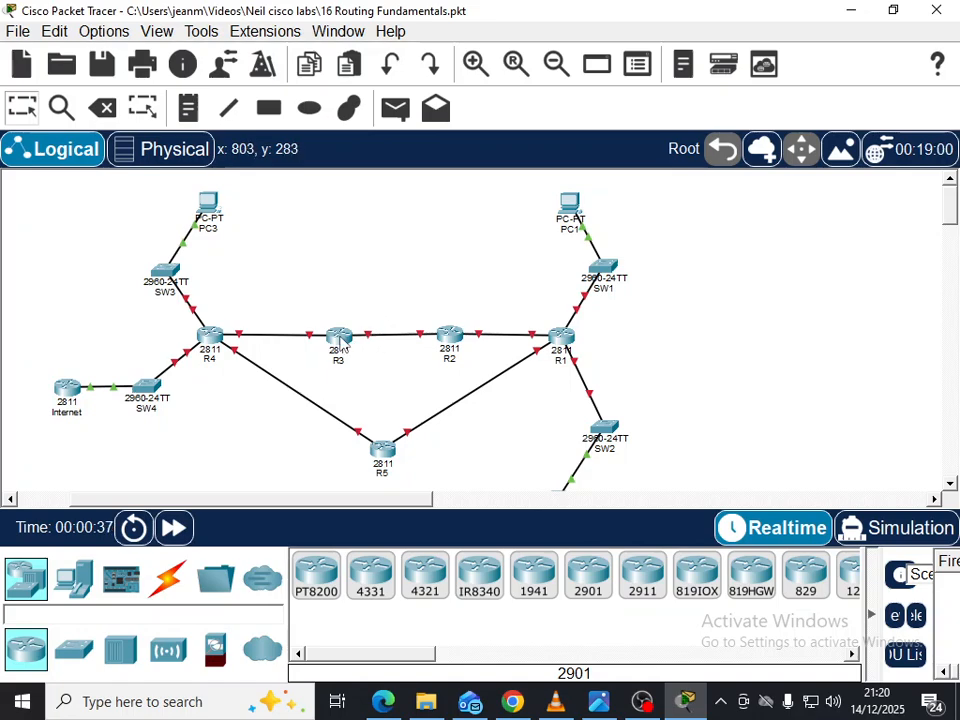
# Consult the 16 Routing Fundamentals diagram image and open the Command Prompt on PC1 in Packet Tracer.
pyautogui.moveTo(340, 342)
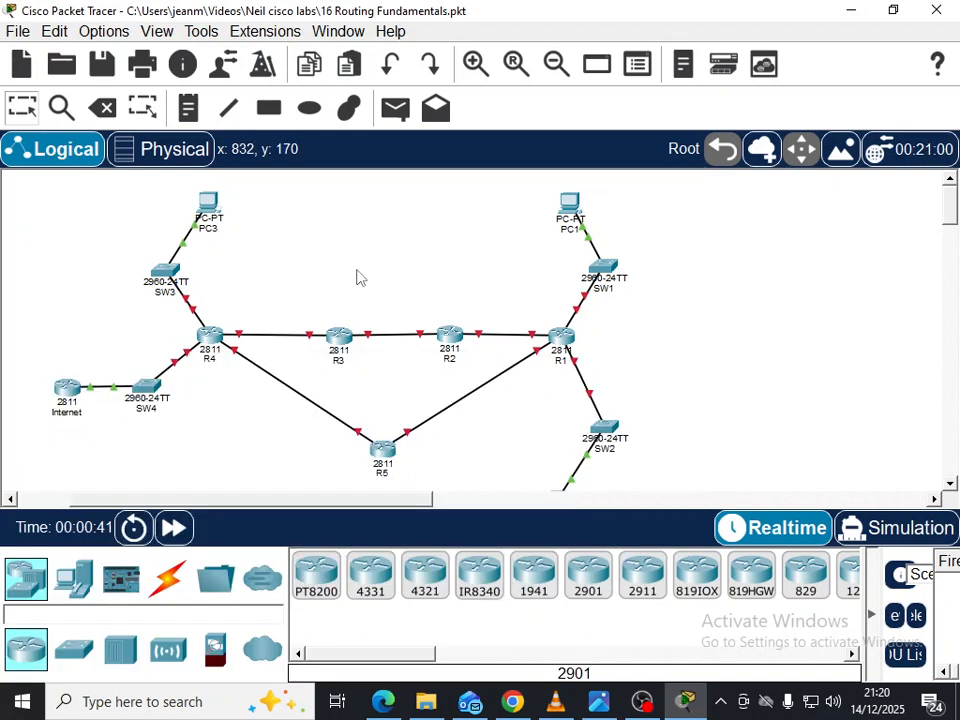
pyautogui.click(599, 701)
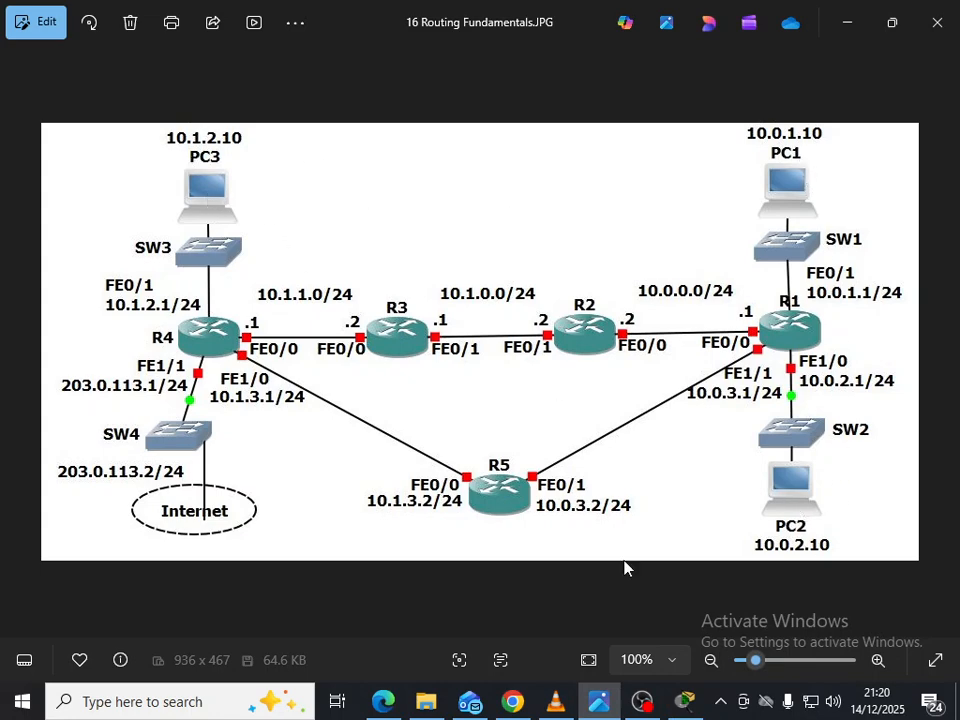
pyautogui.hotkey('alt', 'Tab')
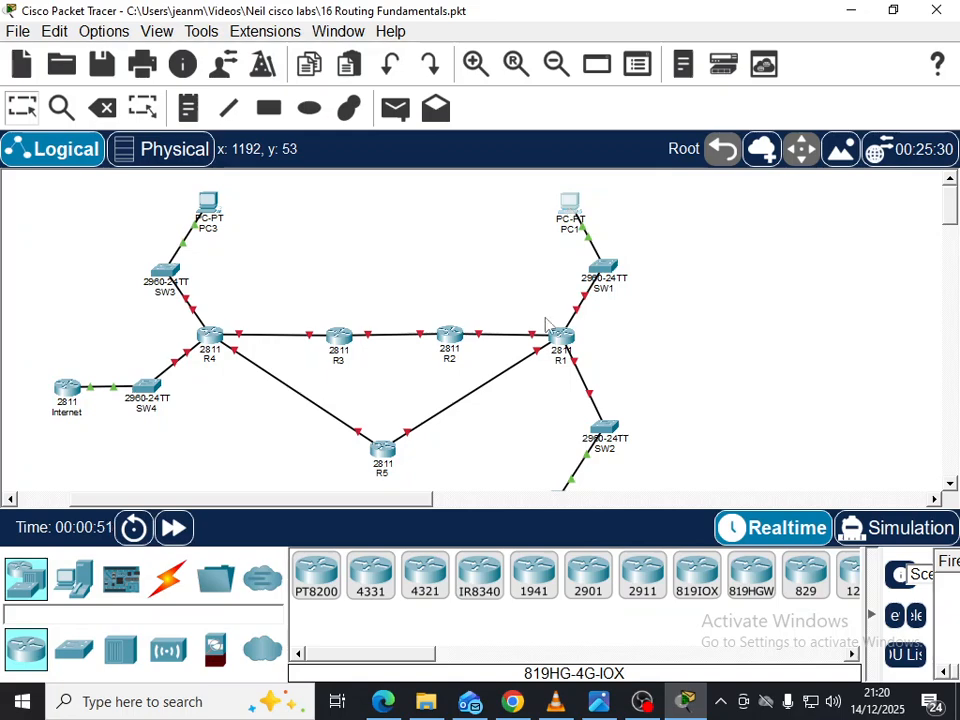
pyautogui.click(569, 207)
pyautogui.click(409, 66)
pyautogui.click(627, 172)
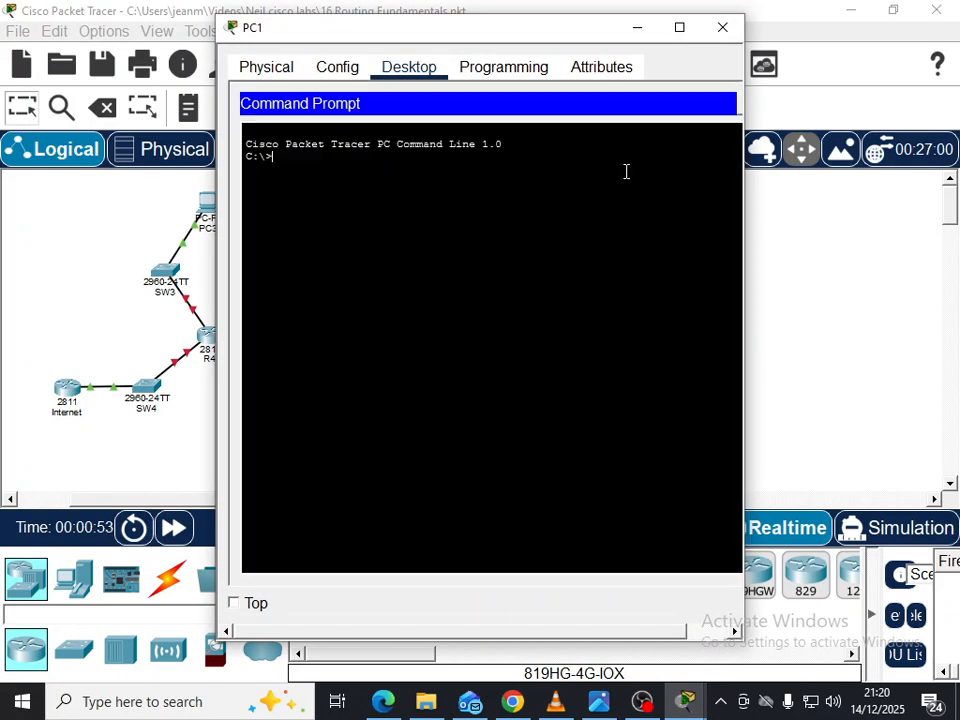
pyautogui.moveTo(506, 30); pyautogui.dragTo(370, 32)
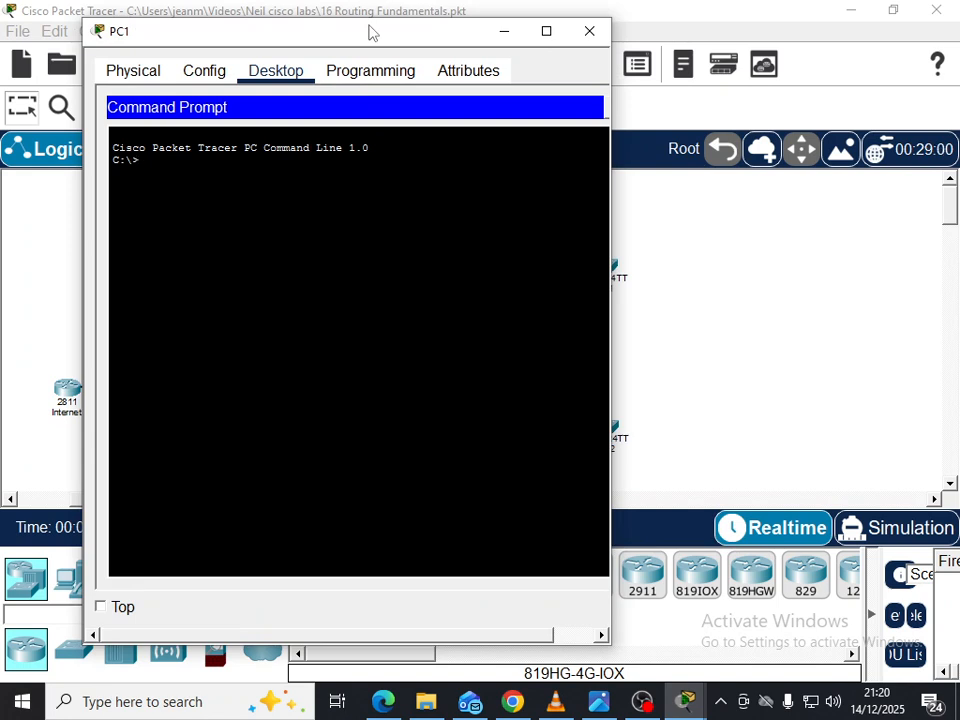
# Ping PC2 at 10.0.2.10 from PC1 and check the replies against the topology diagram.
pyautogui.write('10.0.2.10')
pyautogui.press('Return')
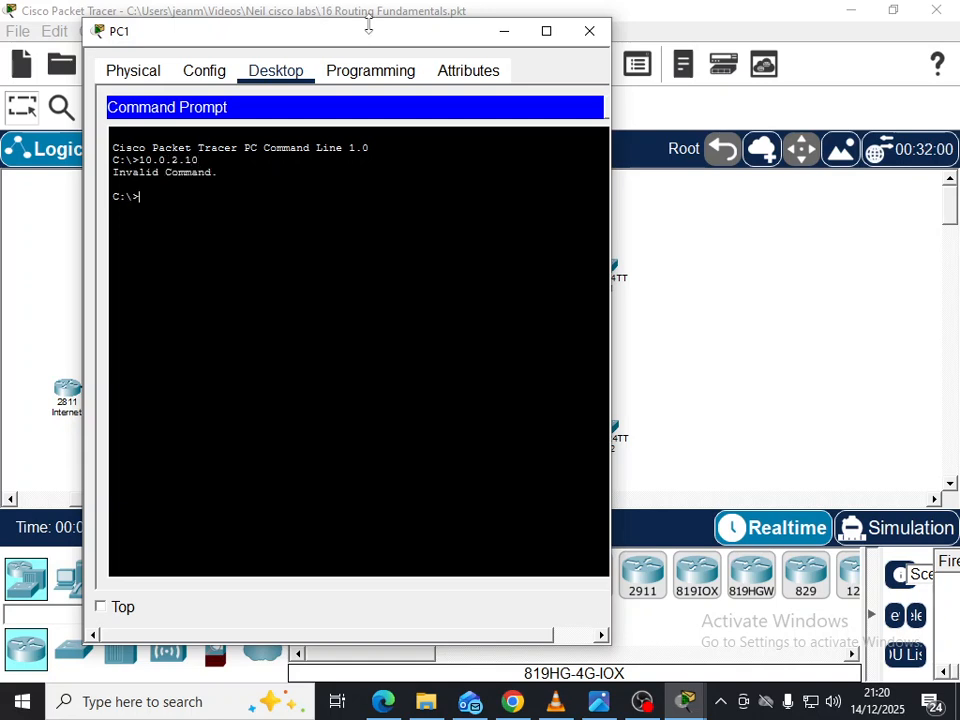
pyautogui.press('Up')
pyautogui.press('Left')
pyautogui.press('Left')
pyautogui.write('ping')
pyautogui.press('Return')
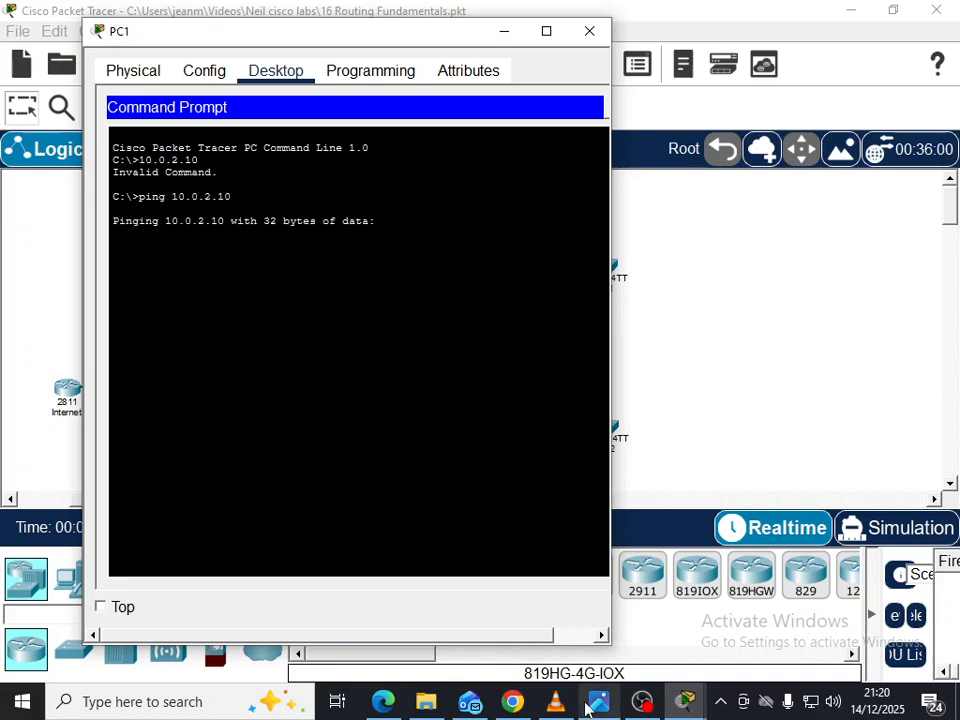
pyautogui.hotkey('alt', 'Tab')
pyautogui.moveTo(685, 701)
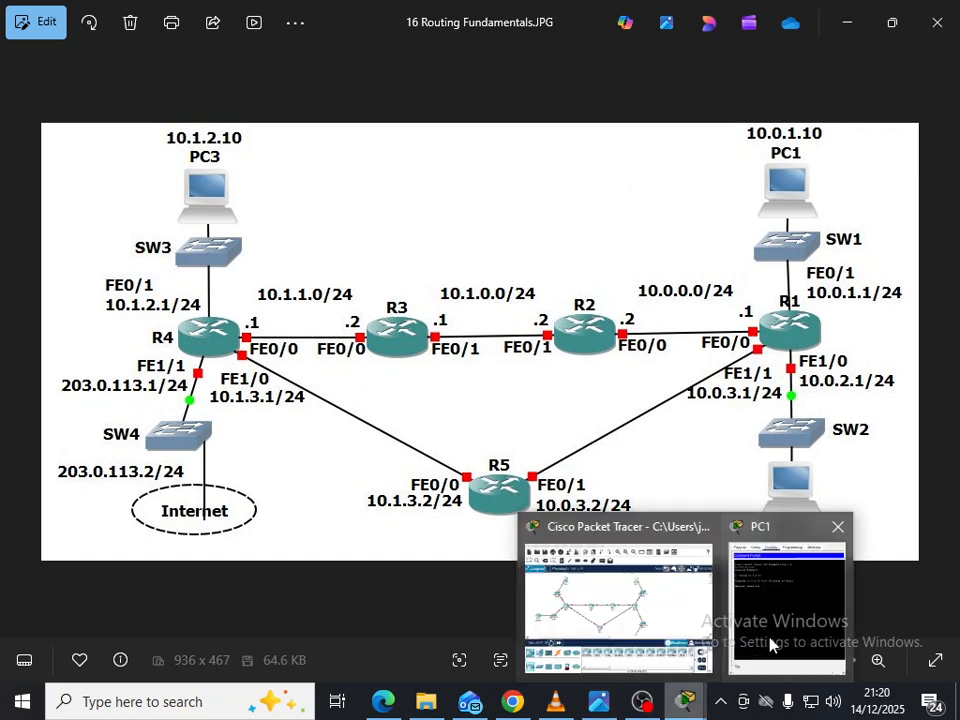
pyautogui.click(763, 640)
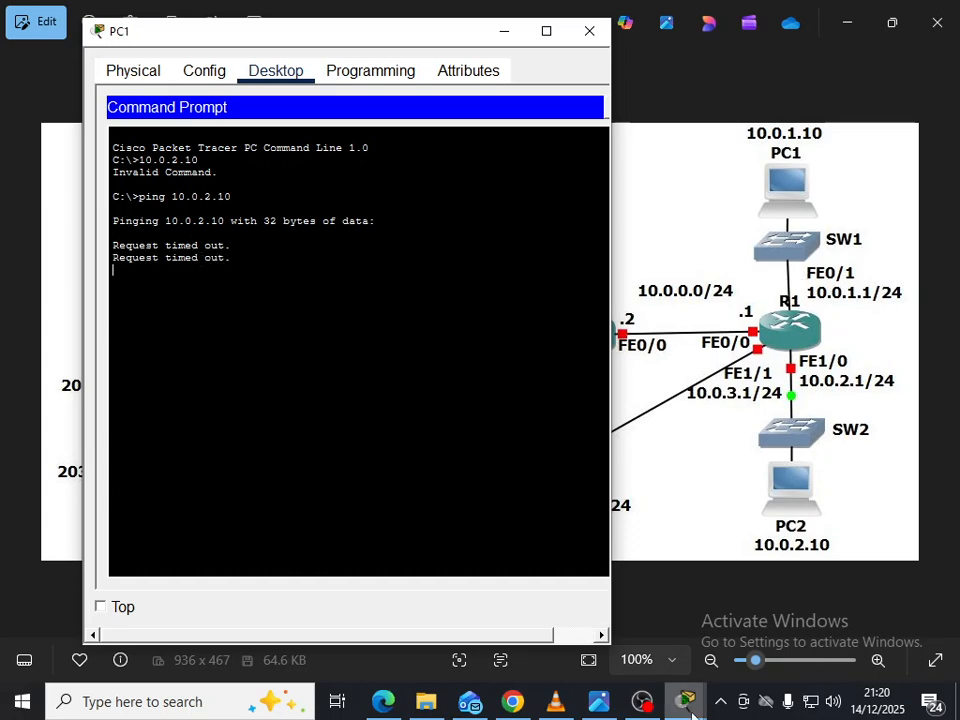
# Open the command line of router R1 and enter global configuration mode.
pyautogui.moveTo(691, 711)
pyautogui.click(664, 632)
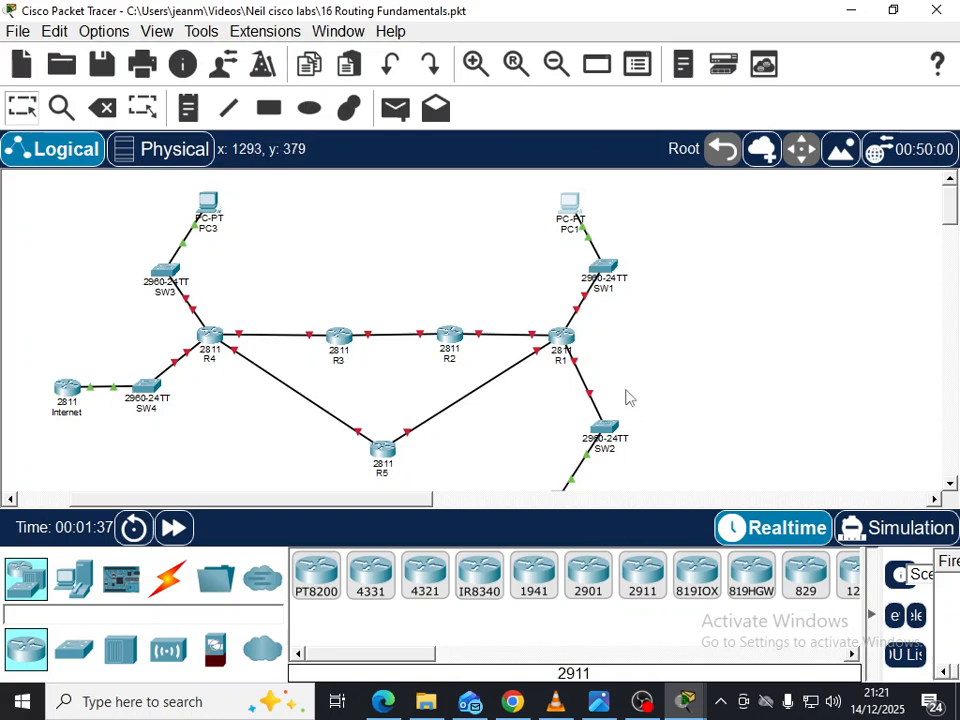
pyautogui.click(568, 346)
pyautogui.click(392, 67)
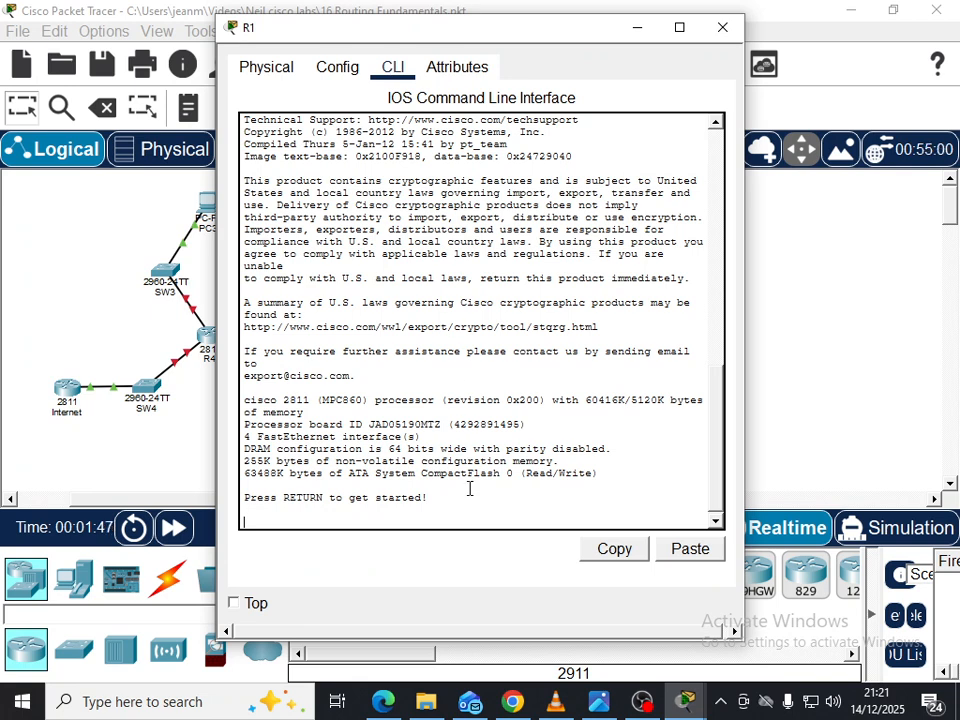
pyautogui.press('Return')
pyautogui.press('Return')
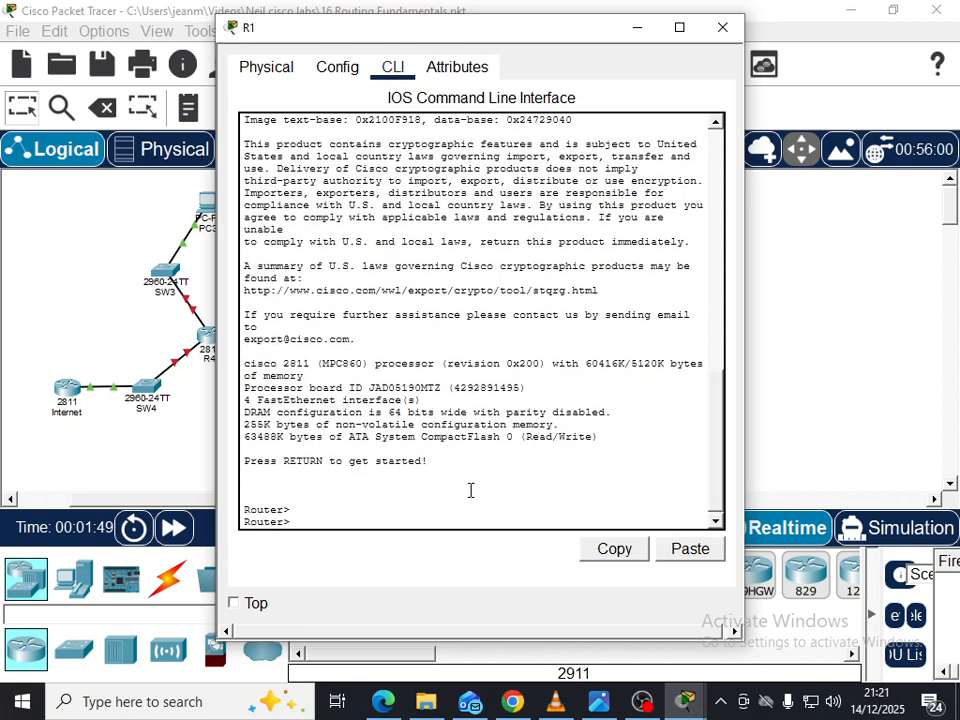
pyautogui.write('en')
pyautogui.press('Return')
pyautogui.write('conf t')
pyautogui.press('Return')
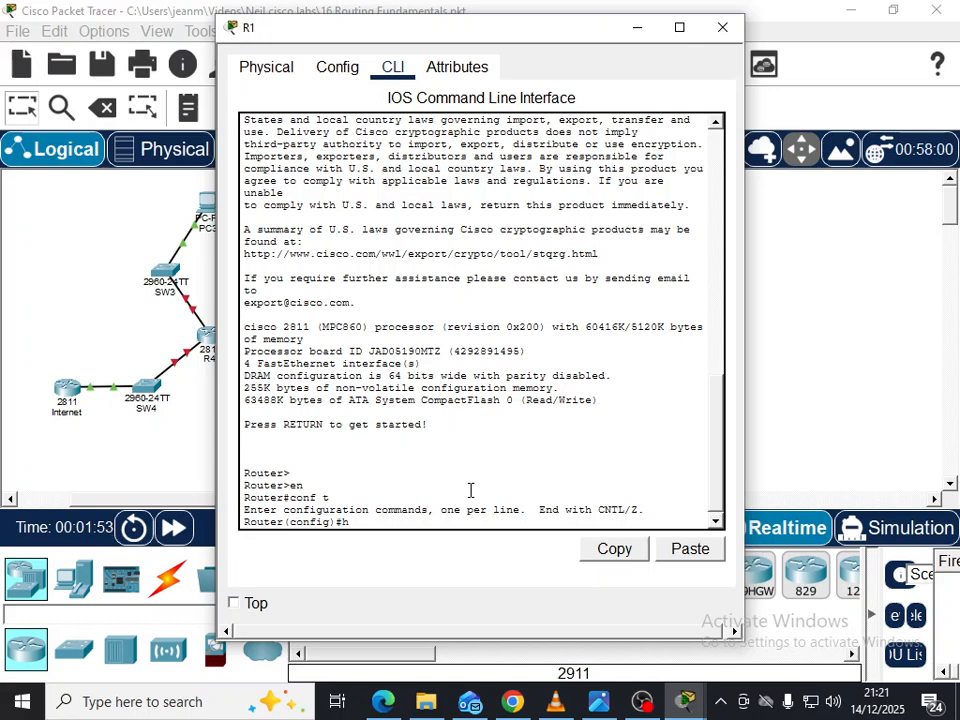
# Set the router's hostname to R1.
pyautogui.write('host')
pyautogui.press('Tab')
pyautogui.write('R')
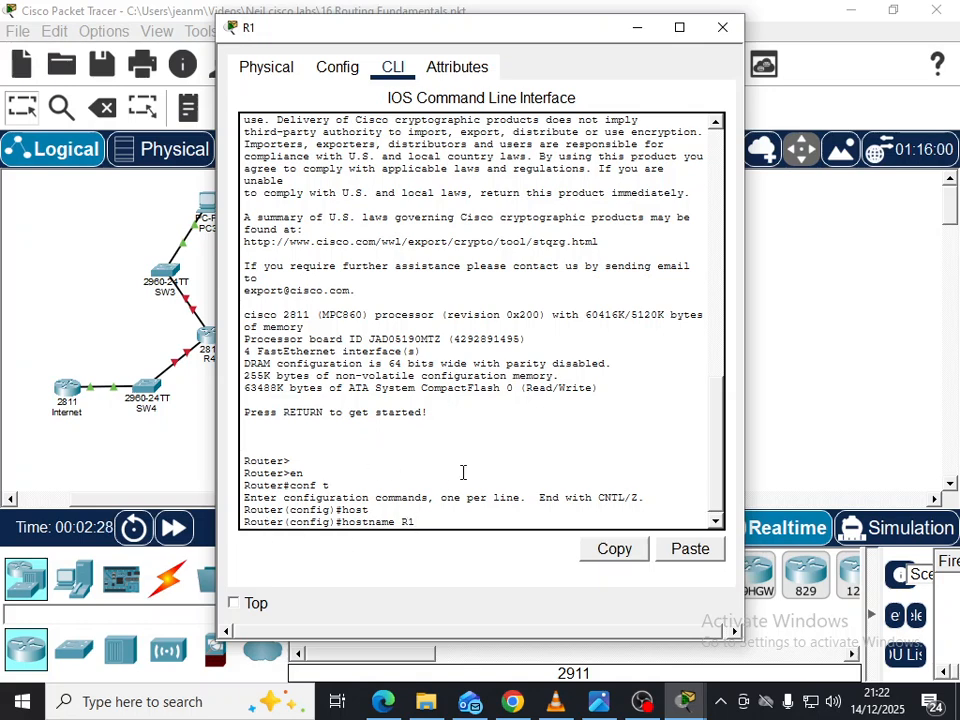
pyautogui.press('Return')
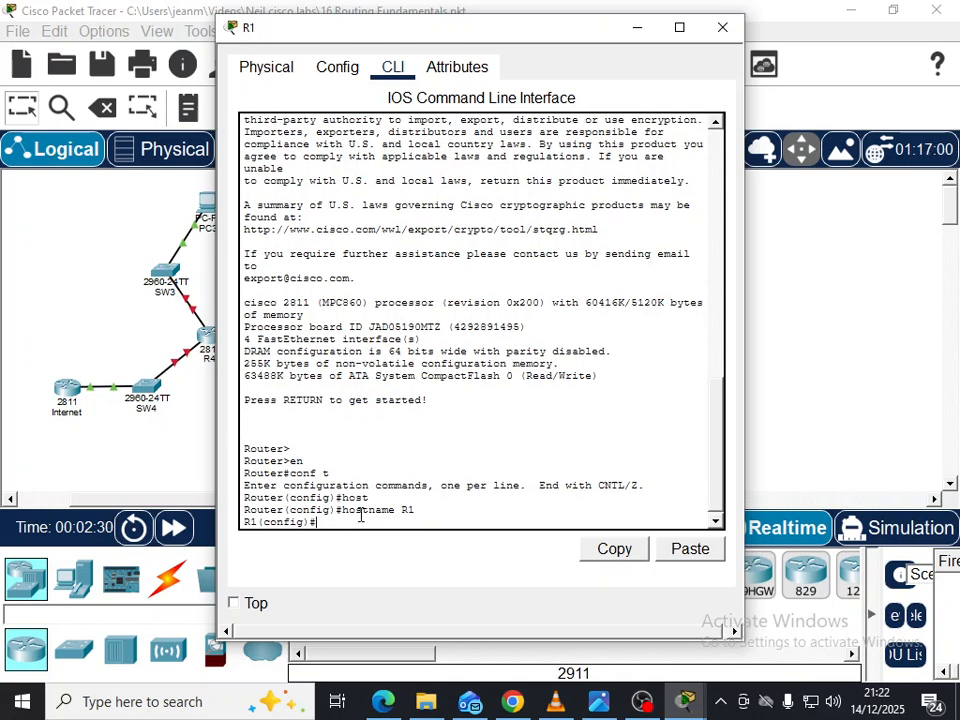
# Try to run hostname R1 from privileged EXEC mode and return to global configuration mode.
pyautogui.write('end')
pyautogui.press('Return')
pyautogui.press('Return')
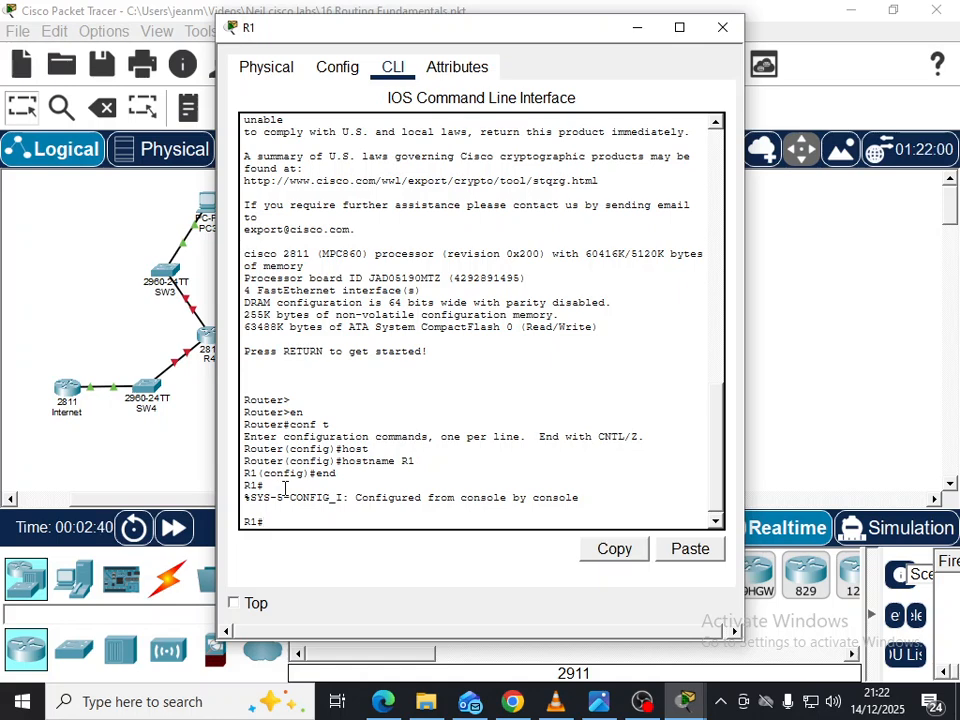
pyautogui.press('Tab')
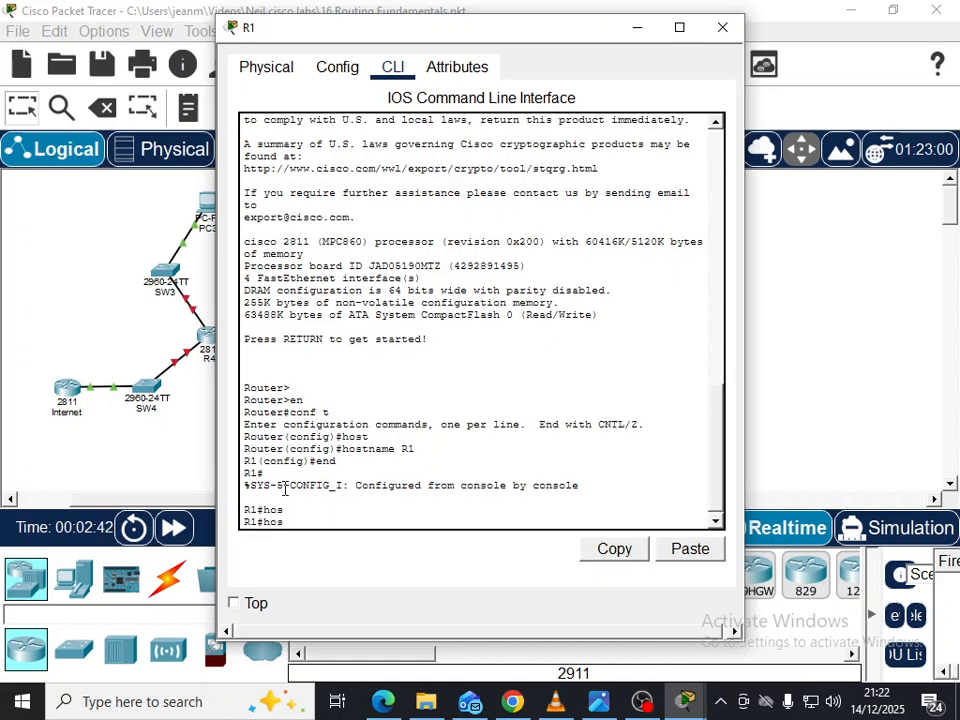
pyautogui.write('tname R1')
pyautogui.press('Return')
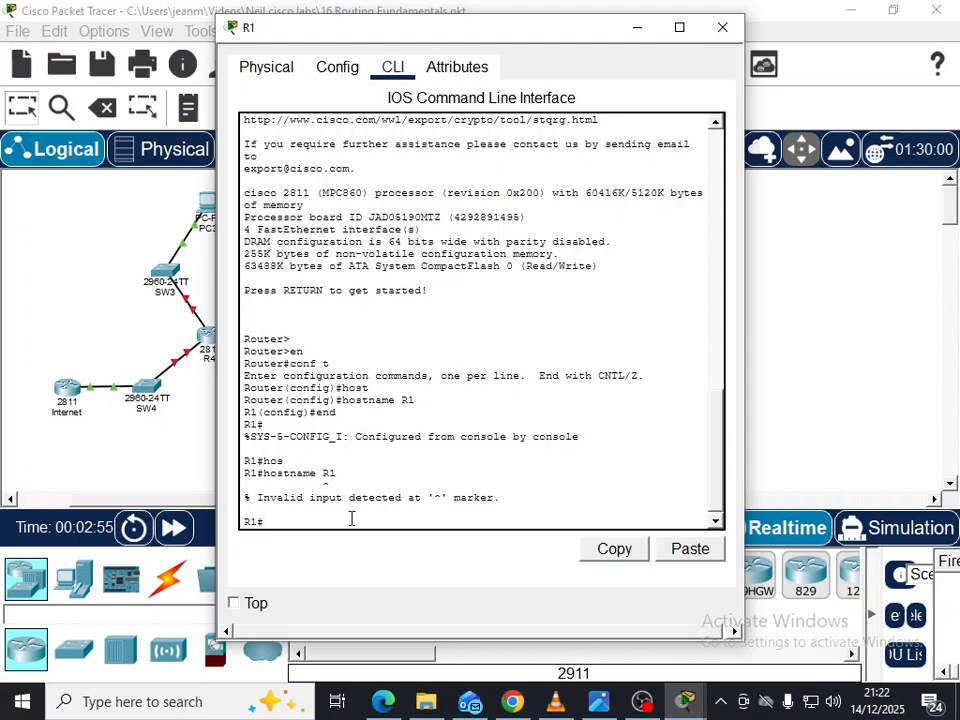
pyautogui.write('f t')
pyautogui.press('Return')
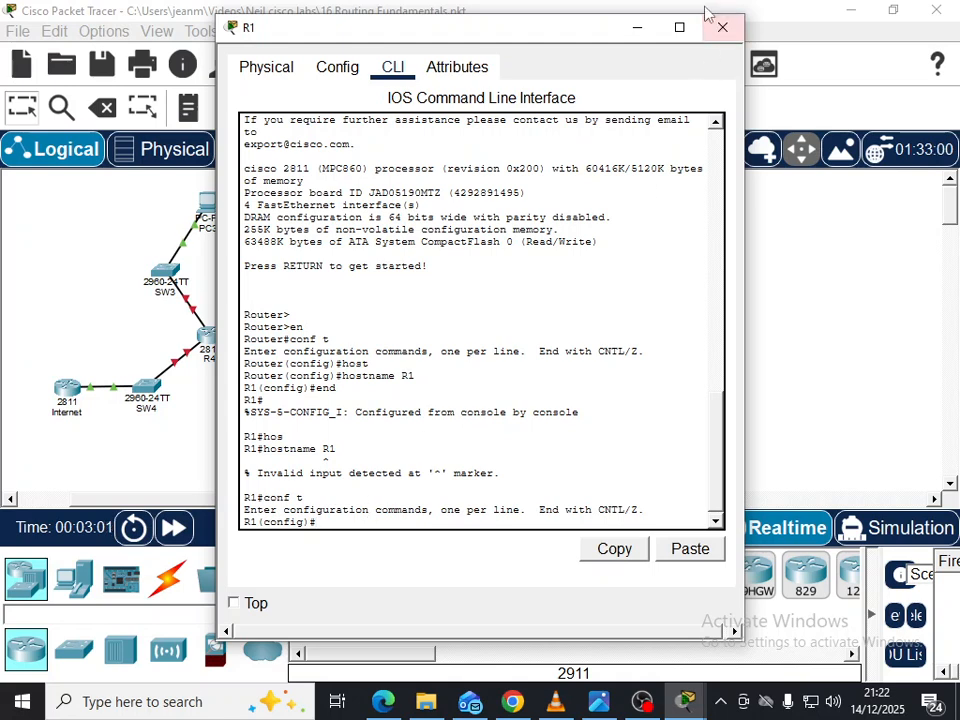
# Place R1's CLI window beside the topology and check R1's interface addresses in the diagram image.
pyautogui.moveTo(123, 498); pyautogui.dragTo(72, 499)
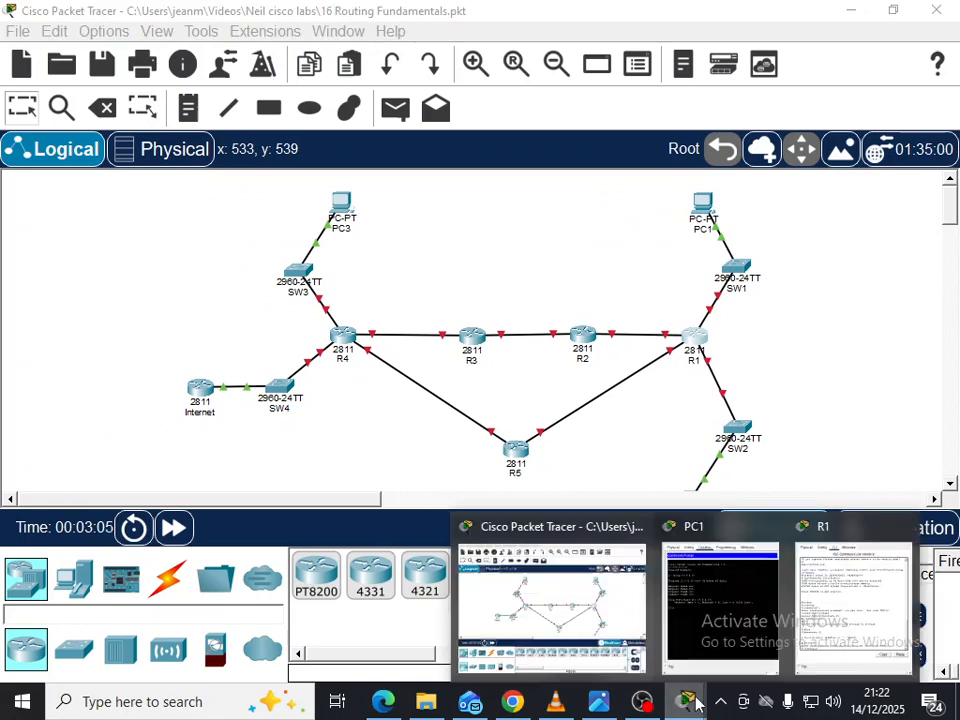
pyautogui.click(857, 620)
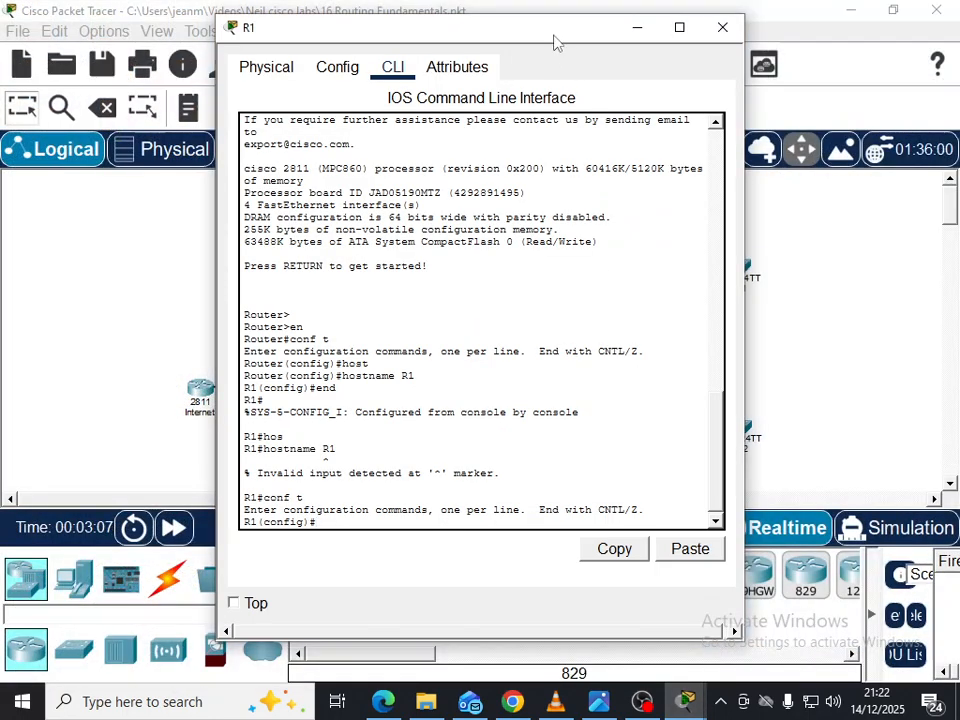
pyautogui.moveTo(555, 30); pyautogui.dragTo(439, 31)
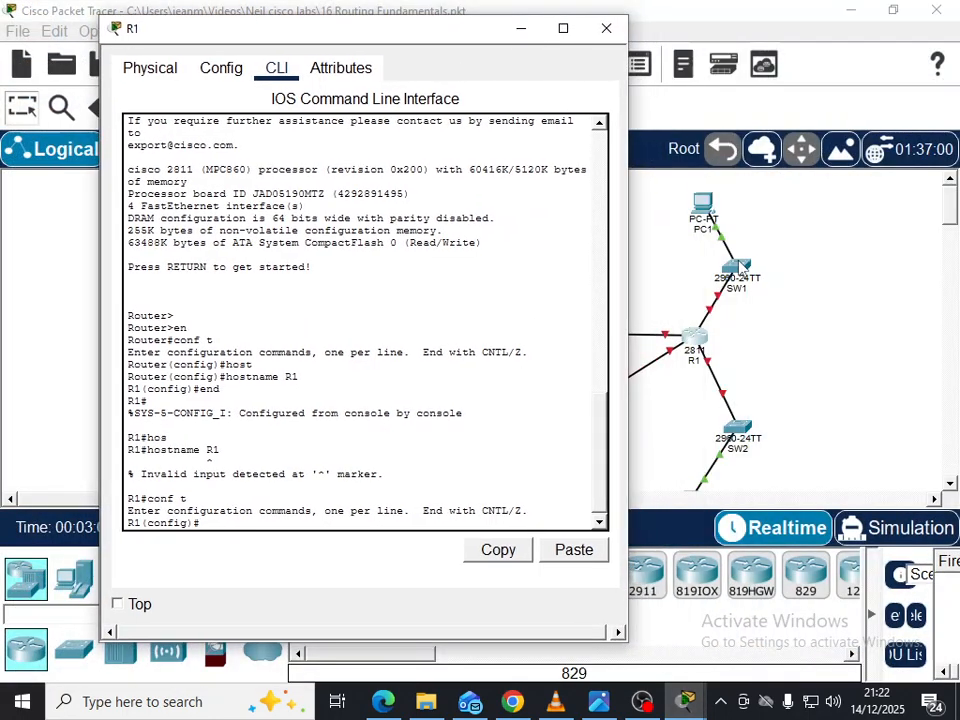
pyautogui.write('int')
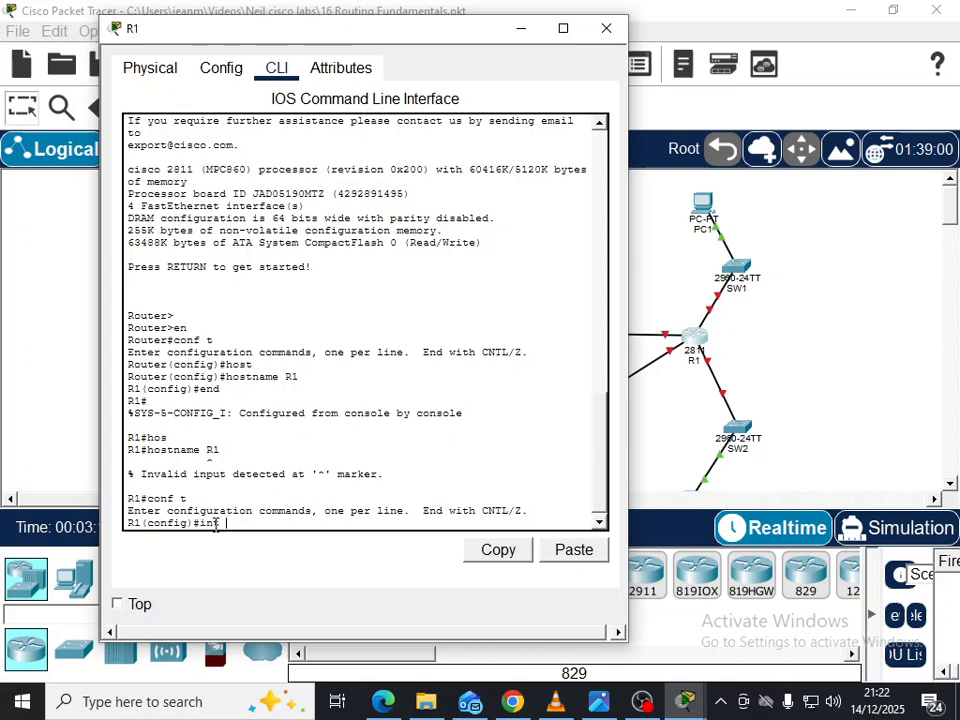
pyautogui.click(598, 701)
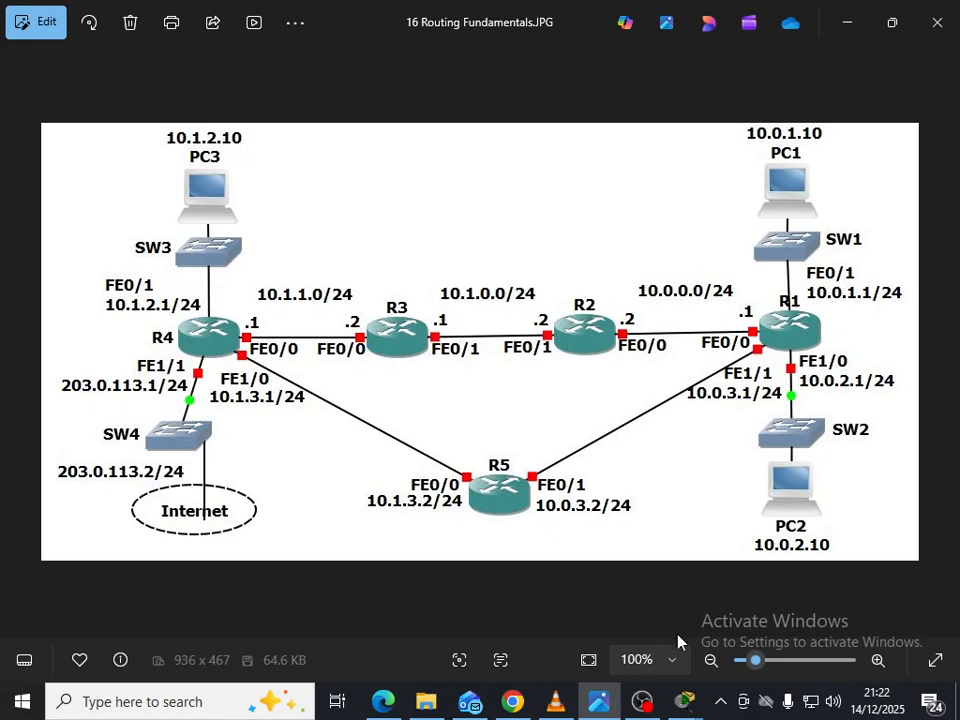
pyautogui.moveTo(685, 700)
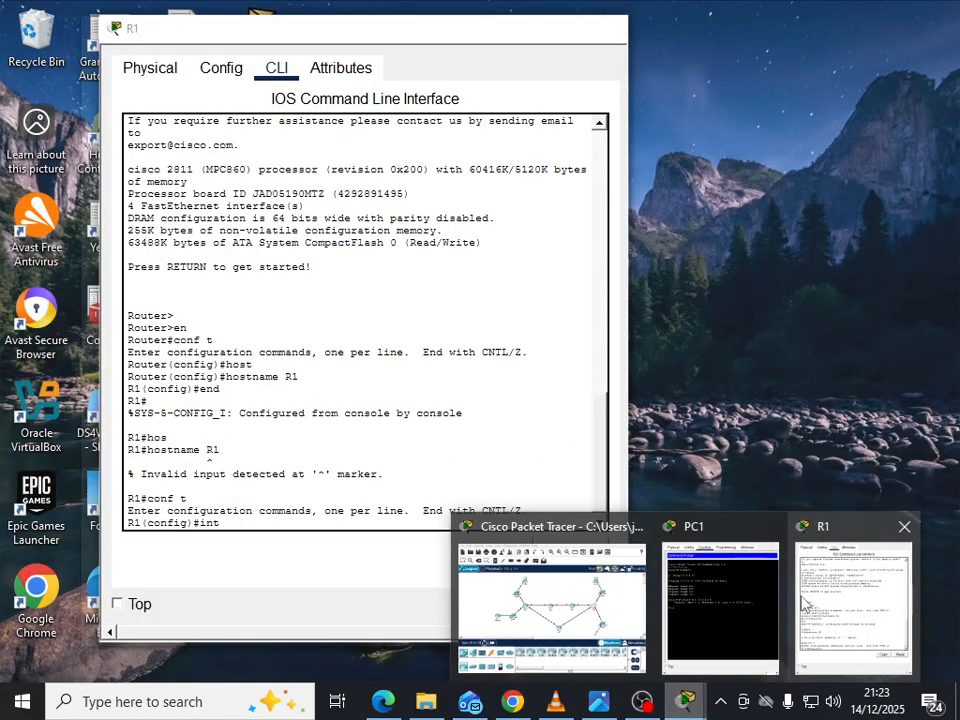
pyautogui.click(803, 603)
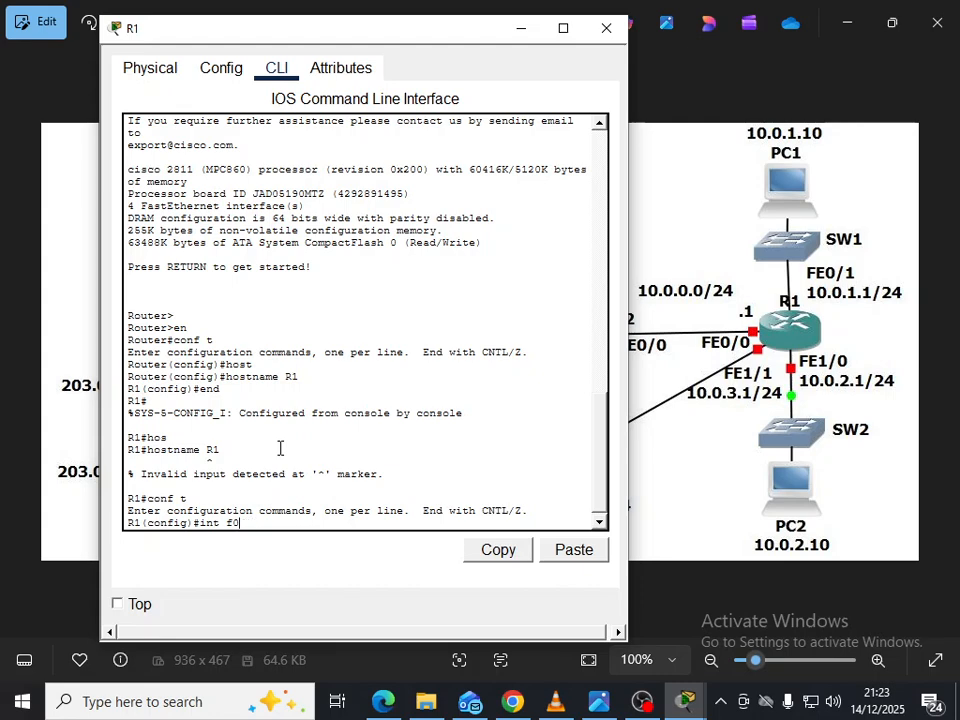
# Enter interface configuration mode for FastEthernet 0/1 on R1 with the full interface command.
pyautogui.press('Tab')
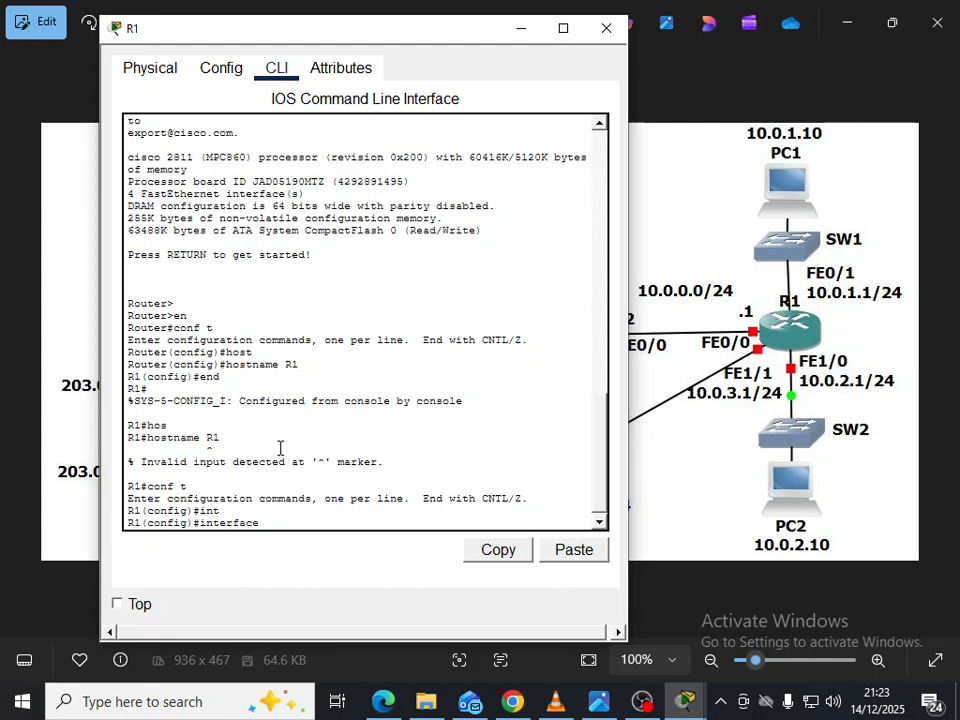
pyautogui.write('faset')
pyautogui.press('Tab')
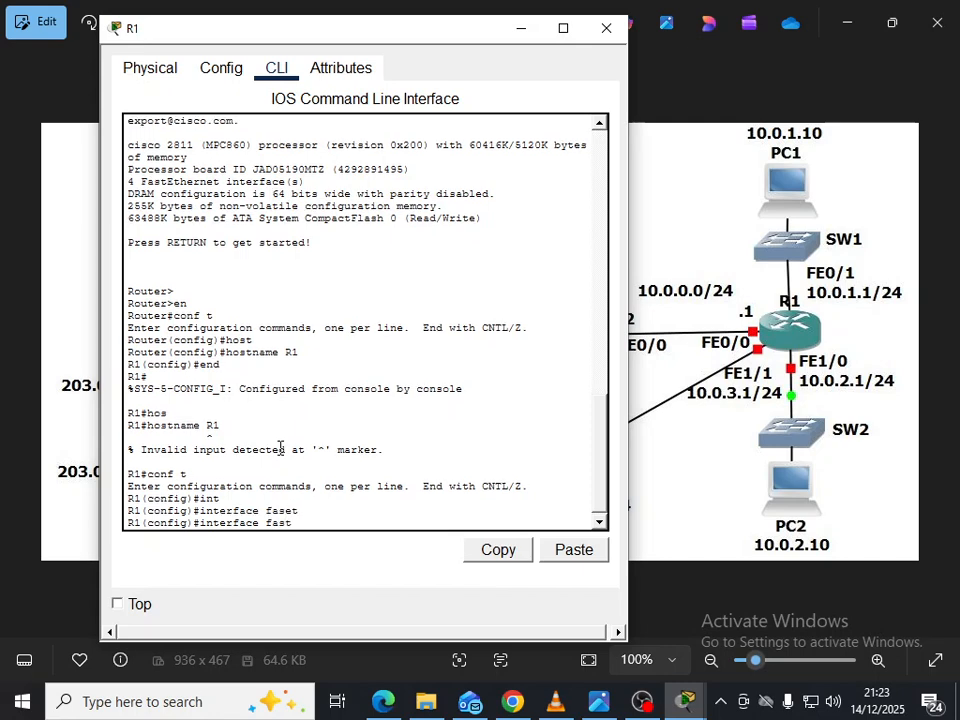
pyautogui.write('t')
pyautogui.press('Tab')
pyautogui.press('BackSpace')
pyautogui.write('t')
pyautogui.press('Tab')
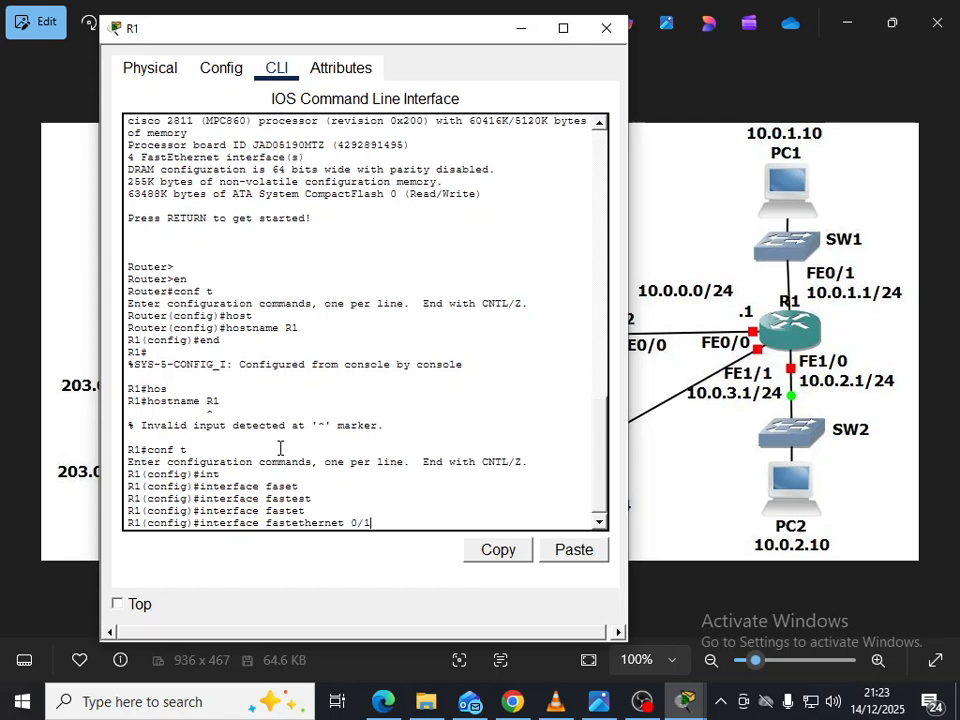
pyautogui.write('0/1')
pyautogui.press('Return')
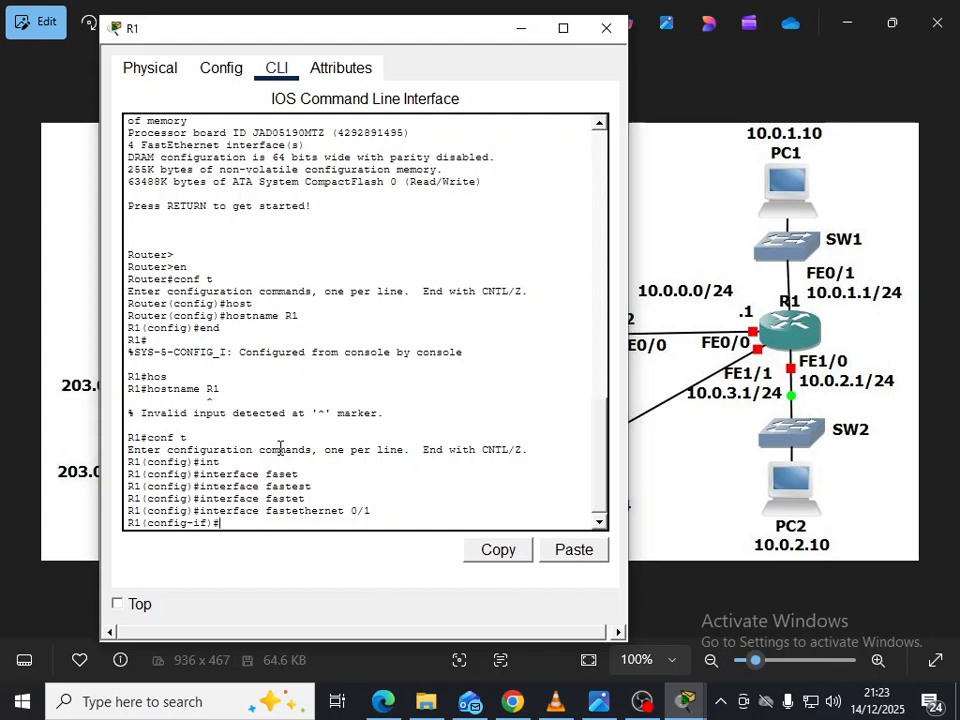
# Exit interface configuration and re-enter it with the short form int f0/1.
pyautogui.press('Return')
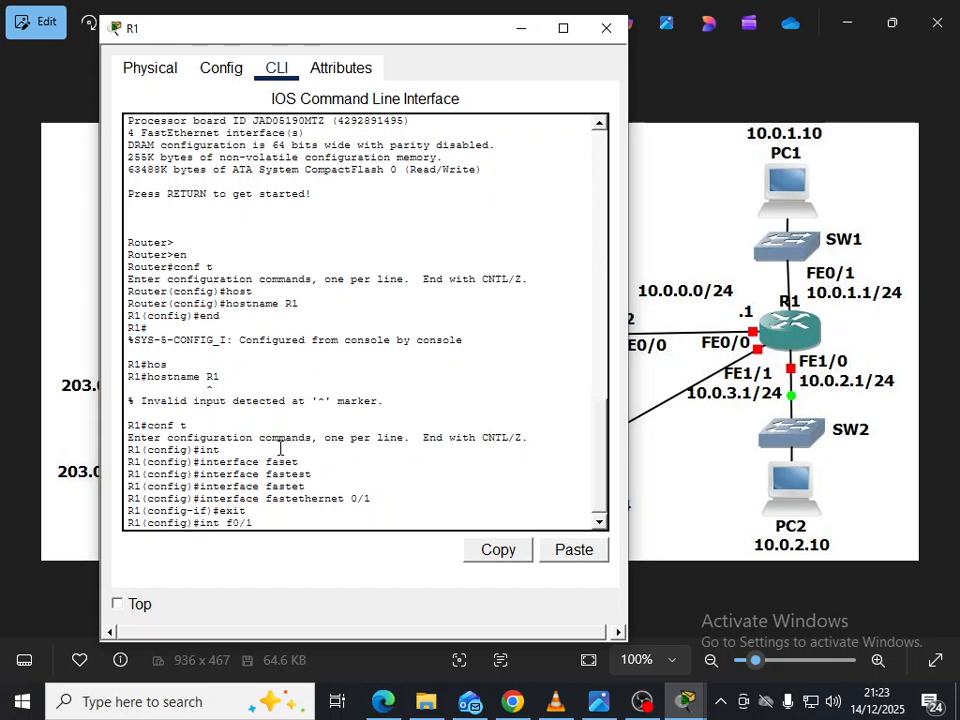
pyautogui.write('int f0/1')
pyautogui.press('Return')
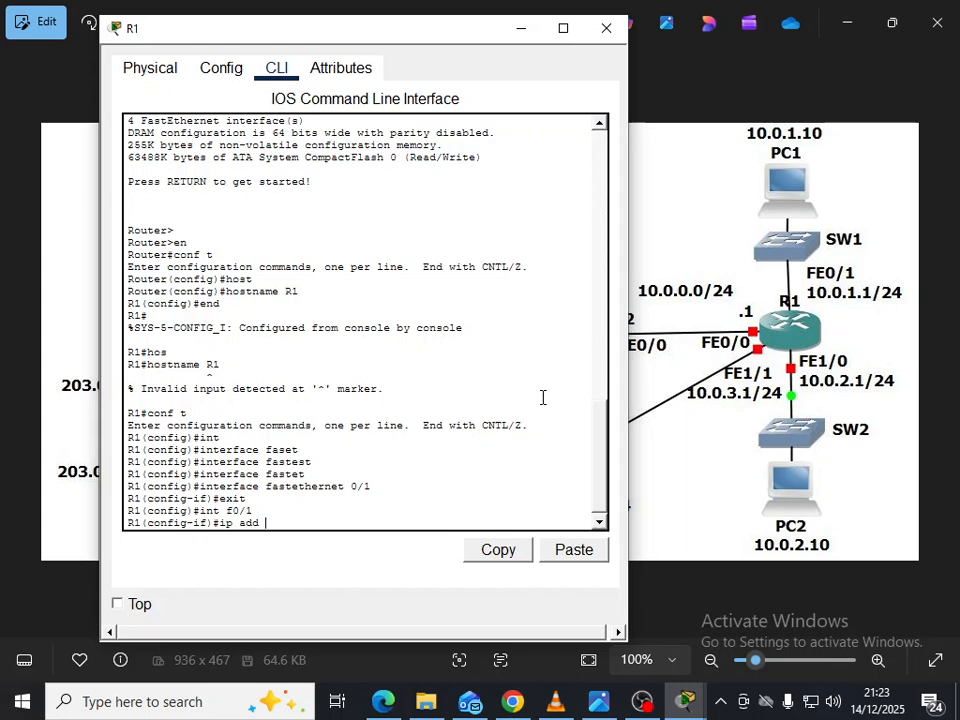
# Try to assign the address to R1's FastEthernet 0/1 in prefix notation as 10.0.1.1/24.
pyautogui.press('Tab')
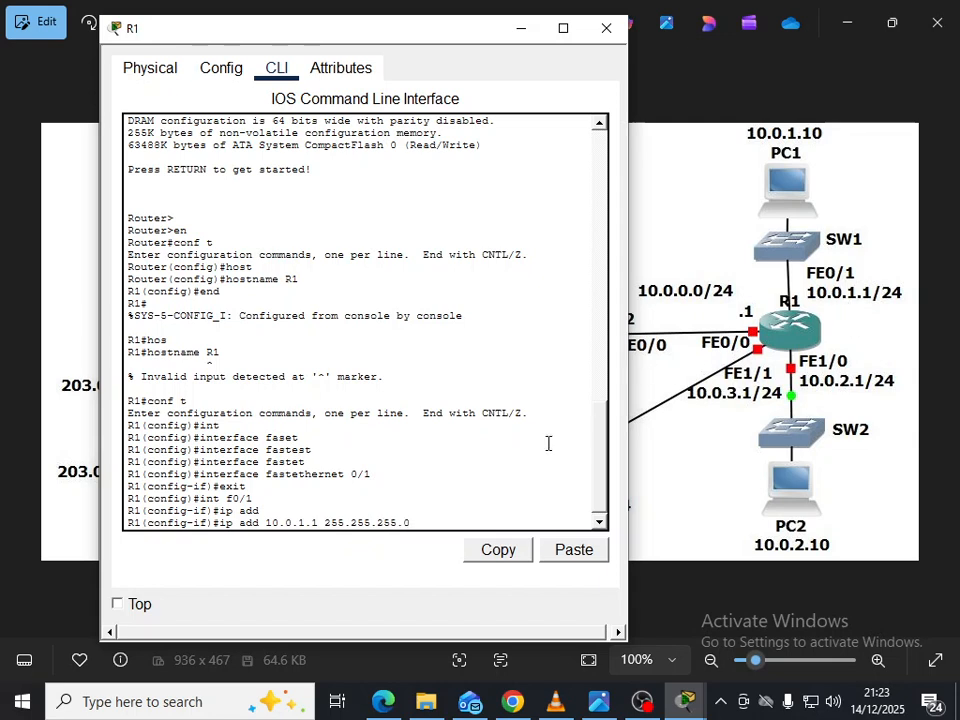
pyautogui.press('BackSpace')
pyautogui.press('BackSpace')
pyautogui.press('BackSpace')
pyautogui.press('BackSpace')
pyautogui.press('BackSpace')
pyautogui.press('BackSpace')
pyautogui.press('BackSpace')
pyautogui.press('BackSpace')
pyautogui.press('BackSpace')
pyautogui.press('BackSpace')
pyautogui.press('BackSpace')
pyautogui.press('BackSpace')
pyautogui.press('BackSpace')
pyautogui.press('Return')
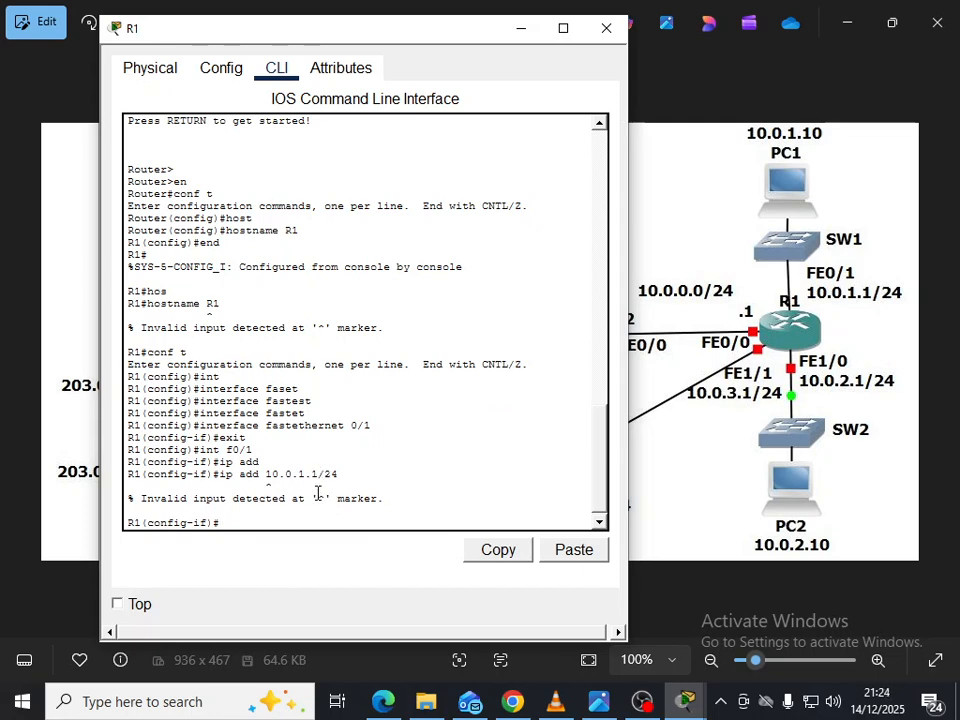
# Assign IP address 10.0.1.1 with subnet mask 255.255.255.0 to R1's FastEthernet 0/1.
pyautogui.press('Up')
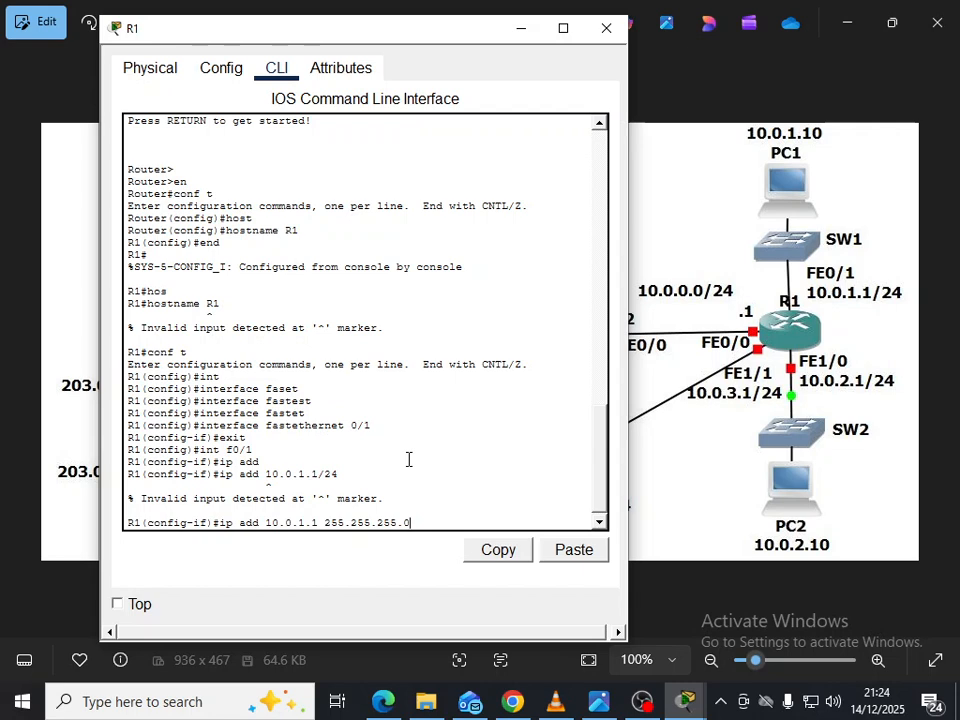
pyautogui.press('Return')
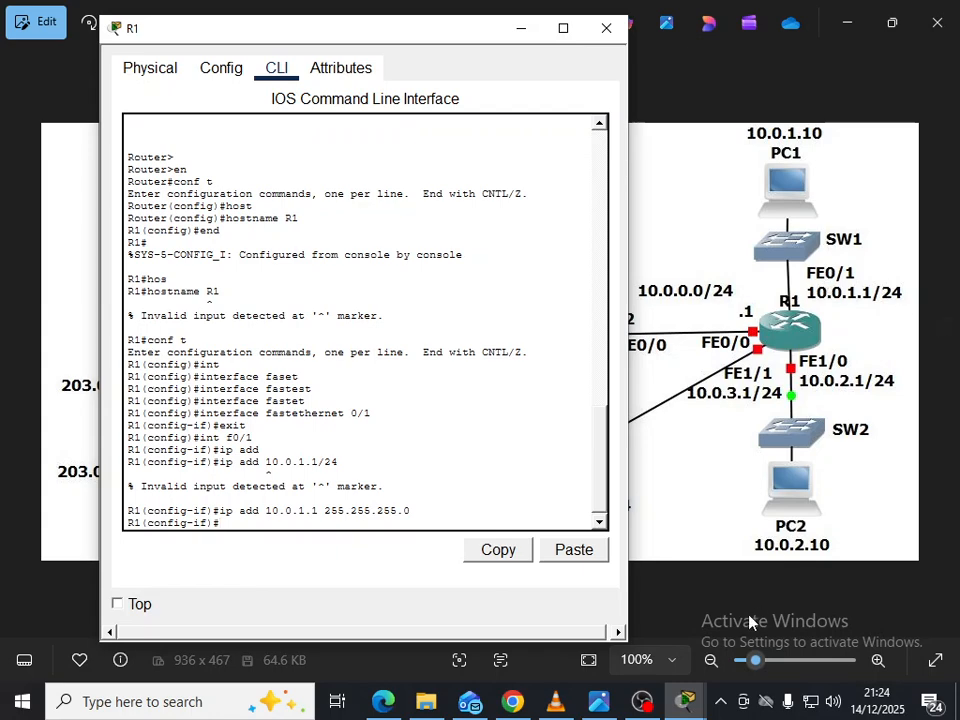
# Switch to Packet Tracer and place R1's CLI window so the PC1, SW1 and R1 links stay in view.
pyautogui.click(687, 706)
pyautogui.click(552, 590)
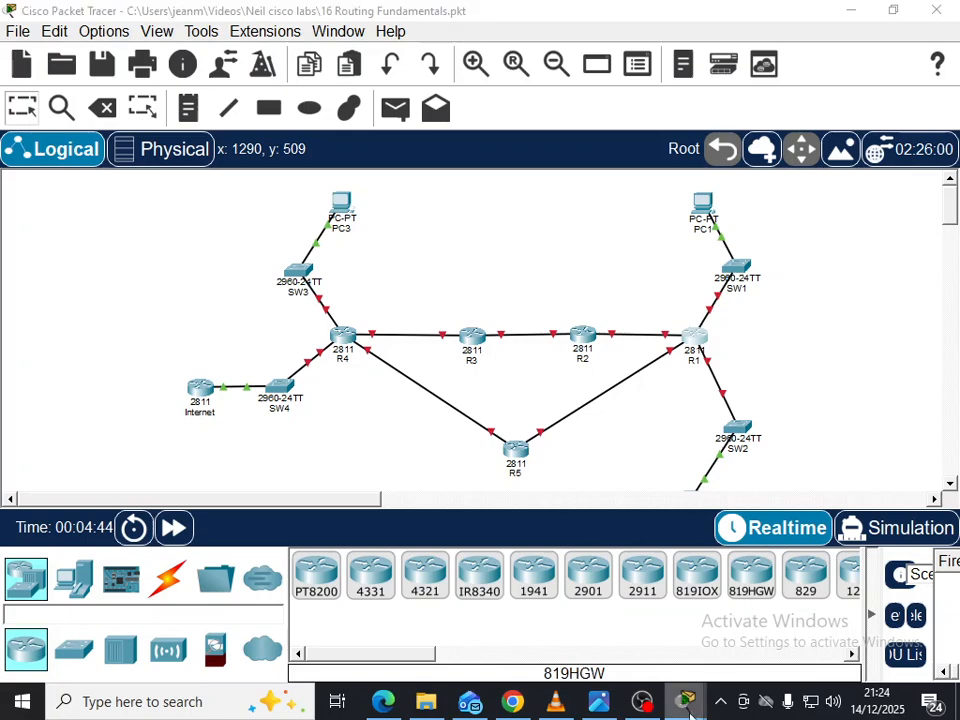
pyautogui.moveTo(687, 706)
pyautogui.click(857, 590)
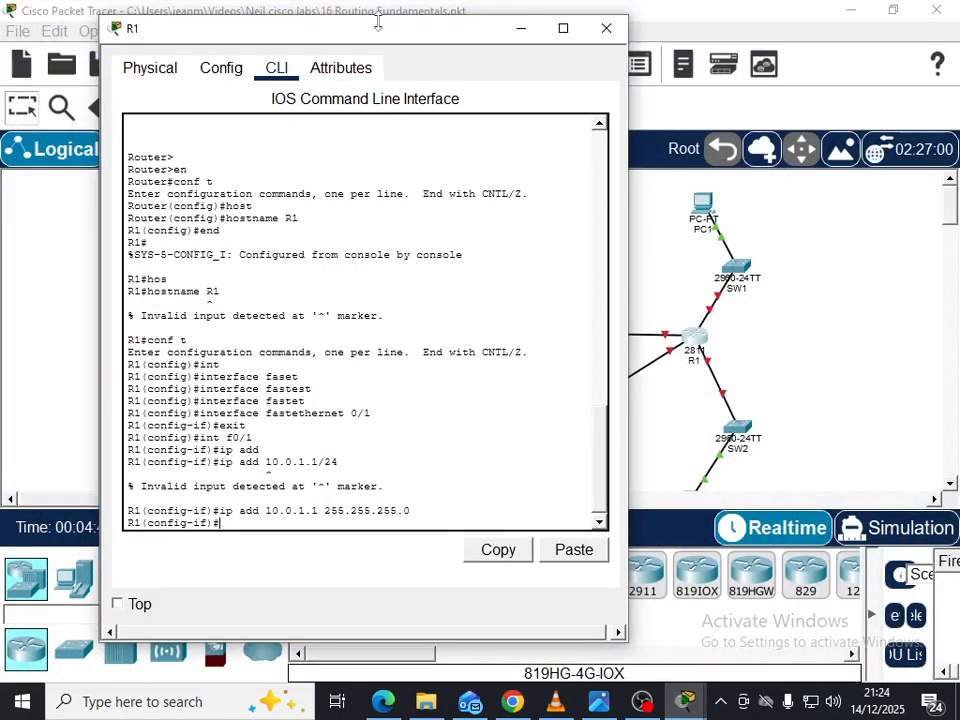
pyautogui.moveTo(369, 38); pyautogui.dragTo(327, 41)
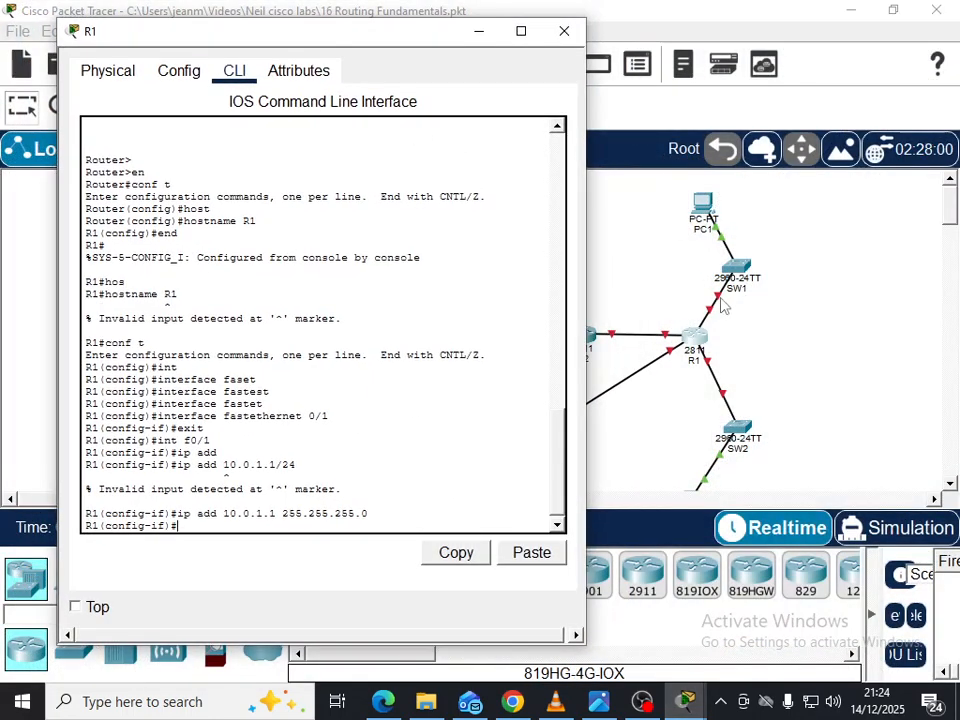
# Enable R1's FastEthernet 0/1 interface with the no shut command.
pyautogui.write('no shut')
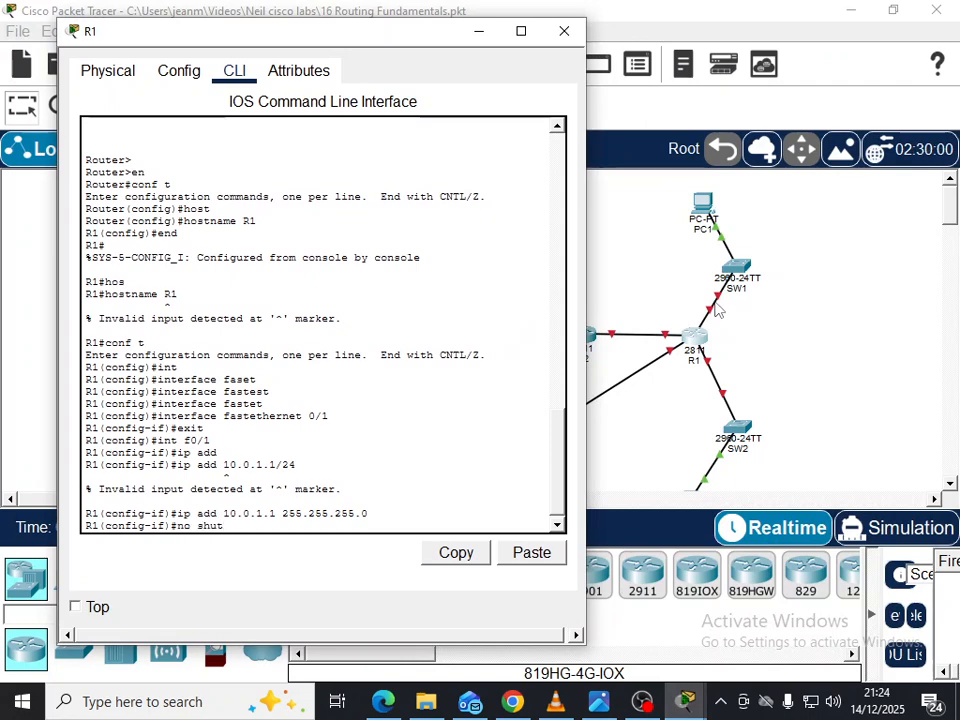
pyautogui.press('Tab')
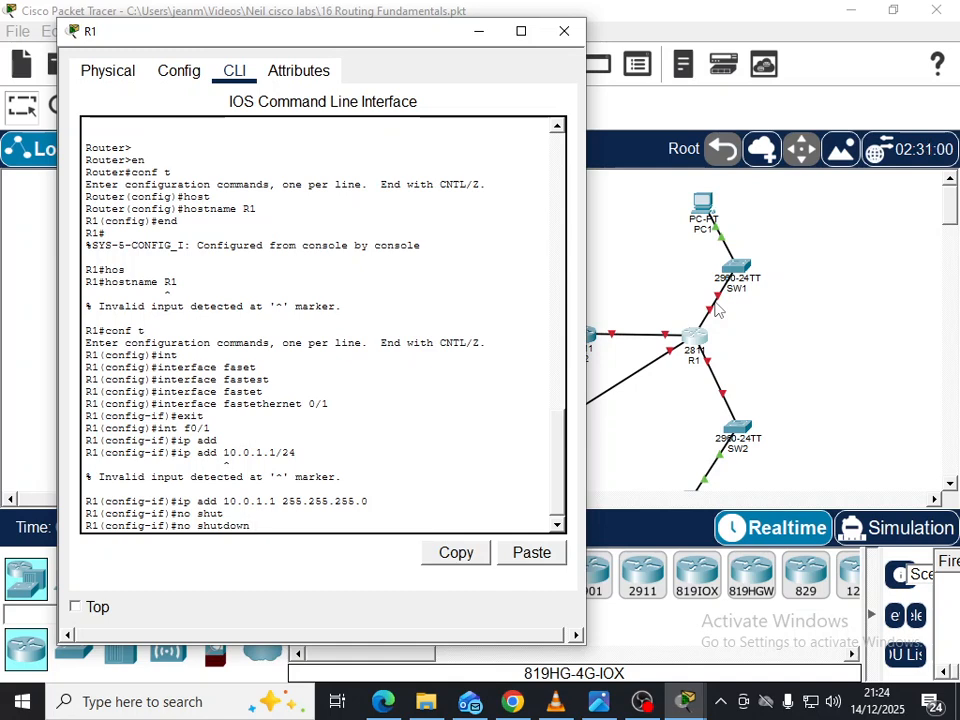
pyautogui.press('BackSpace')
pyautogui.press('BackSpace')
pyautogui.press('BackSpace')
pyautogui.press('Return')
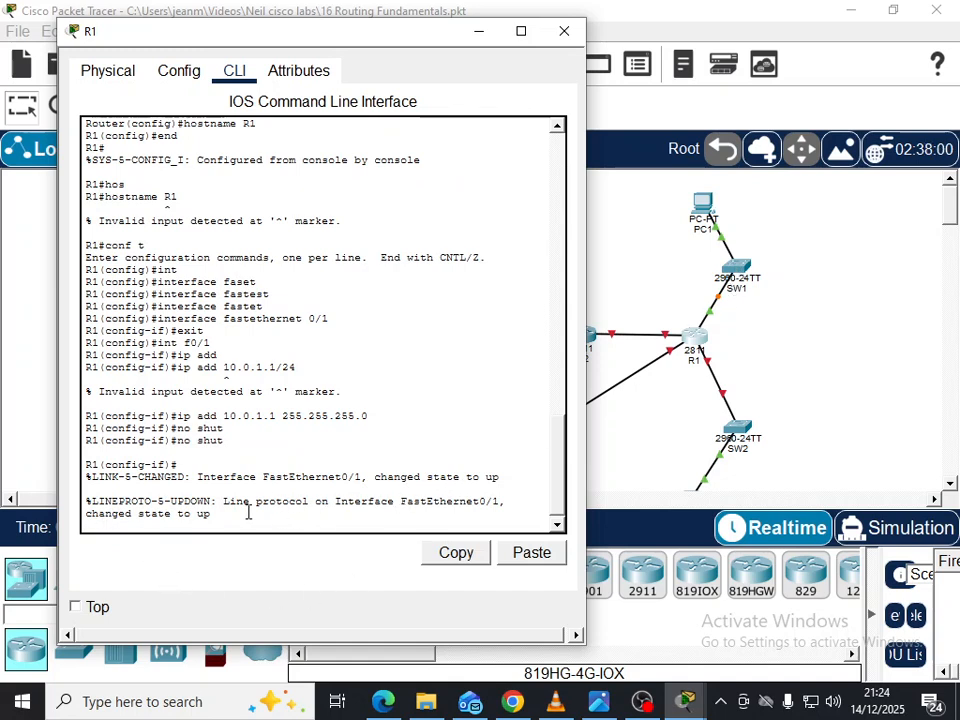
pyautogui.press('Return')
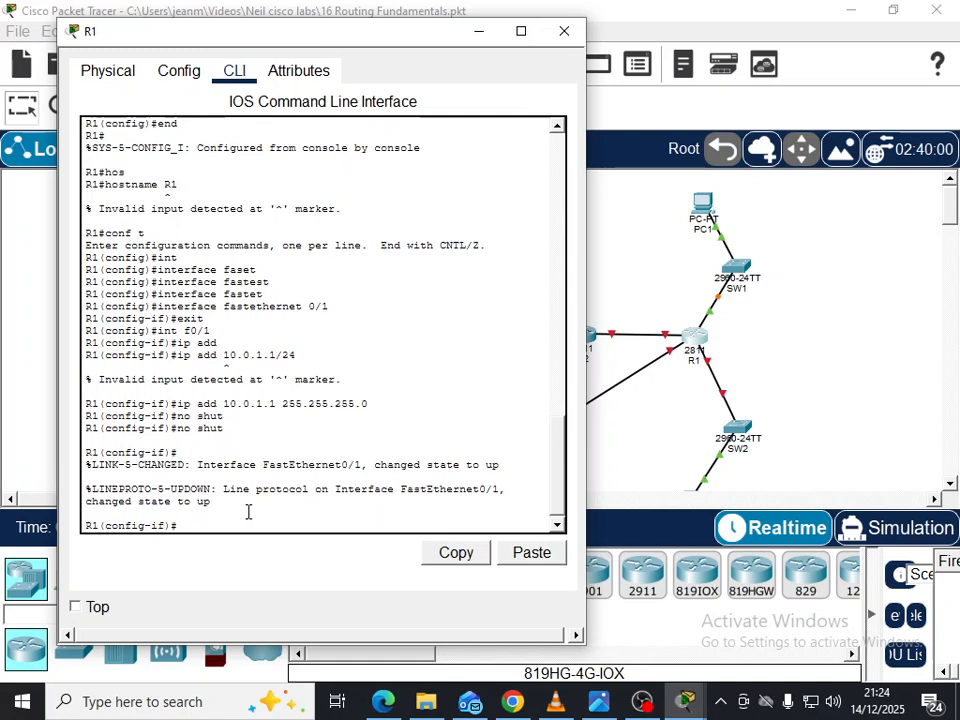
# Leave configuration mode on R1 and list its interface addresses and status with sh ip int br.
pyautogui.write('exit')
pyautogui.press('Return')
pyautogui.press('Return')
pyautogui.write('end')
pyautogui.press('Return')
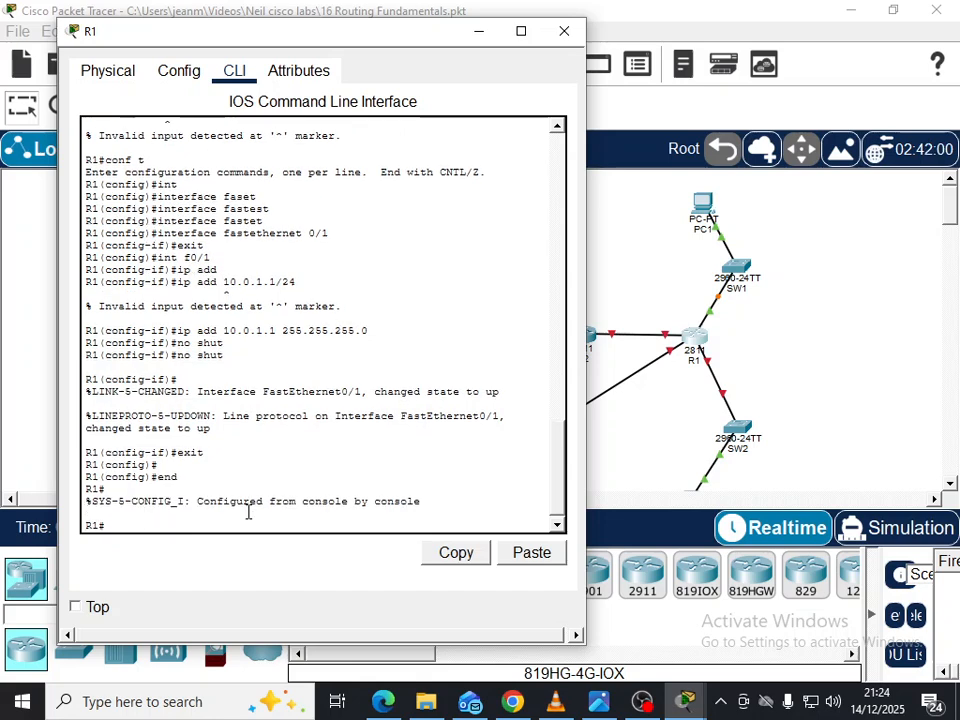
pyautogui.write('sh ip int br')
pyautogui.press('Return')
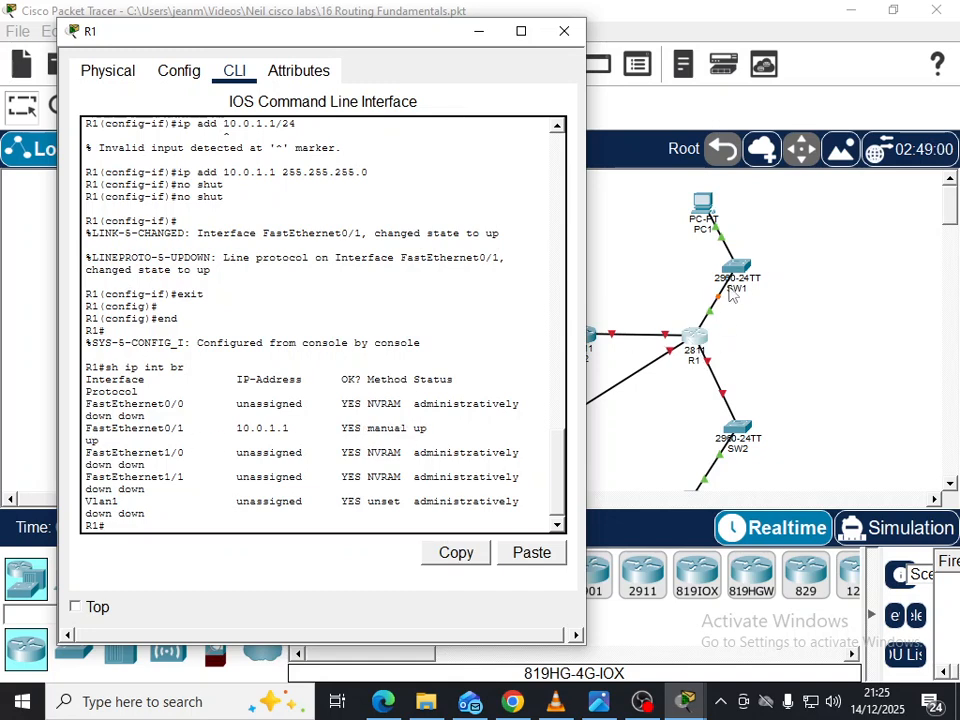
# Check the address of R1's FE1/0 interface in the topology diagram image and return to R1's CLI.
pyautogui.click(600, 700)
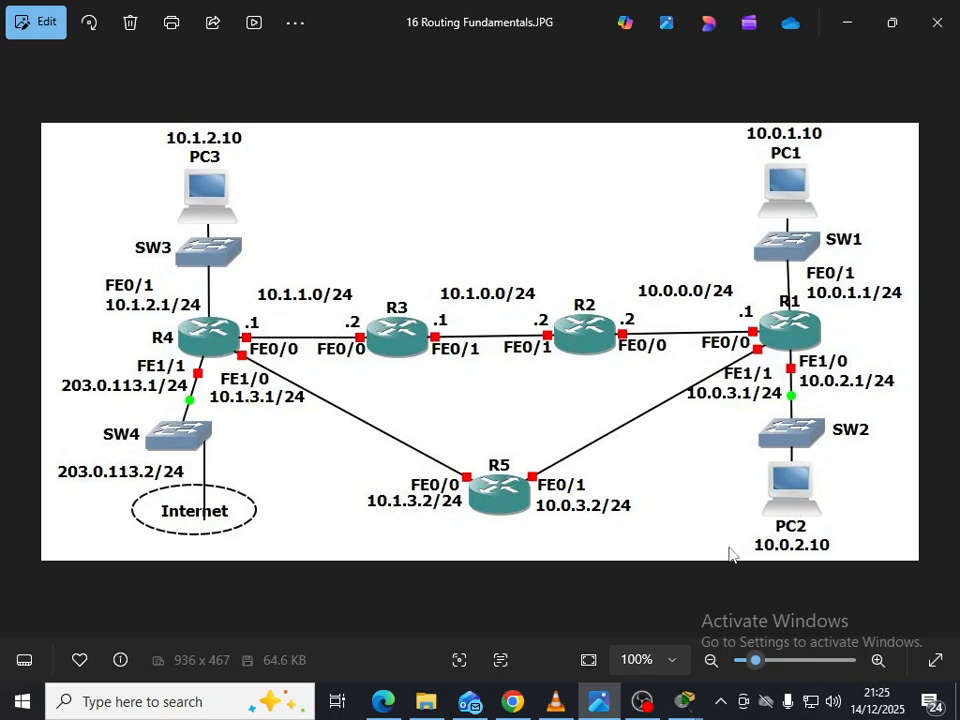
pyautogui.moveTo(687, 699)
pyautogui.click(588, 610)
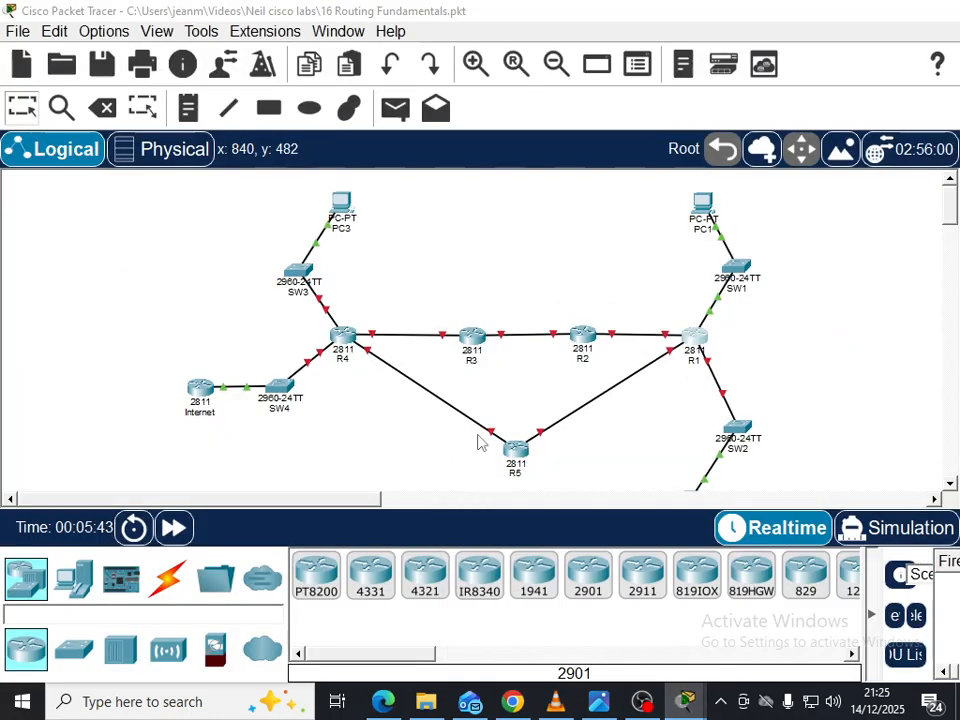
pyautogui.click(850, 600)
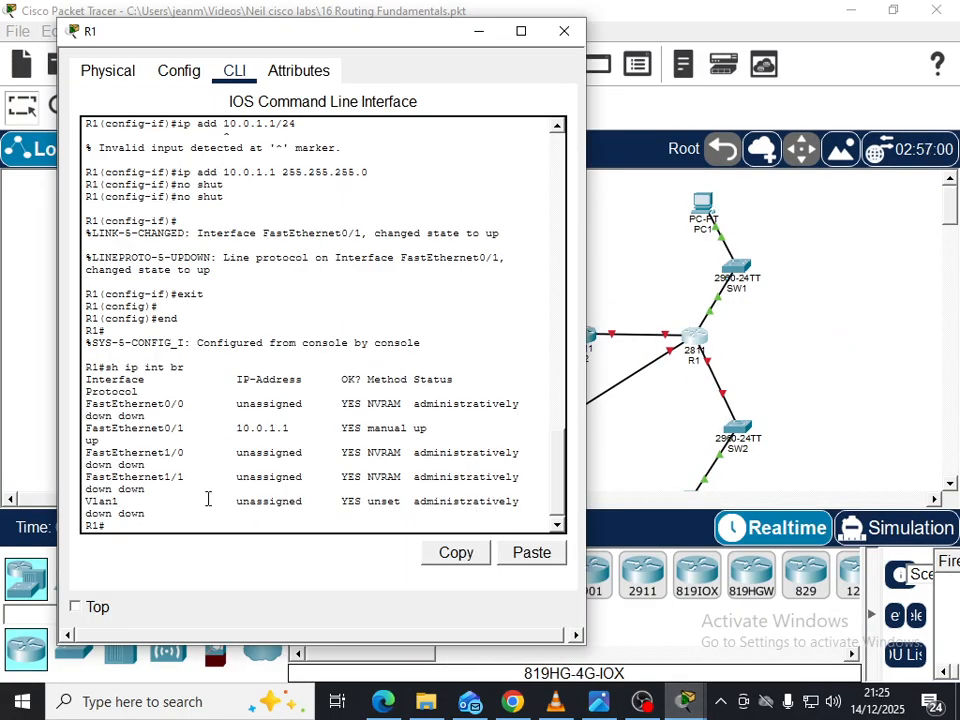
# Enter global configuration mode on R1 and open interface configuration for FastEthernet 1/0 with int f1/0.
pyautogui.write('conf t')
pyautogui.press('Return')
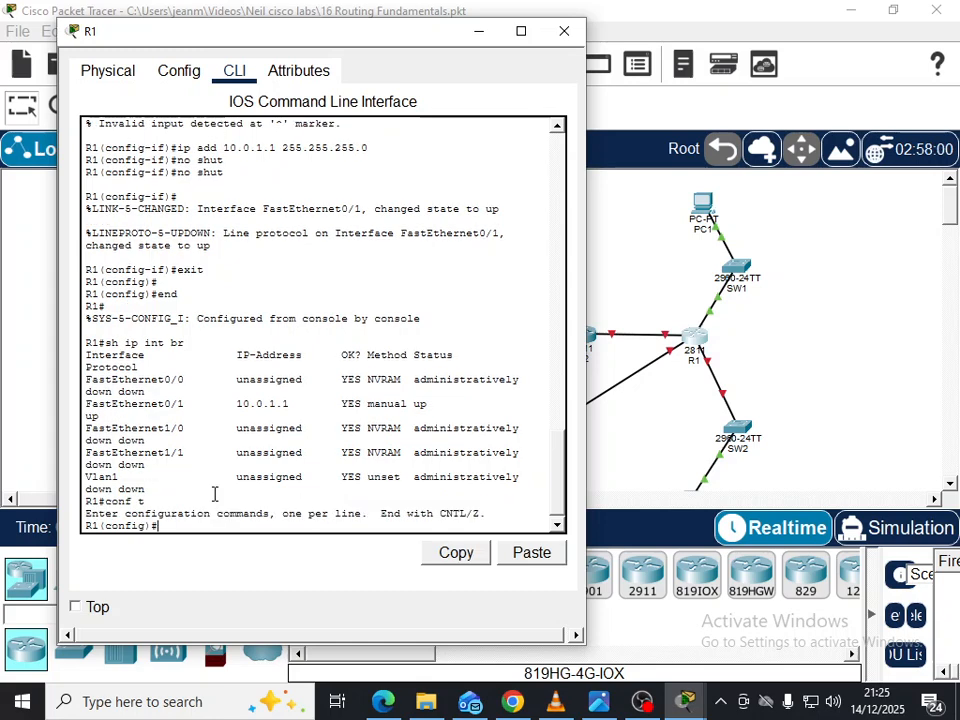
pyautogui.write('int')
pyautogui.write('/0')
pyautogui.press('Return')
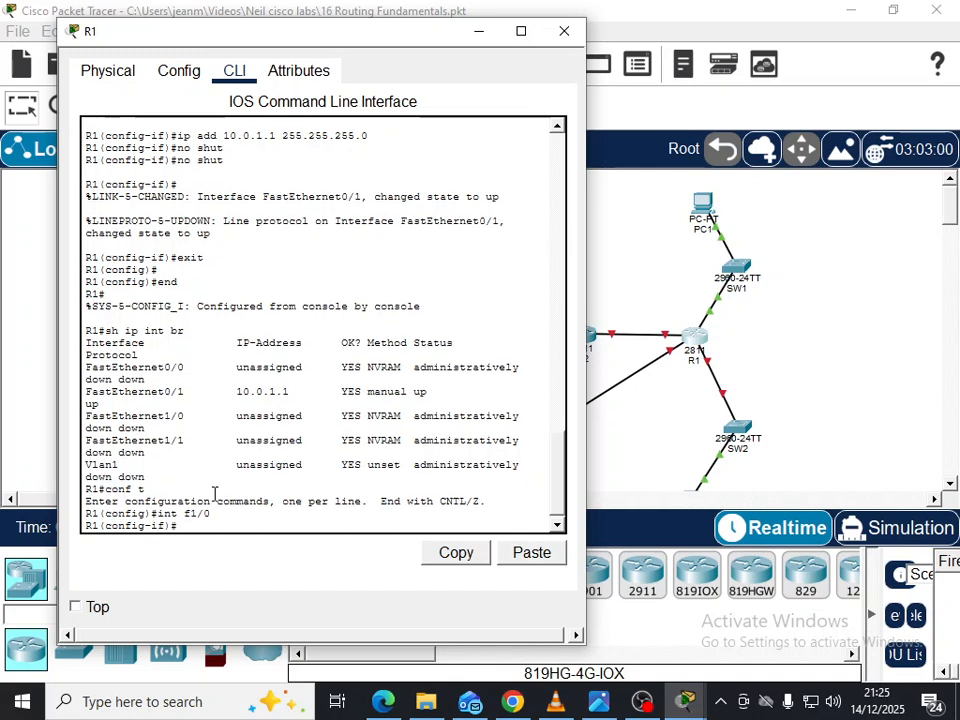
# Assign IP address 10.0.2.1 with subnet mask 255.255.255.0 to R1's FastEthernet 1/0.
pyautogui.write('ip add')
pyautogui.press('Tab')
pyautogui.write('10')
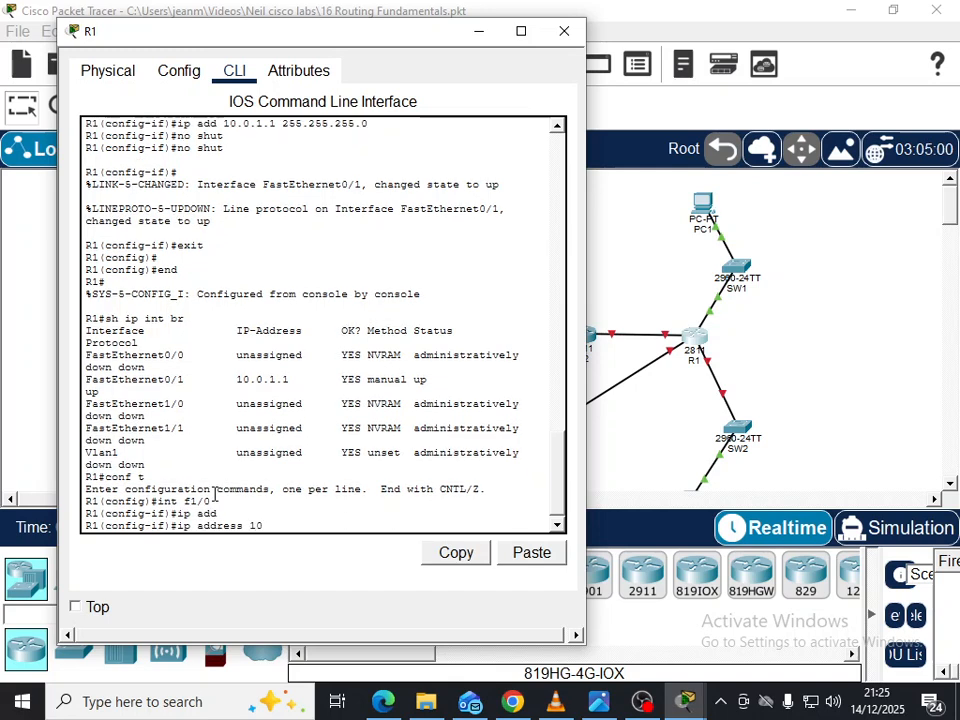
pyautogui.write('.0.2.1 255.255.255.0')
pyautogui.press('Return')
# Enable R1's FastEthernet 1/0 interface with the no shutdown command.
pyautogui.write('no shutdown')
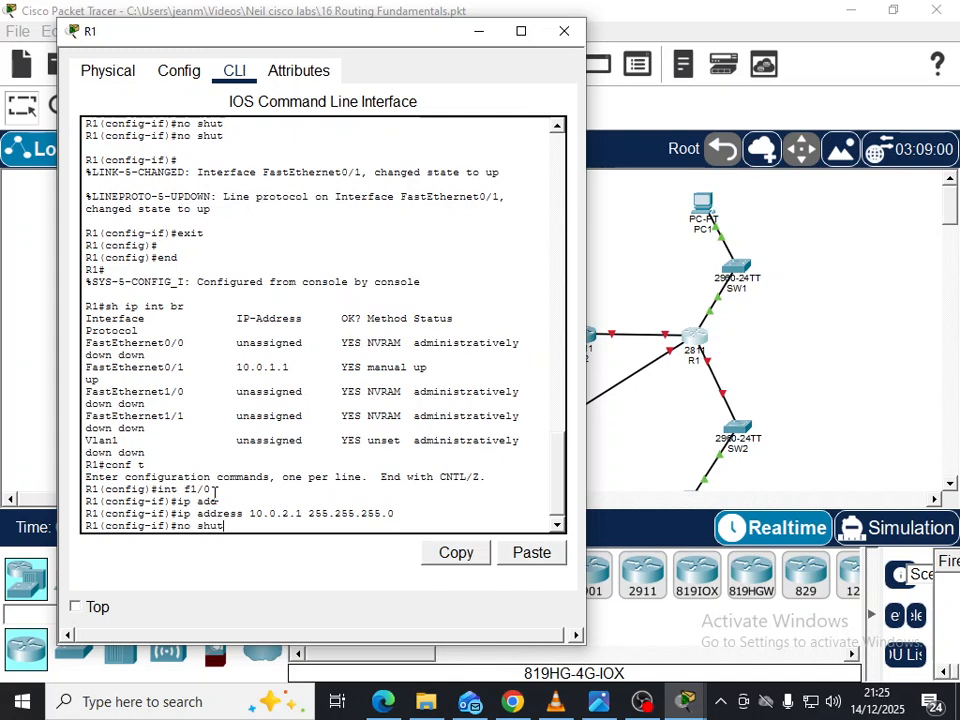
pyautogui.press('Tab')
pyautogui.press('Return')
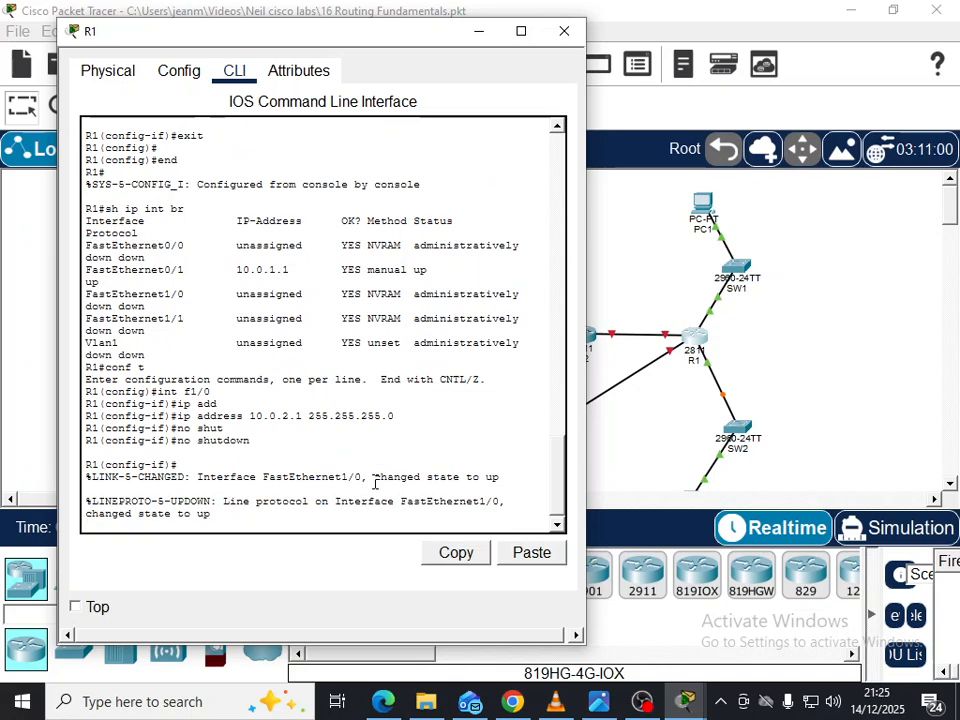
pyautogui.press('Return')
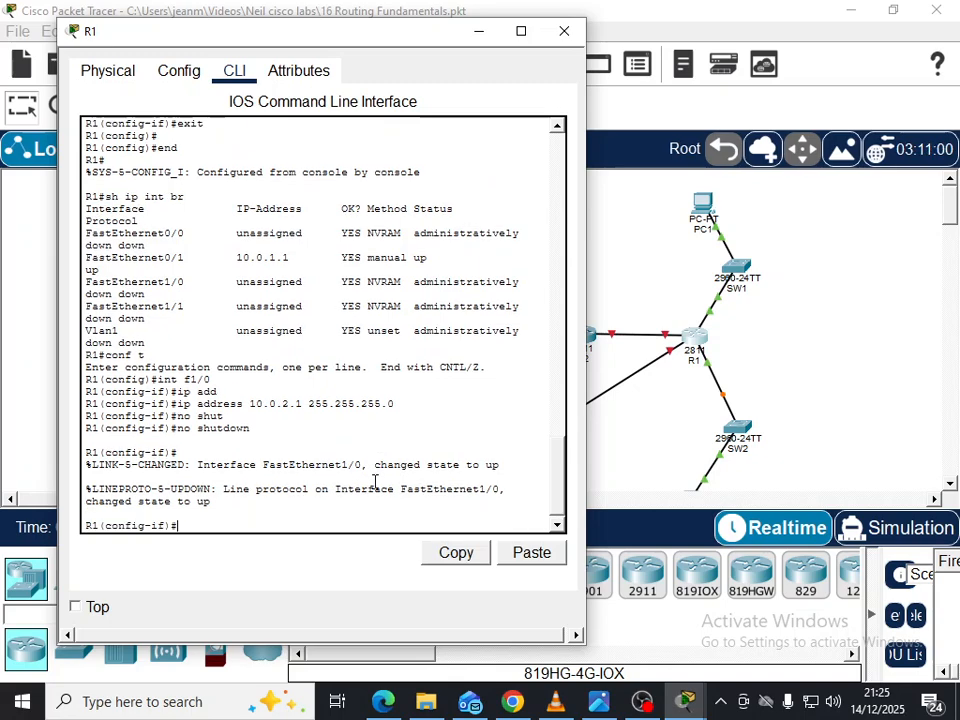
# Minimize R1's CLI window and bring up PC1's Command Prompt.
pyautogui.click(484, 35)
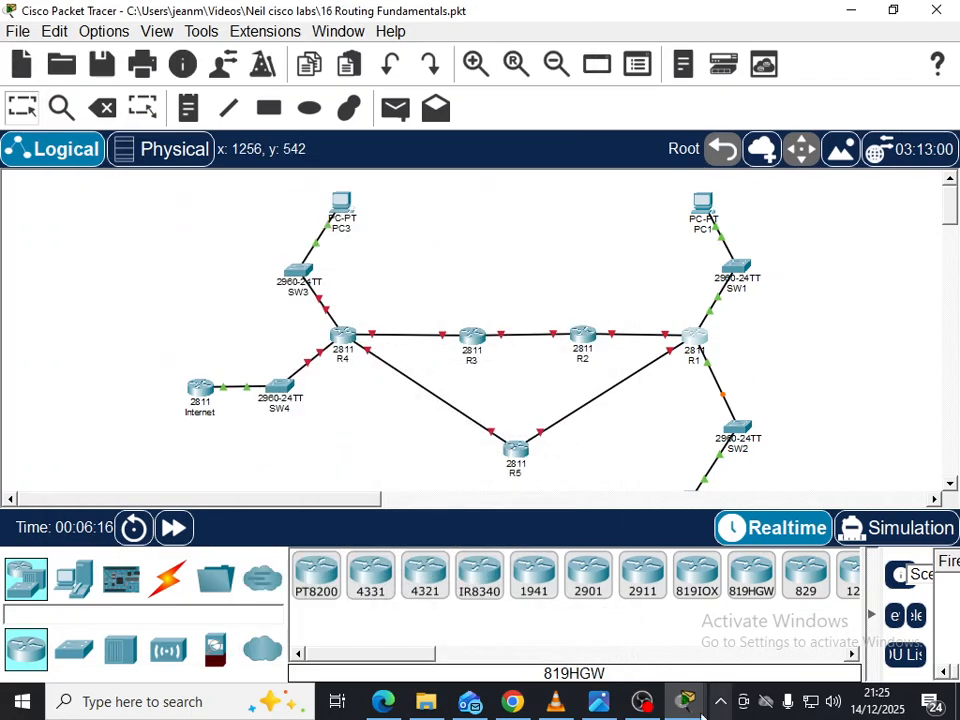
pyautogui.moveTo(686, 705)
pyautogui.click(735, 596)
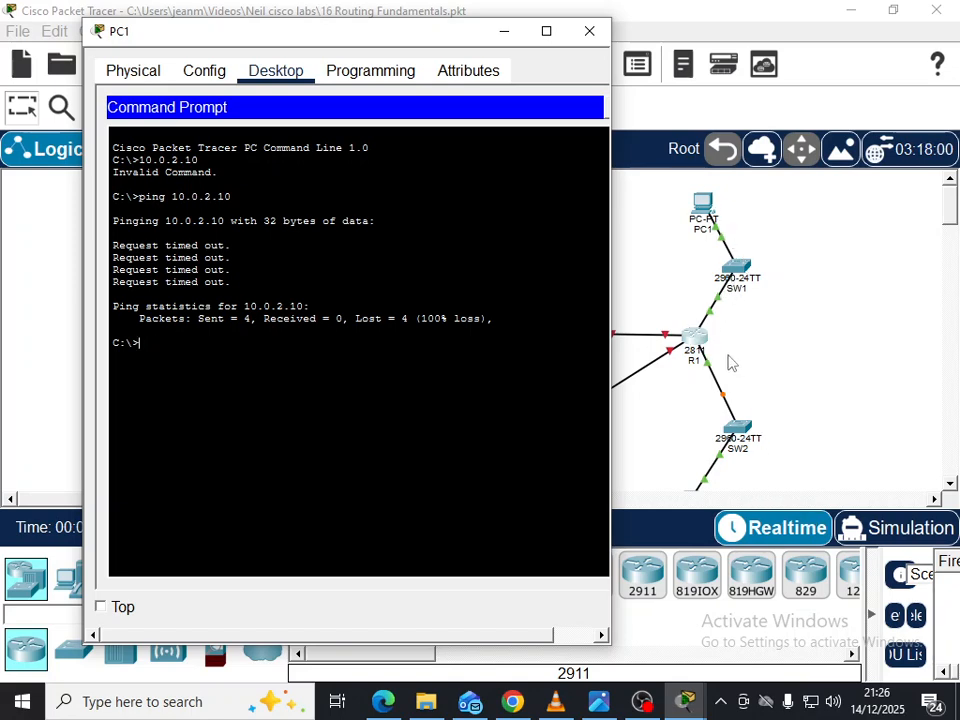
# Check the links between PC1, R1 and PC2, and repeat the ping to 10.0.2.10 from PC1.
pyautogui.scroll(-2, 722, 430)
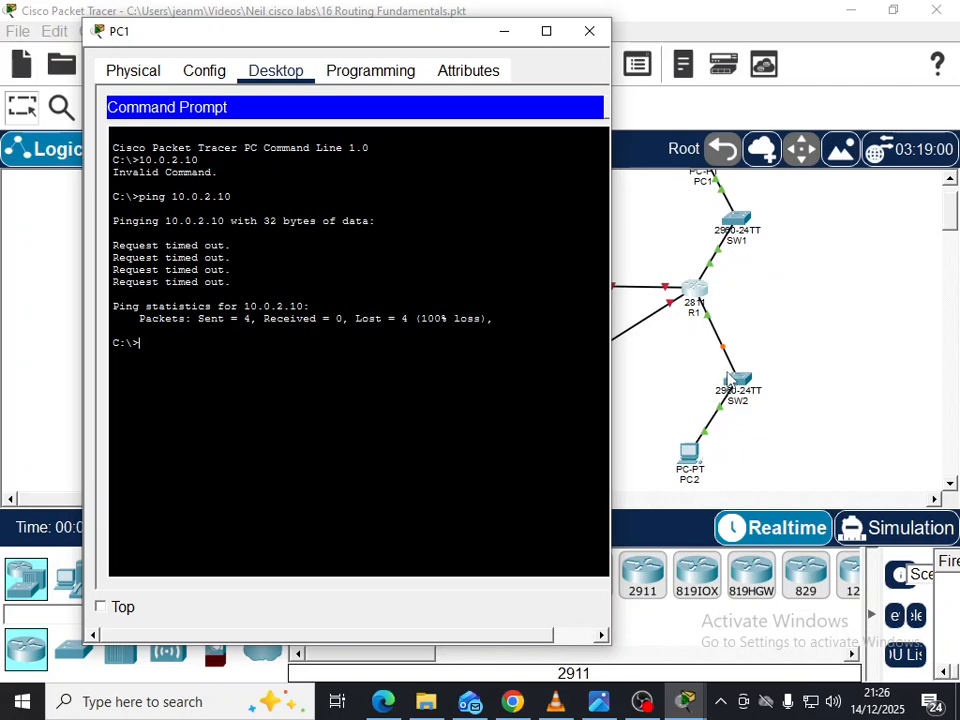
pyautogui.scroll(2, 722, 328)
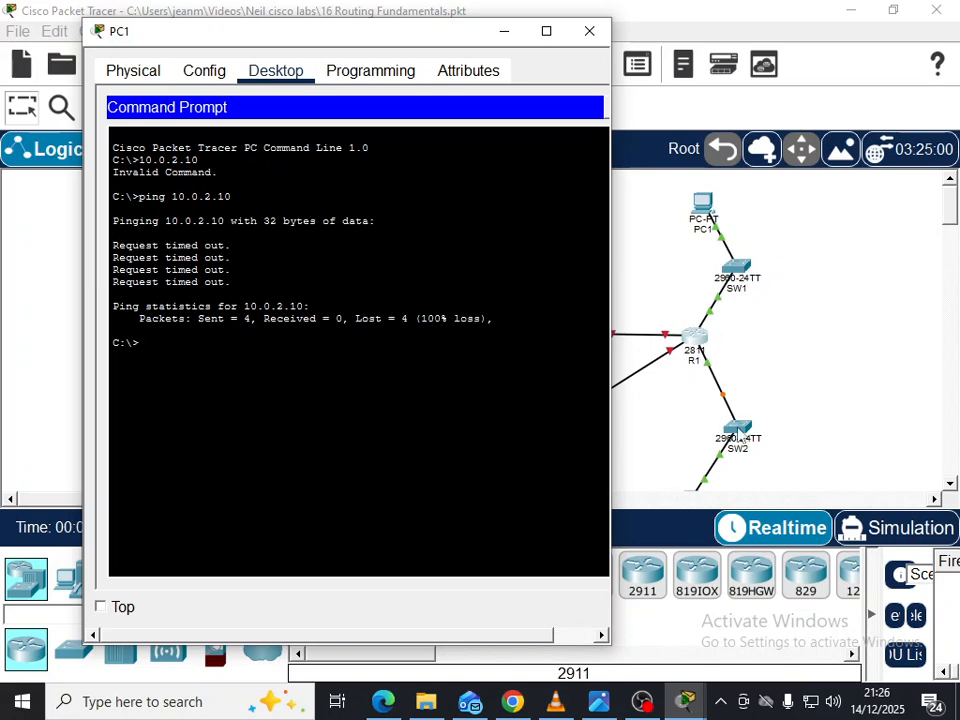
pyautogui.scroll(-2, 744, 430)
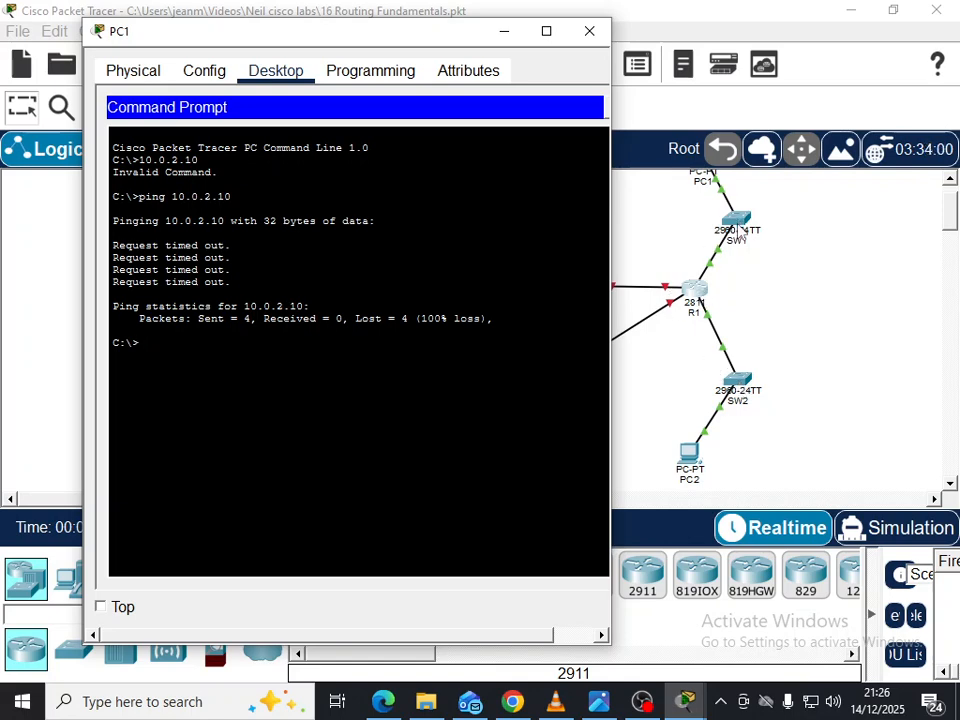
pyautogui.scroll(1, 745, 285)
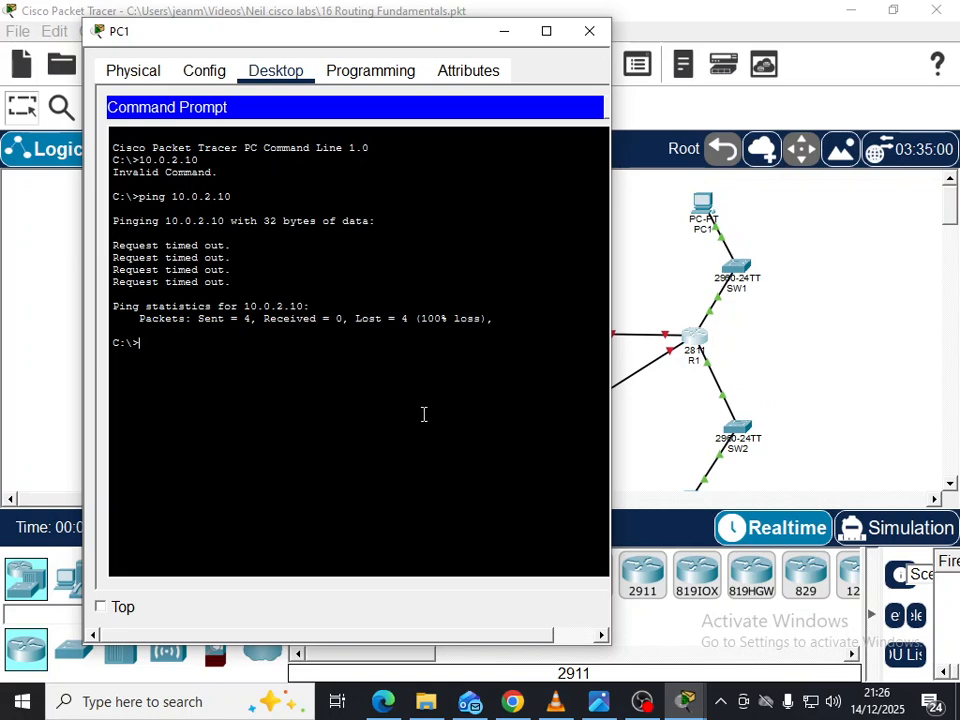
pyautogui.press('Up')
pyautogui.press('Return')
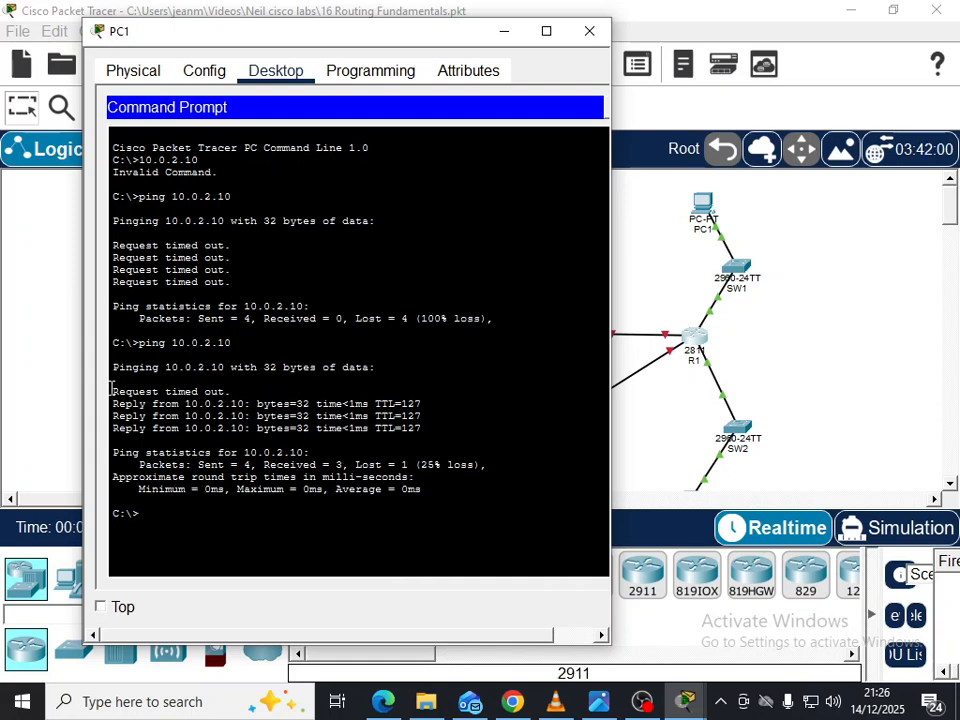
# Highlight the first result line of the latest ping and examine the path from PC1 through R1 to PC2.
pyautogui.moveTo(111, 391); pyautogui.dragTo(216, 393)
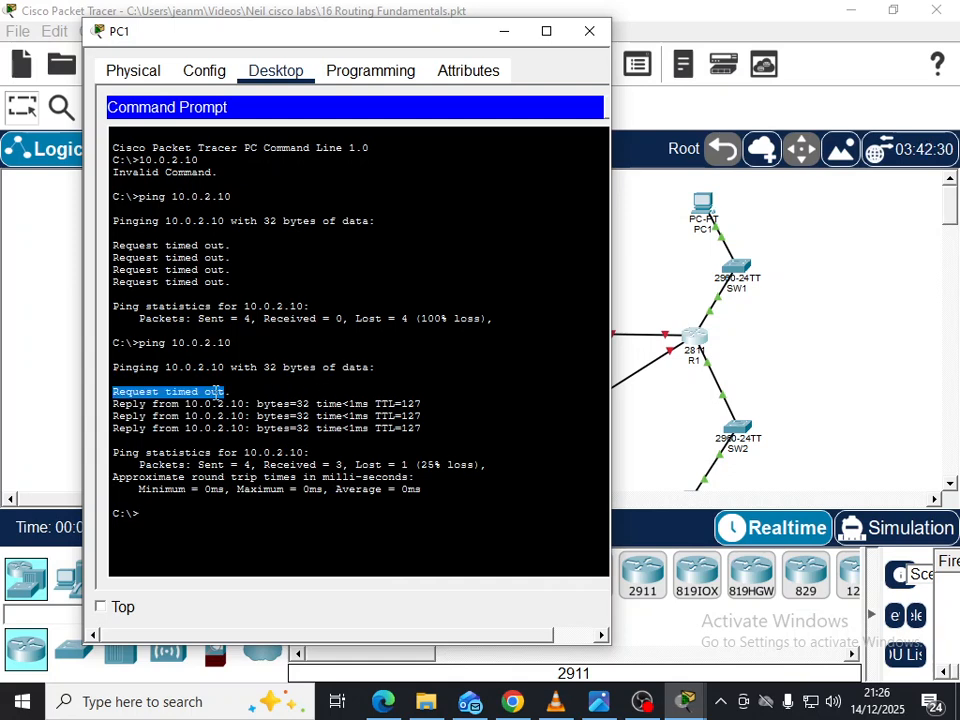
pyautogui.click(116, 391)
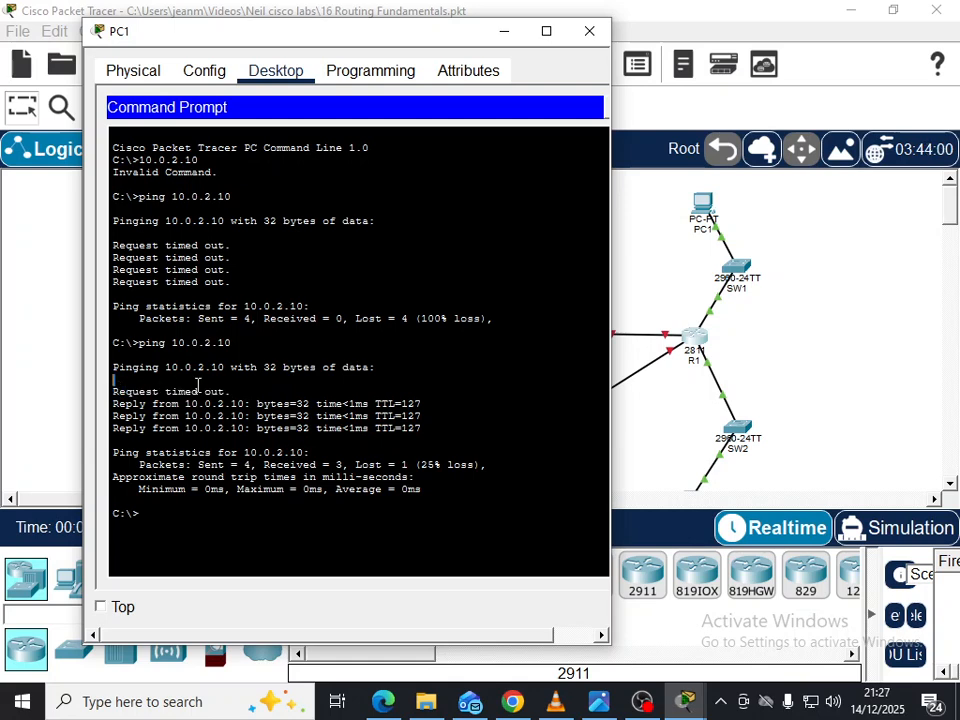
pyautogui.moveTo(112, 391); pyautogui.dragTo(231, 392)
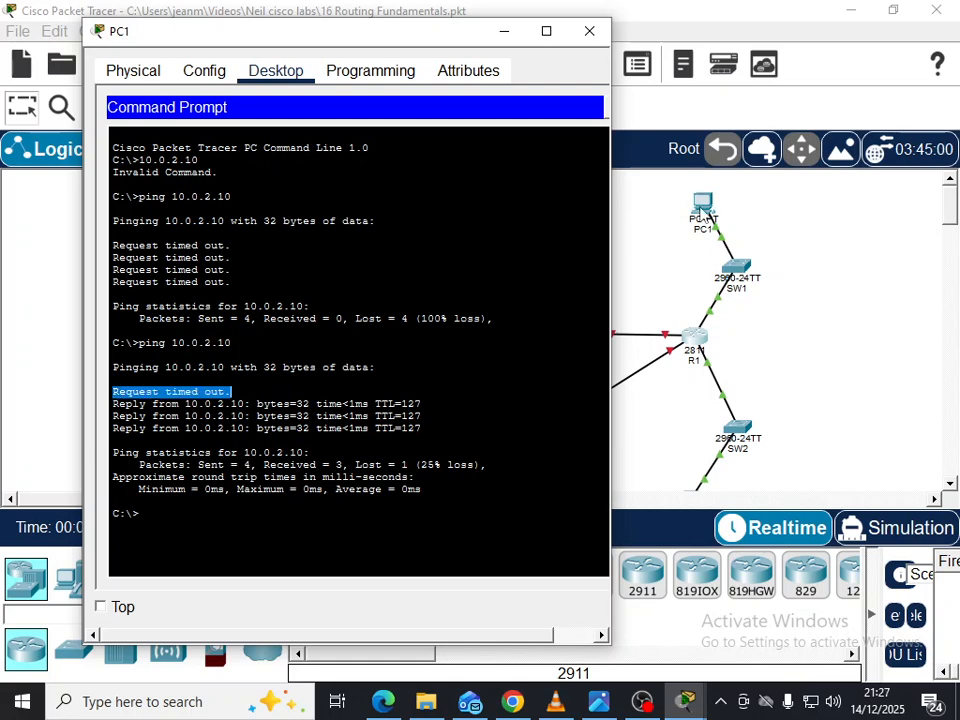
pyautogui.scroll(-2, 714, 313)
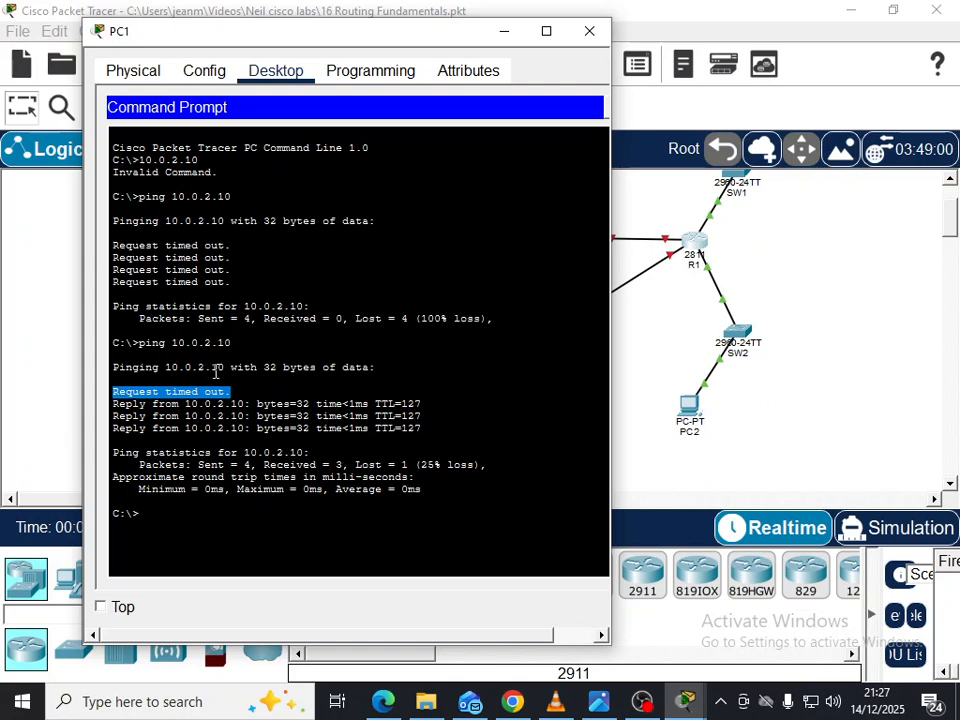
pyautogui.scroll(1, 739, 332)
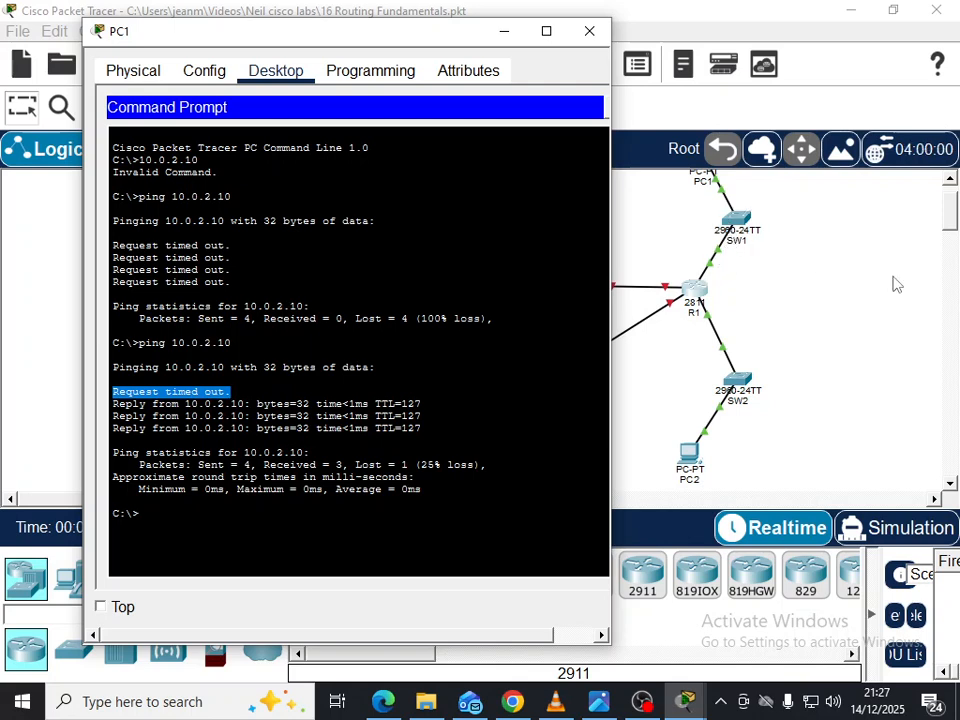
pyautogui.scroll(2, 763, 248)
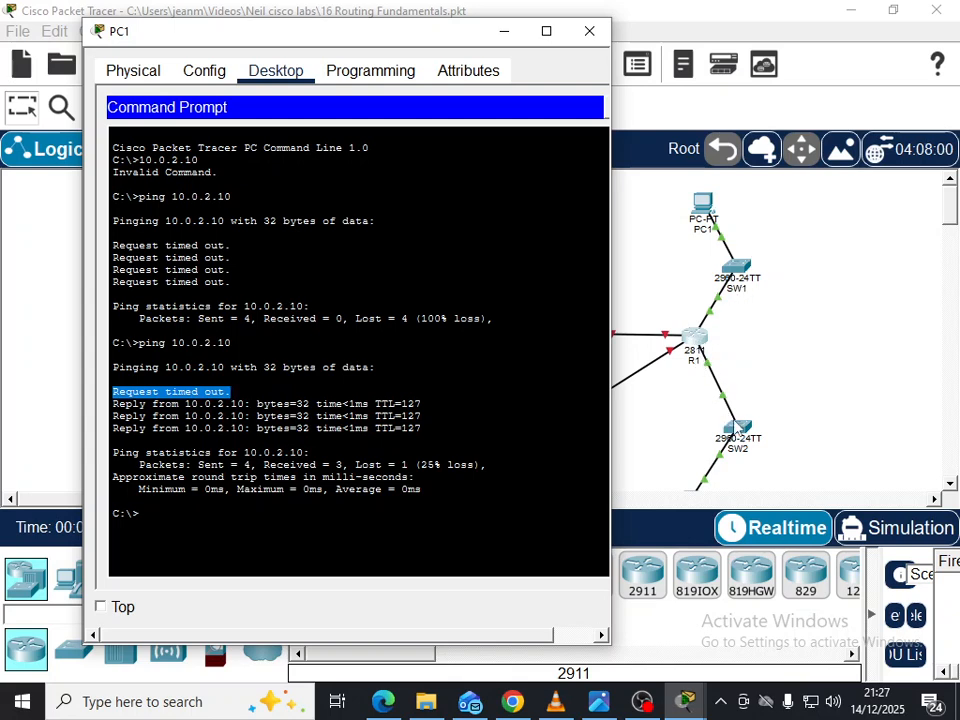
pyautogui.scroll(-3, 748, 368)
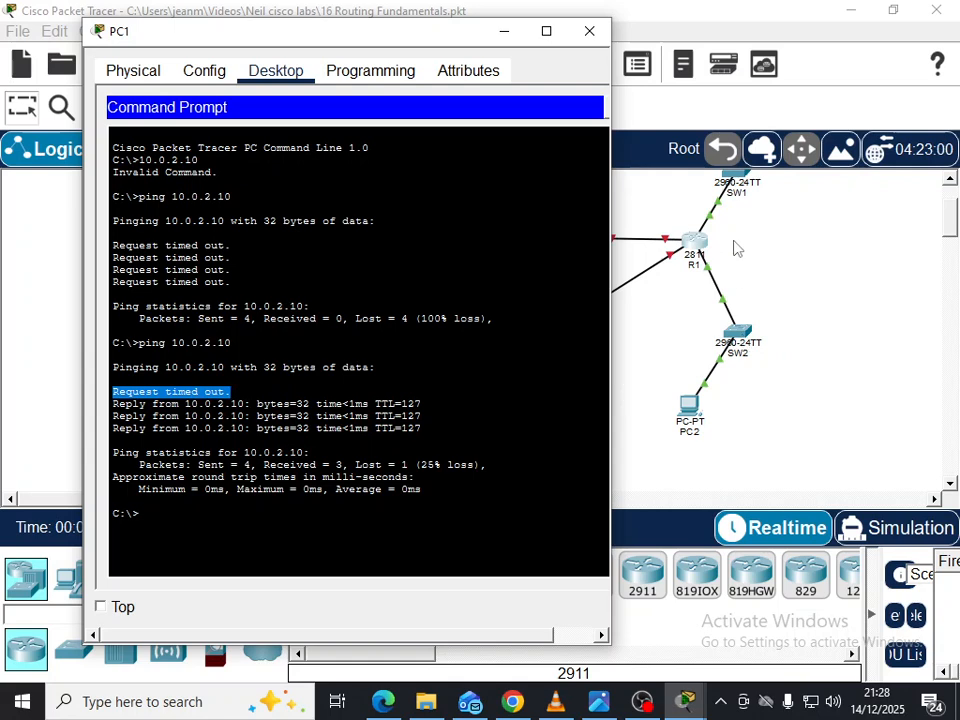
pyautogui.scroll(2, 724, 304)
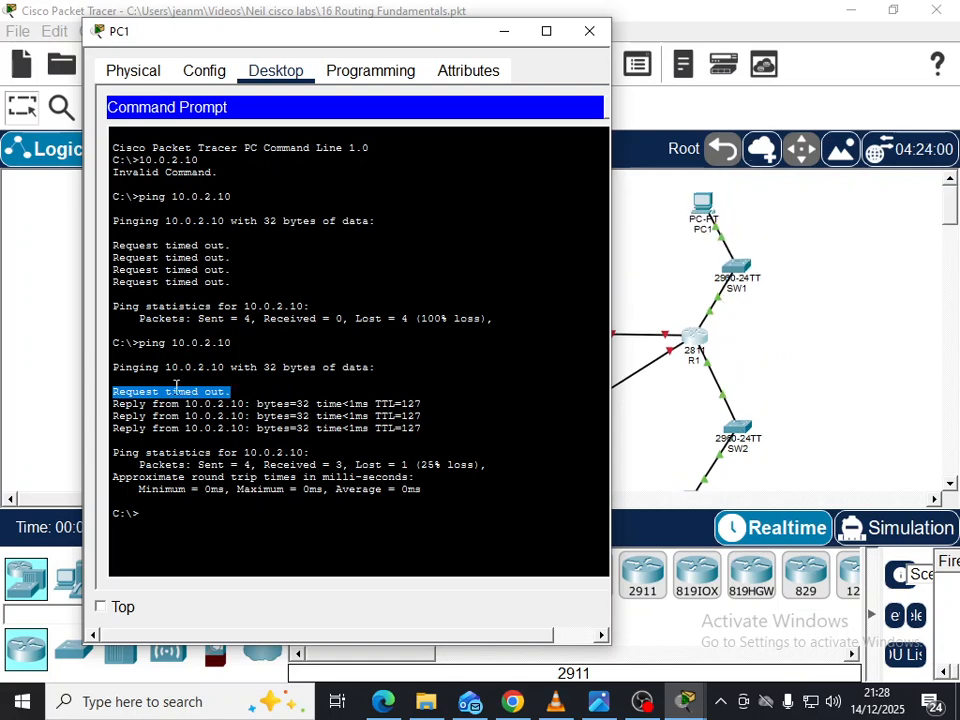
# Highlight the first result line and the following reply line of PC1's latest ping to examine them, and close PC1's window.
pyautogui.click(122, 386)
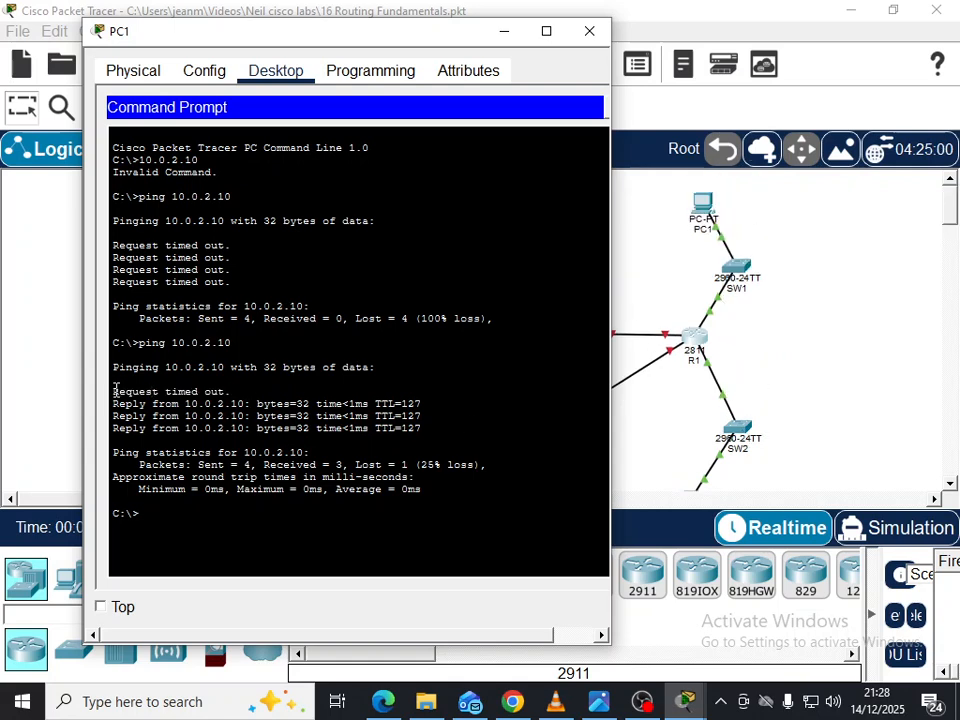
pyautogui.moveTo(113, 391); pyautogui.dragTo(232, 388)
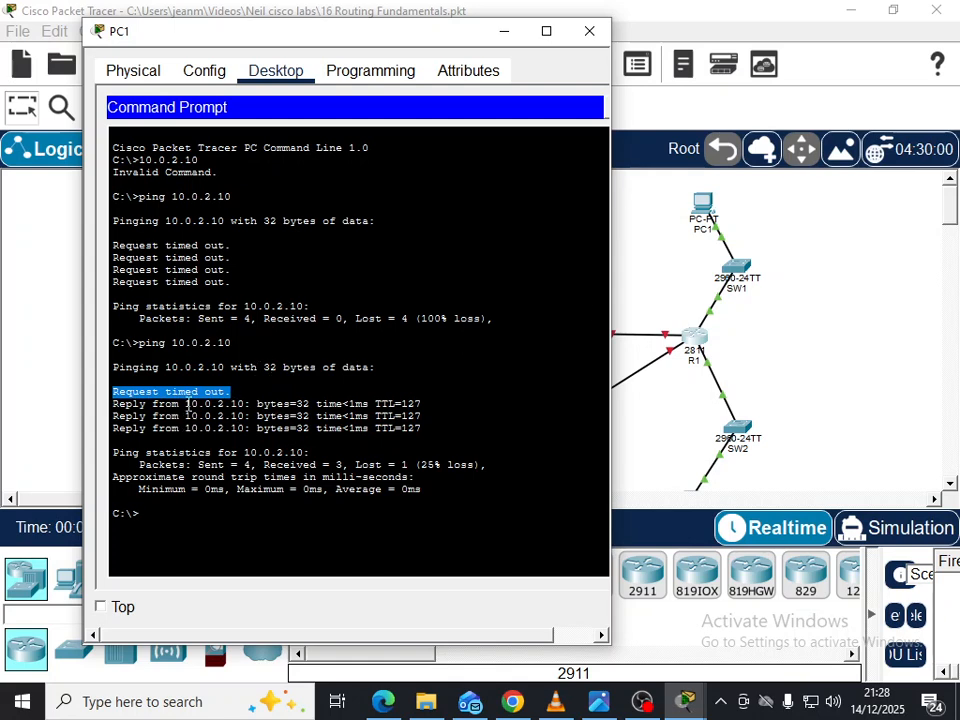
pyautogui.moveTo(185, 404); pyautogui.dragTo(247, 404)
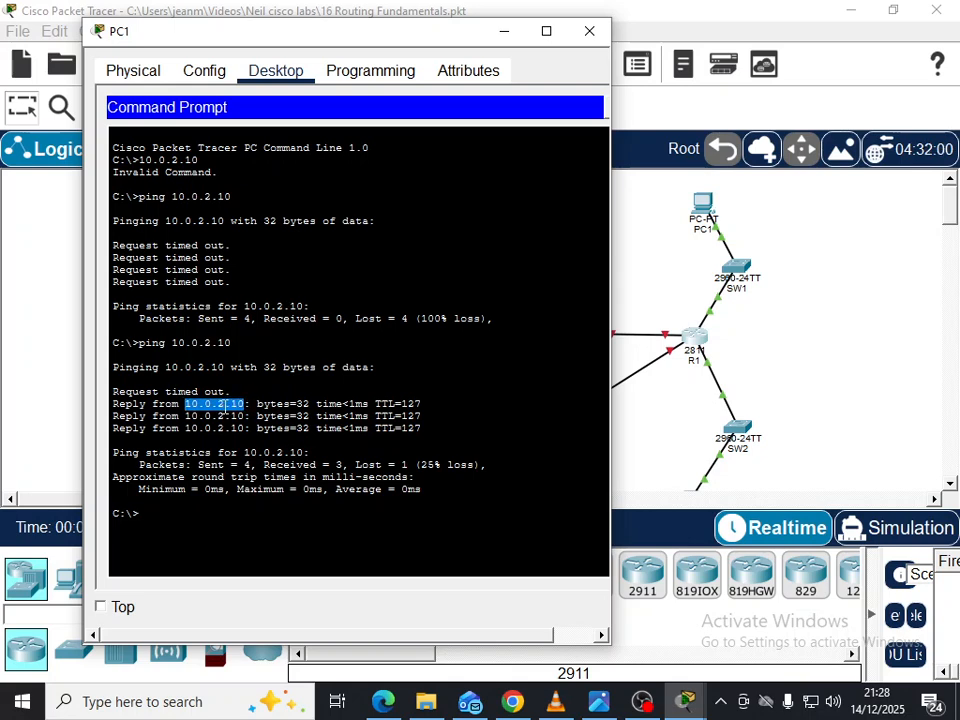
pyautogui.moveTo(116, 407); pyautogui.dragTo(215, 402)
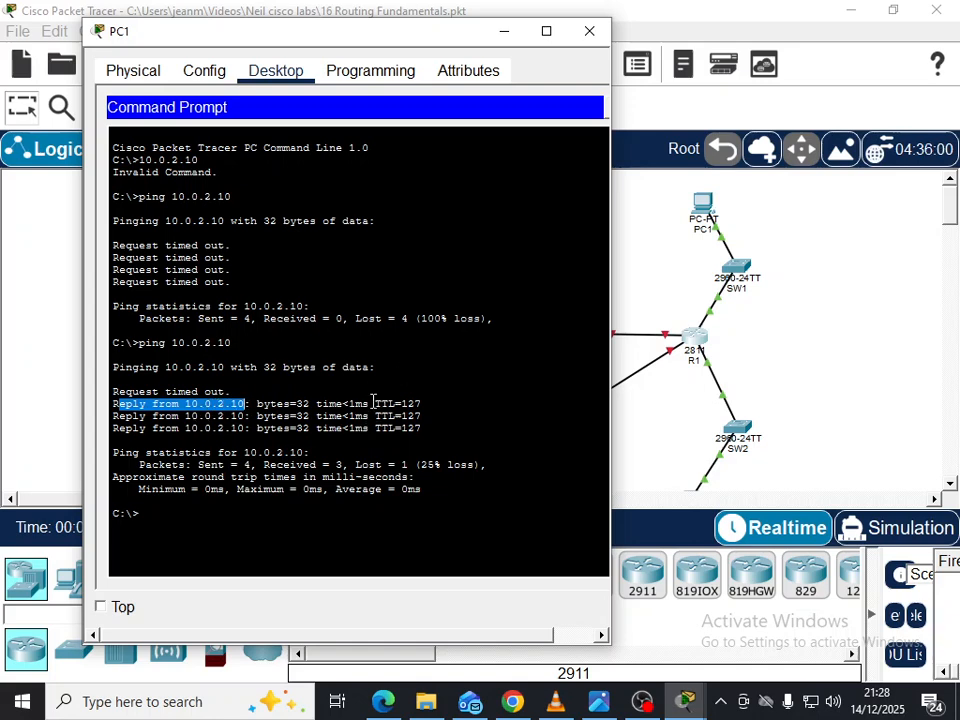
pyautogui.click(585, 31)
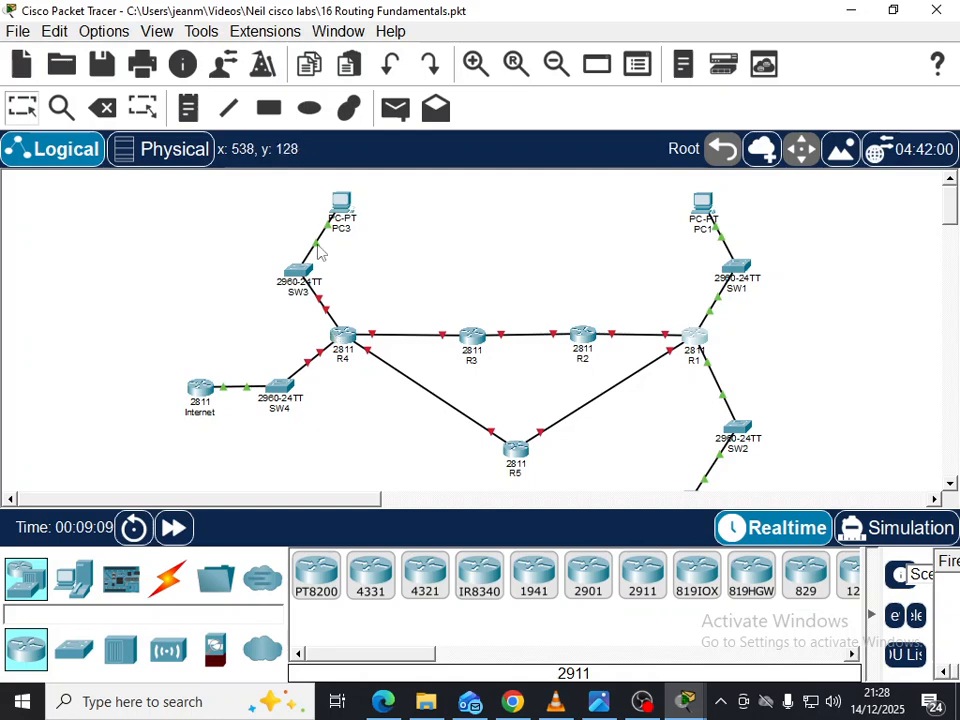
pyautogui.moveTo(338, 215)
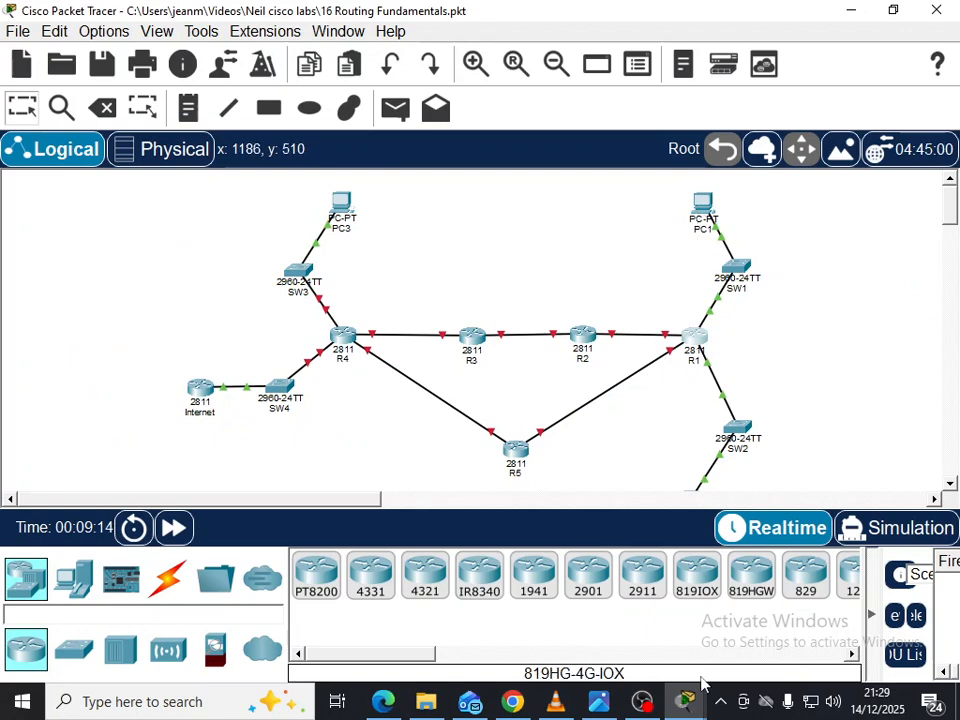
# Return R1's CLI to global configuration mode and place its window beside the 16 Routing Fundamentals diagram, keeping R1's part of the diagram in view.
pyautogui.moveTo(686, 700)
pyautogui.click(785, 612)
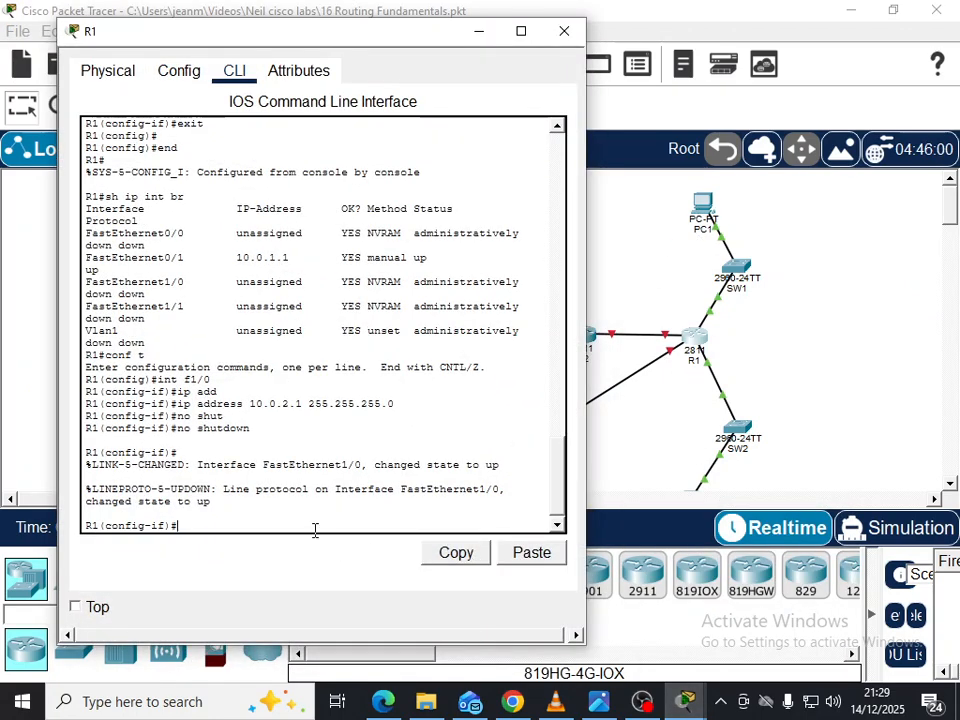
pyautogui.write('exit')
pyautogui.press('Return')
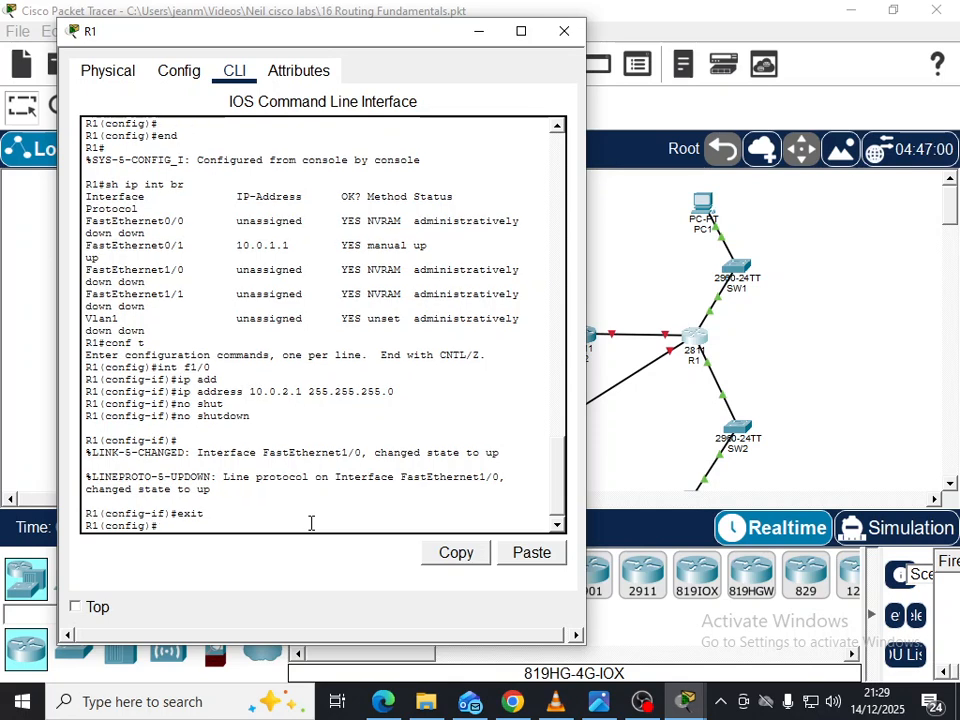
pyautogui.press('Return')
pyautogui.hotkey('alt', 'Tab')
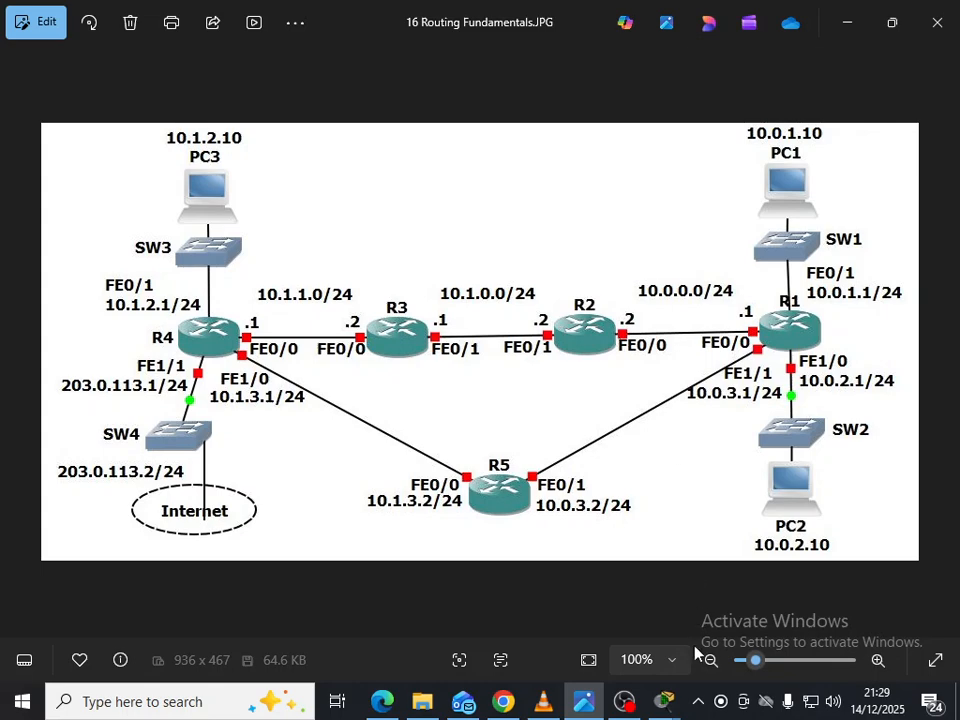
pyautogui.moveTo(672, 716)
pyautogui.click(765, 585)
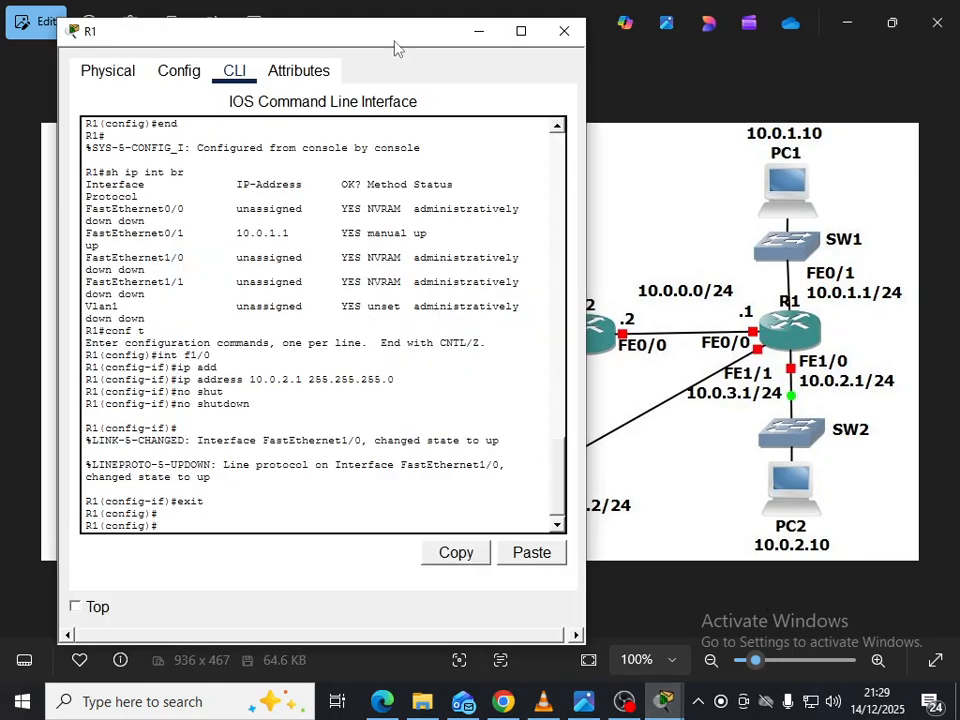
pyautogui.moveTo(394, 47); pyautogui.dragTo(336, 48)
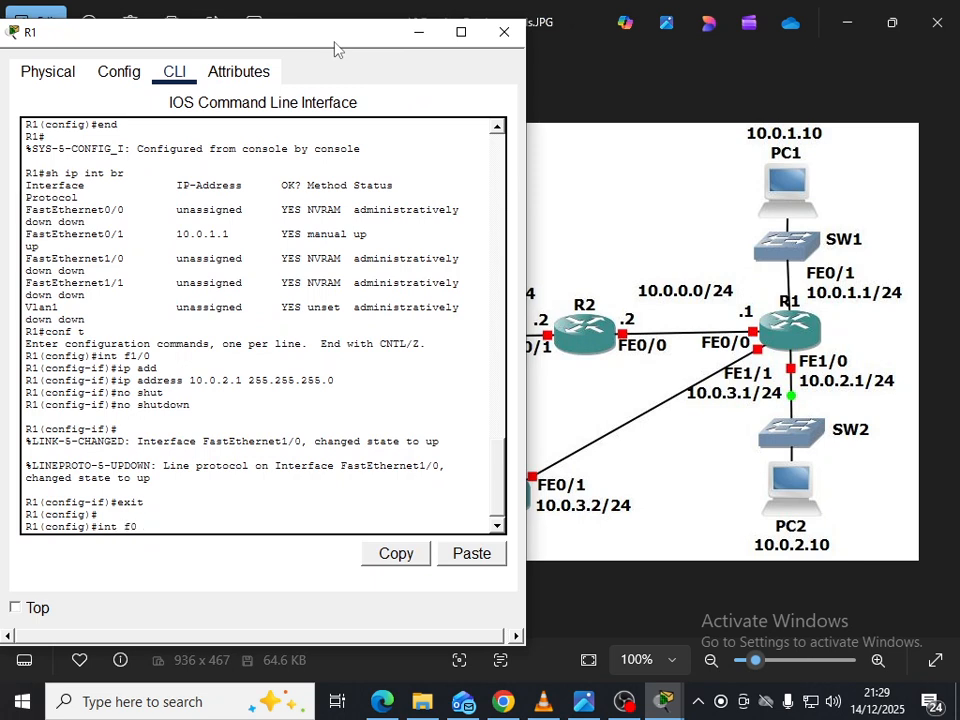
# Assign IP address 10.0.0.1 with mask 255.255.255.0 to R1's FastEthernet 0/0 interface.
pyautogui.write('0')
pyautogui.press('Return')
pyautogui.write('ip add')
pyautogui.press('Tab')
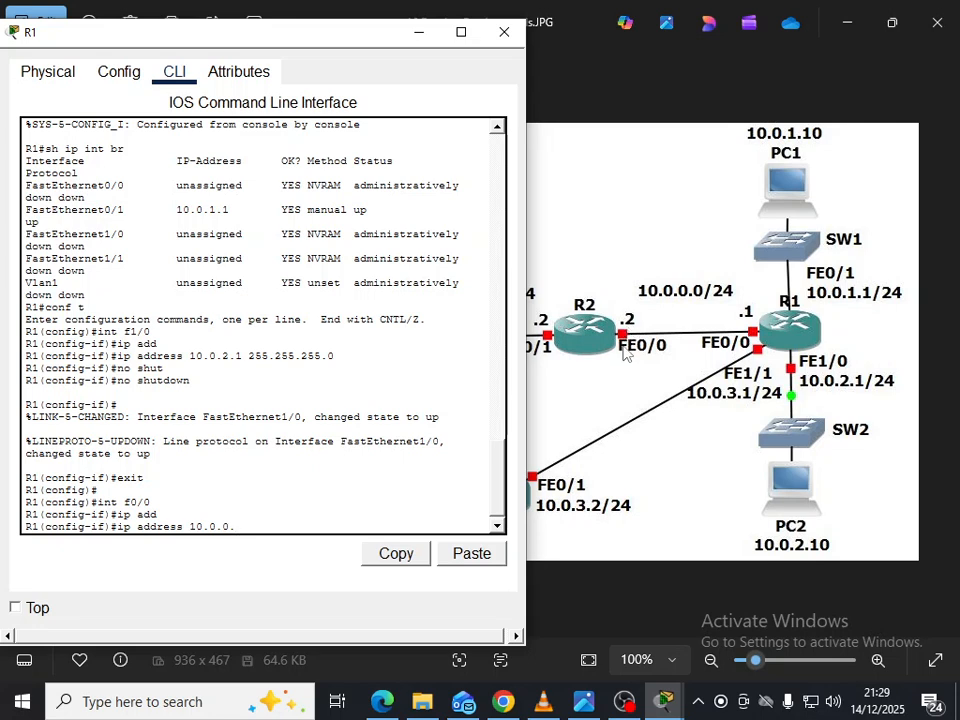
pyautogui.write('1 255.255.25')
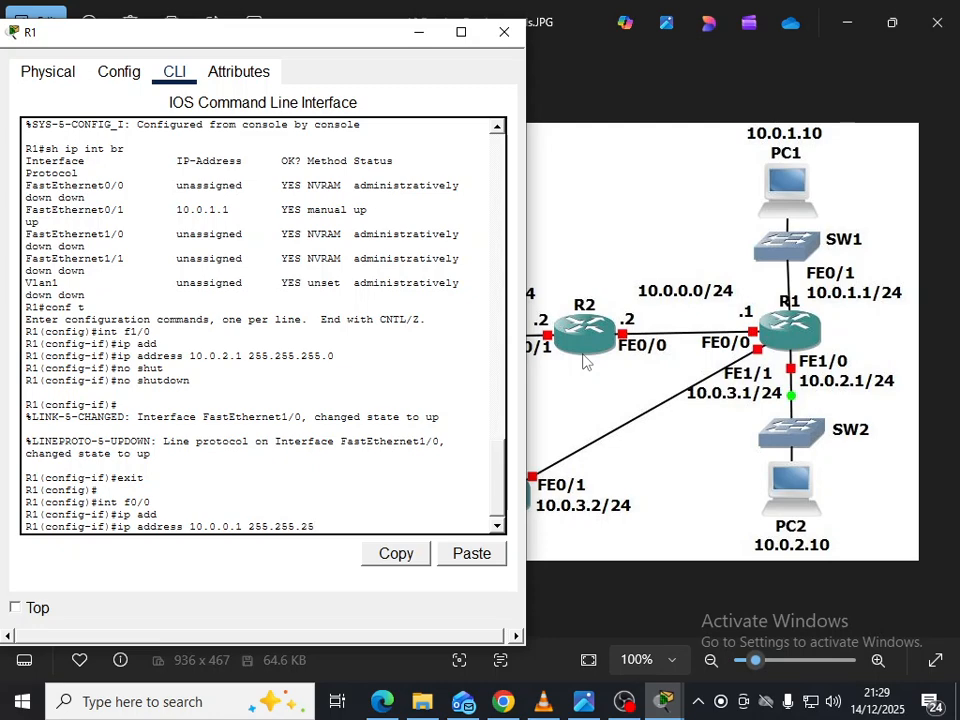
pyautogui.write('5.0')
pyautogui.press('Return')
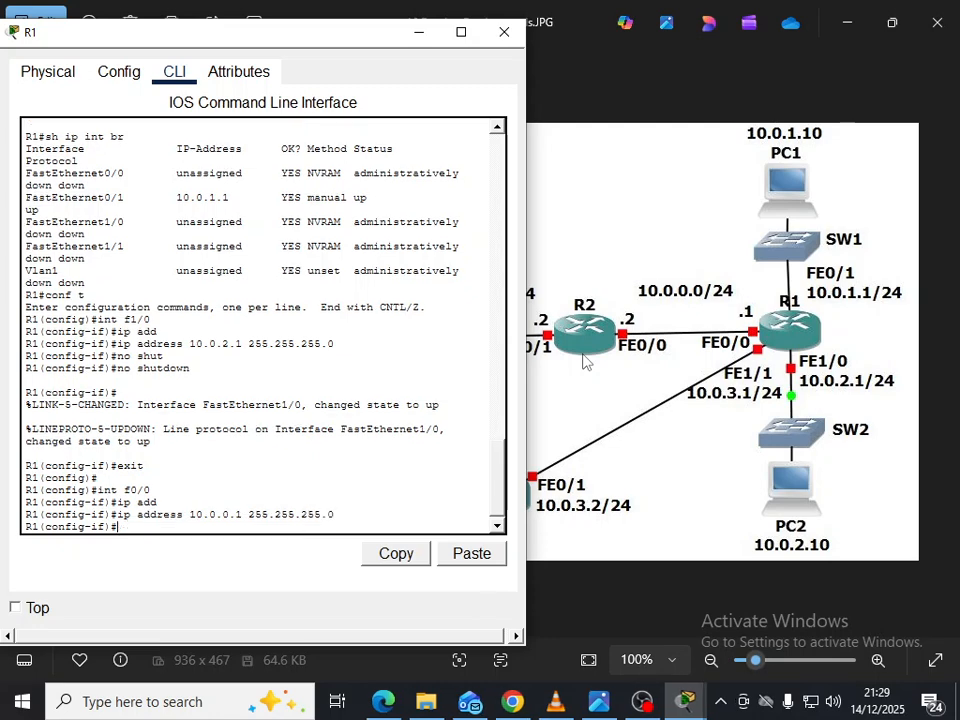
# Bring R1's CLI up over the Packet Tracer topology and enable FastEthernet 0/0 with no shut.
pyautogui.moveTo(682, 697)
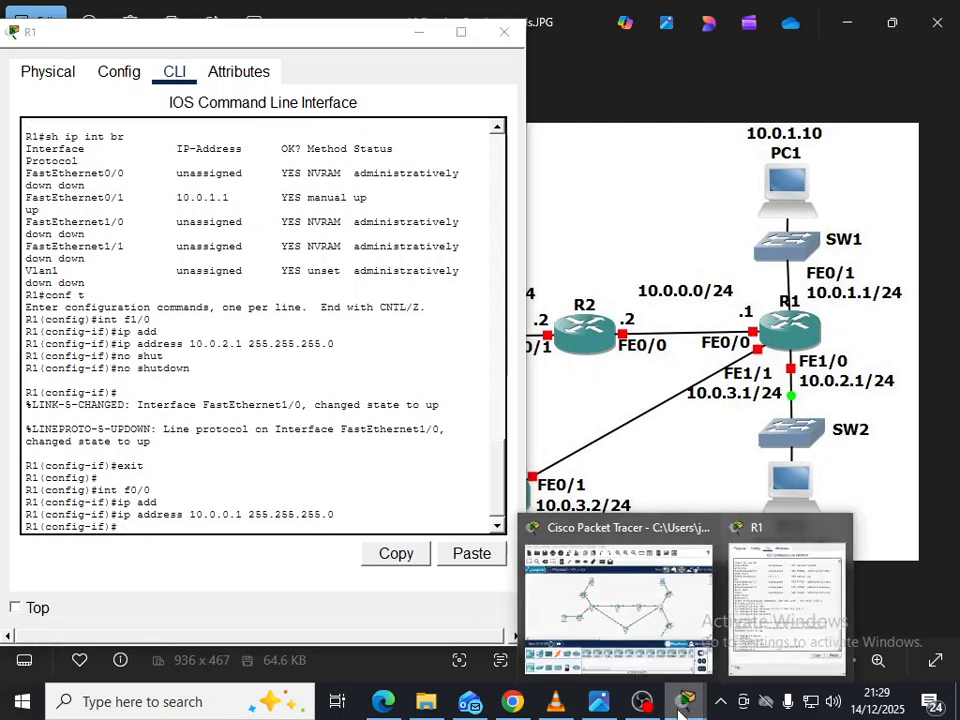
pyautogui.click(679, 650)
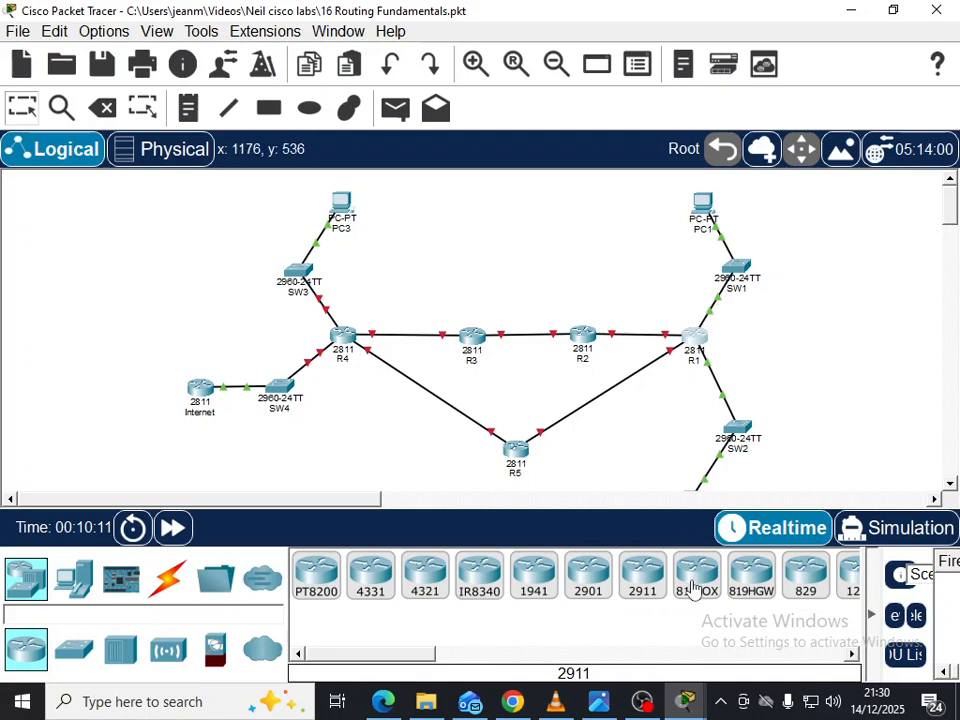
pyautogui.click(689, 704)
pyautogui.write('no shut')
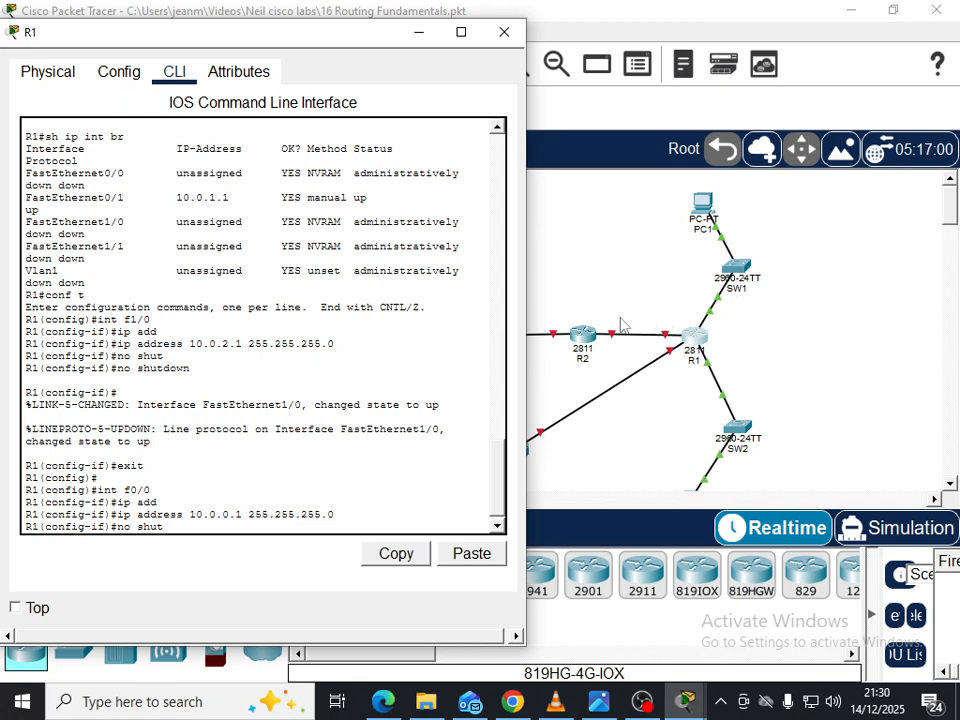
pyautogui.press('Return')
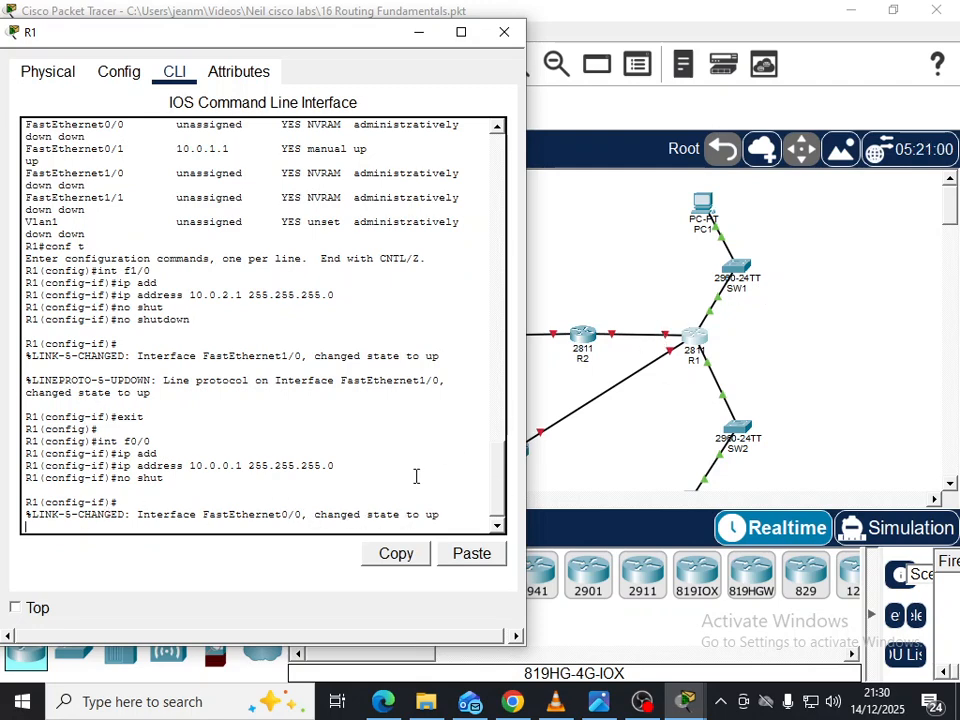
pyautogui.press('Return')
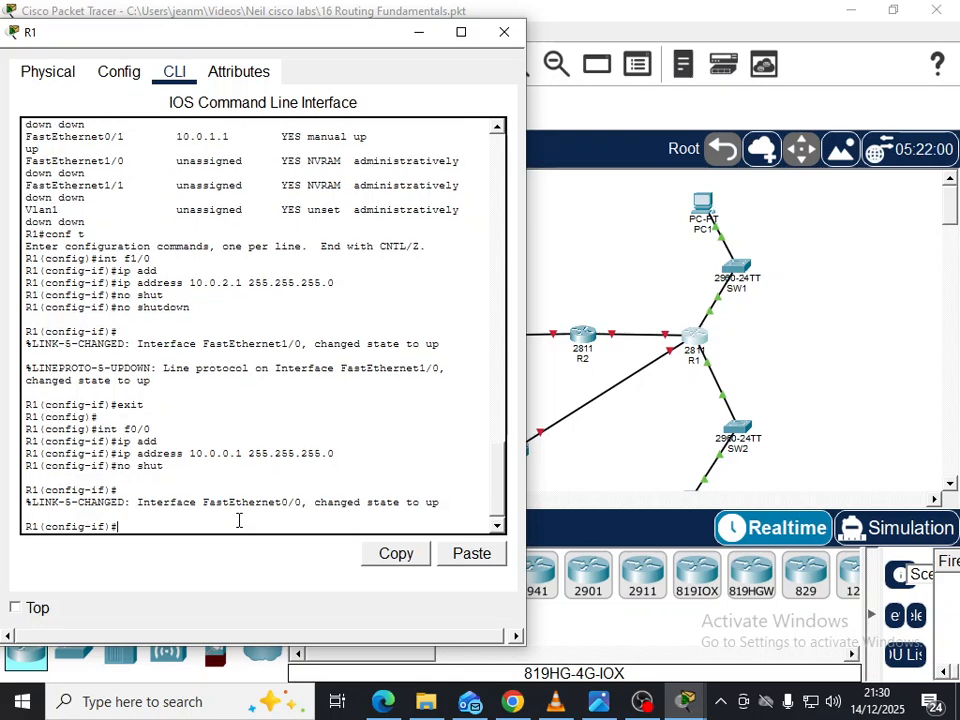
# Display R1's brief IP interface summary from interface configuration mode with do sh ip int br.
pyautogui.write('do sh int br')
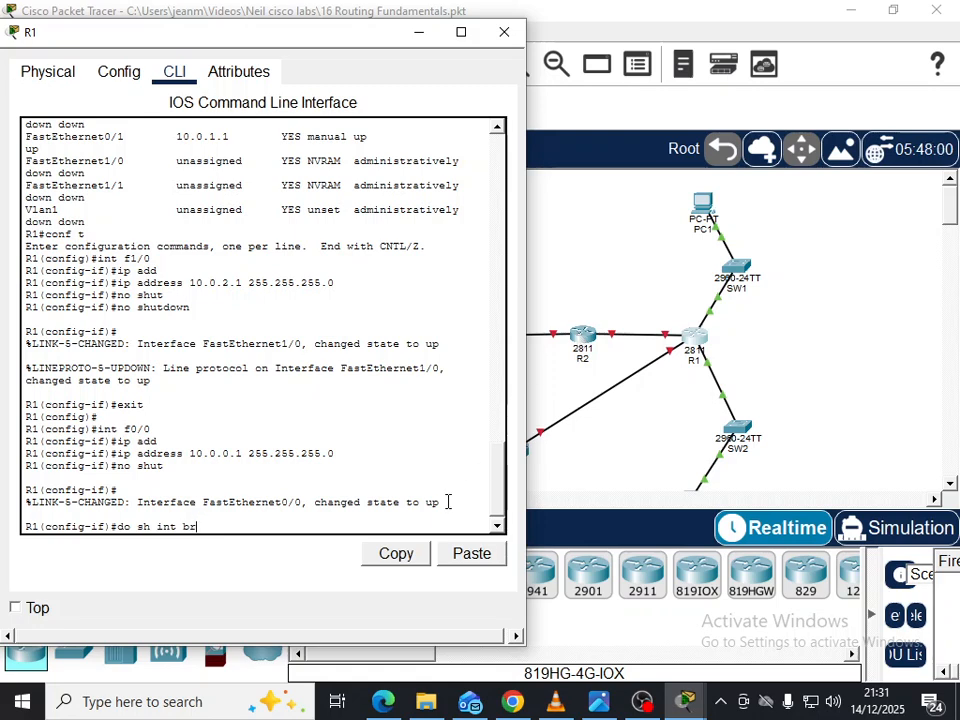
pyautogui.press('Return')
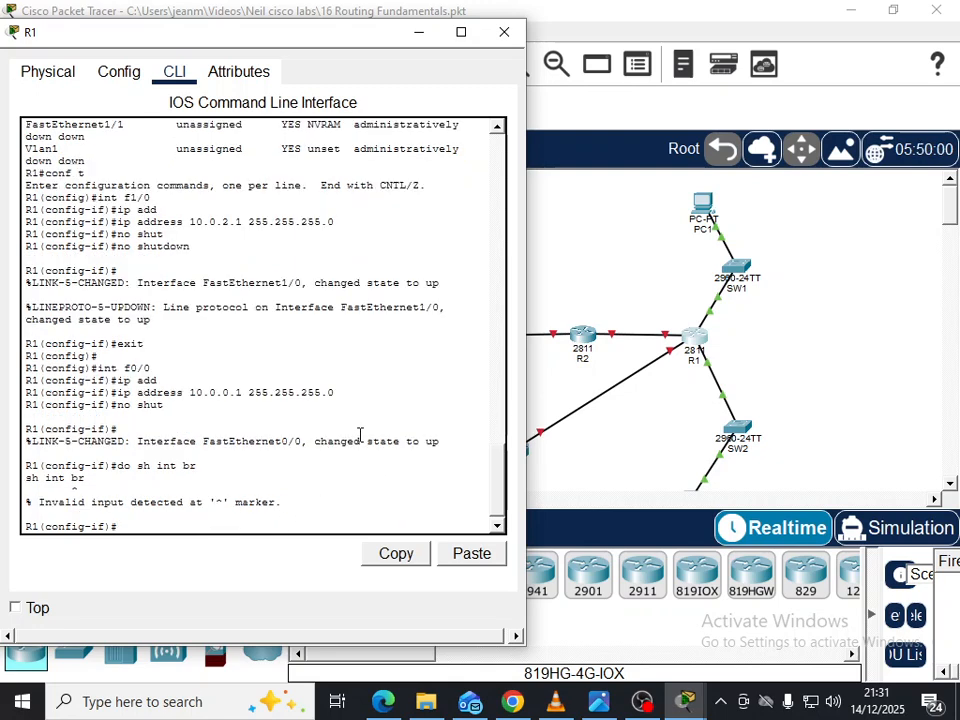
pyautogui.press('Up')
pyautogui.write('ip')
pyautogui.press('Return')
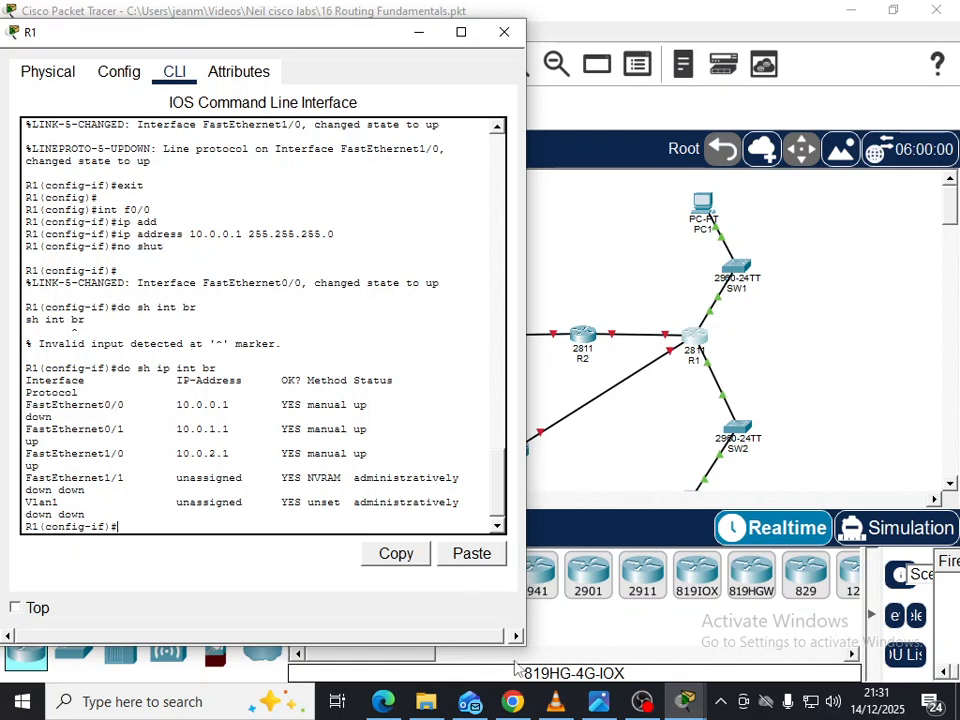
# Compare R1's interface summary with the network diagram, highlighting FastEthernet0/0's address, status and protocol entries.
pyautogui.click(600, 704)
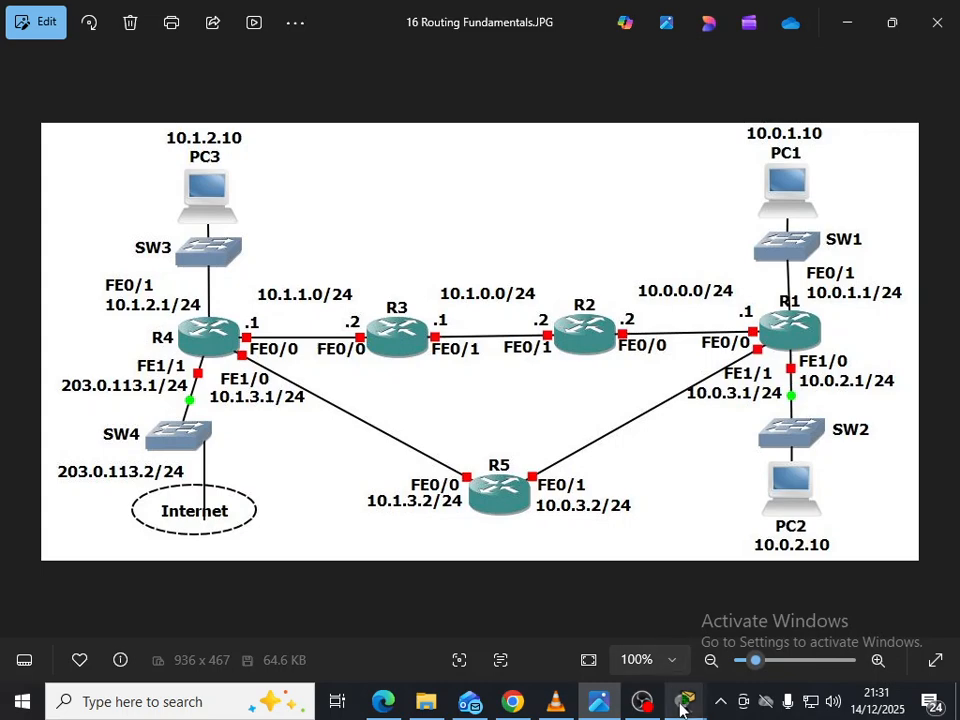
pyautogui.moveTo(684, 703)
pyautogui.click(778, 640)
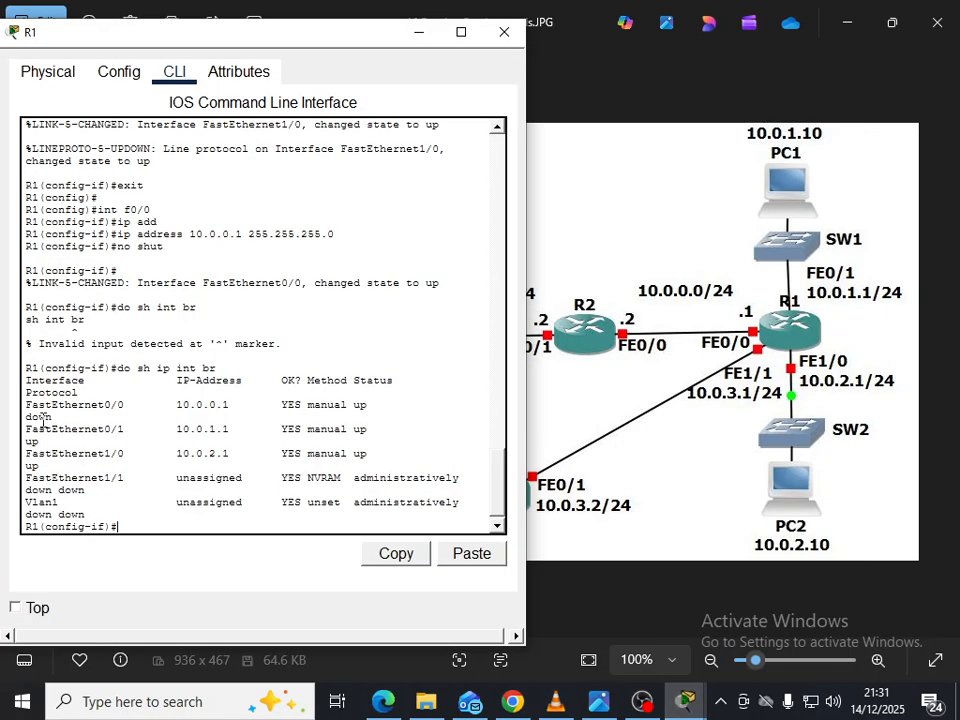
pyautogui.moveTo(26, 405); pyautogui.dragTo(230, 405)
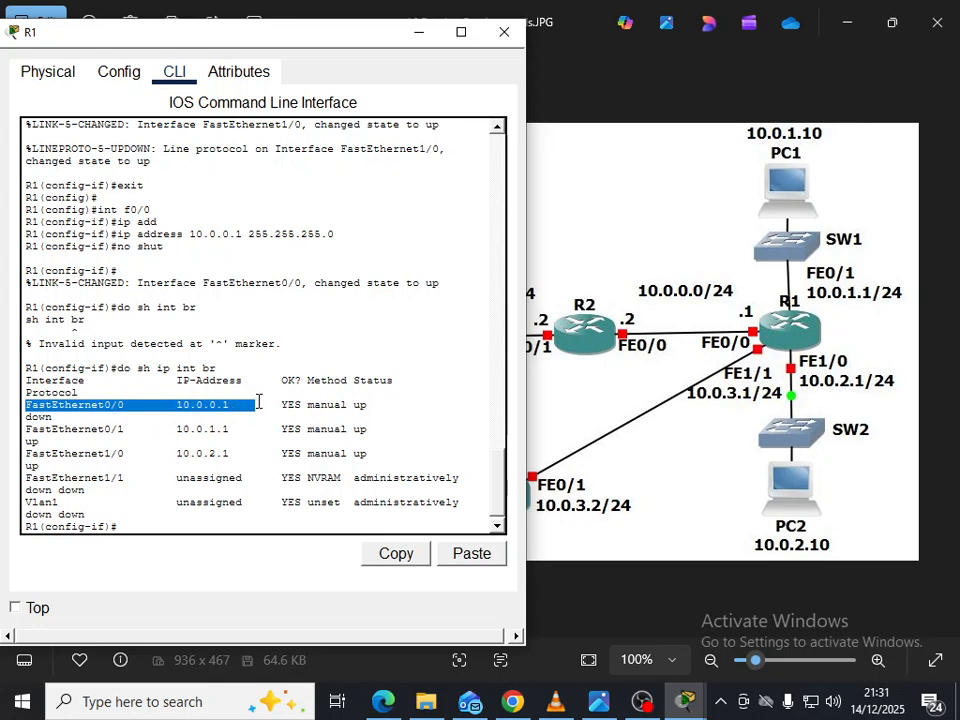
pyautogui.click(305, 400)
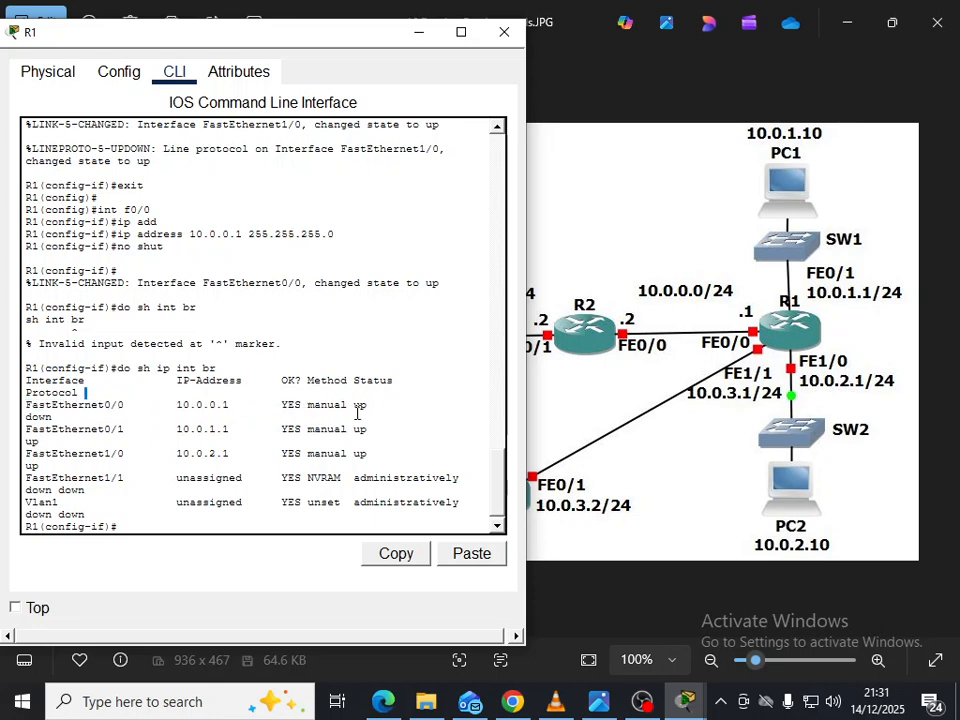
pyautogui.doubleClick(358, 405)
pyautogui.doubleClick(36, 416)
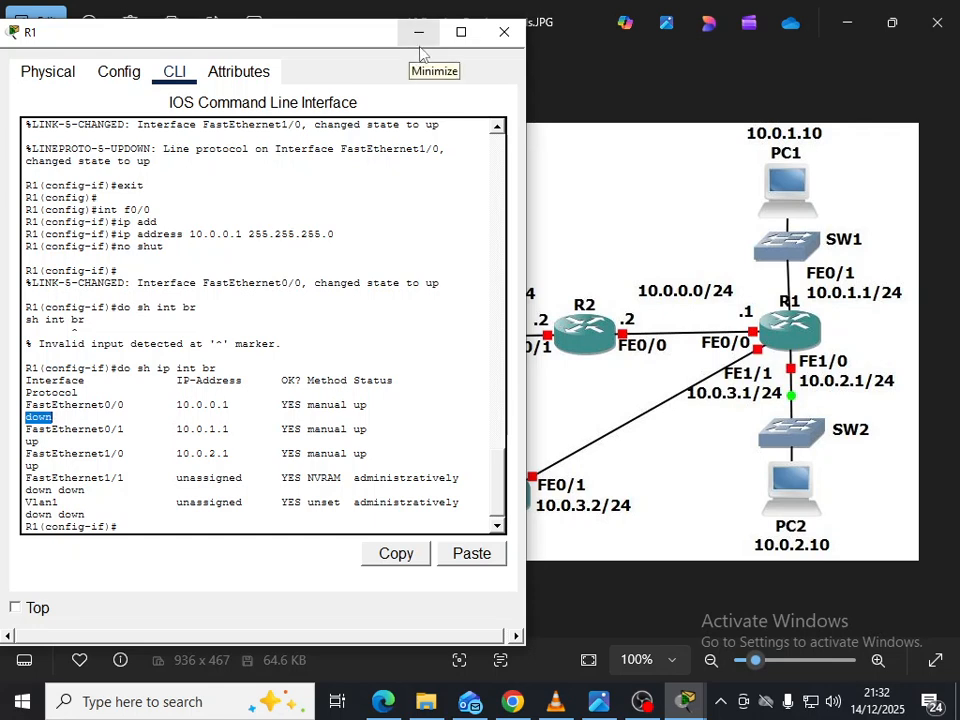
# Close R1's window, return to the Packet Tracer topology and open router R2's CLI.
pyautogui.click(496, 40)
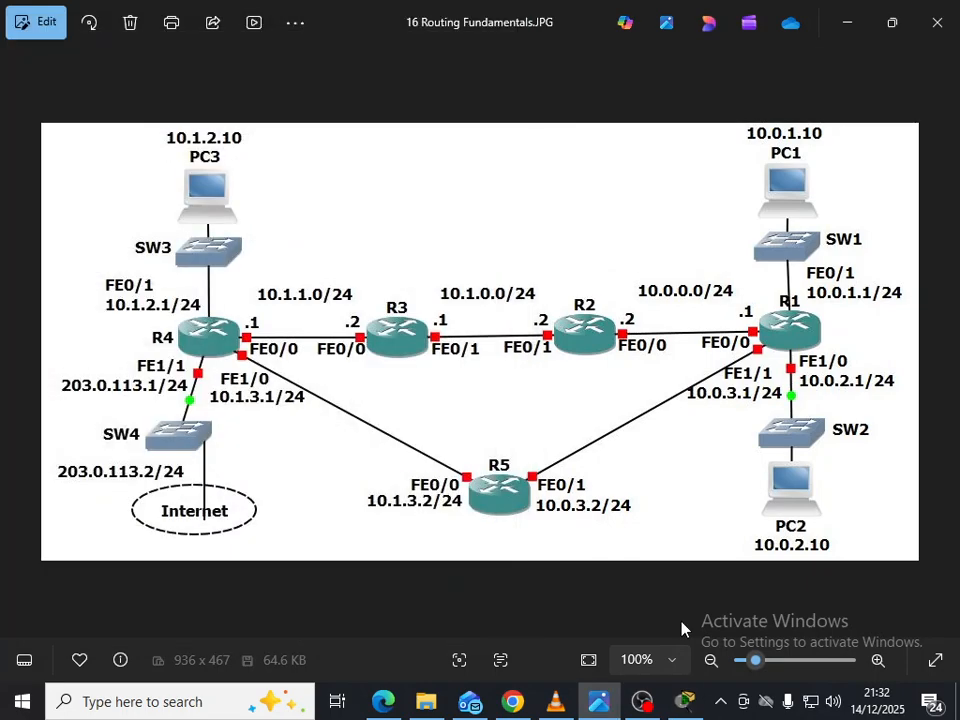
pyautogui.click(685, 701)
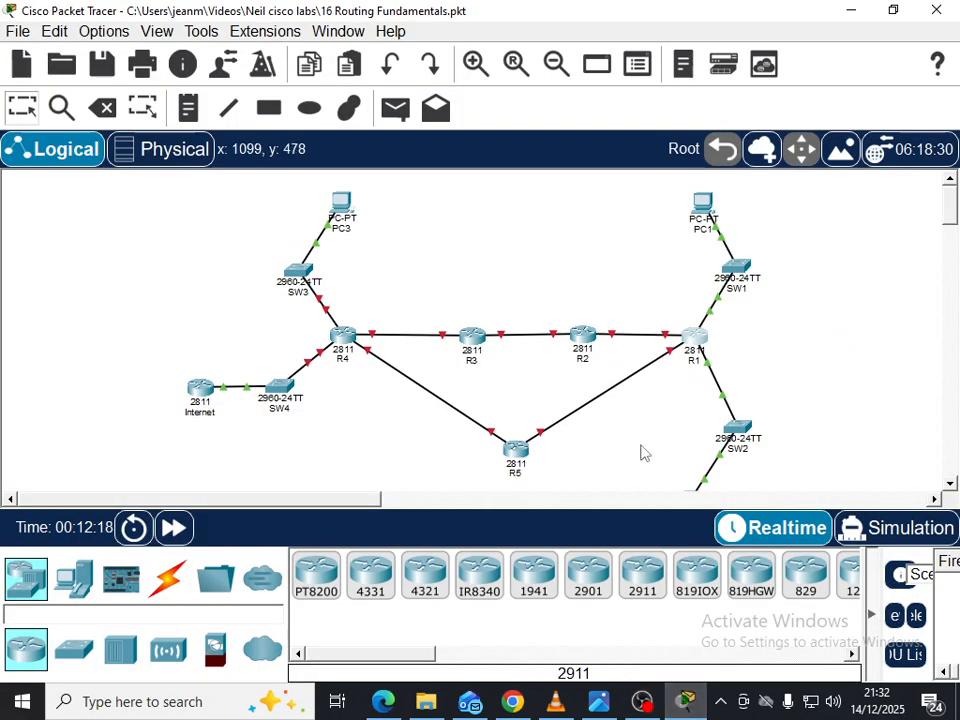
pyautogui.click(583, 337)
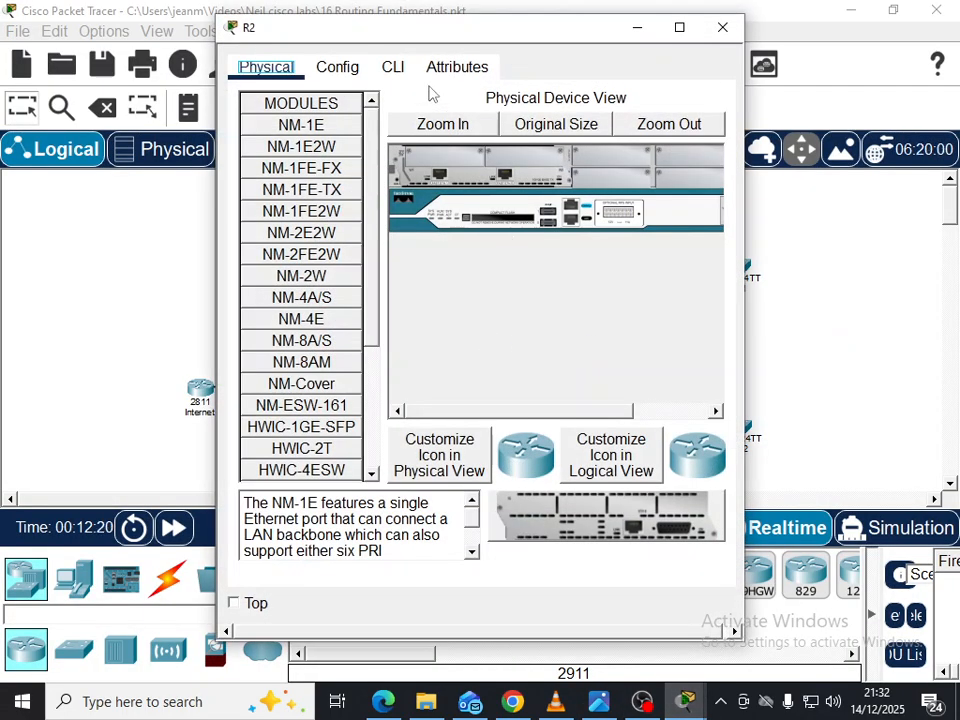
pyautogui.click(392, 66)
pyautogui.press('Return')
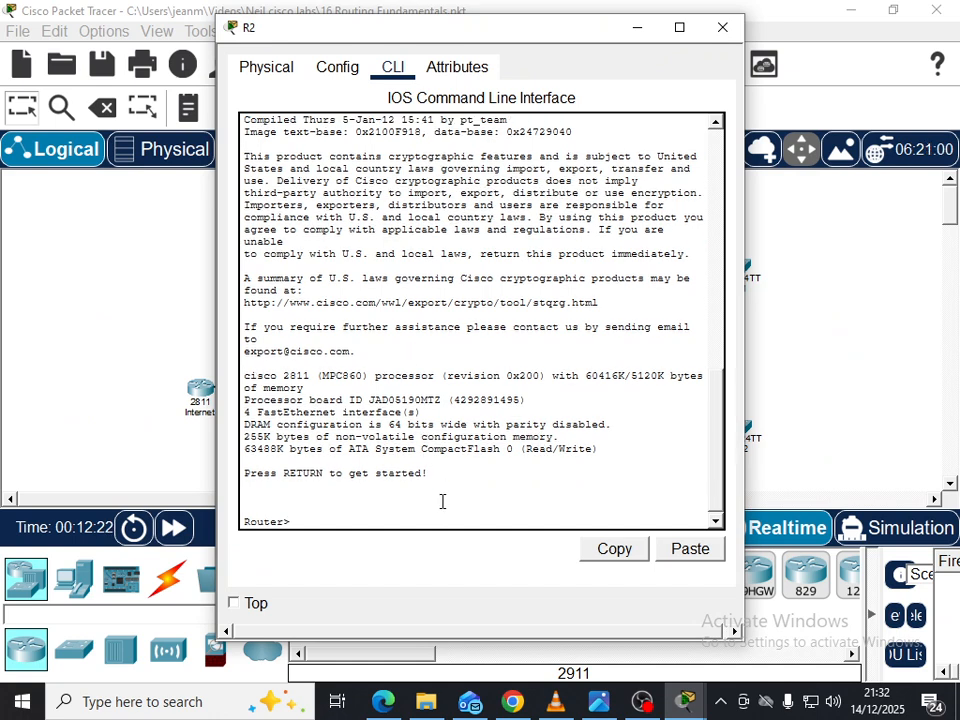
# Enter global configuration mode on the second router and set its hostname to R2.
pyautogui.press('Return')
pyautogui.write('en')
pyautogui.press('Return')
pyautogui.write('conf t')
pyautogui.press('Return')
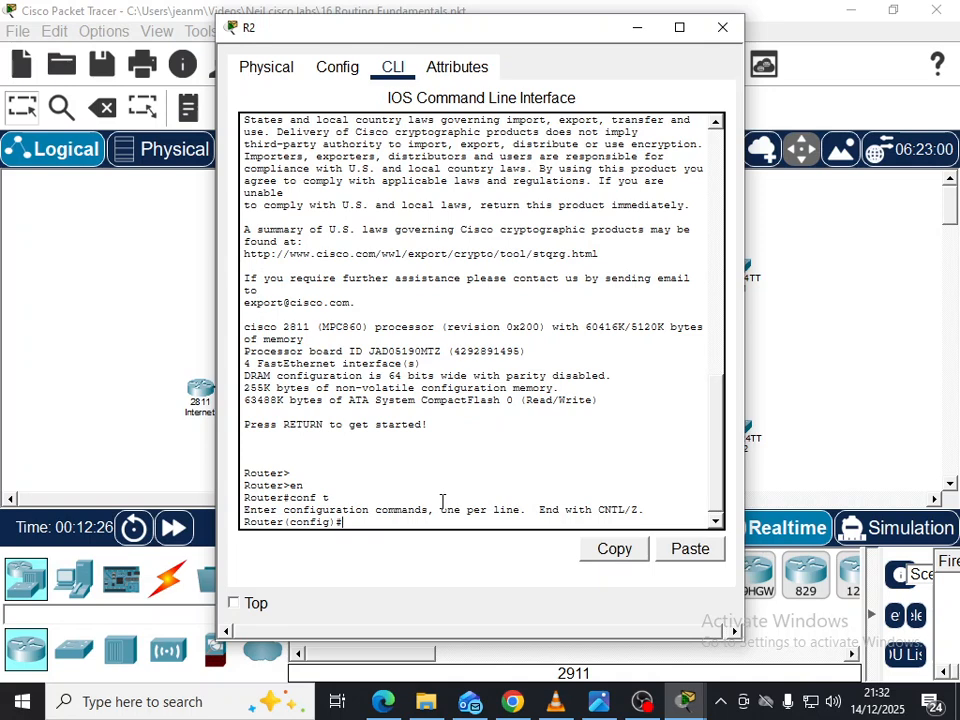
pyautogui.write('host')
pyautogui.press('Tab')
pyautogui.write('R2')
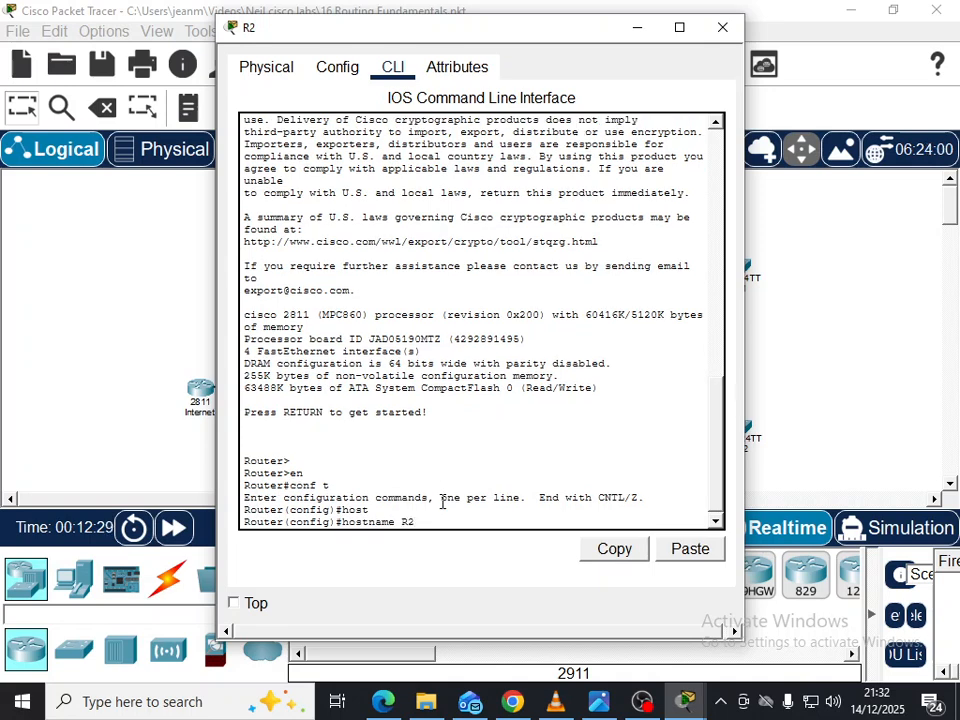
pyautogui.press('Return')
# Assign IP address 10.0.0.2 with mask 255.255.255.0 to R2's FastEthernet0/0, consulting the network diagram for the address.
pyautogui.write('int f0/0')
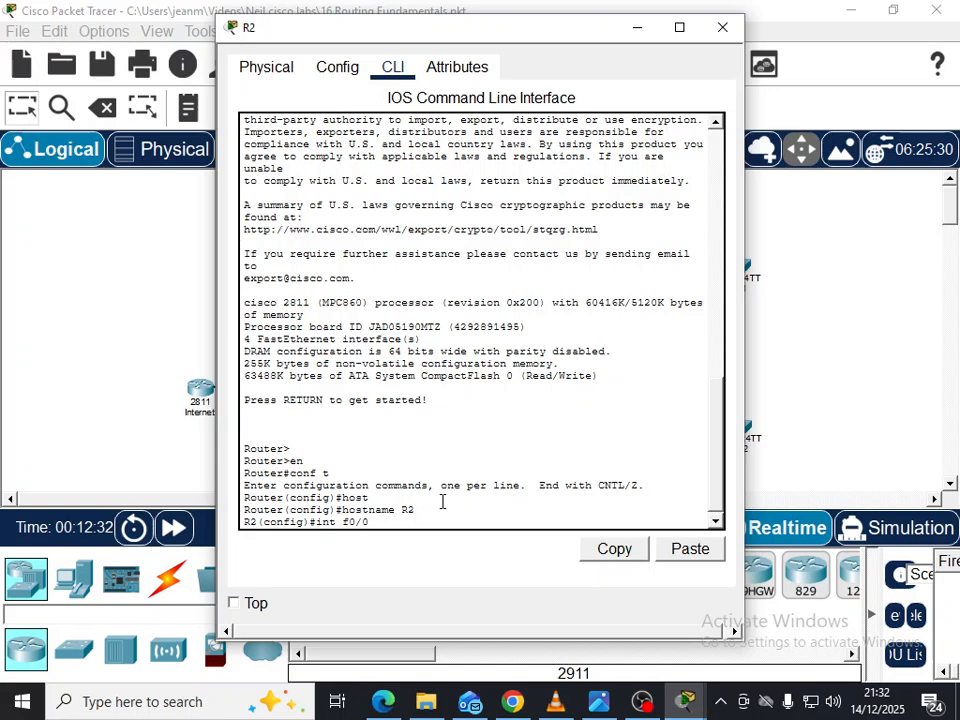
pyautogui.press('Return')
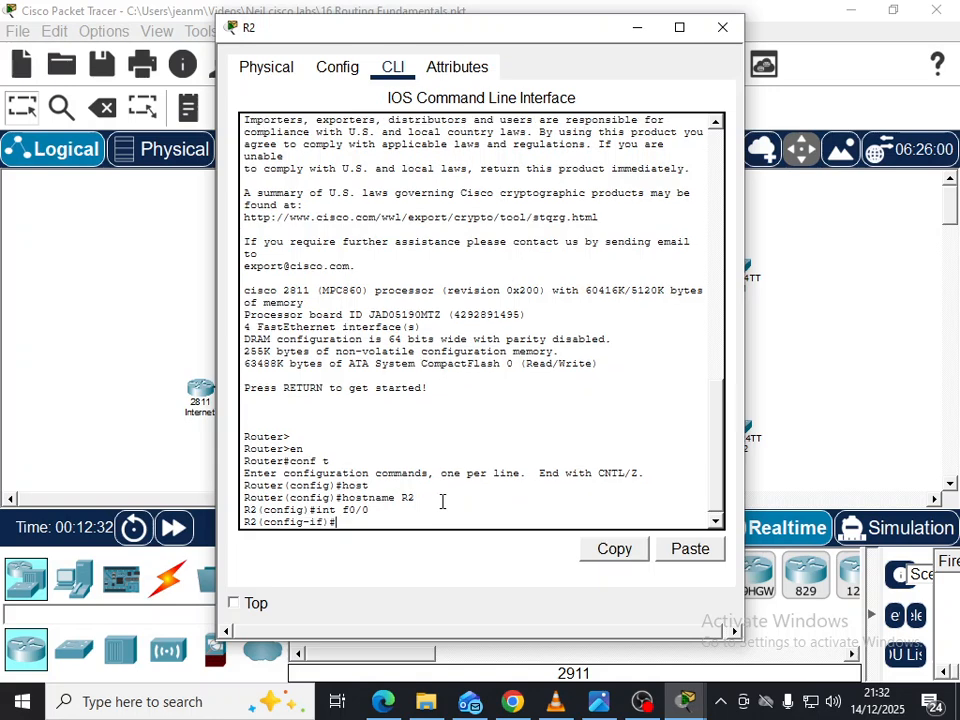
pyautogui.write('ip add')
pyautogui.press('Tab')
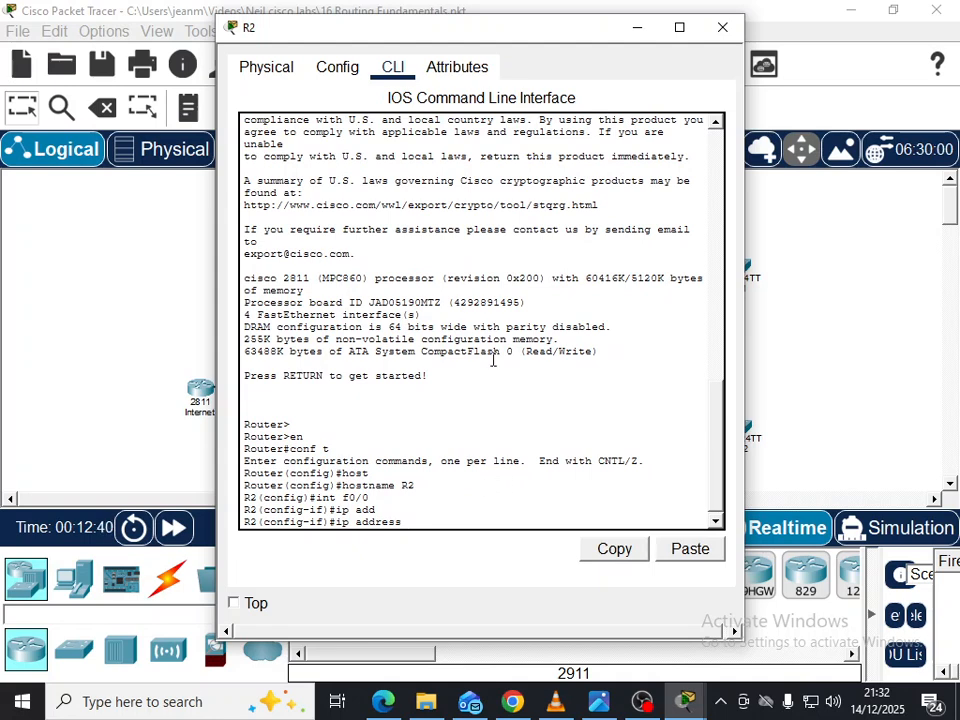
pyautogui.moveTo(484, 28); pyautogui.dragTo(317, 30)
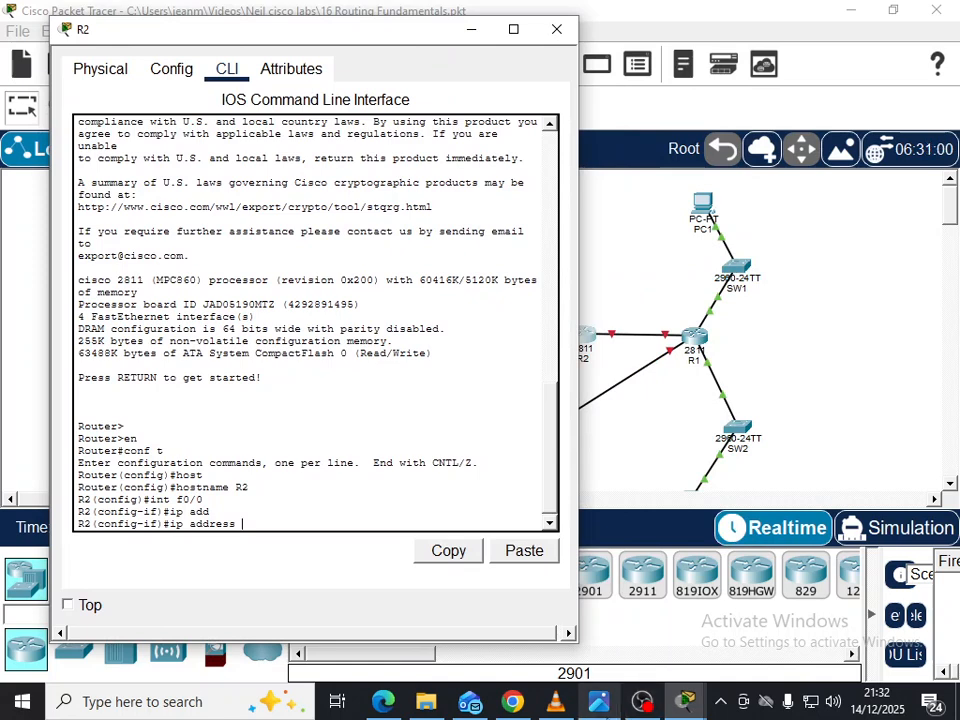
pyautogui.click(599, 701)
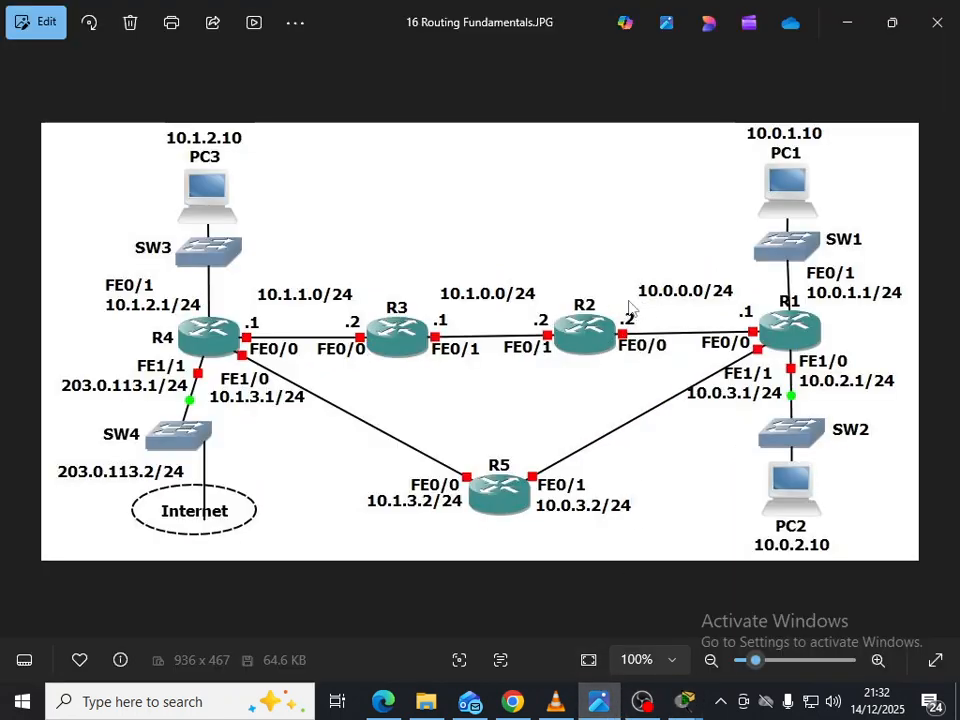
pyautogui.moveTo(684, 701)
pyautogui.click(789, 641)
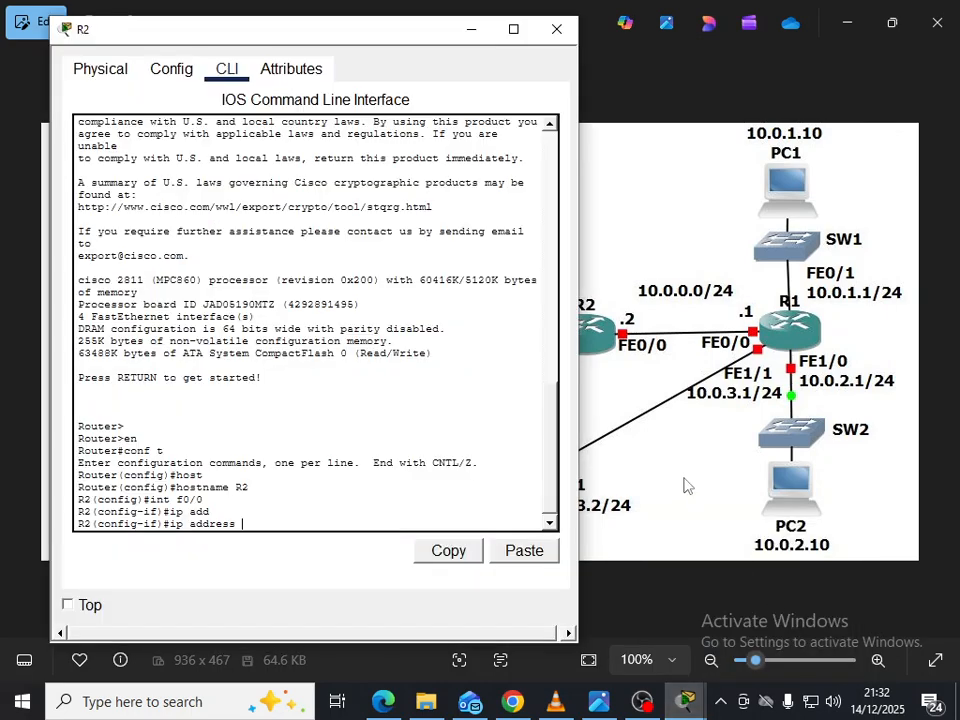
pyautogui.write('10.0.0.2 255.255.255.0')
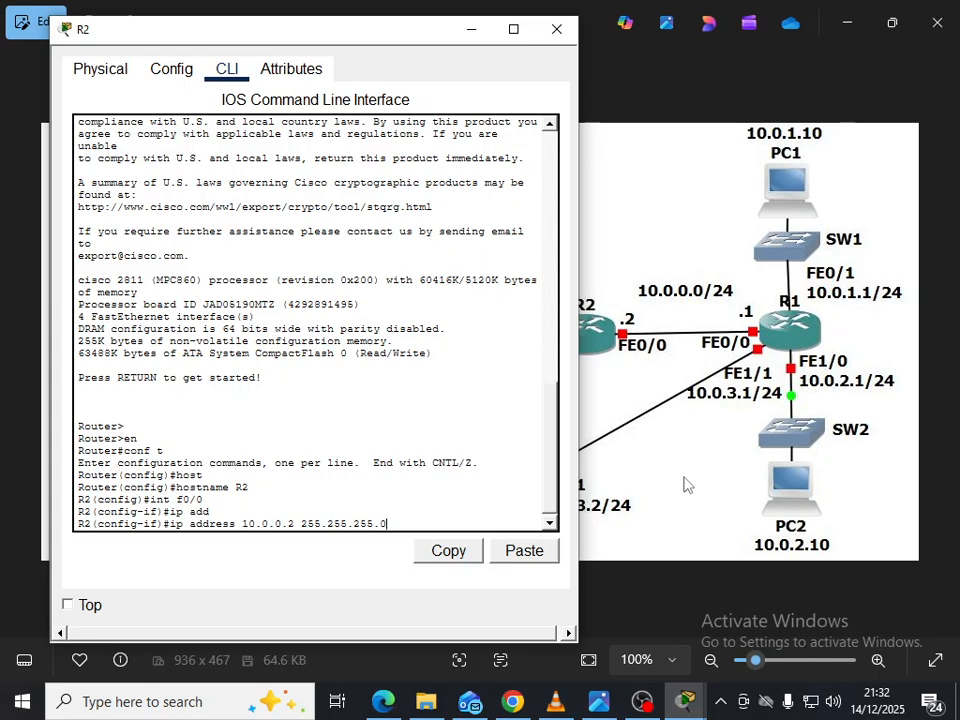
pyautogui.press('Return')
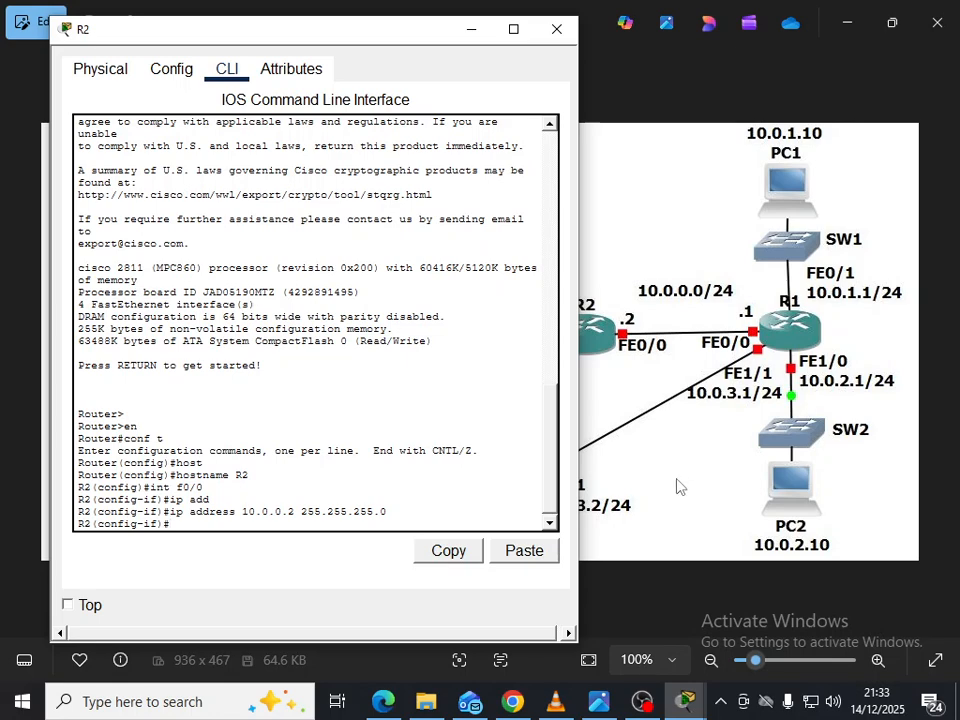
# Return to R2's CLI over the Packet Tracer topology and enable FastEthernet0/0 with no shutdown.
pyautogui.click(686, 702)
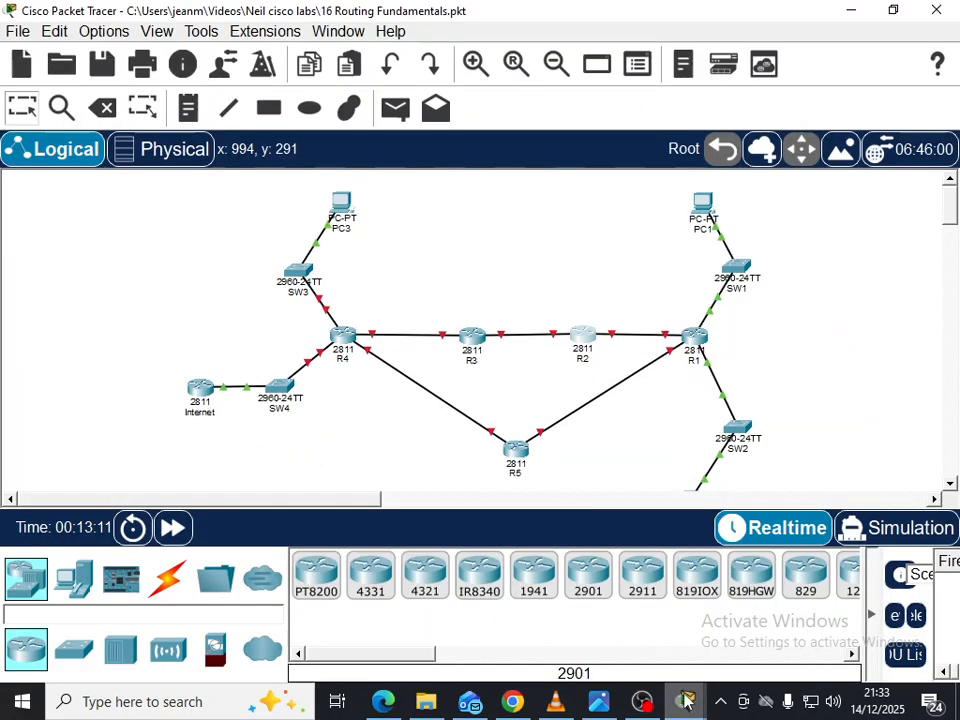
pyautogui.click(745, 560)
pyautogui.write('no shut')
pyautogui.press('Tab')
pyautogui.press('Return')
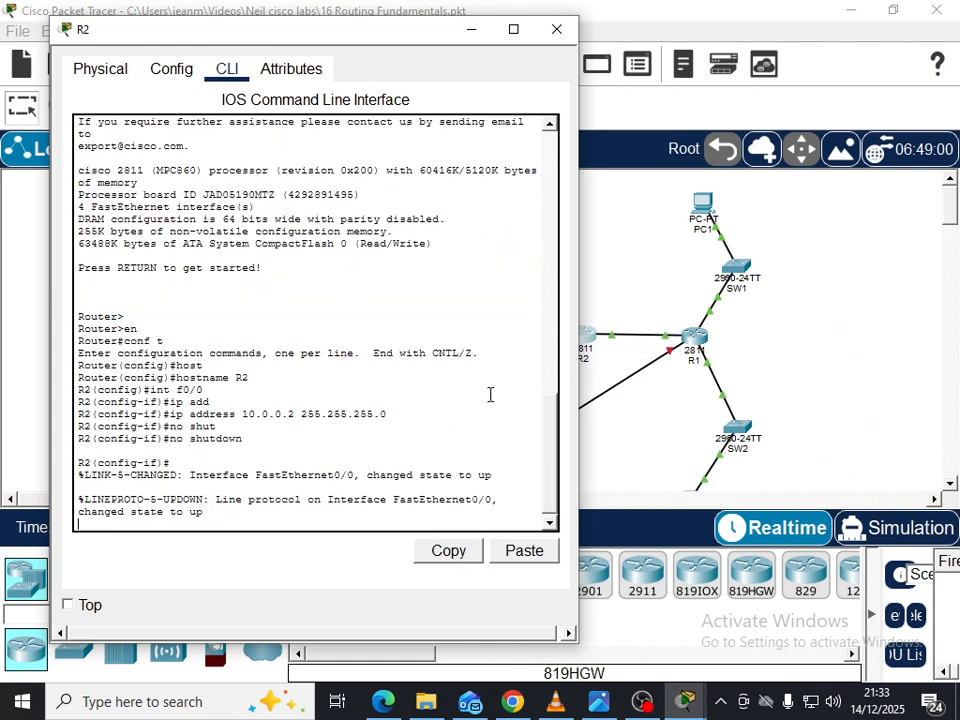
# Display R2's brief IP interface summary with do sh ip int br and examine FastEthernet0/0's address, status and protocol.
pyautogui.press('Return')
pyautogui.write('do')
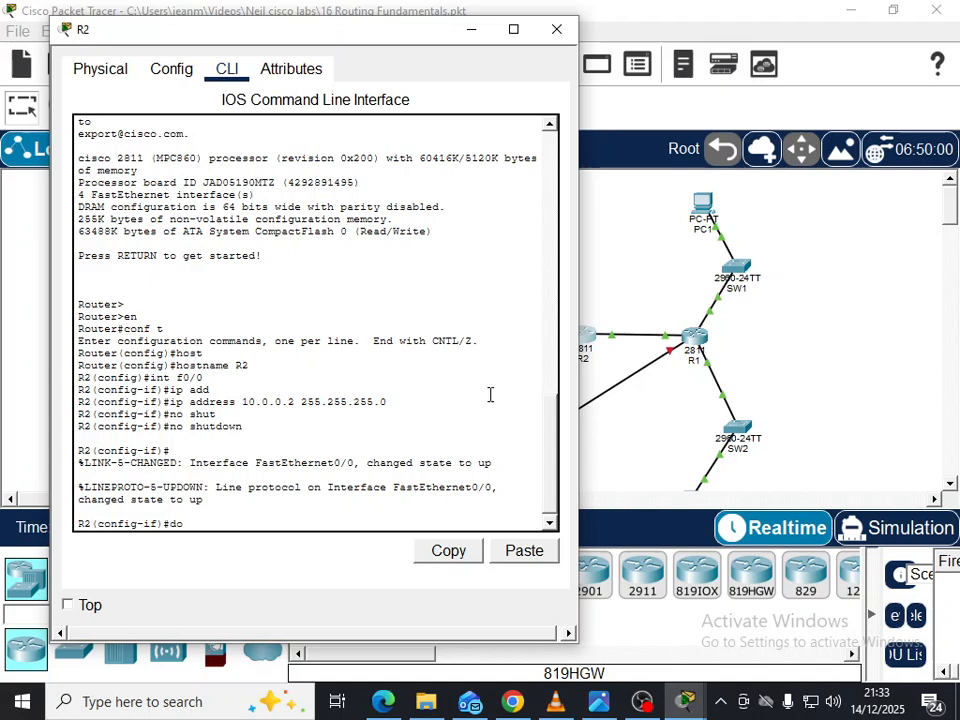
pyautogui.write(' shi')
pyautogui.press('BackSpace')
pyautogui.write('ip int br')
pyautogui.press('Return')
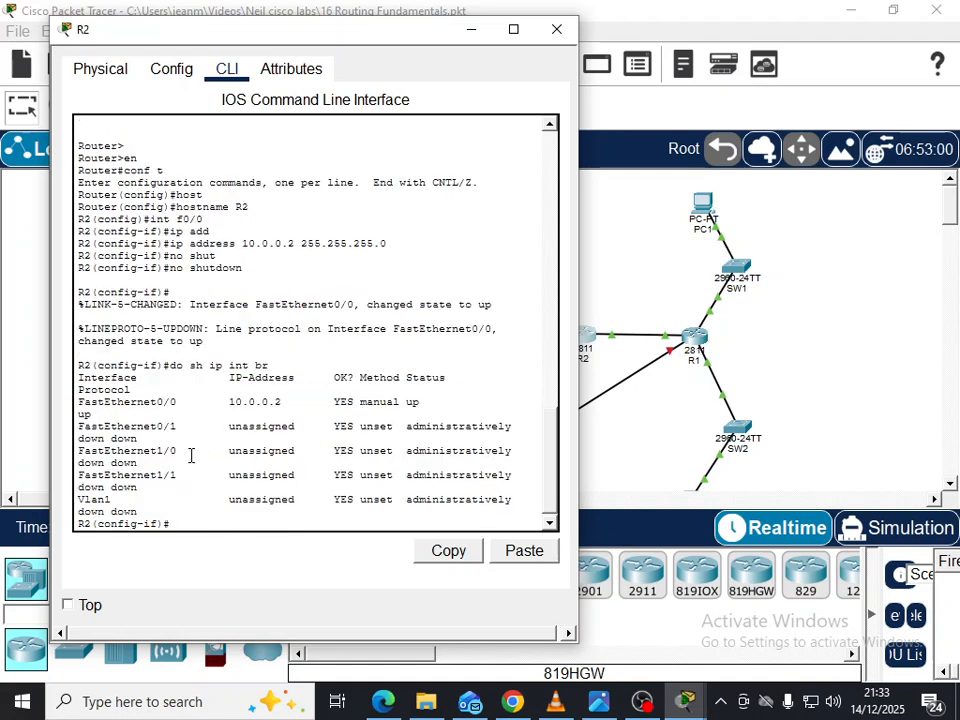
pyautogui.moveTo(84, 401); pyautogui.dragTo(190, 404)
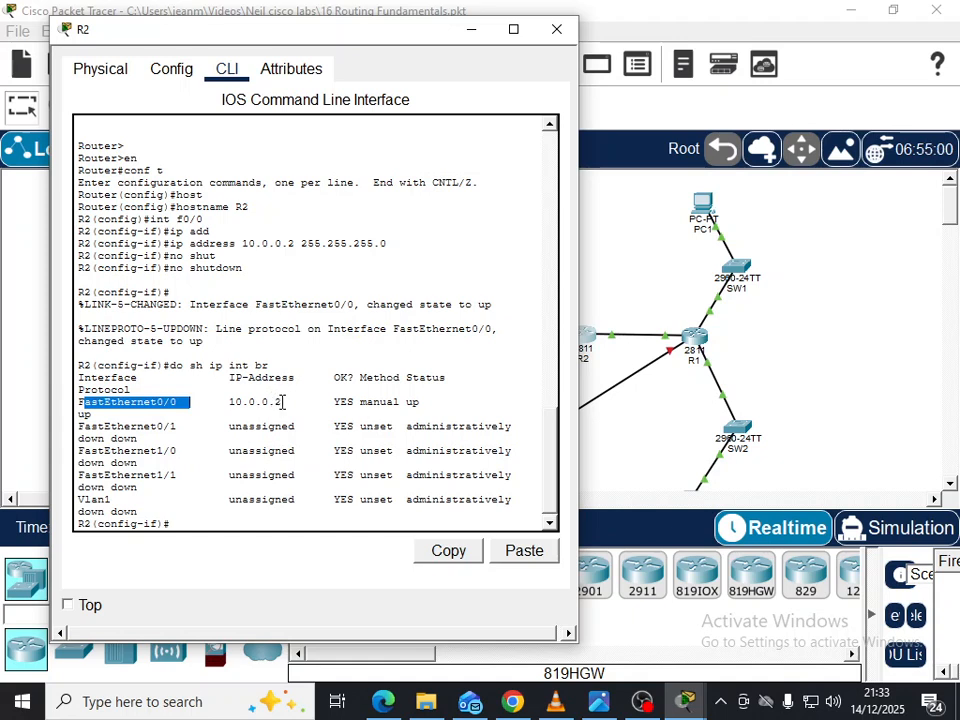
pyautogui.moveTo(281, 402); pyautogui.dragTo(230, 402)
pyautogui.moveTo(407, 402); pyautogui.dragTo(86, 407)
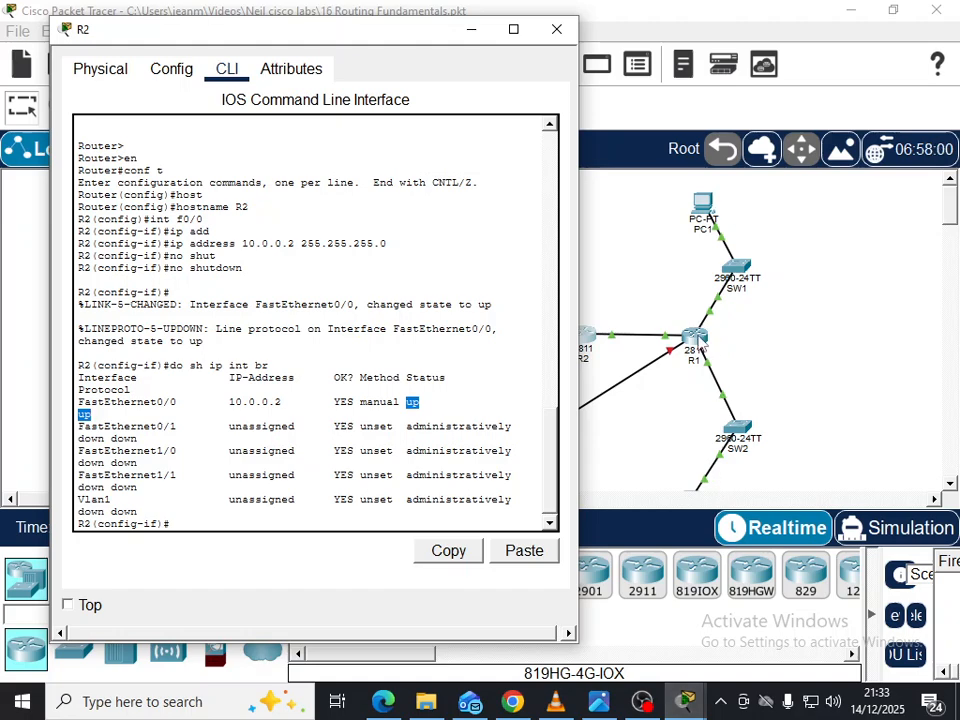
# Switch from R2 to router R1's CLI and display its brief IP interface summary with do sh ip int br.
pyautogui.click(557, 29)
pyautogui.click(695, 338)
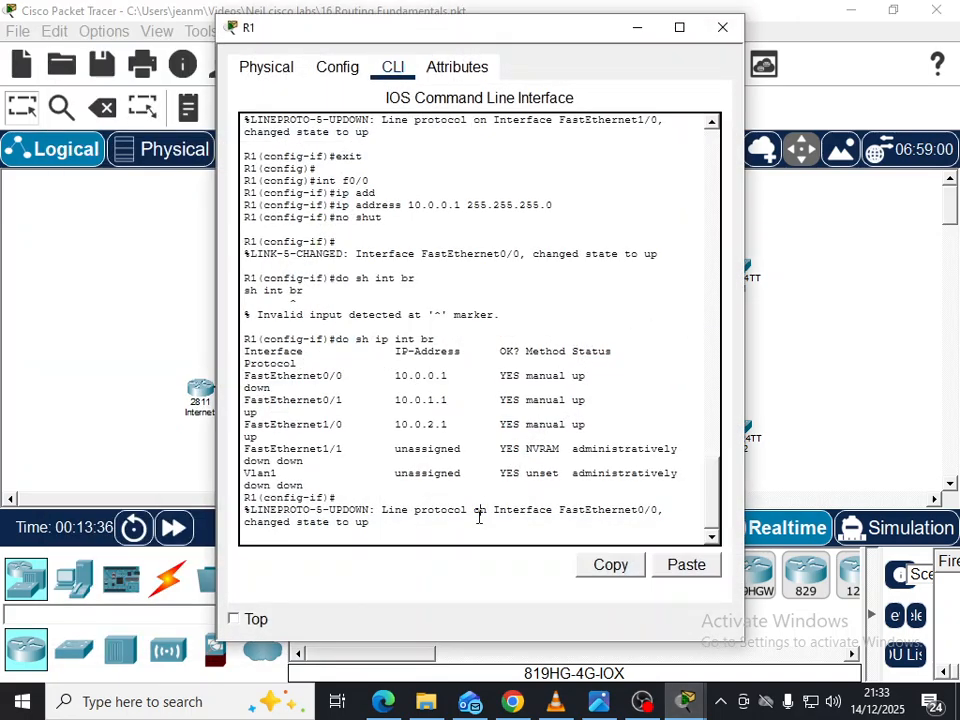
pyautogui.press('Return')
pyautogui.press('Return')
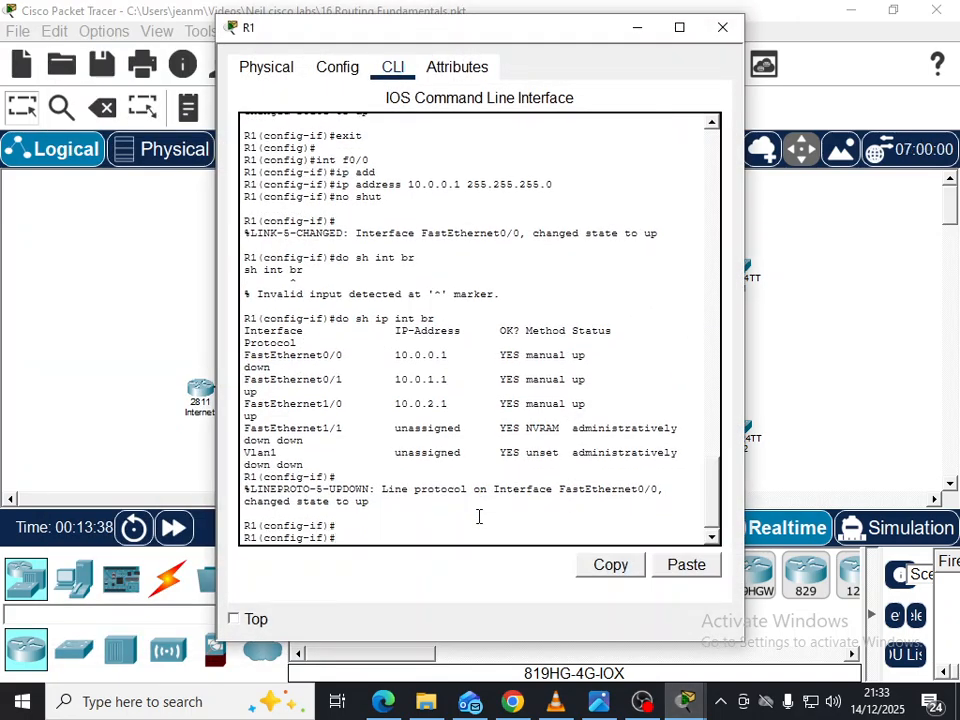
pyautogui.write('do sh ip int br')
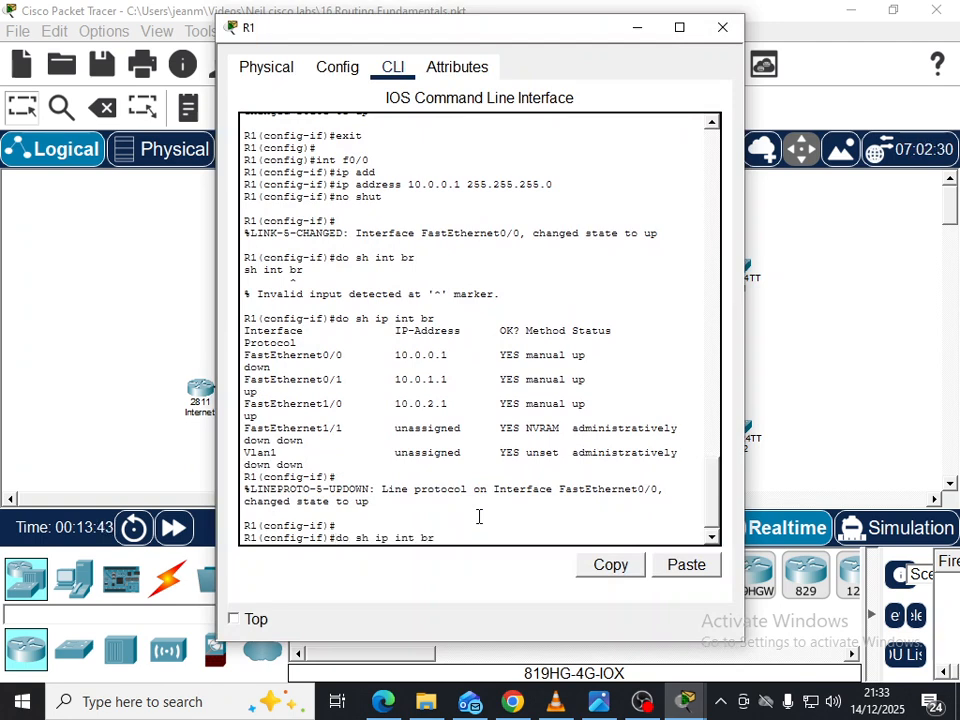
pyautogui.press('Return')
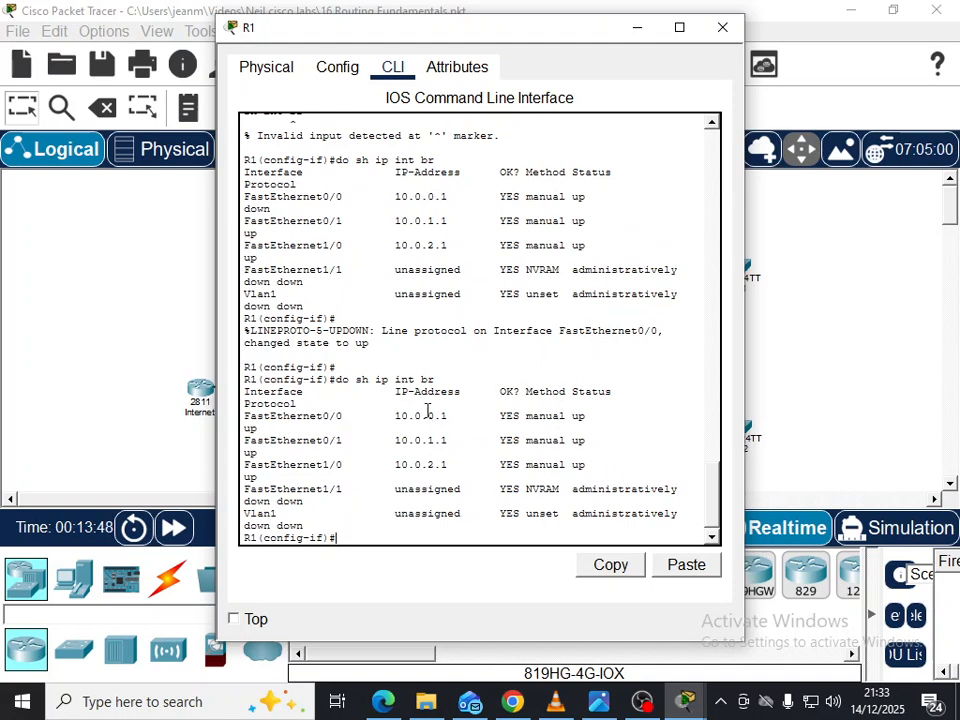
# Move R1's window aside, bring back R2's CLI and minimize R1's window to uncover the topology.
pyautogui.moveTo(377, 38); pyautogui.dragTo(611, 54)
pyautogui.moveTo(708, 53); pyautogui.dragTo(335, 75)
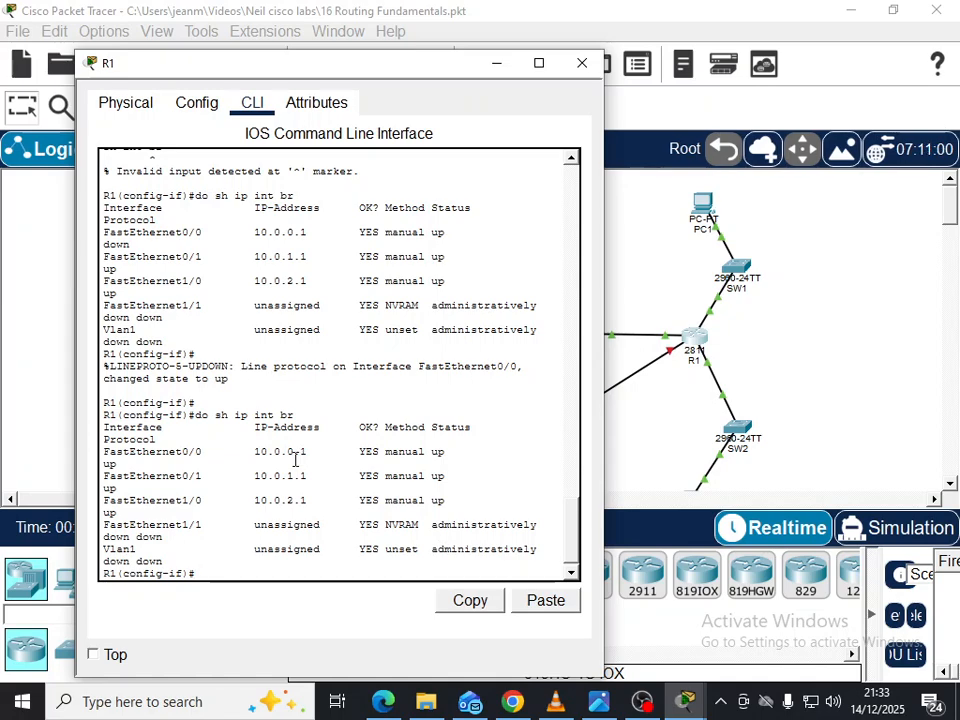
pyautogui.click(685, 701)
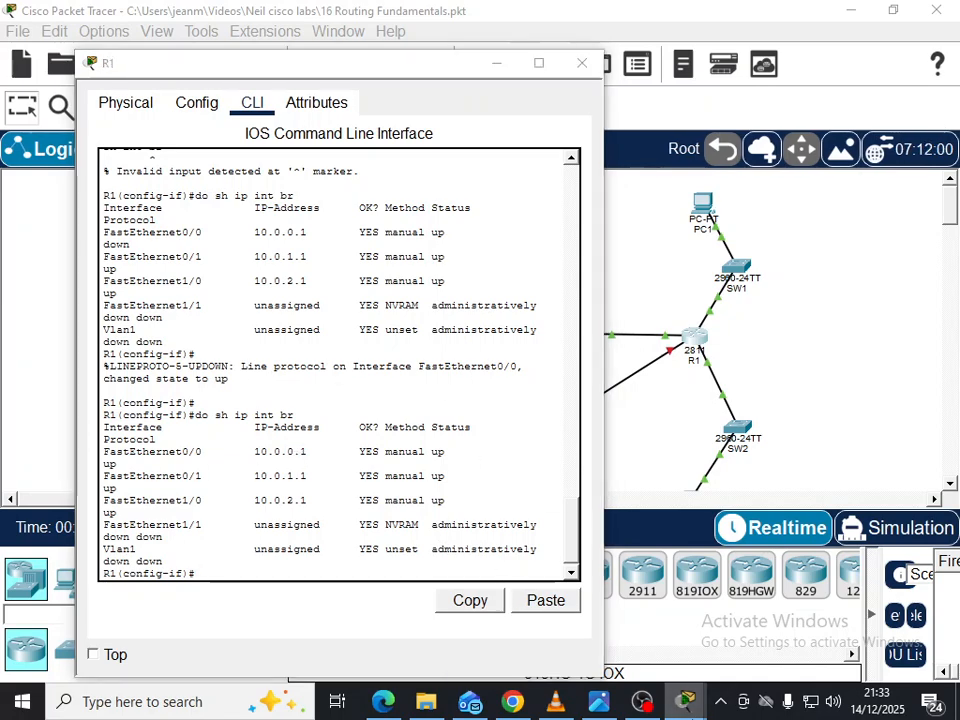
pyautogui.click(718, 664)
pyautogui.moveTo(305, 28); pyautogui.dragTo(233, 34)
pyautogui.click(502, 76)
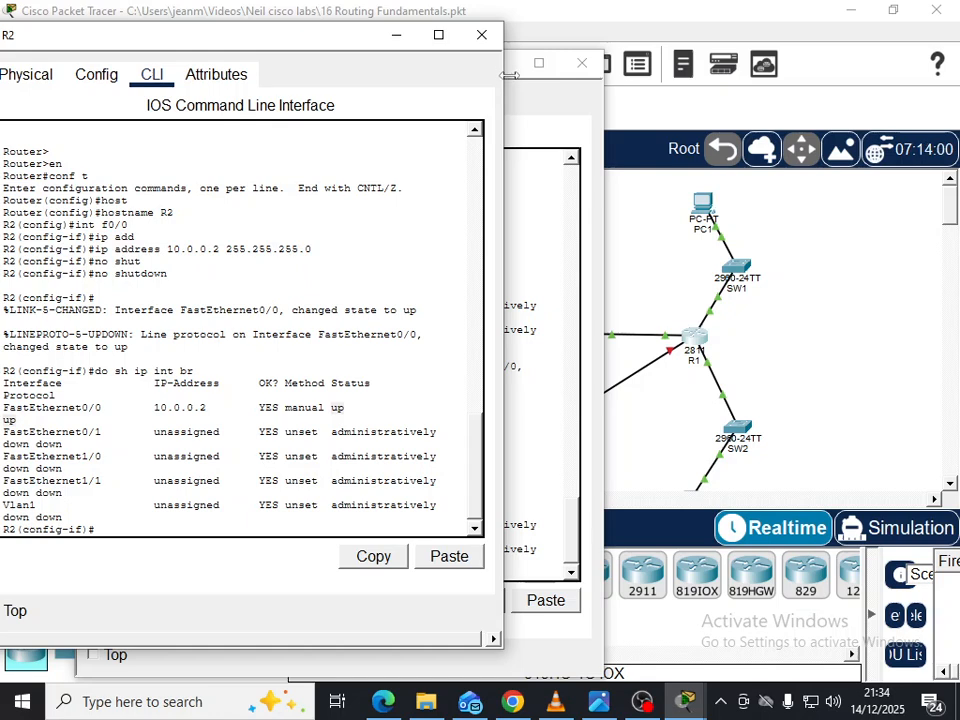
pyautogui.click(518, 83)
pyautogui.click(499, 62)
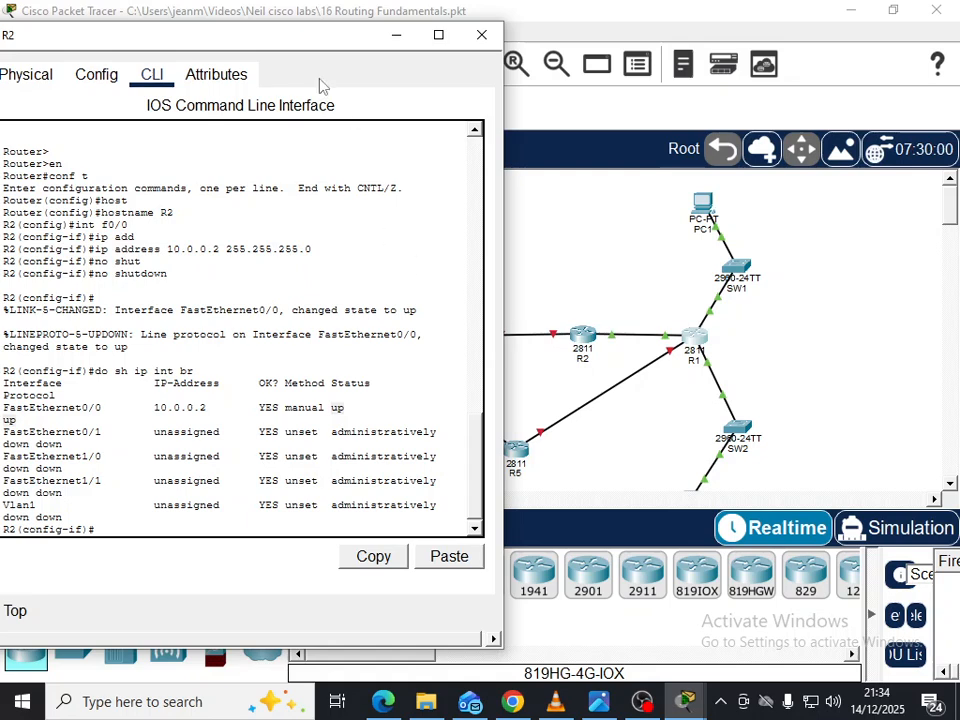
pyautogui.moveTo(267, 43)
pyautogui.mouseDown()
pyautogui.moveTo(376, 44)
pyautogui.moveTo(275, 43)
pyautogui.mouseUp()
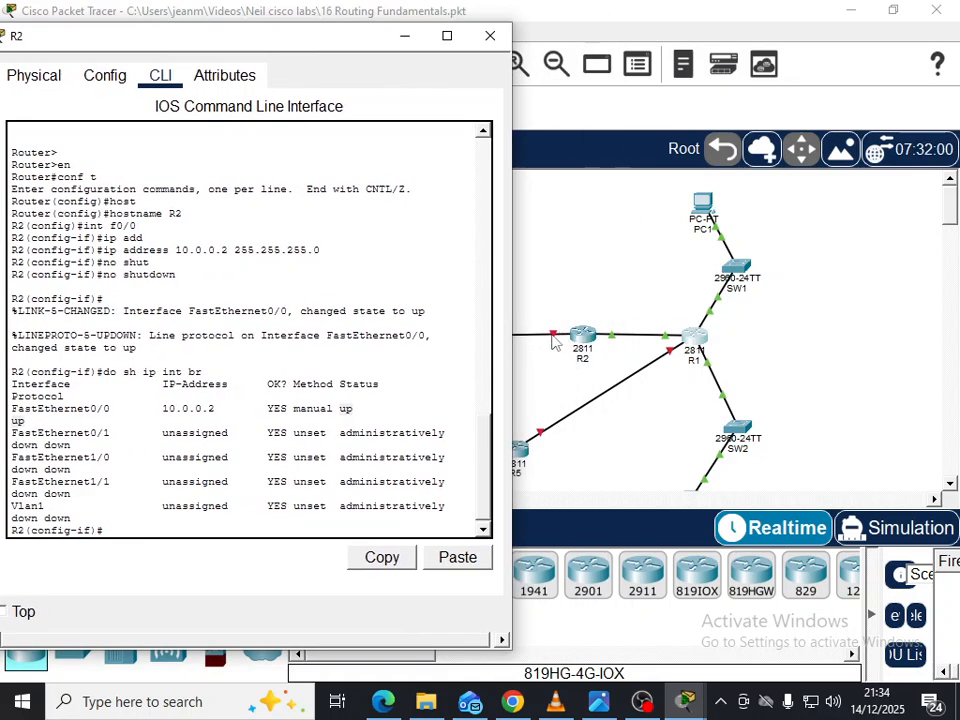
# Place R2's CLI beside the Routing Fundamentals diagram with the link between R3 and R2 uncovered.
pyautogui.click(608, 705)
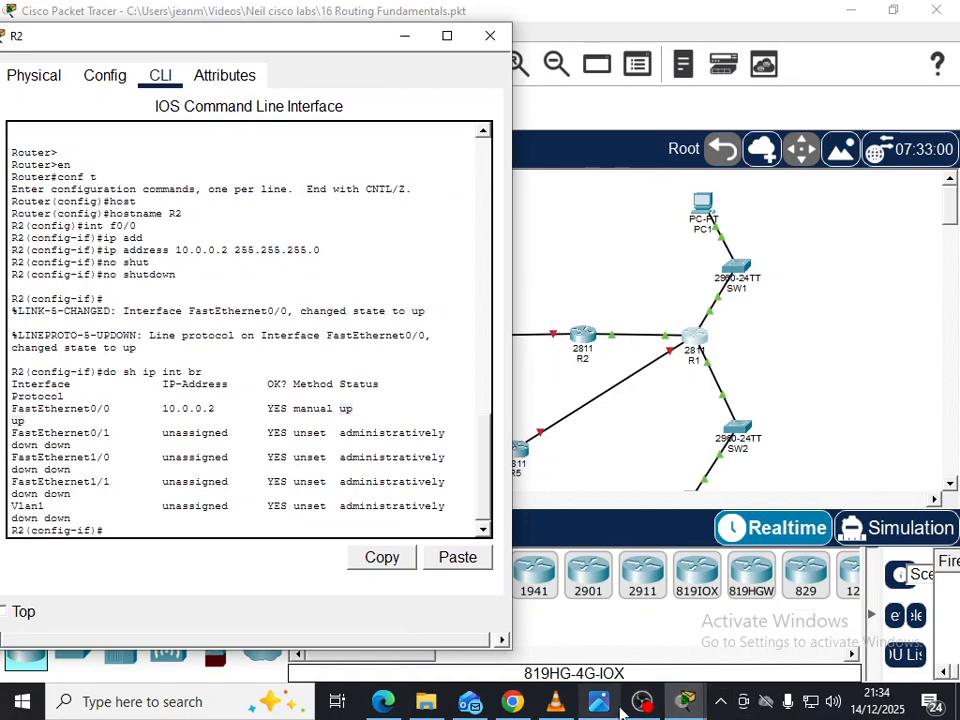
pyautogui.moveTo(680, 706)
pyautogui.click(738, 627)
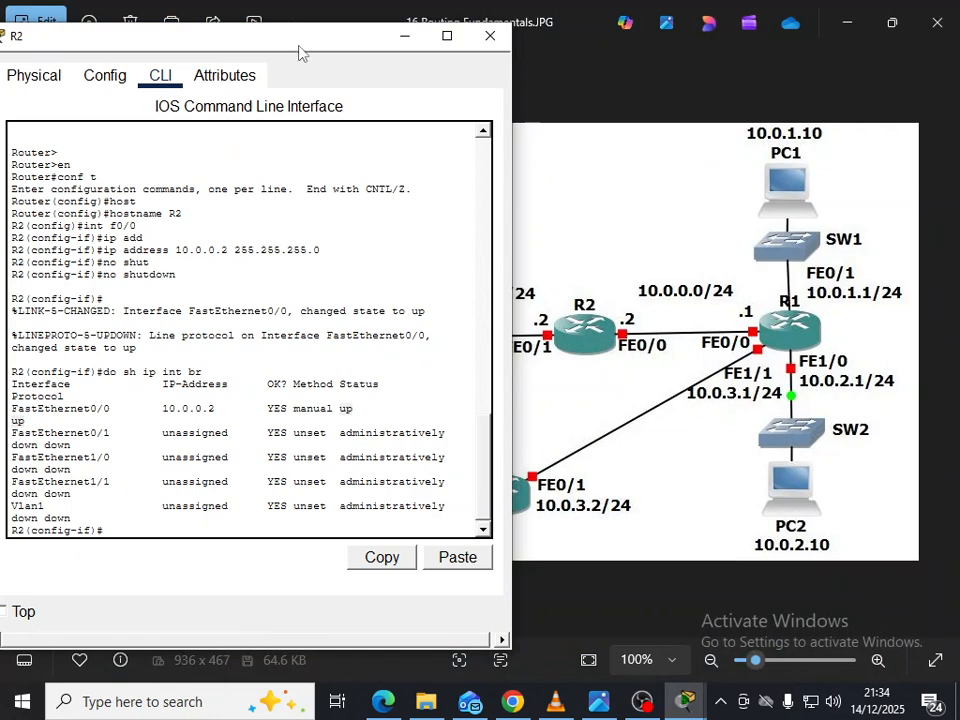
pyautogui.moveTo(300, 52); pyautogui.dragTo(898, 75)
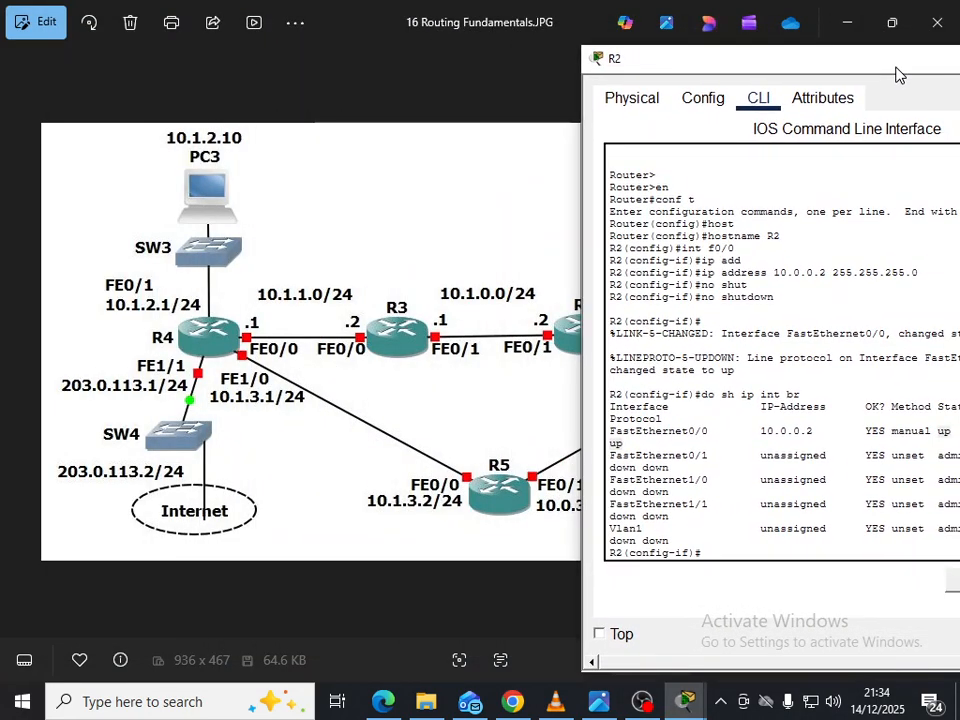
# Configure R2's FastEthernet0/1 with IP address 10.1.0.2 and mask 255.255.255.0, and enable it with no shut.
pyautogui.click(783, 544)
pyautogui.write('exit')
pyautogui.press('Return')
pyautogui.press('Return')
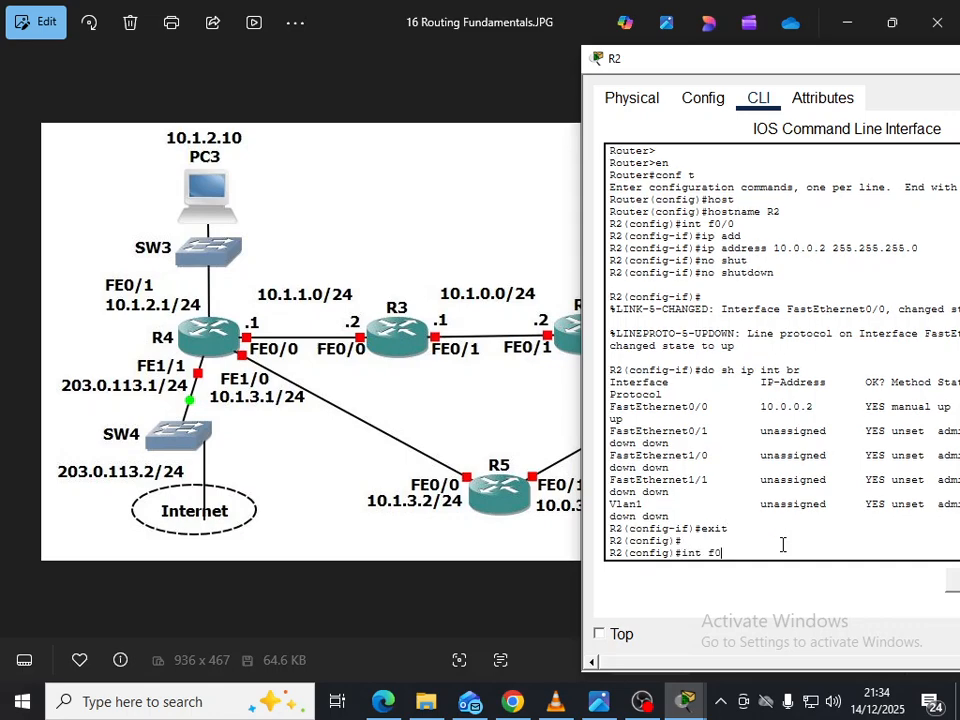
pyautogui.write('int f0/1')
pyautogui.press('Return')
pyautogui.write('ip add')
pyautogui.press('Tab')
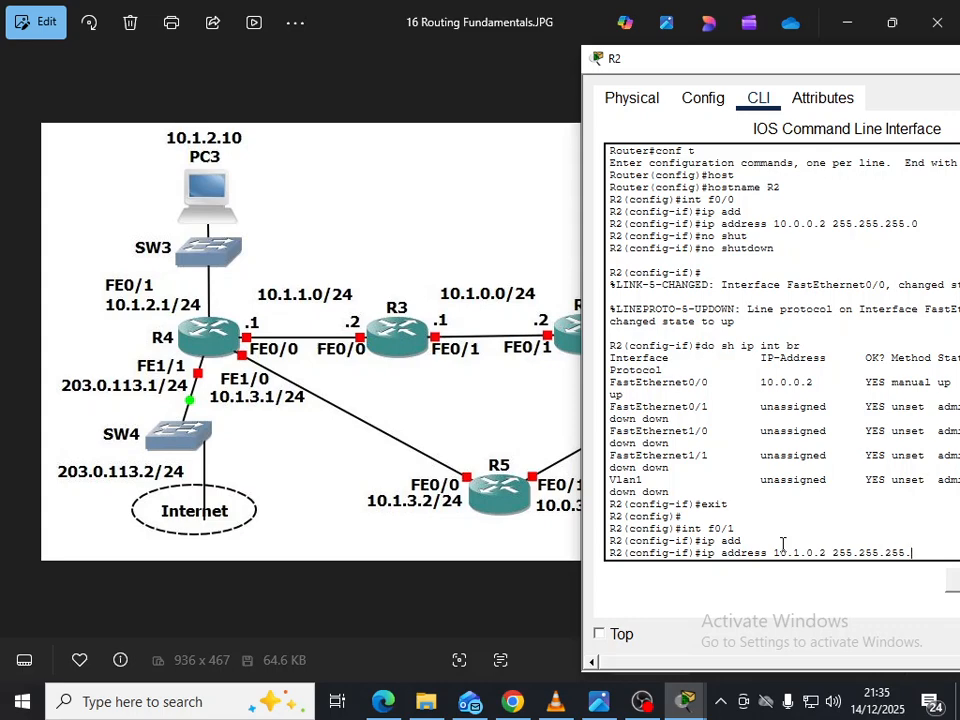
pyautogui.press('Return')
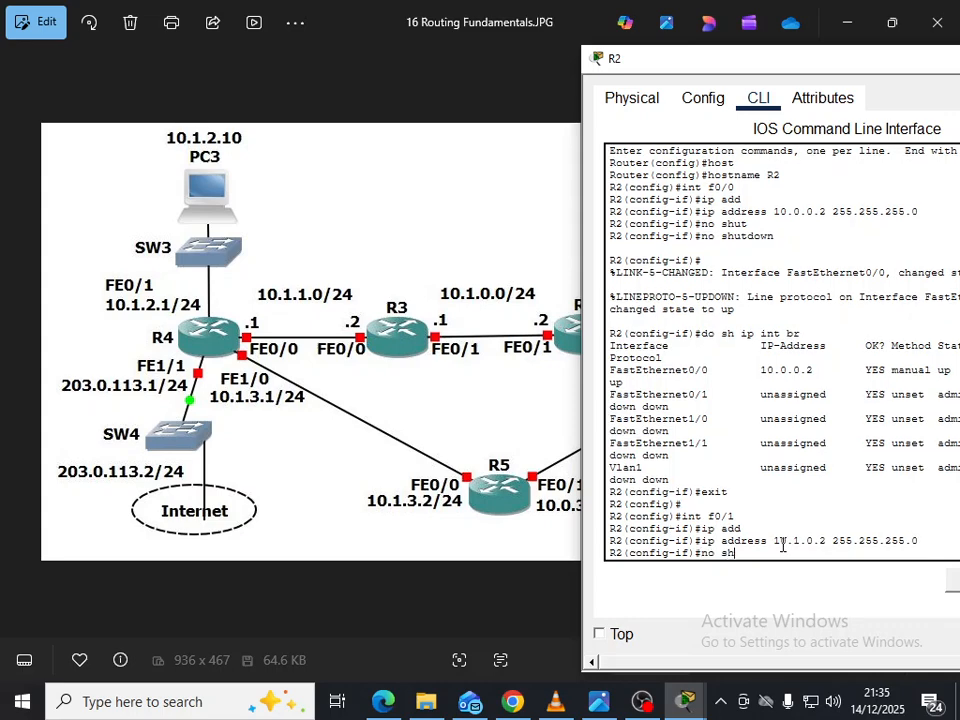
pyautogui.write('no shut')
pyautogui.press('Return')
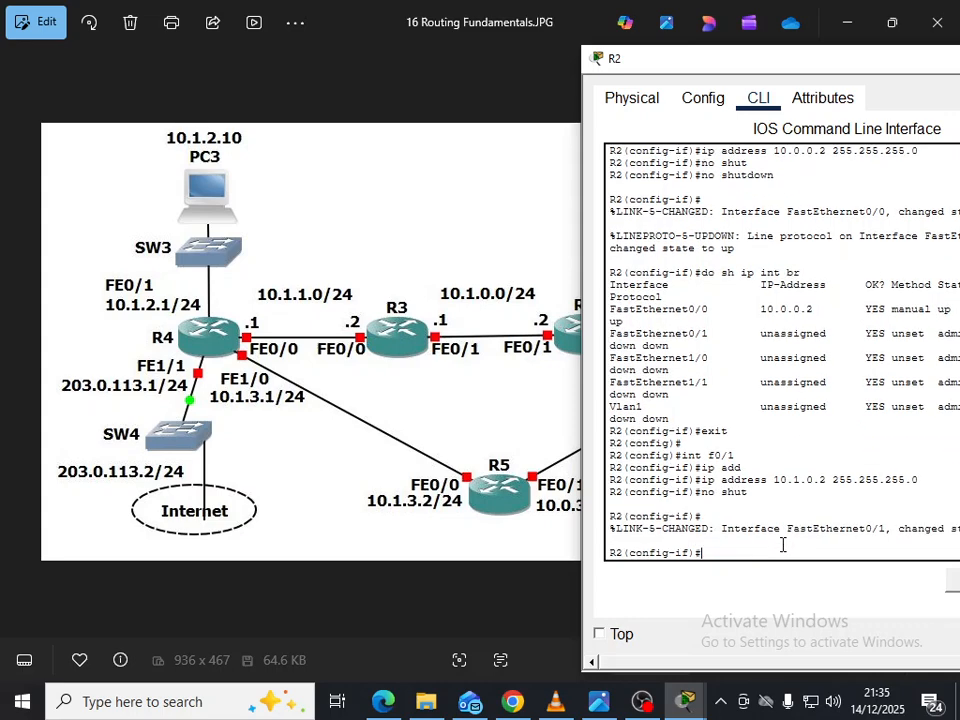
# Leave R2's CLI, return to the Packet Tracer topology and open router R3's CLI at its user prompt.
pyautogui.moveTo(597, 58); pyautogui.dragTo(455, 90)
pyautogui.click(686, 703)
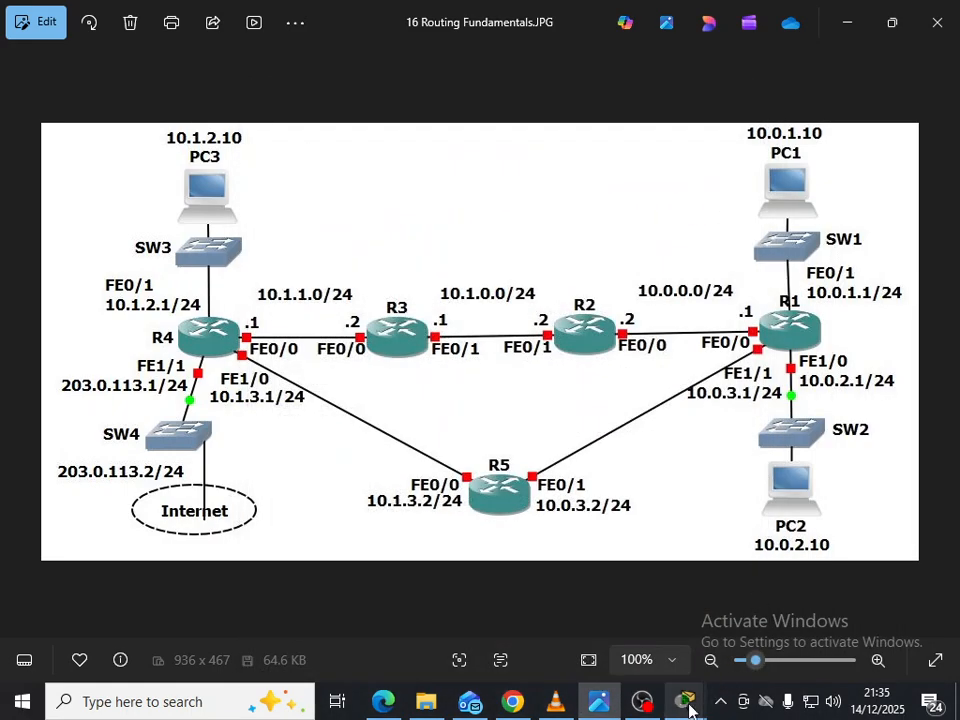
pyautogui.moveTo(688, 707)
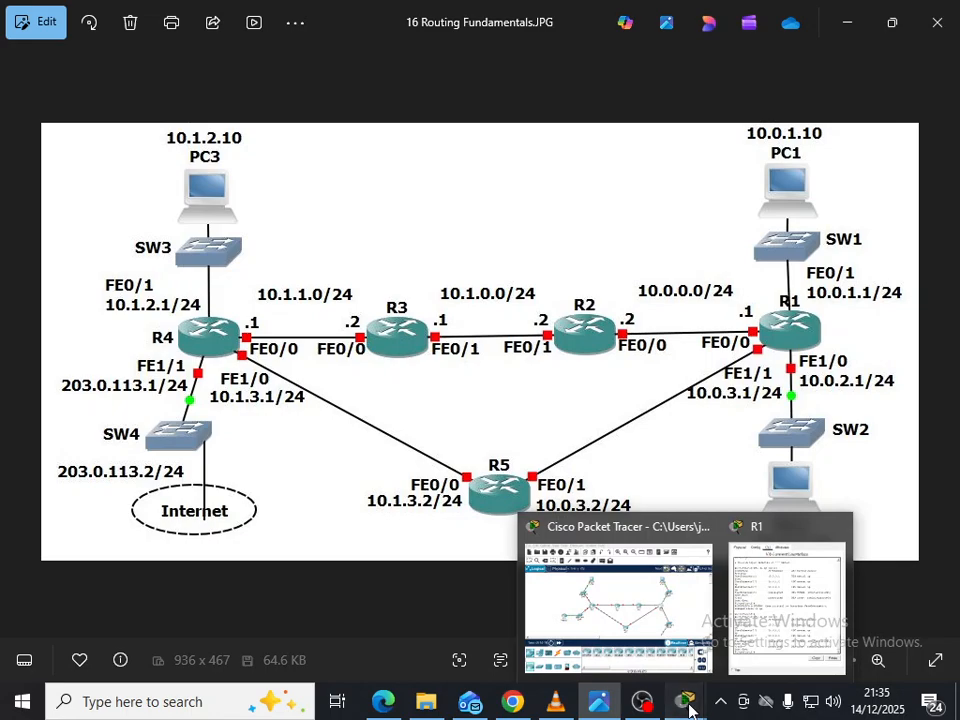
pyautogui.click(615, 580)
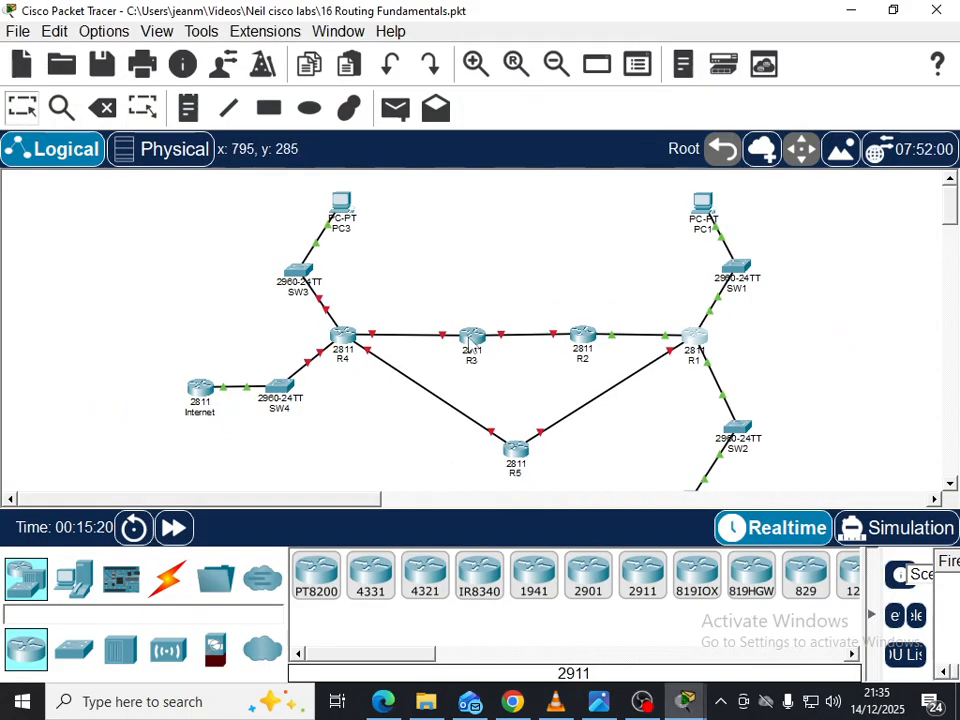
pyautogui.click(472, 340)
pyautogui.moveTo(537, 35); pyautogui.dragTo(315, 47)
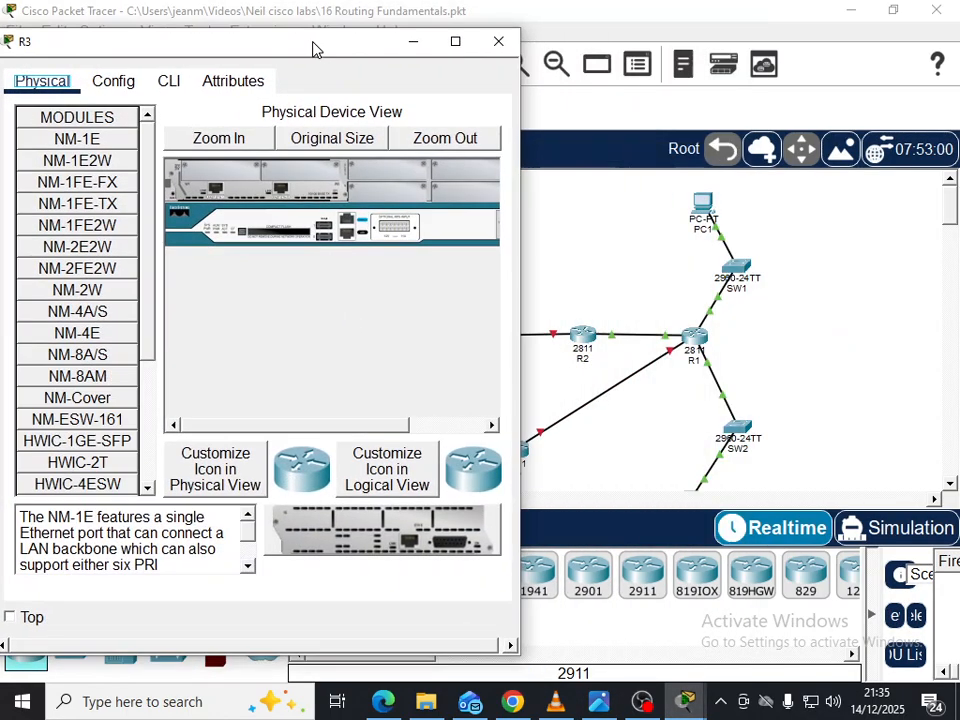
pyautogui.click(169, 81)
pyautogui.press('Return')
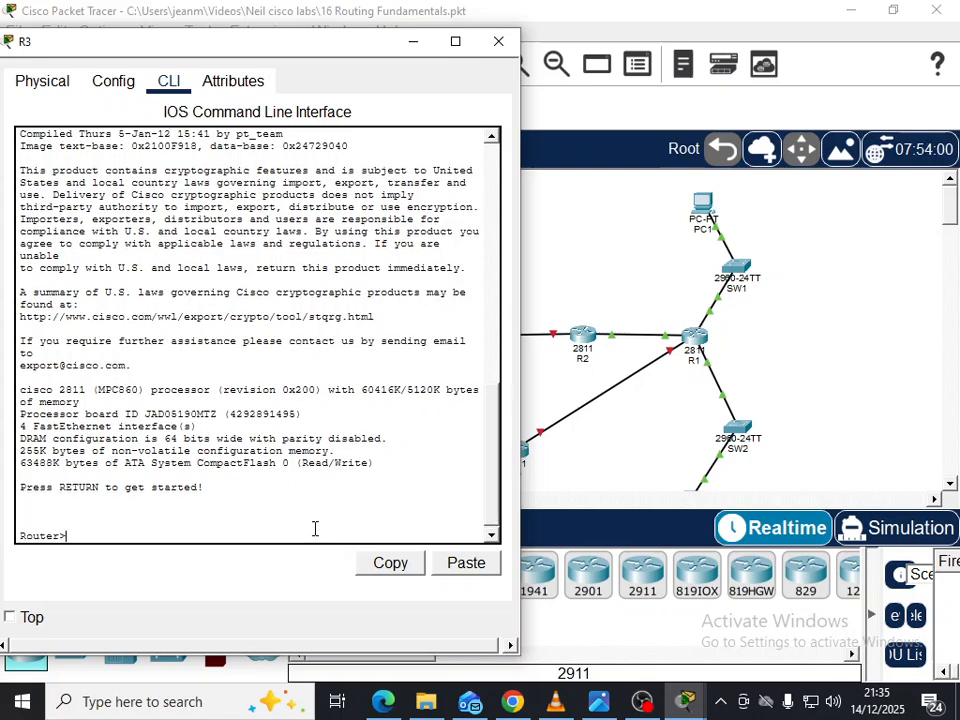
# Enter R3's global configuration mode and set the router's hostname to R3.
pyautogui.write('en')
pyautogui.press('Return')
pyautogui.write('conf t')
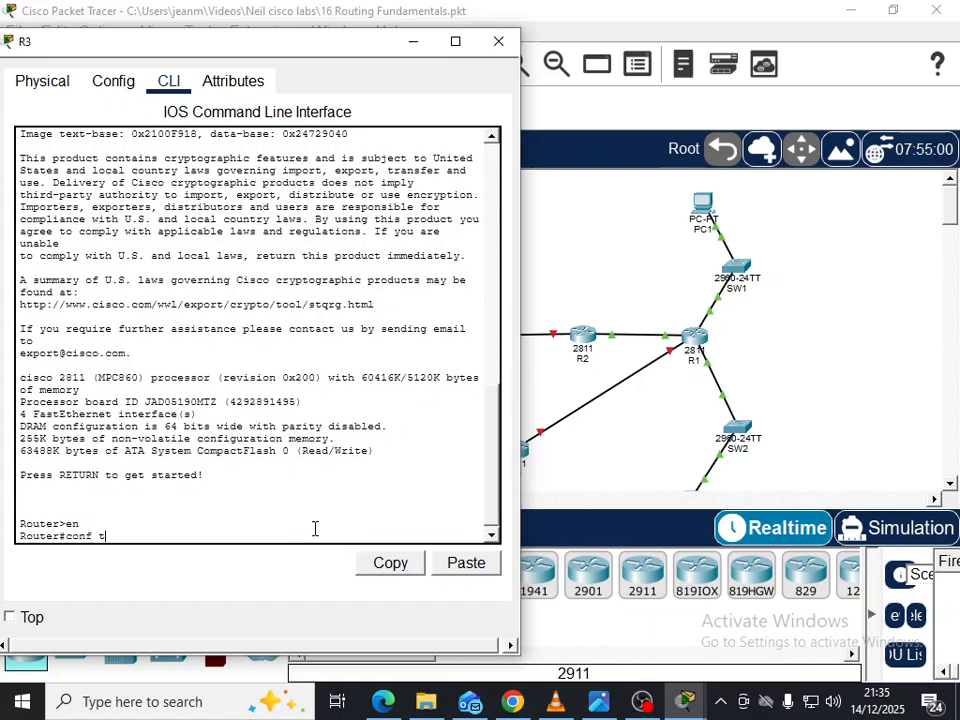
pyautogui.press('Return')
pyautogui.write('hos')
pyautogui.press('Tab')
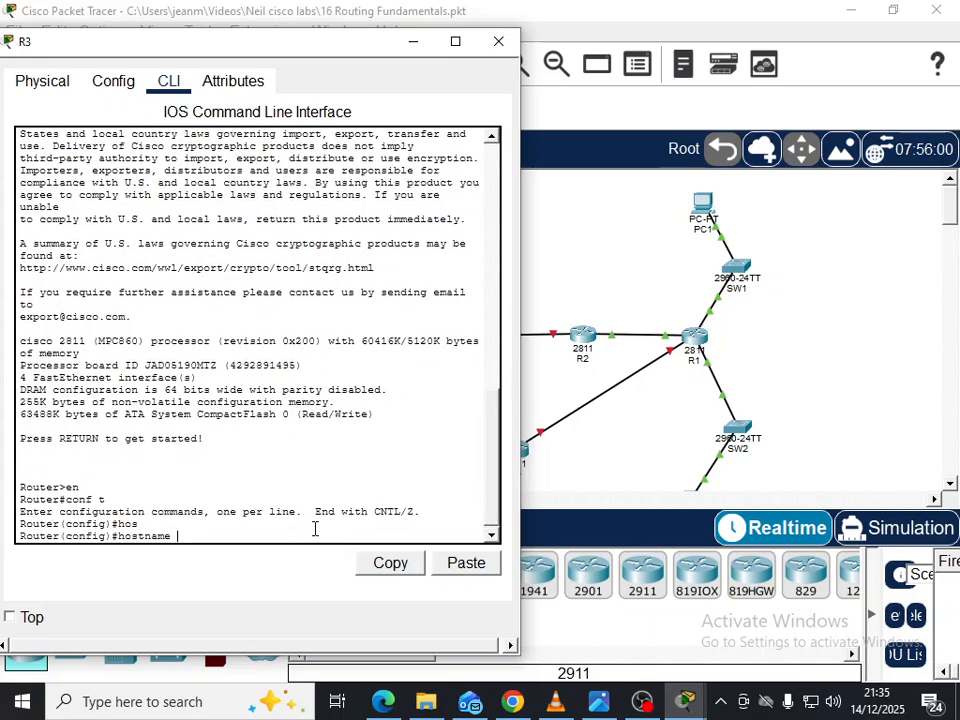
pyautogui.write('R3')
pyautogui.press('Return')
pyautogui.press('Return')
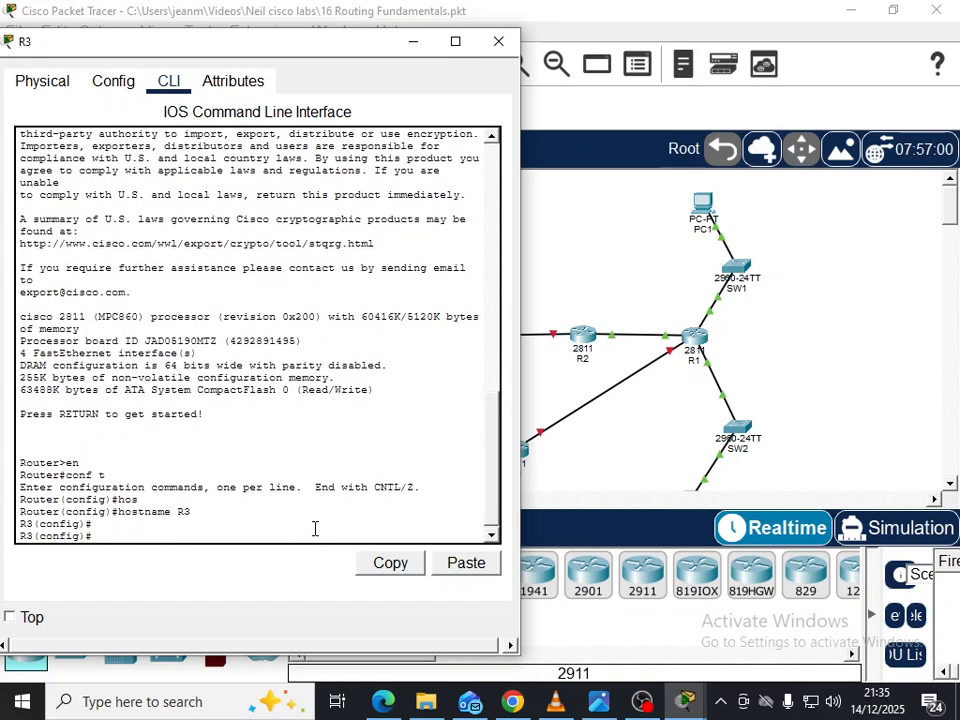
# Configure R3's FastEthernet0/1 with IP address 10.1.0.1 and mask 255.255.255.0, and enable it with no shut.
pyautogui.write('int f0/1')
pyautogui.press('Return')
pyautogui.write('ip address')
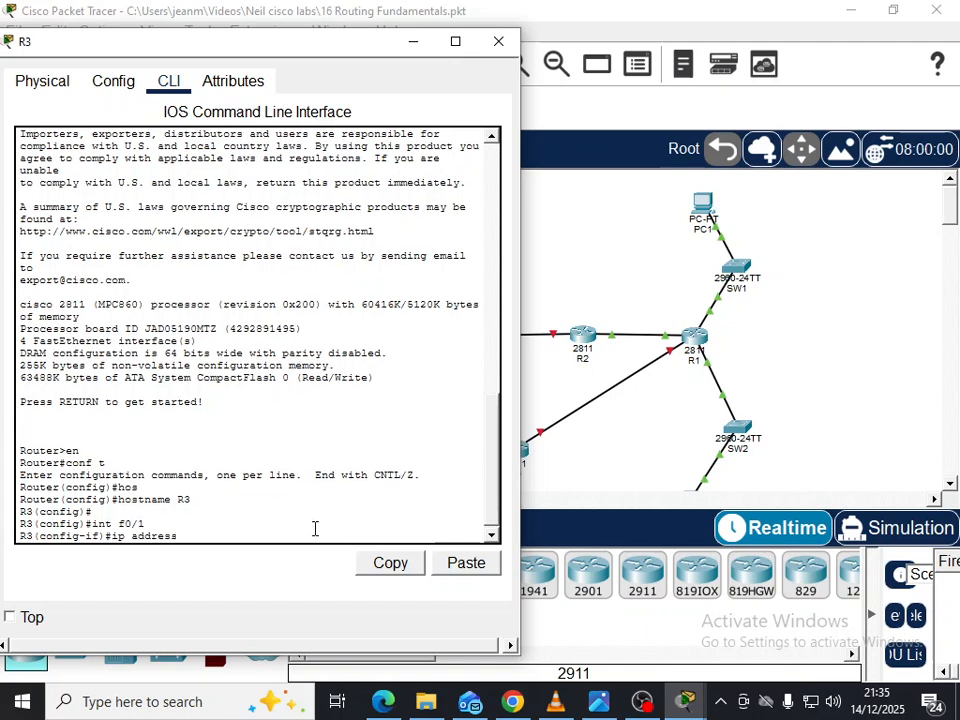
pyautogui.press('Tab')
pyautogui.write('1.')
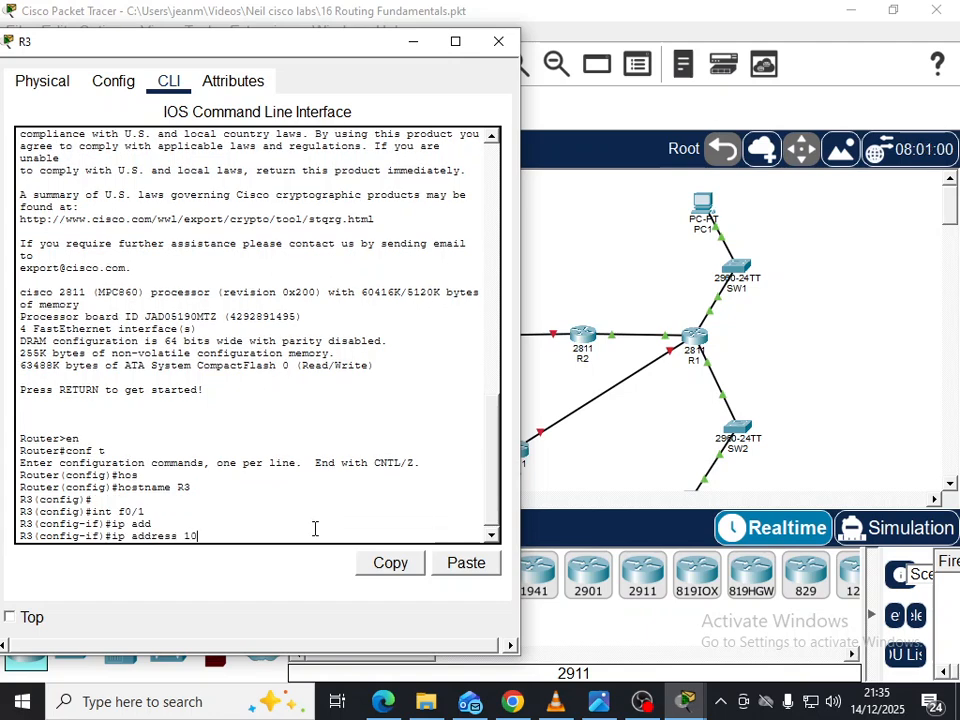
pyautogui.write('0.1 255.255.255.0')
pyautogui.press('Return')
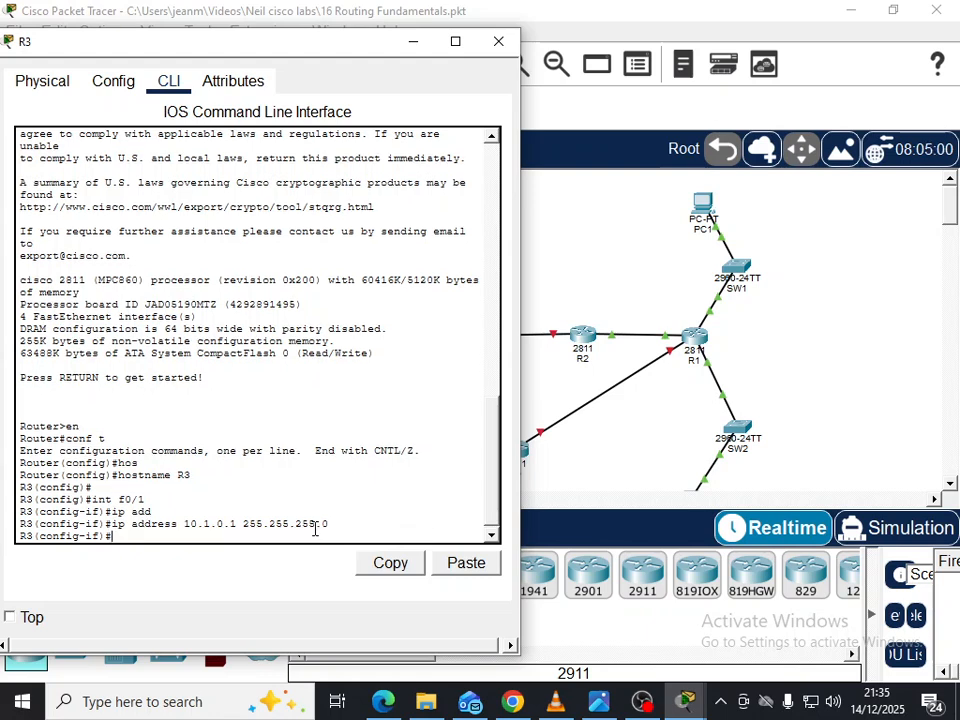
pyautogui.write('no sh')
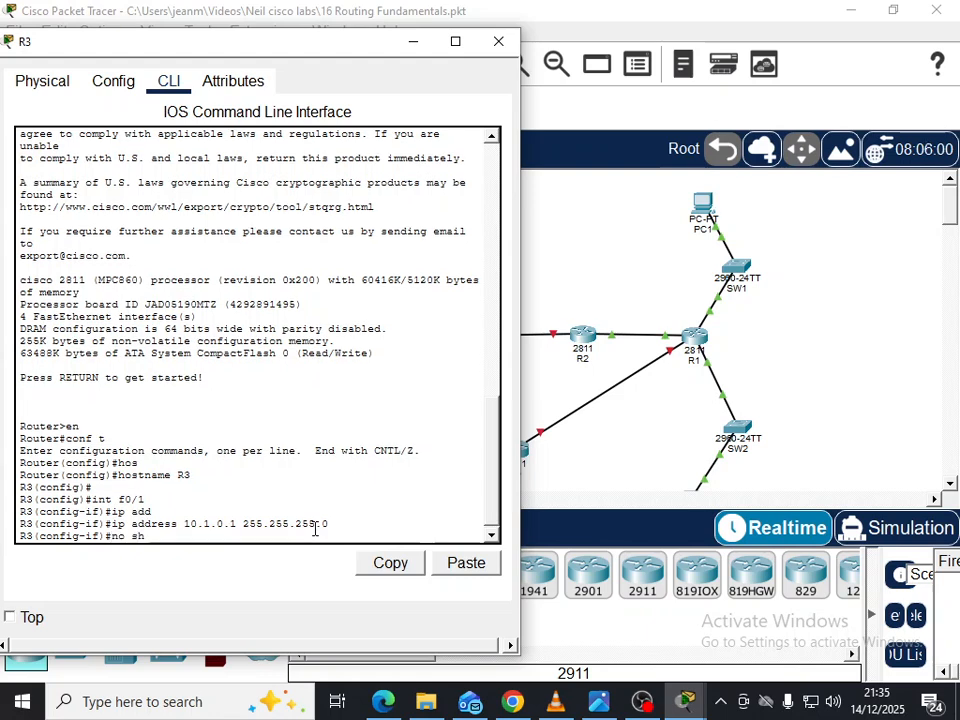
pyautogui.write('ut')
pyautogui.press('Return')
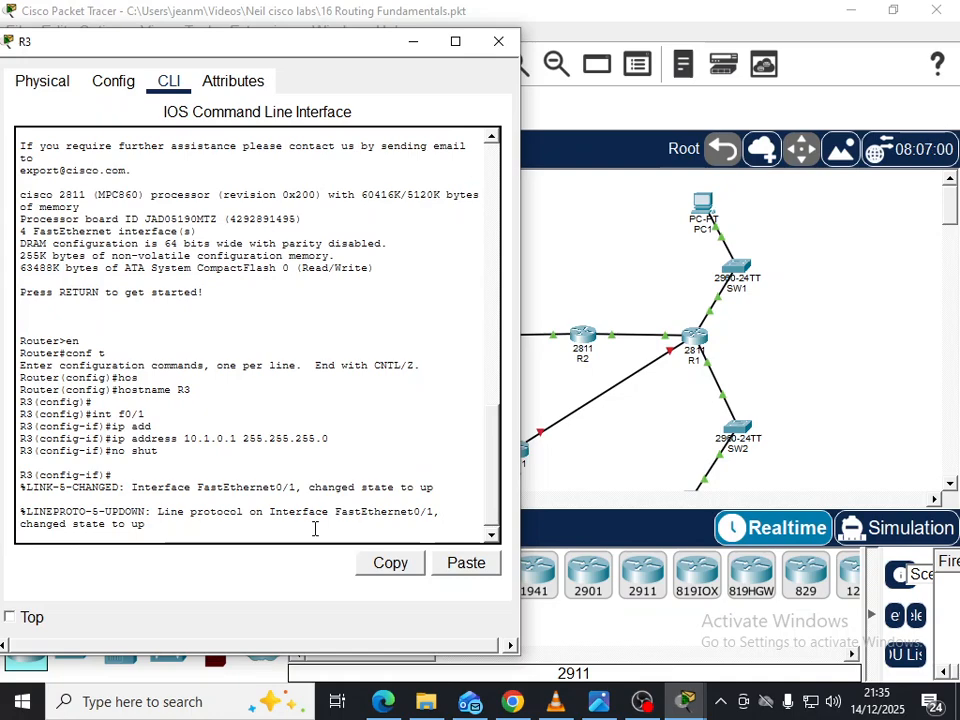
# Uncover R4's side of the topology and configure R3's FastEthernet0/0 with IP address 10.1.1.2 and mask 255.255.255.0, enabling it with no shut.
pyautogui.moveTo(179, 49); pyautogui.dragTo(658, 32)
pyautogui.press('Return')
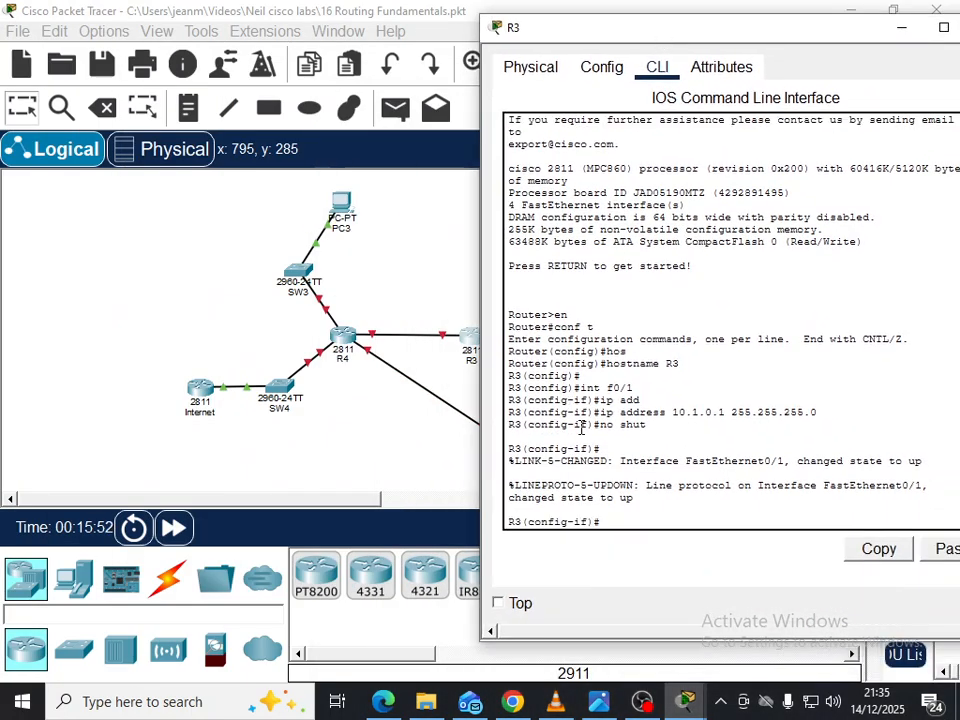
pyautogui.press('Return')
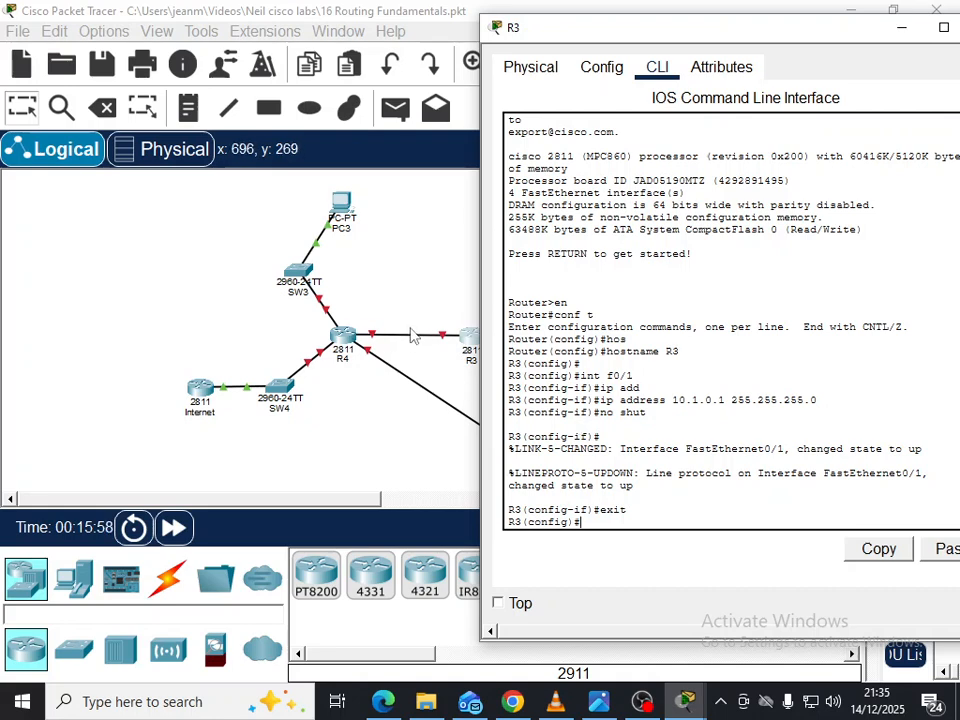
pyautogui.write('f0/0')
pyautogui.press('Return')
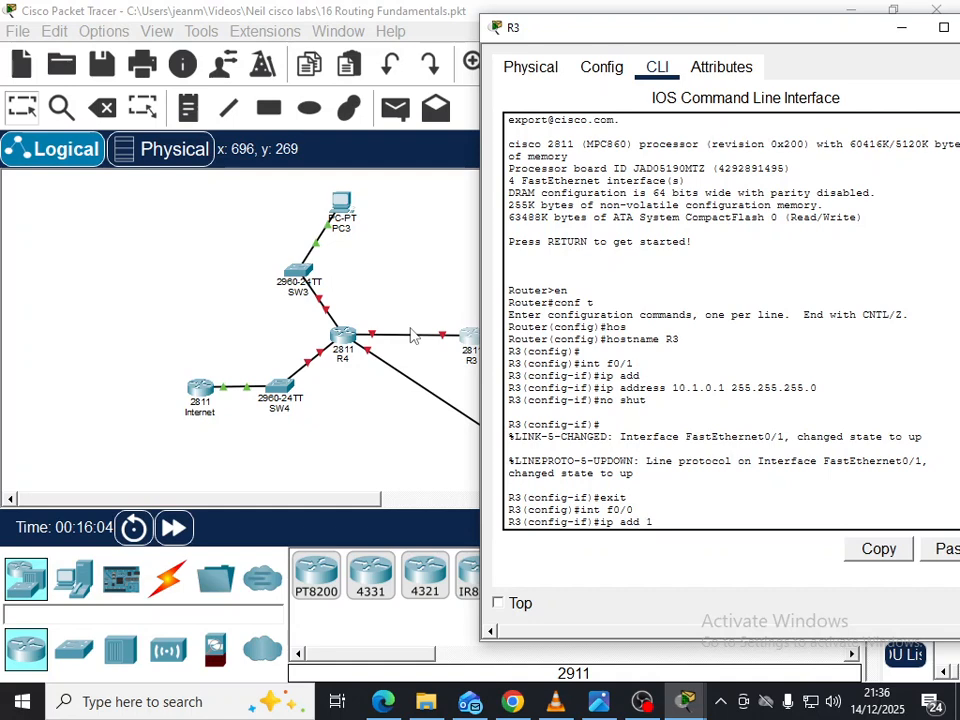
pyautogui.write('ip add 10.1.1.2 255.255.255')
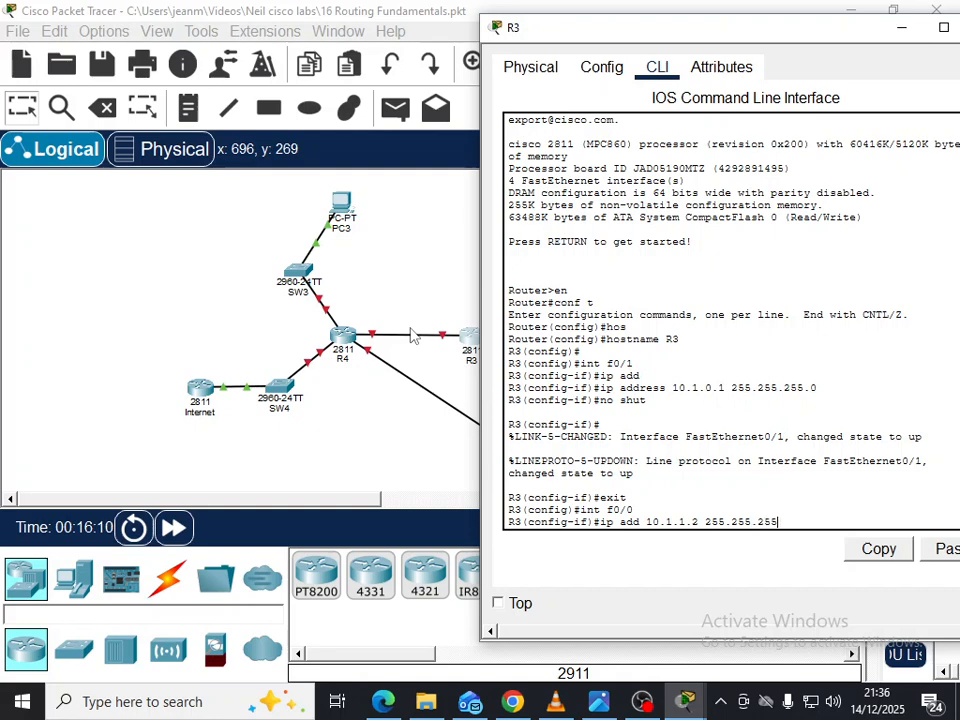
pyautogui.write('.0')
pyautogui.press('Return')
pyautogui.write('no shut')
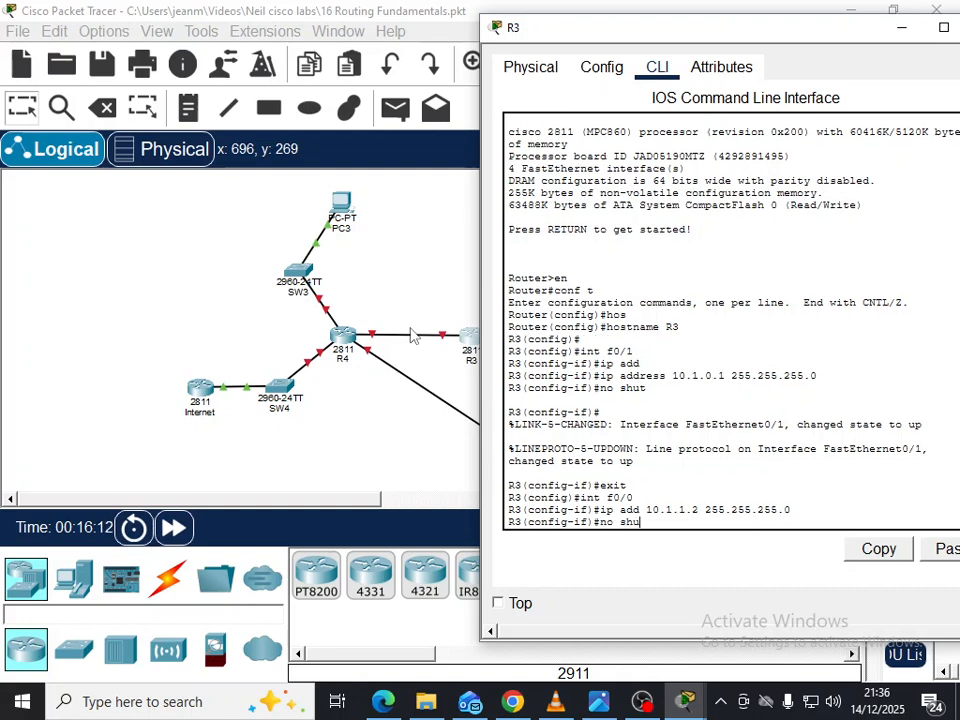
pyautogui.press('Return')
pyautogui.press('Return')
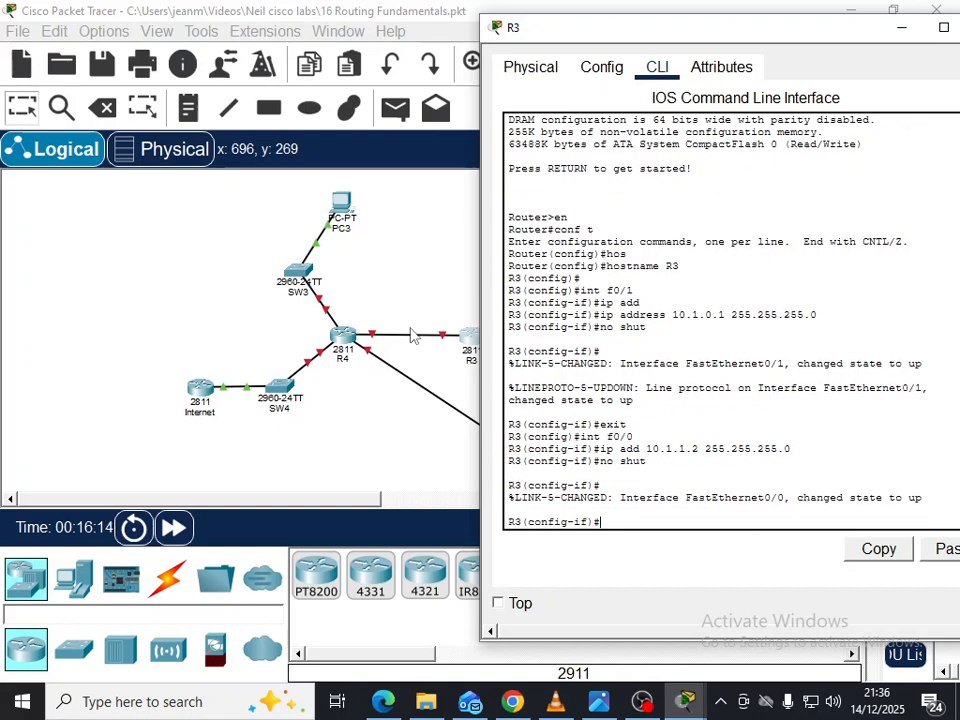
# Close R3's window and open router R4's CLI at its user prompt.
pyautogui.moveTo(863, 36); pyautogui.dragTo(778, 36)
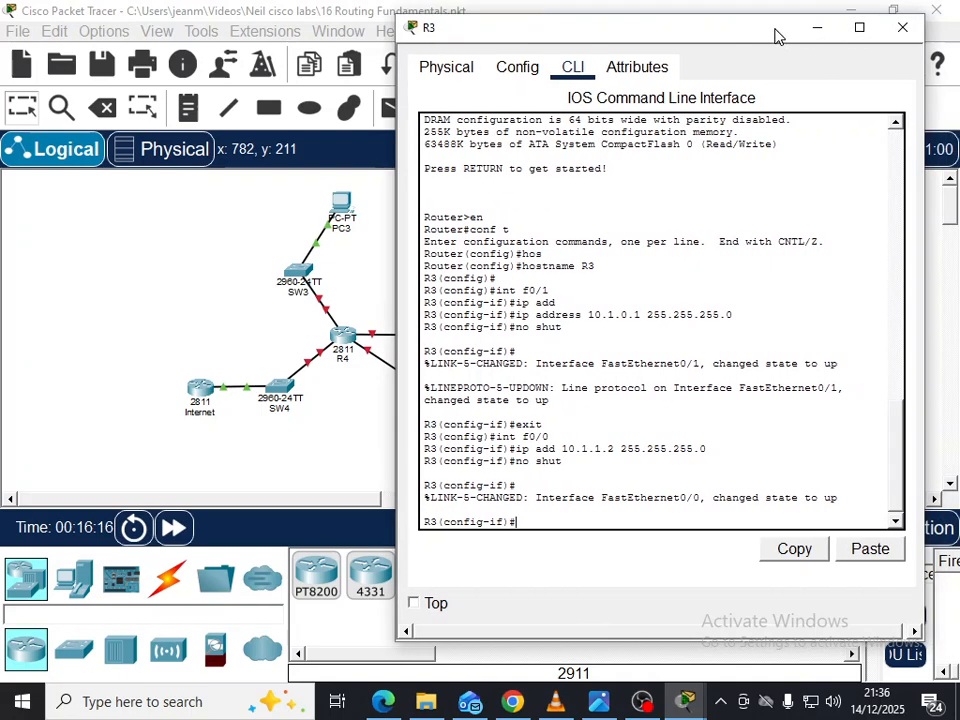
pyautogui.click(903, 29)
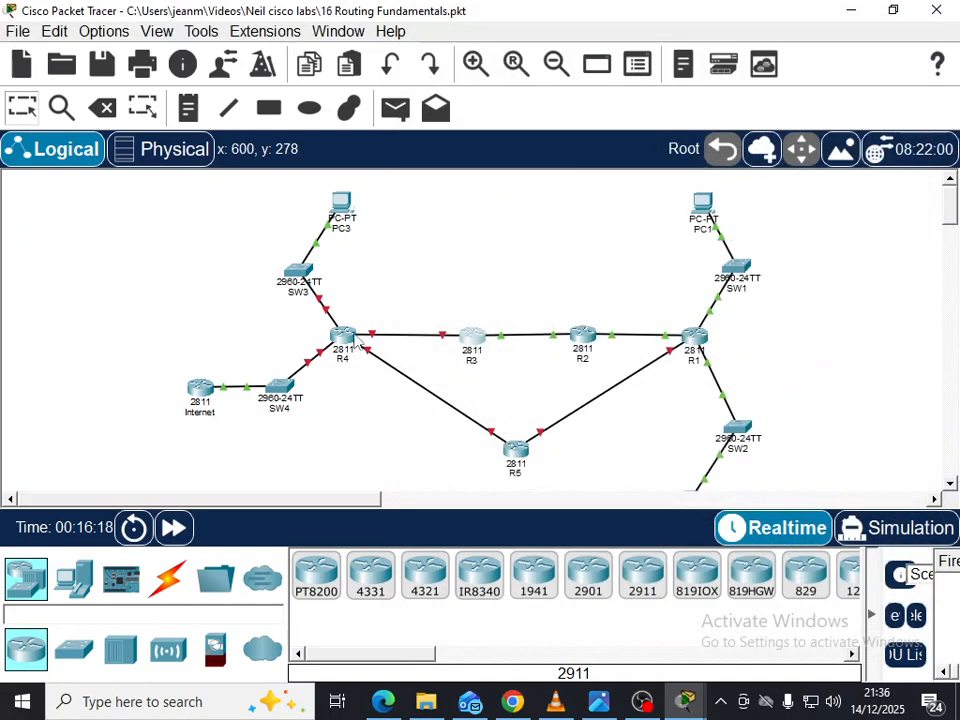
pyautogui.click(350, 341)
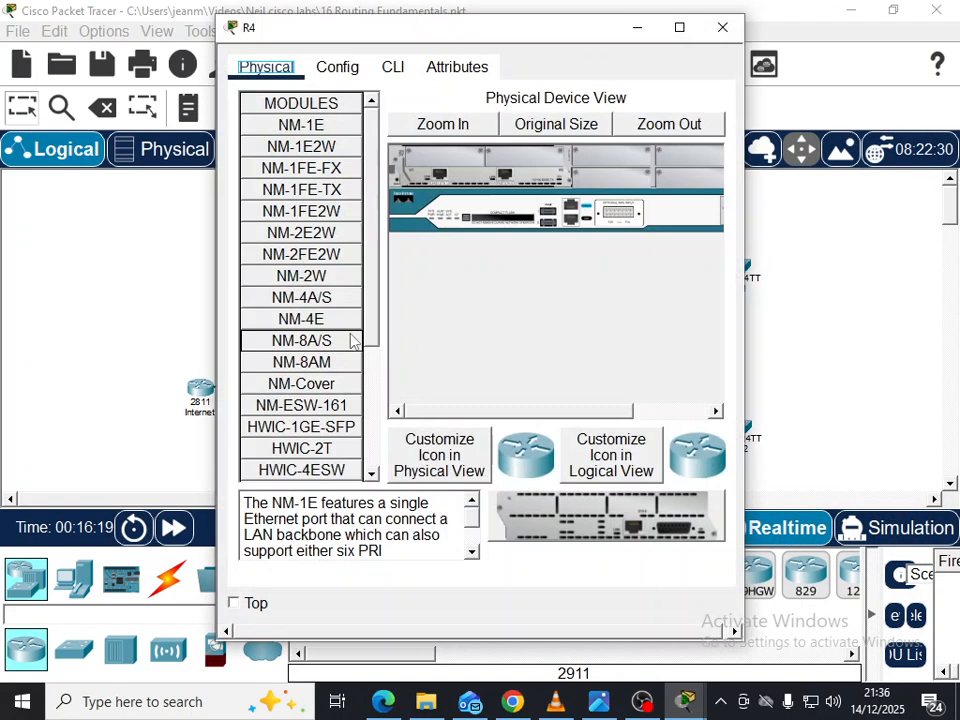
pyautogui.click(392, 67)
pyautogui.press('Return')
pyautogui.press('Return')
# Enter R4's global configuration mode and set the router's hostname to R4.
pyautogui.write('en')
pyautogui.press('Return')
pyautogui.write('hos')
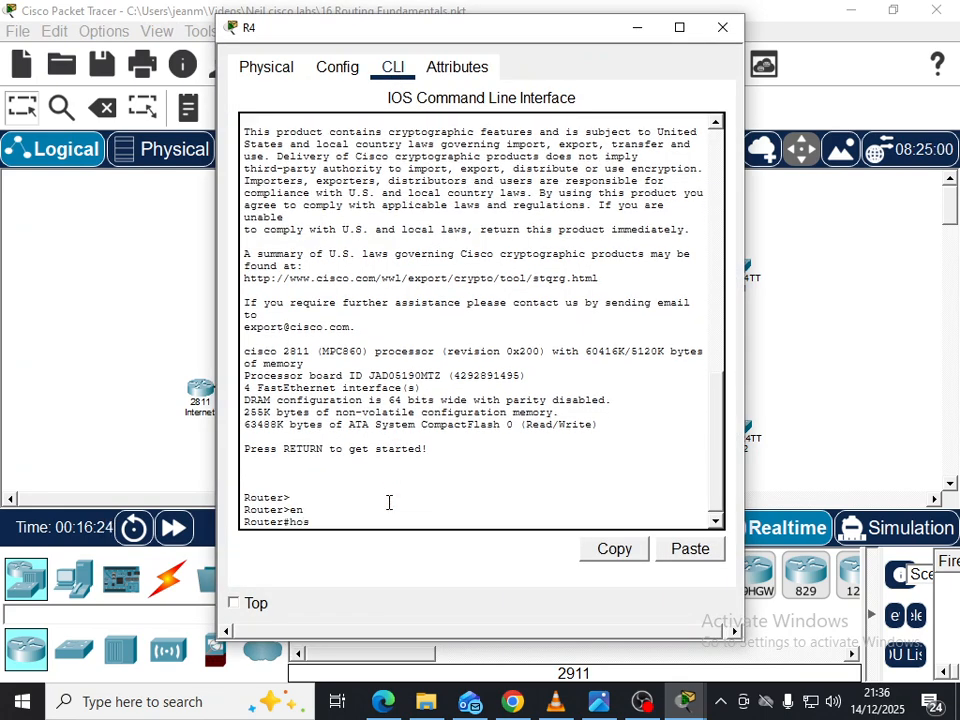
pyautogui.press('BackSpace')
pyautogui.write('conf t')
pyautogui.press('Return')
pyautogui.write('hos')
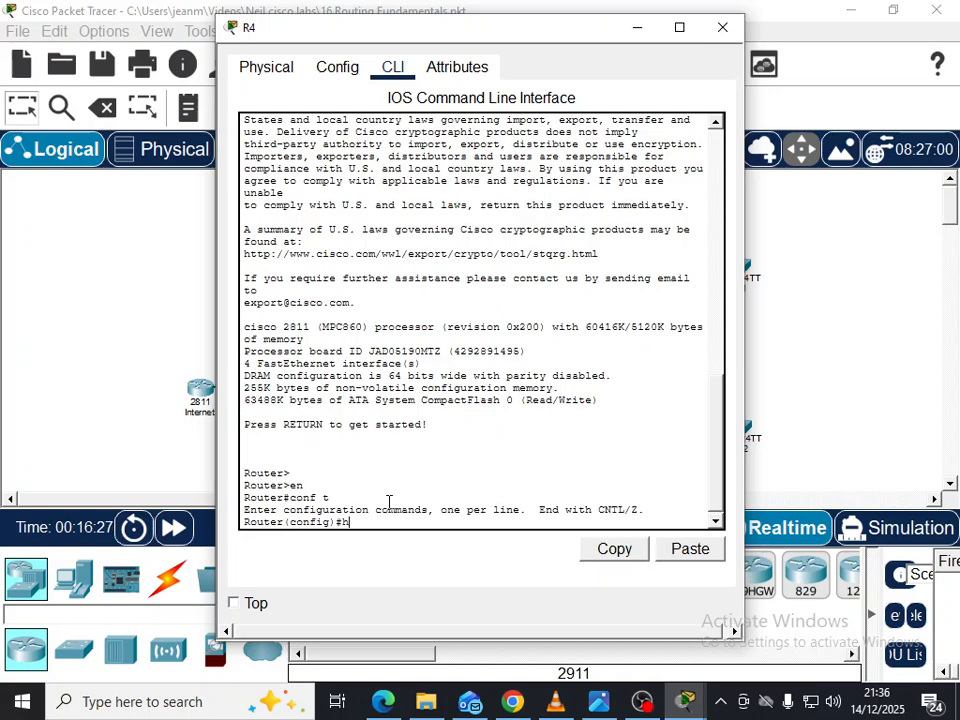
pyautogui.press('Tab')
pyautogui.write('R4')
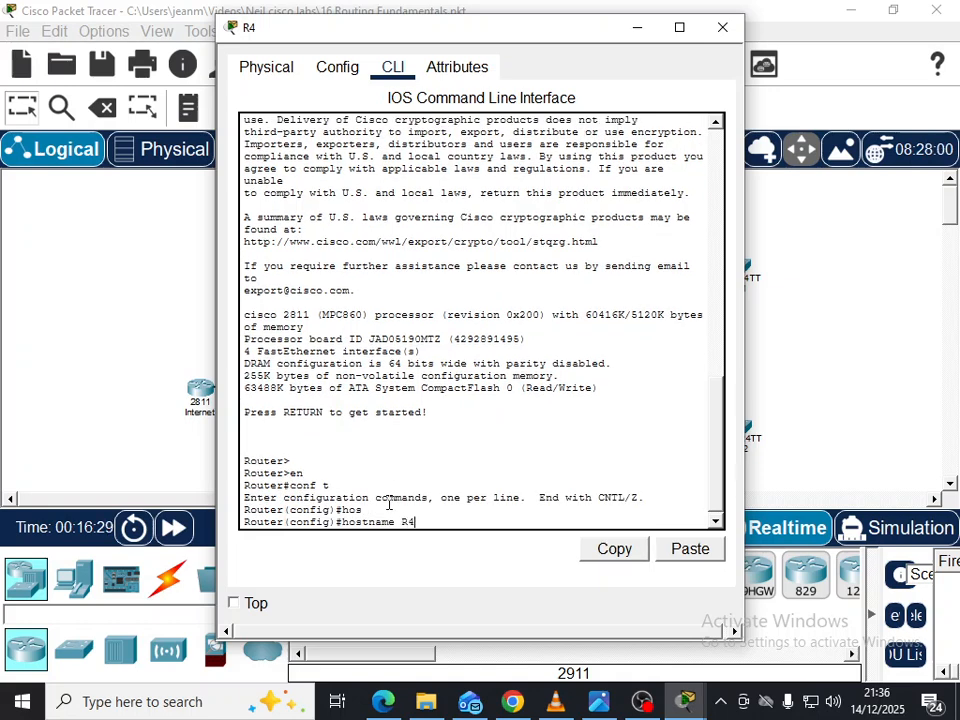
pyautogui.press('Return')
# Configure R4's FastEthernet0/0 with IP address 10.1.1.1 and mask 255.255.255.0, and enable it with no shutdown.
pyautogui.write('int ')
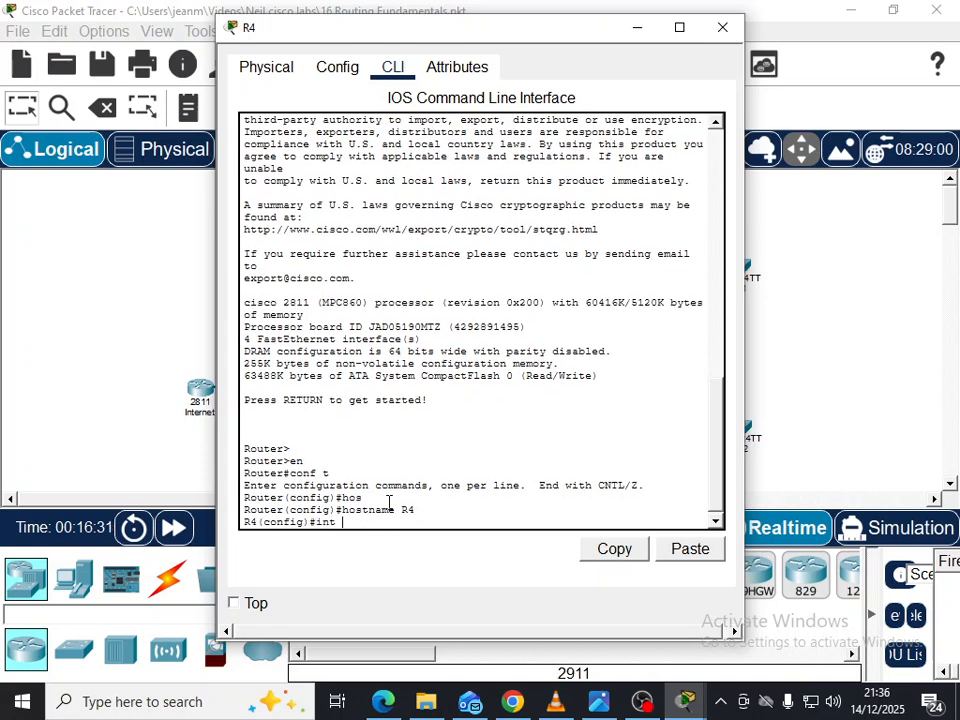
pyautogui.write('f0/0')
pyautogui.press('Return')
pyautogui.write('ip ad')
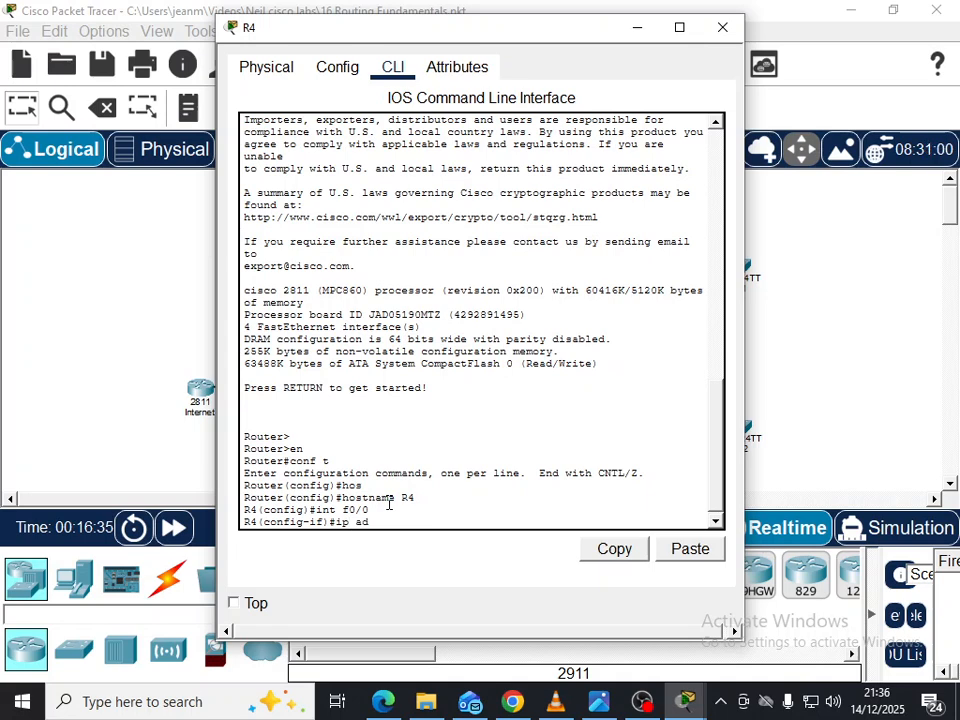
pyautogui.write('d 10.1.1.1 255.255.255')
pyautogui.write('.0')
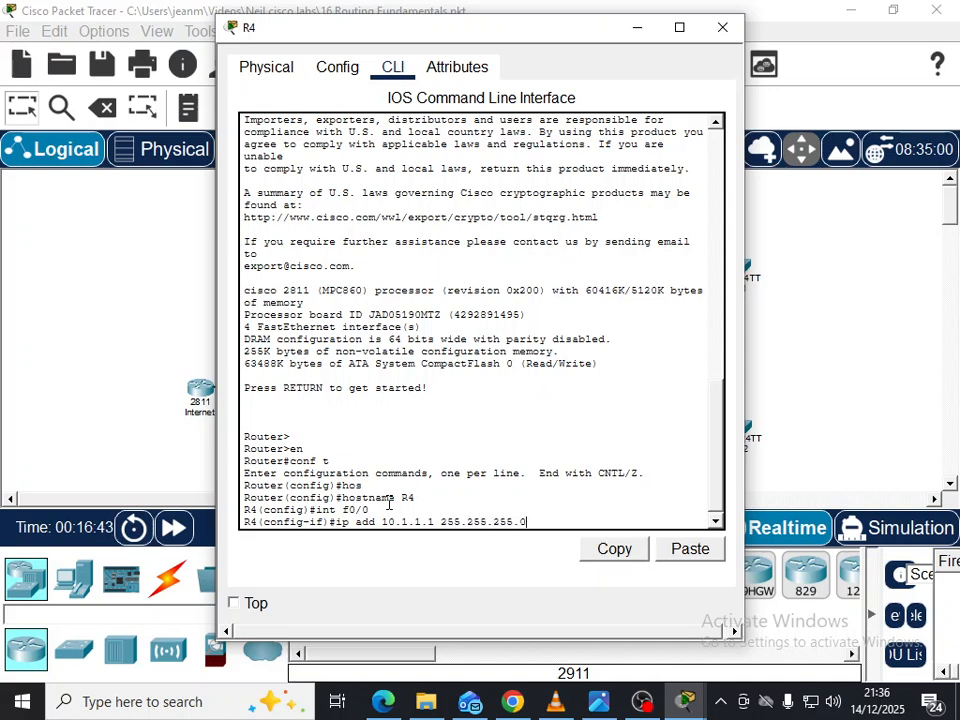
pyautogui.press('Return')
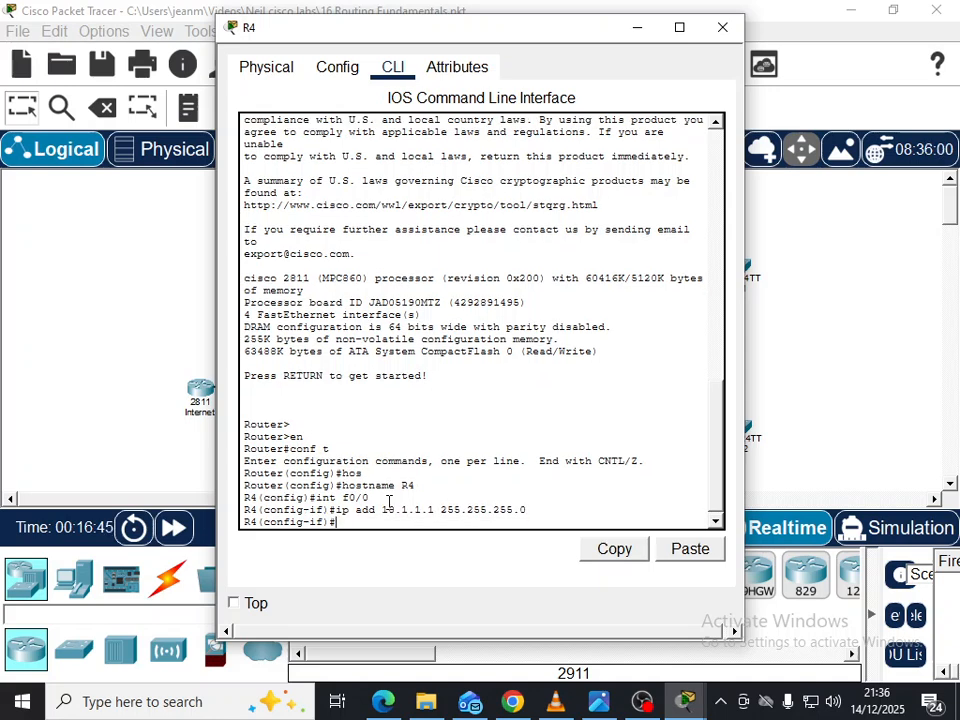
pyautogui.write('nos')
pyautogui.moveTo(540, 39); pyautogui.dragTo(784, 47)
pyautogui.press('BackSpace')
pyautogui.write('shu')
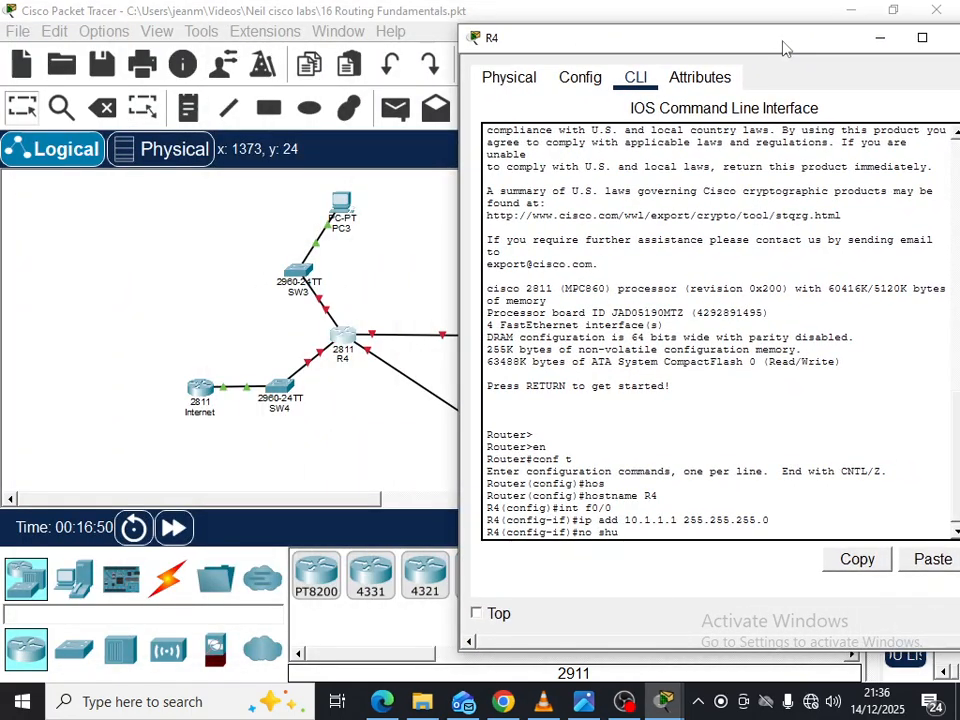
pyautogui.press('Tab')
pyautogui.press('Return')
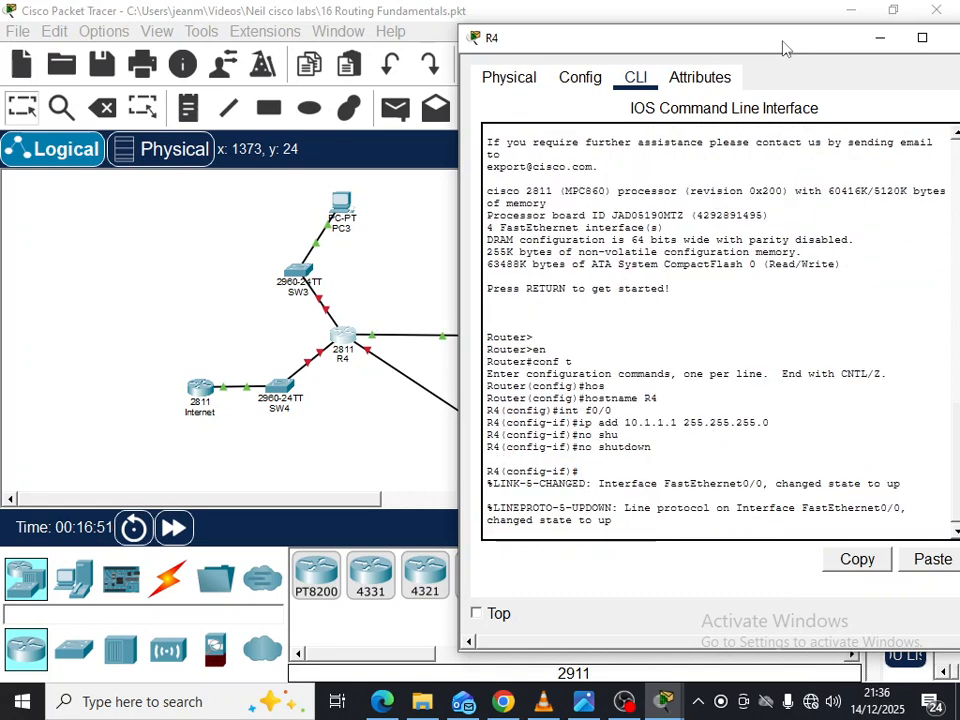
pyautogui.press('Return')
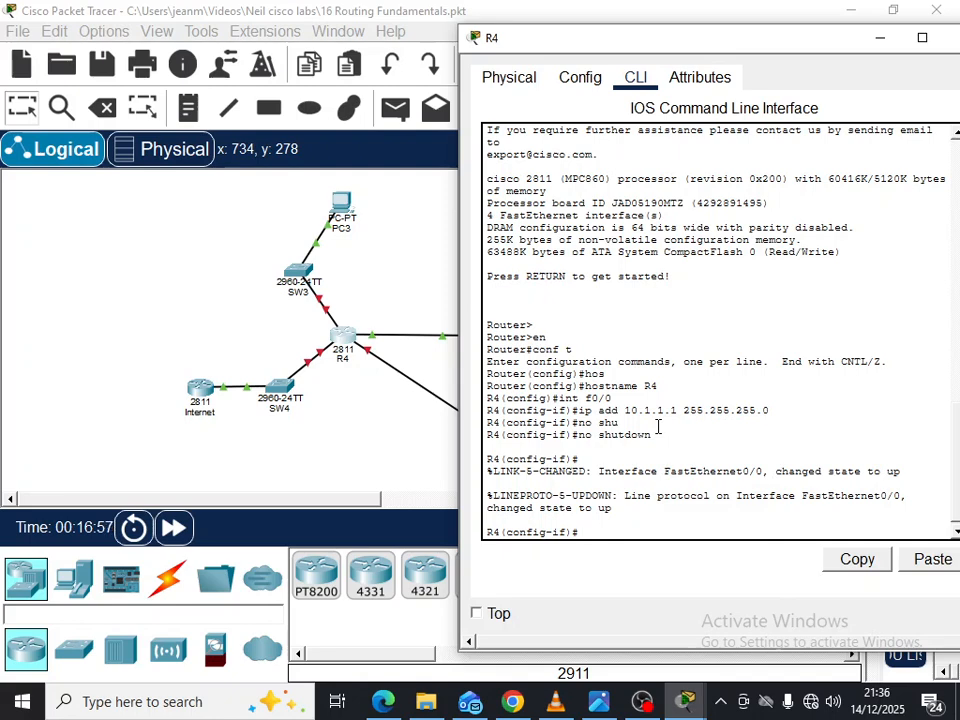
# Configure R4's FastEthernet0/1 with IP address 10.1.2.1 and mask 255.255.255.0, and enable it with no shut.
pyautogui.write('int f0/1')
pyautogui.press('Return')
pyautogui.write('ip ad')
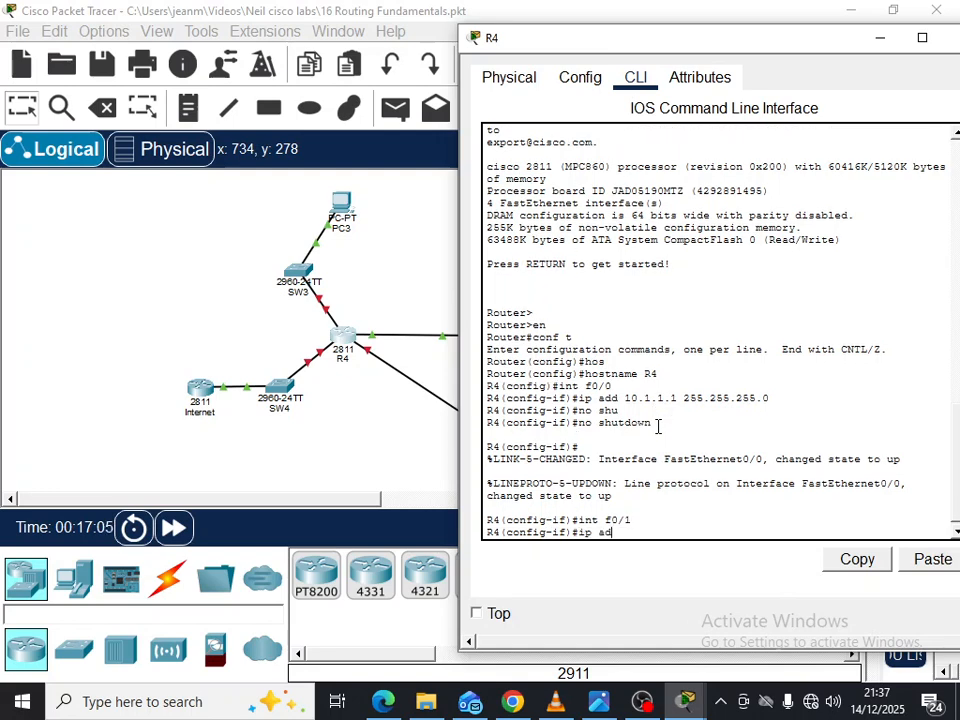
pyautogui.write('d')
pyautogui.press('Tab')
pyautogui.write('10.1.2.1 255.255.255.')
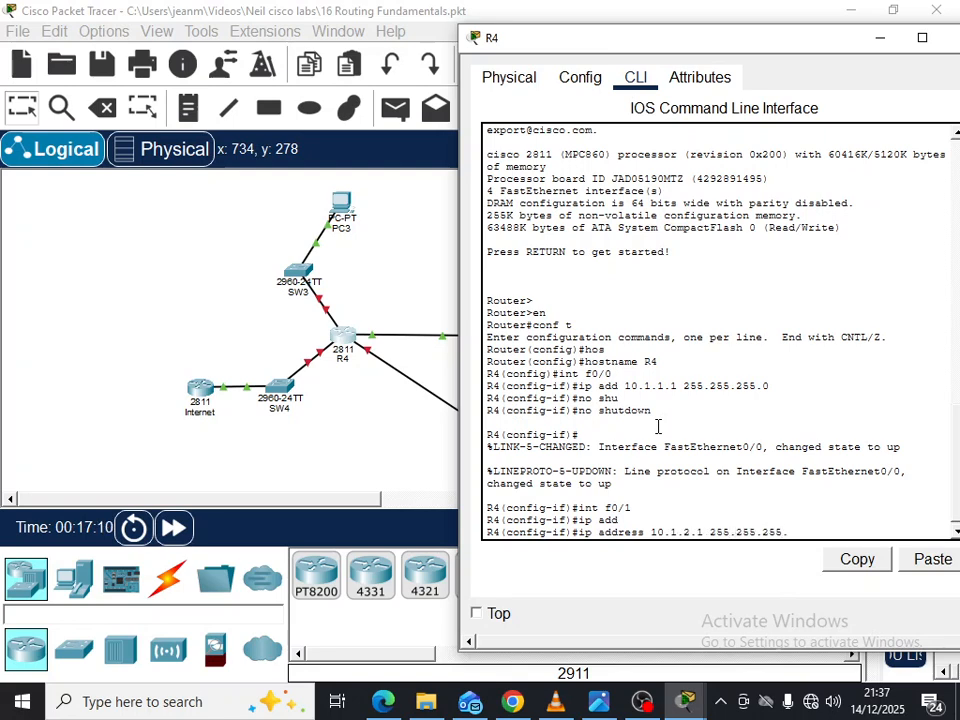
pyautogui.write('0')
pyautogui.press('Return')
pyautogui.write('no shut')
pyautogui.press('Return')
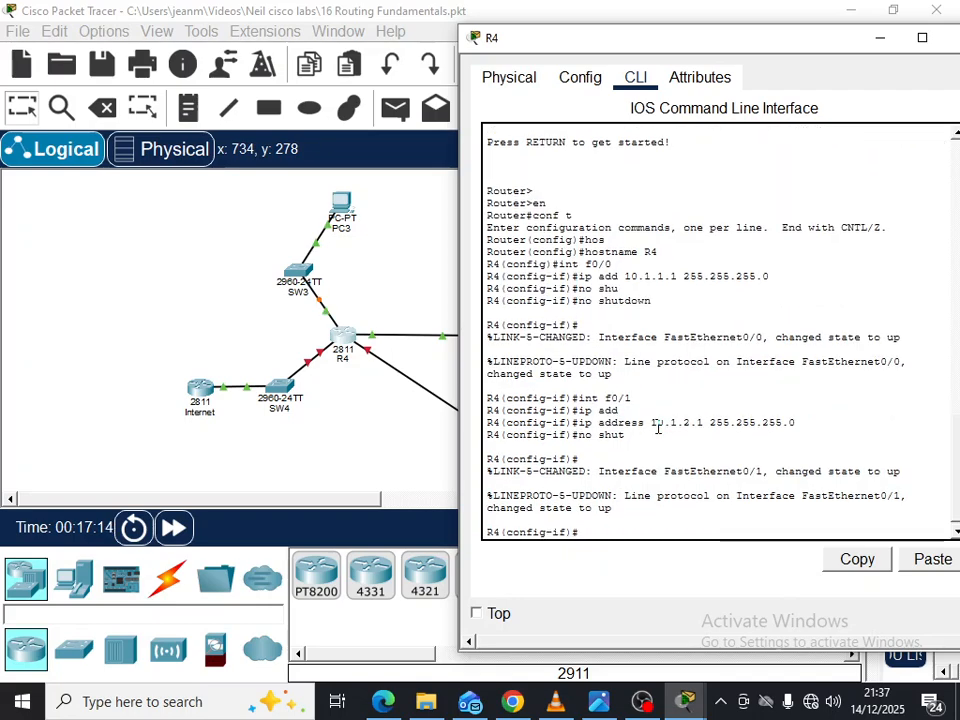
# Close R4's window and bring up PC1's Command Prompt.
pyautogui.moveTo(526, 37); pyautogui.dragTo(264, 58)
pyautogui.click(703, 60)
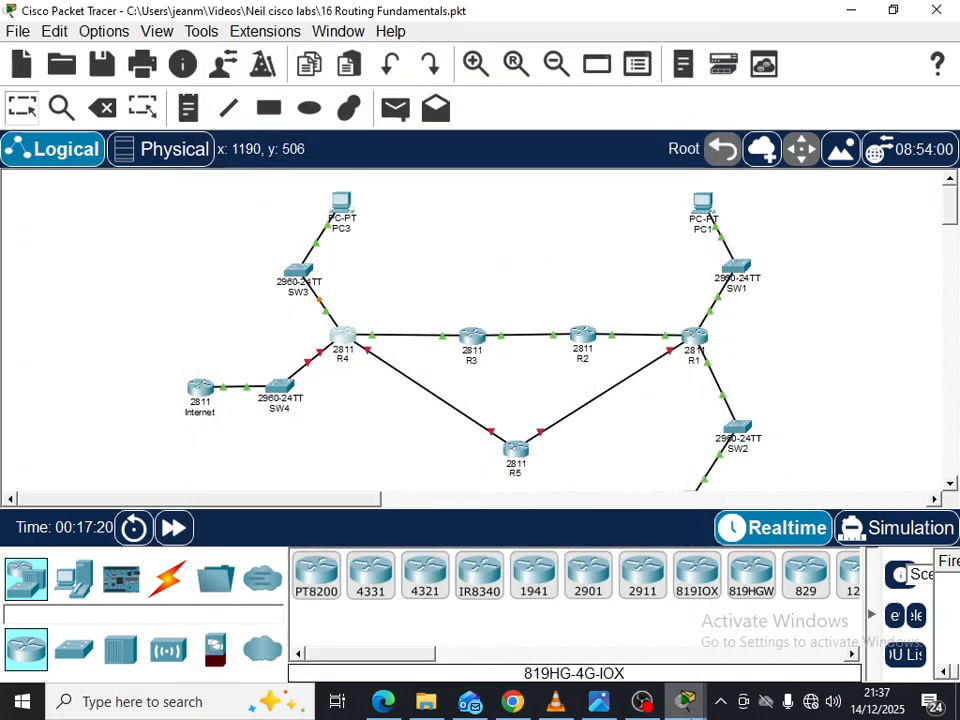
pyautogui.click(703, 215)
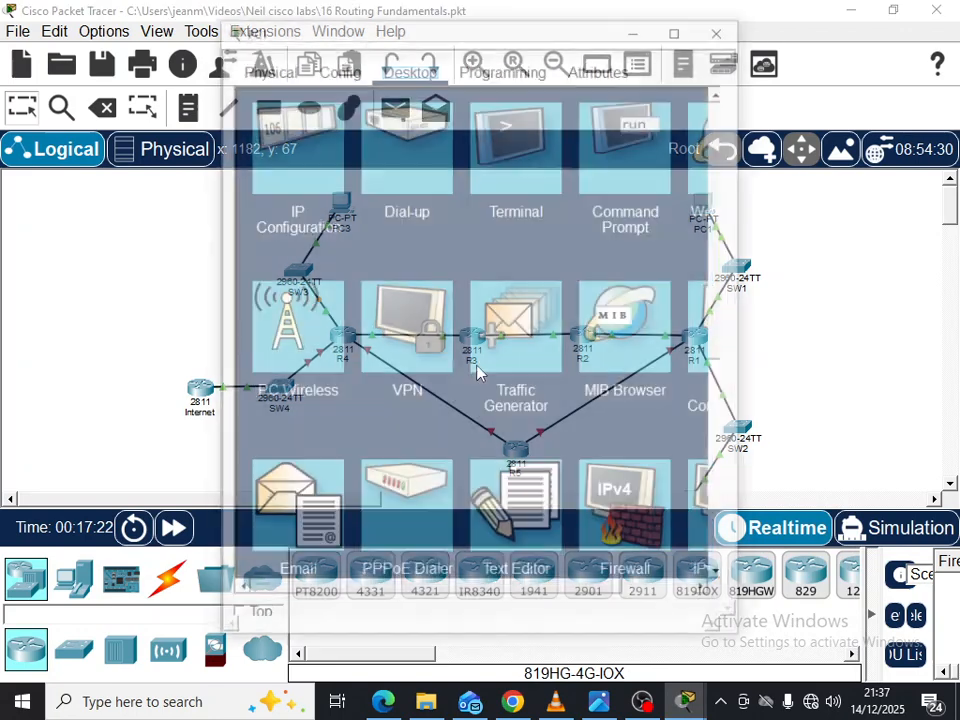
pyautogui.click(634, 168)
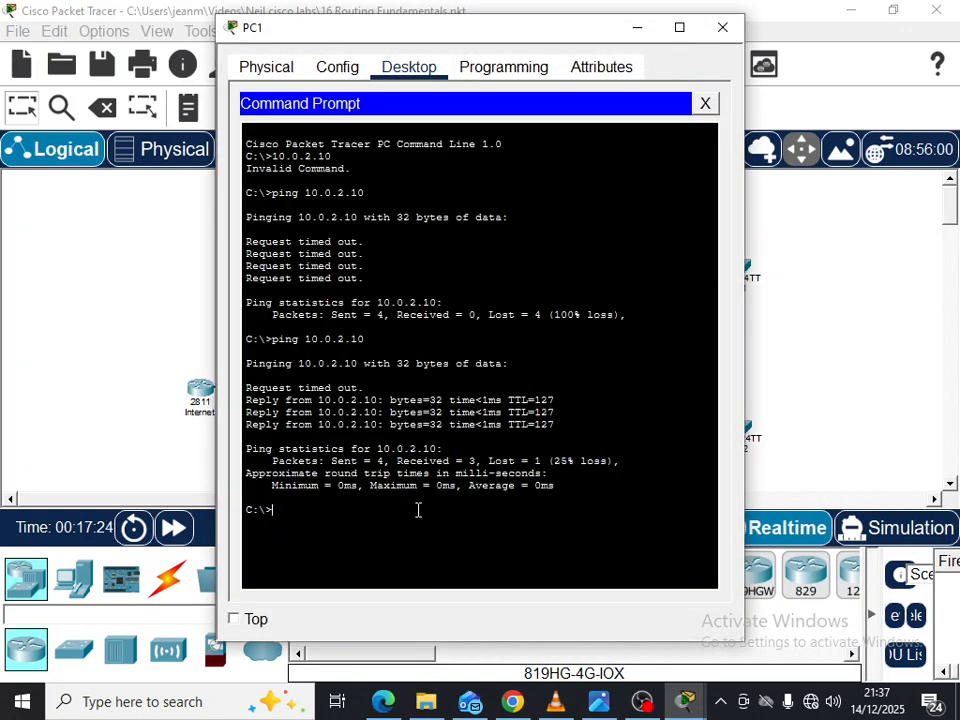
# Ping PC3 at 10.1.2.10 from PC1's Command Prompt, checking the address against the network diagram.
pyautogui.press('Up')
pyautogui.moveTo(357, 40); pyautogui.dragTo(566, 44)
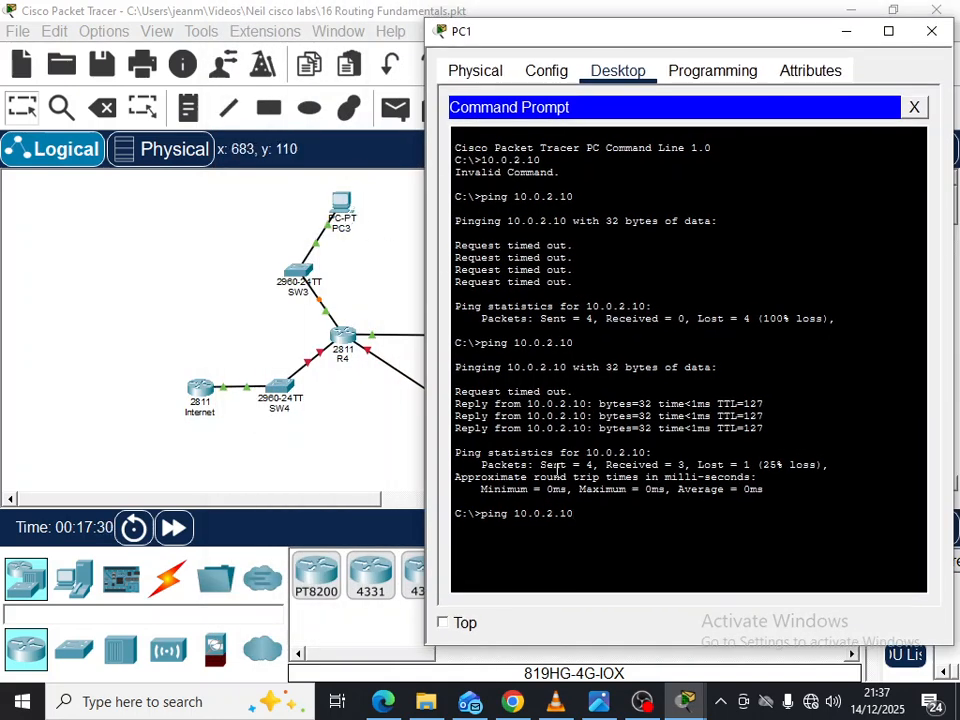
pyautogui.press('Left')
pyautogui.press('Left')
pyautogui.press('Left')
pyautogui.press('Left')
pyautogui.press('BackSpace')
pyautogui.write('1')
pyautogui.hotkey('alt', 'Tab')
pyautogui.moveTo(684, 700)
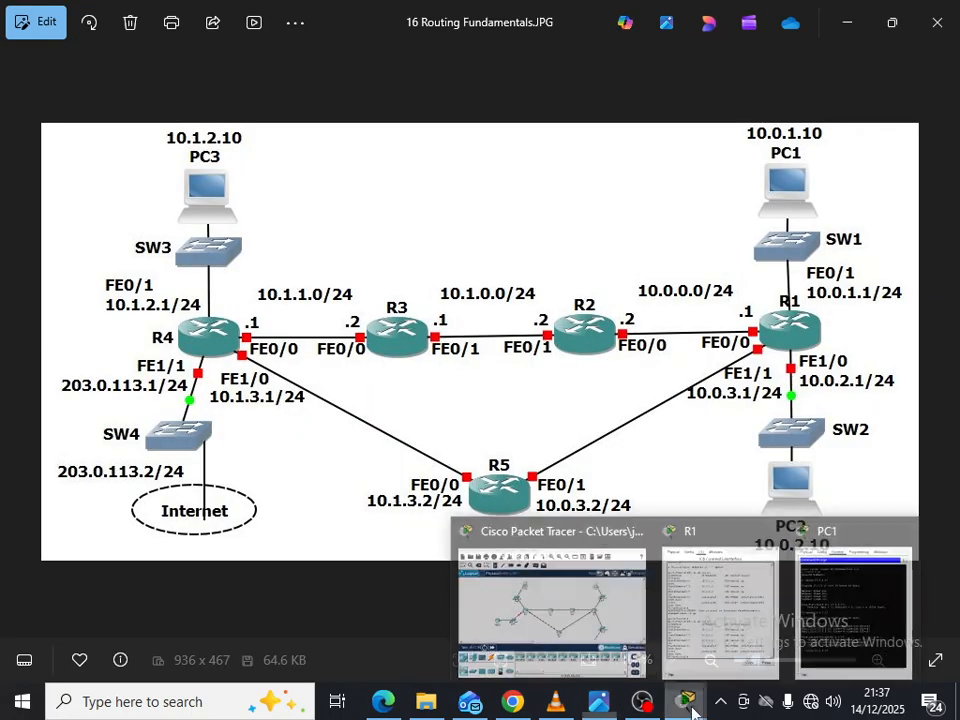
pyautogui.click(852, 600)
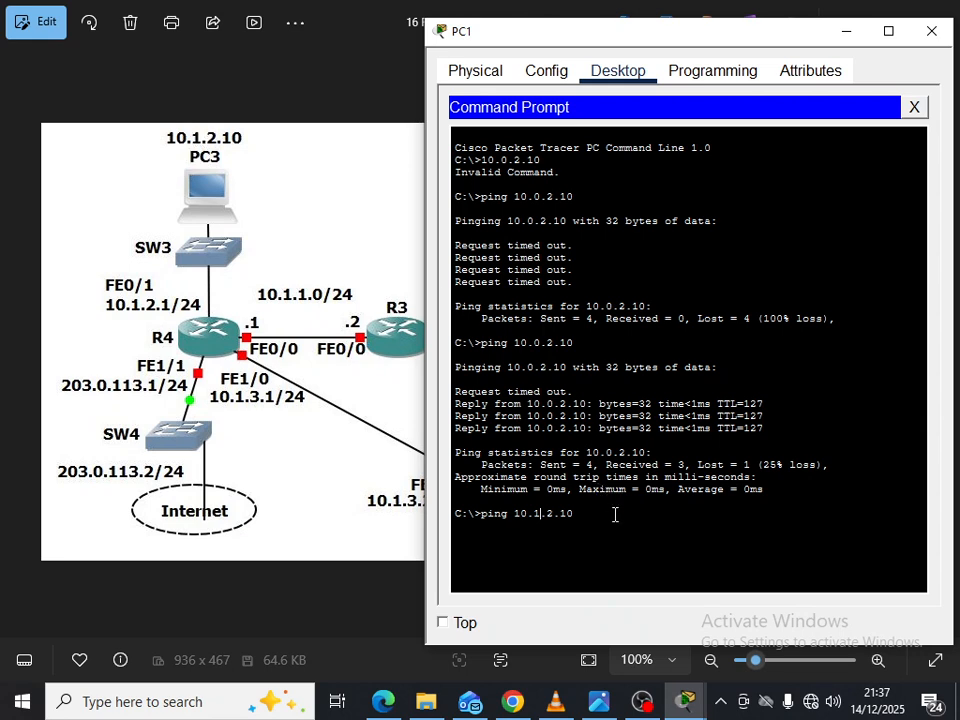
pyautogui.press('Return')
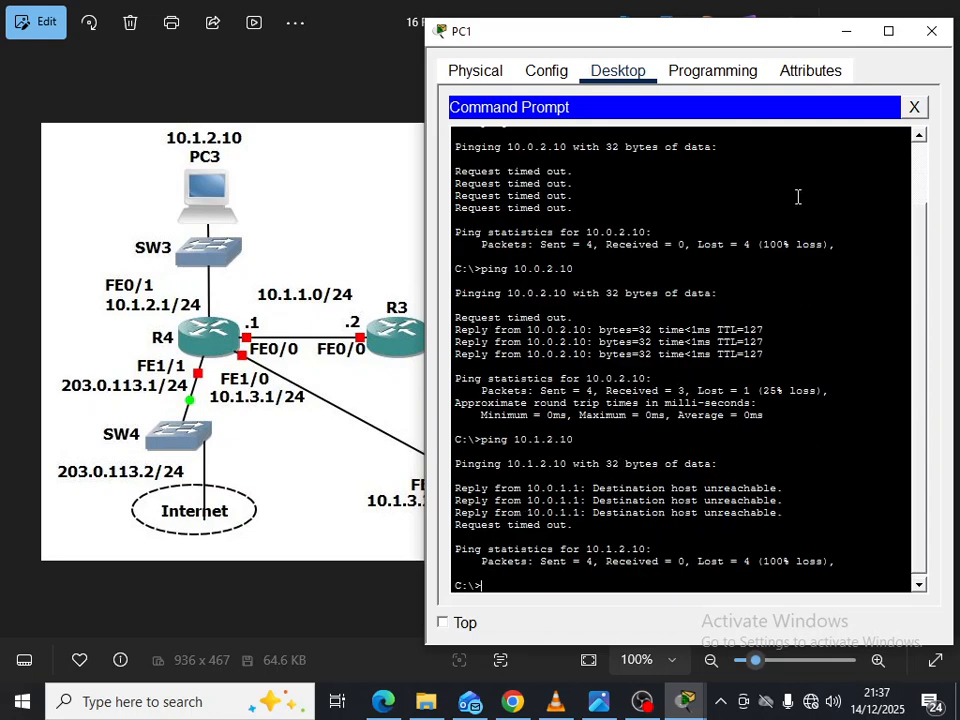
# Run a tracert from PC1 to 10.1.2.10 and compare the hops with the network diagram.
pyautogui.click(840, 31)
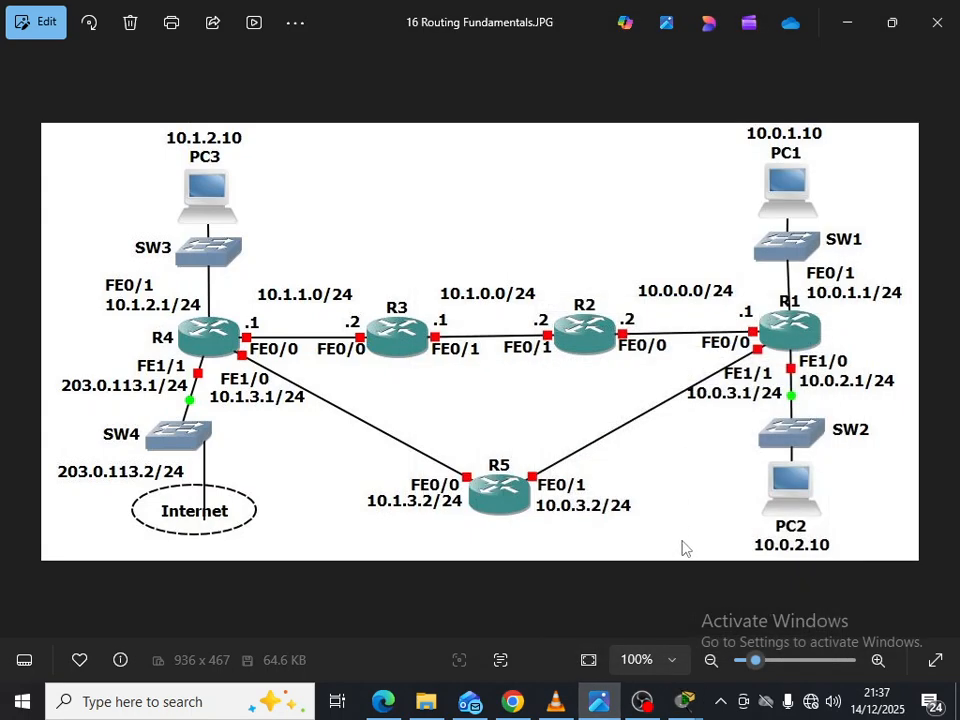
pyautogui.moveTo(686, 699)
pyautogui.click(820, 600)
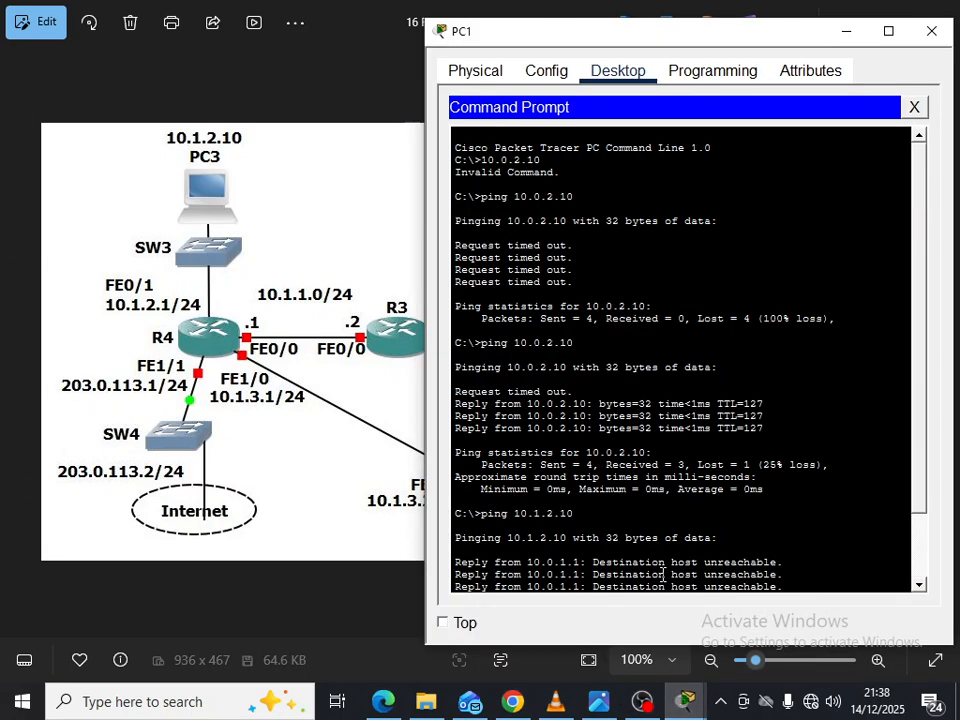
pyautogui.moveTo(664, 562); pyautogui.dragTo(782, 562)
pyautogui.press('Up')
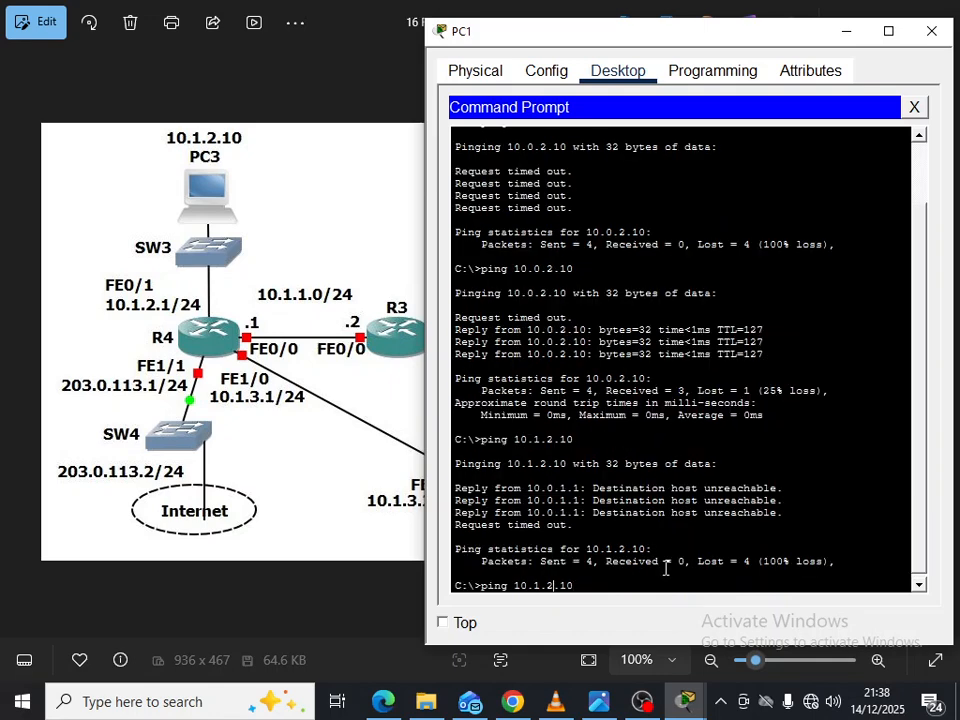
pyautogui.press('Left')
pyautogui.press('Left')
pyautogui.press('Left')
pyautogui.press('Left')
pyautogui.press('Left')
pyautogui.press('Left')
pyautogui.press('Left')
pyautogui.press('Left')
pyautogui.press('Left')
pyautogui.press('Left')
pyautogui.press('BackSpace')
pyautogui.press('BackSpace')
pyautogui.press('BackSpace')
pyautogui.press('BackSpace')
pyautogui.write('tracert')
pyautogui.press('Return')
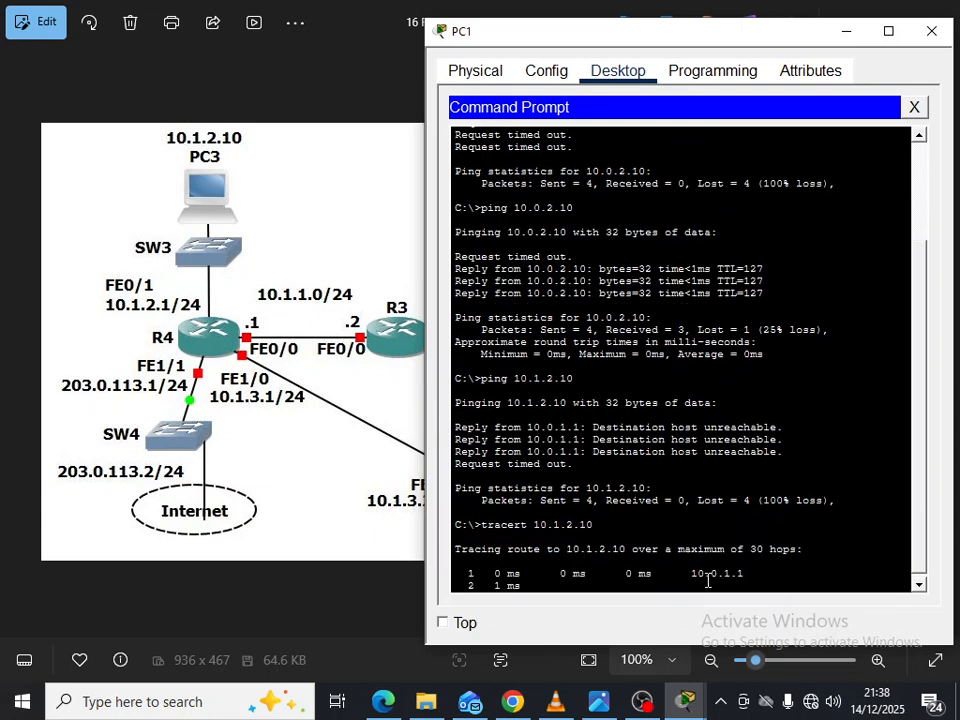
pyautogui.moveTo(696, 47); pyautogui.dragTo(396, 49)
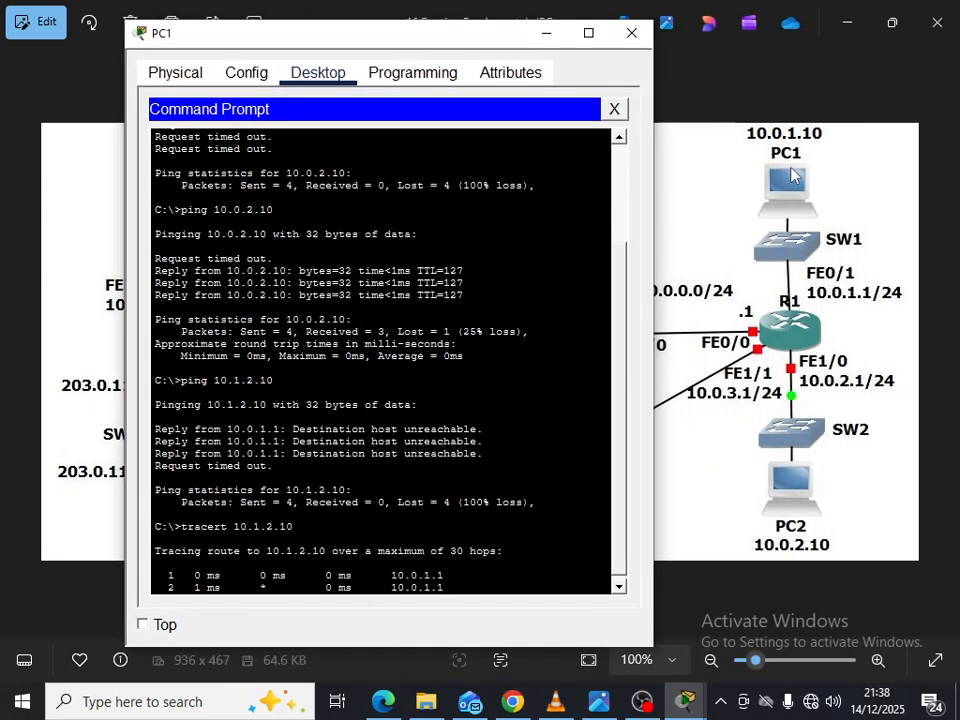
pyautogui.moveTo(291, 51); pyautogui.dragTo(399, 62)
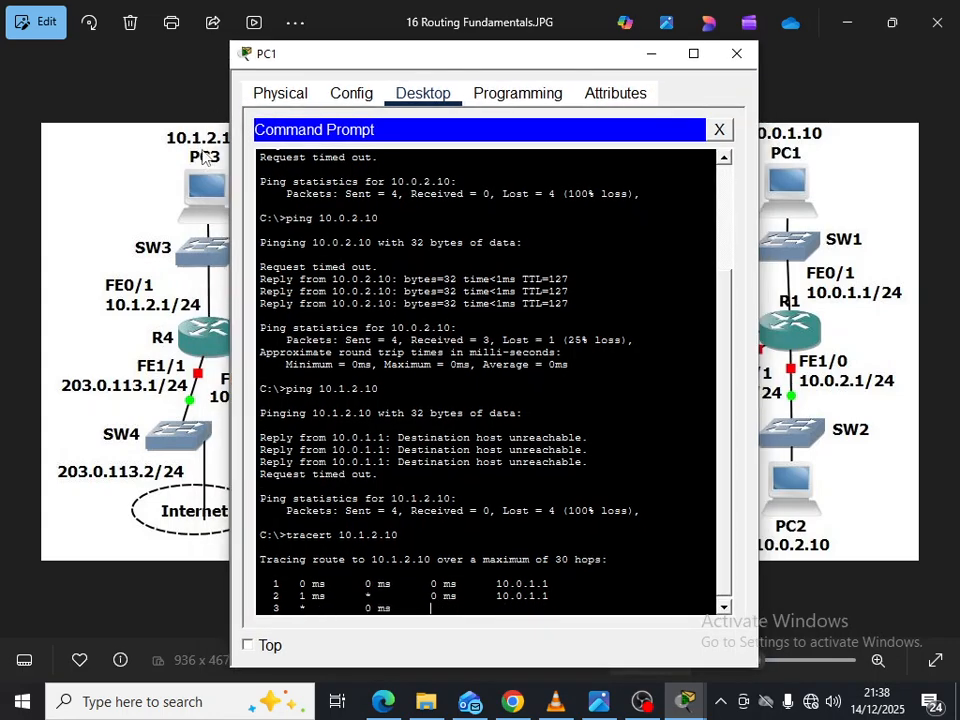
pyautogui.moveTo(501, 57); pyautogui.dragTo(336, 70)
# Leave configuration mode on R1 and display its routing table with sh ip route.
pyautogui.moveTo(686, 700)
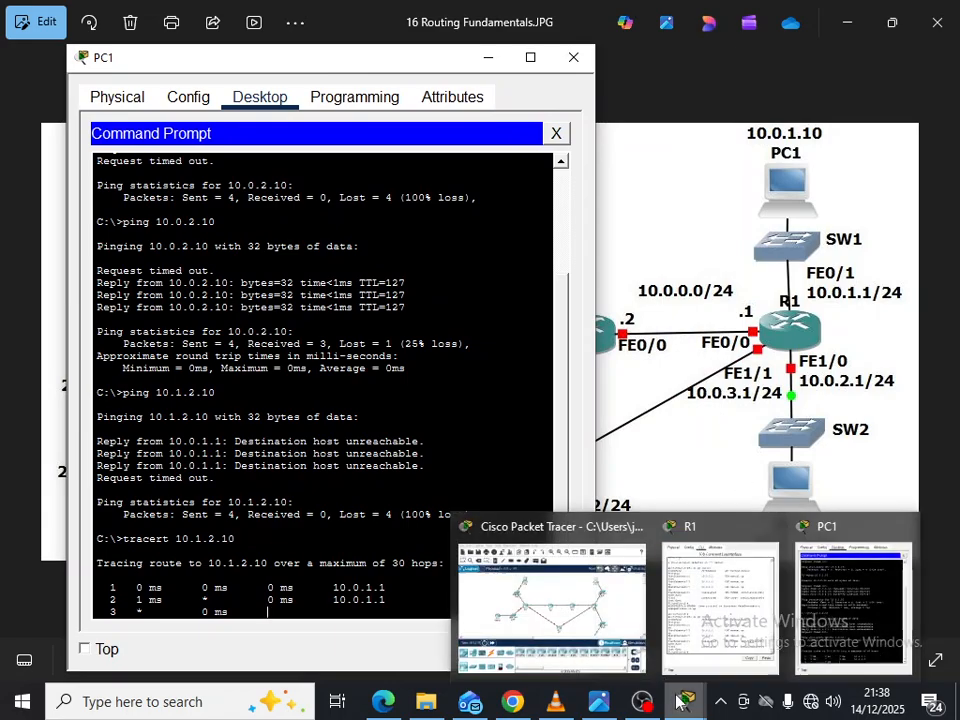
pyautogui.click(712, 630)
pyautogui.moveTo(318, 68); pyautogui.dragTo(734, 58)
pyautogui.write('end')
pyautogui.press('Return')
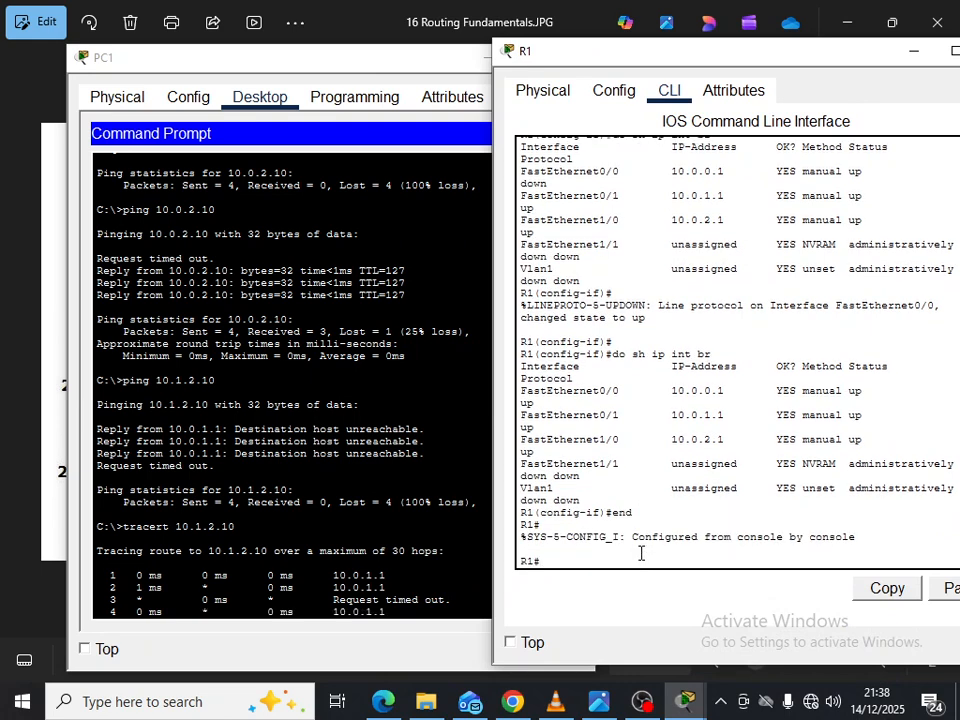
pyautogui.write('sh ip route')
pyautogui.press('Return')
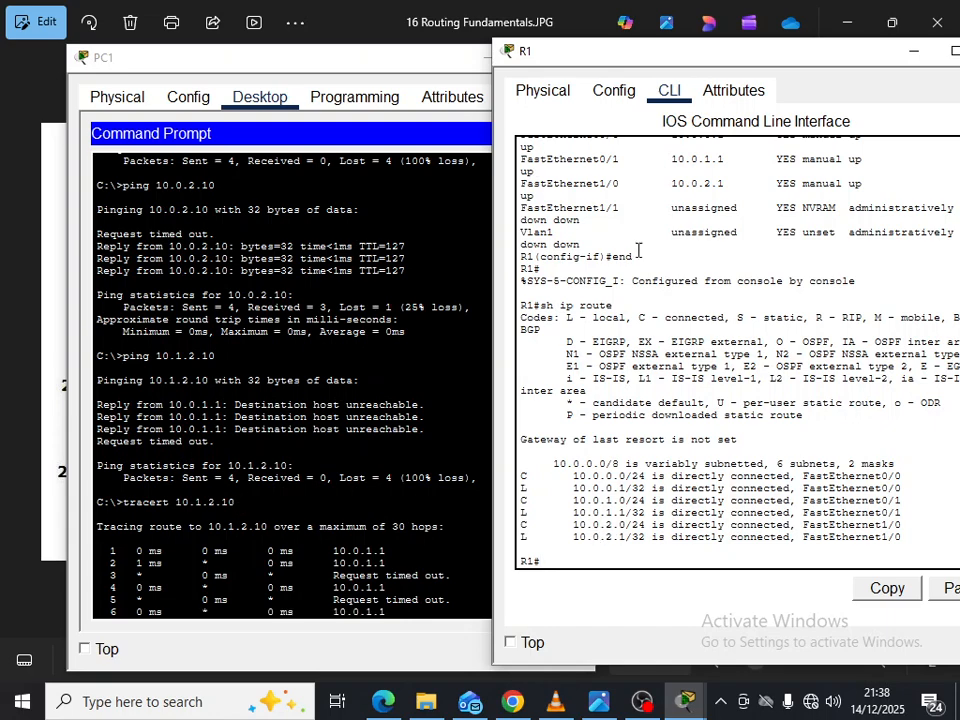
pyautogui.moveTo(696, 60); pyautogui.dragTo(368, 70)
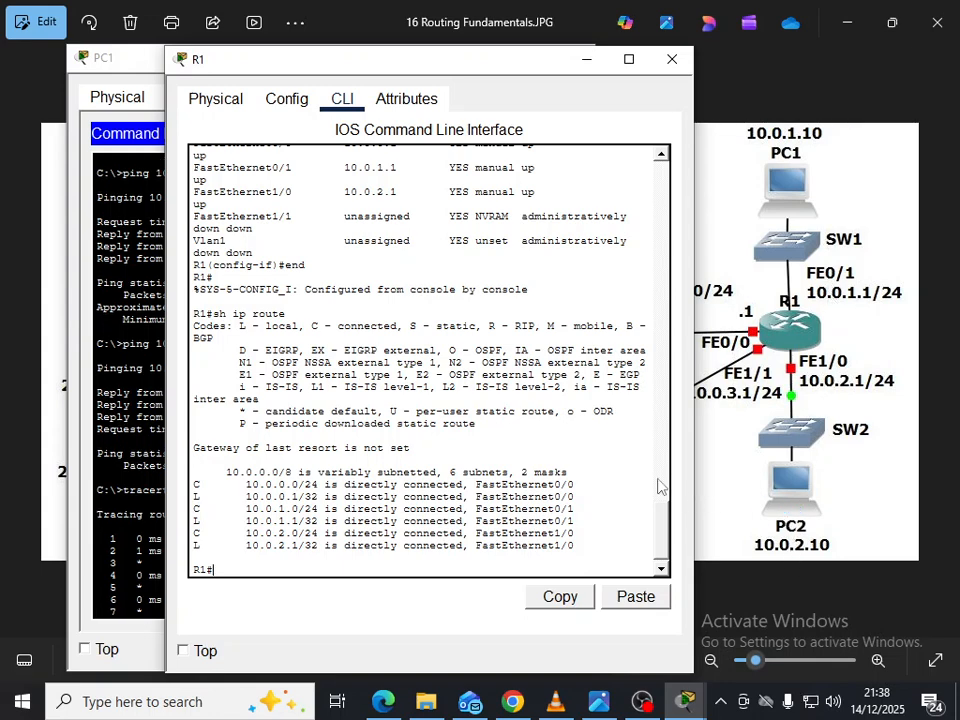
# Stop the running tracert on PC1 and close PC1's window.
pyautogui.hotkey('alt', 'Tab')
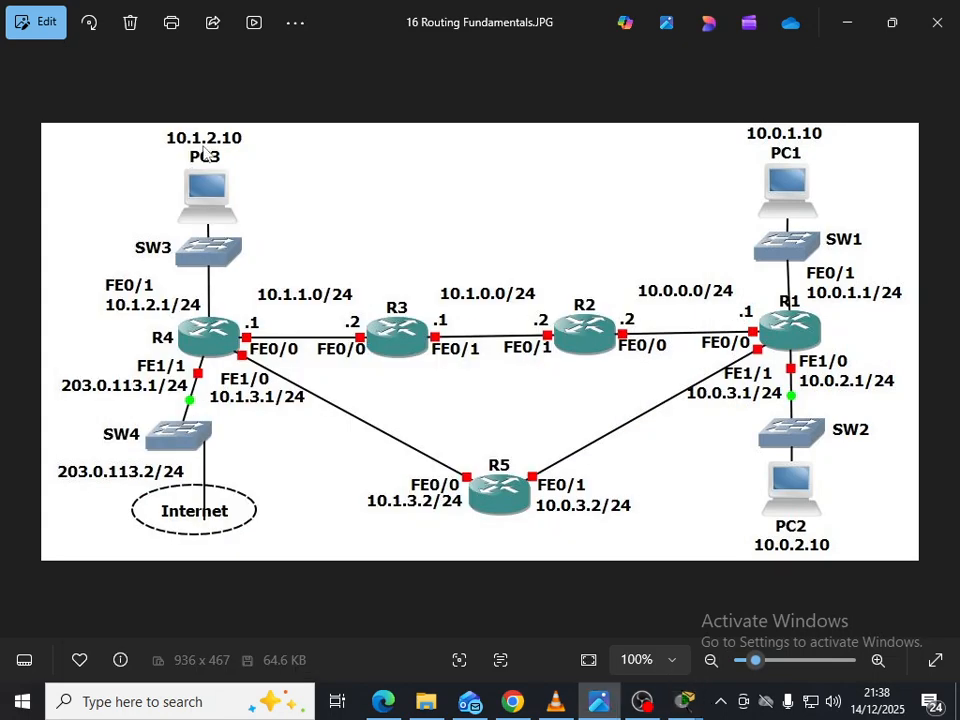
pyautogui.moveTo(683, 706)
pyautogui.click(855, 590)
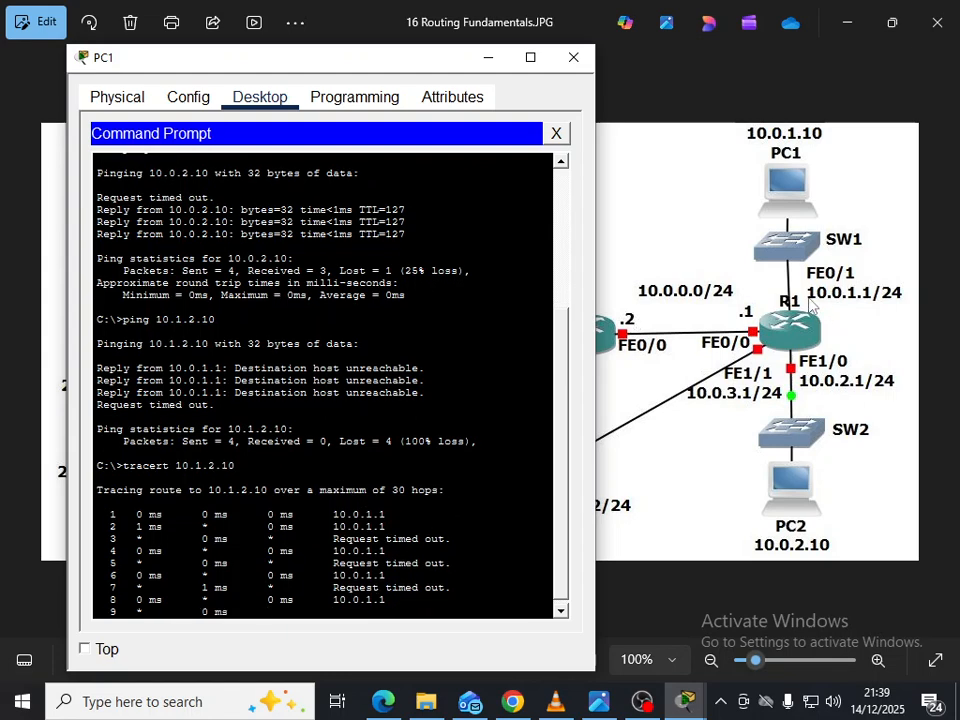
pyautogui.hotkey('ctrl', 'c')
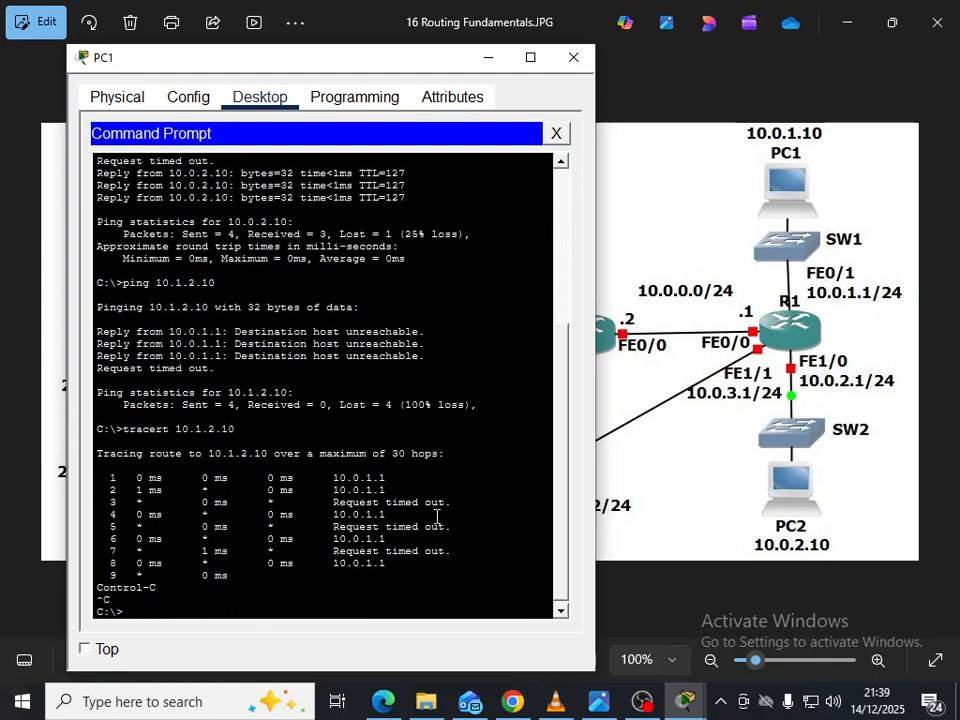
pyautogui.click(573, 57)
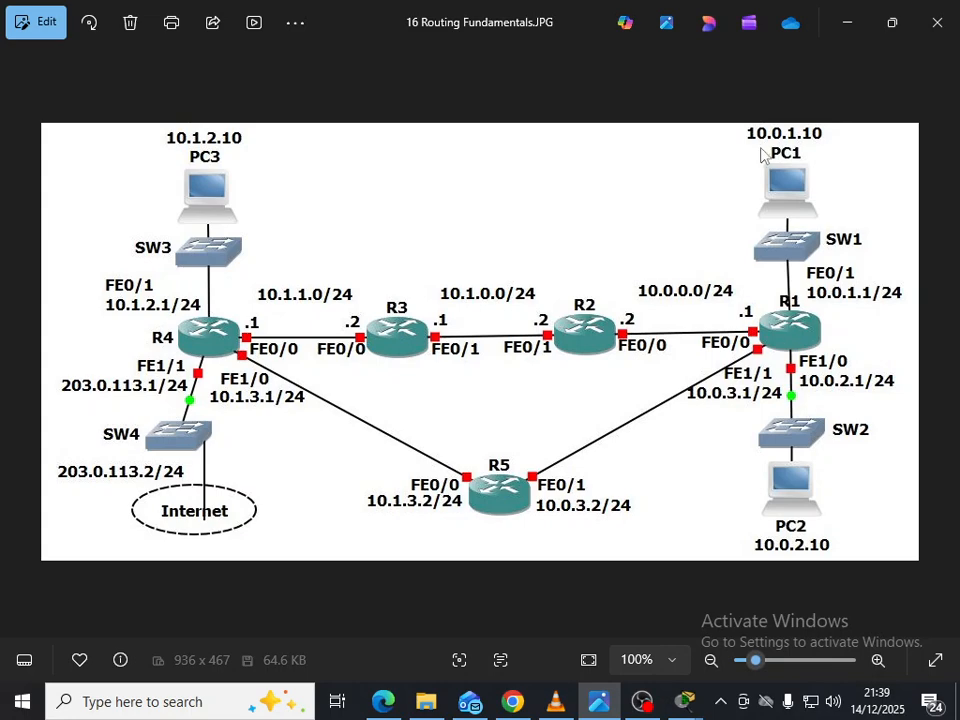
# Return to R1's CLI and enter global configuration mode with conf t.
pyautogui.moveTo(685, 701)
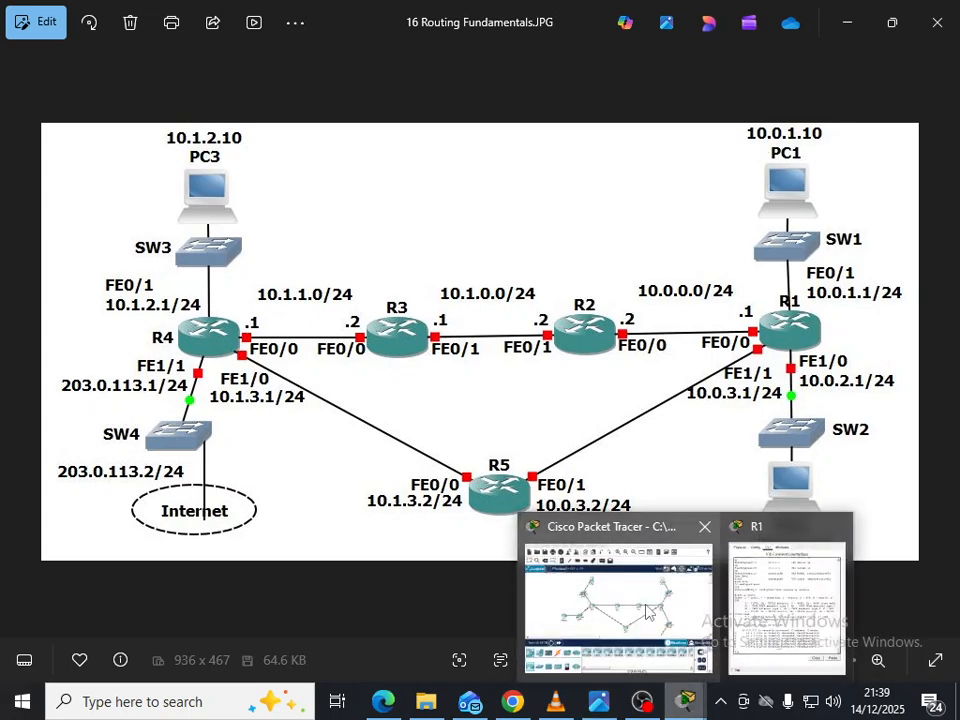
pyautogui.click(648, 614)
pyautogui.click(786, 621)
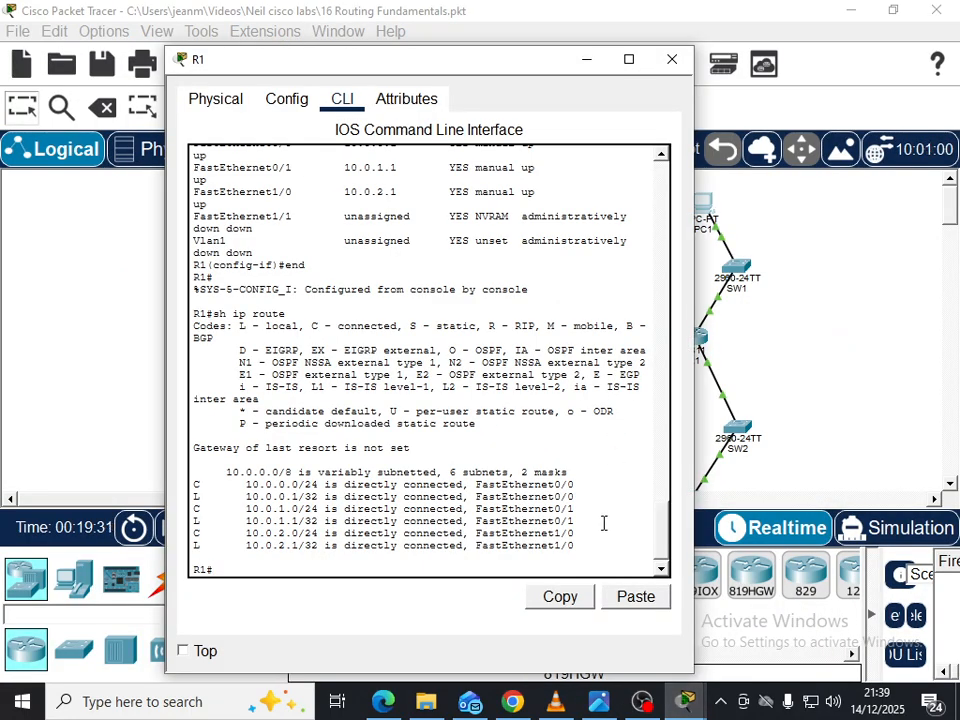
pyautogui.write('conf t')
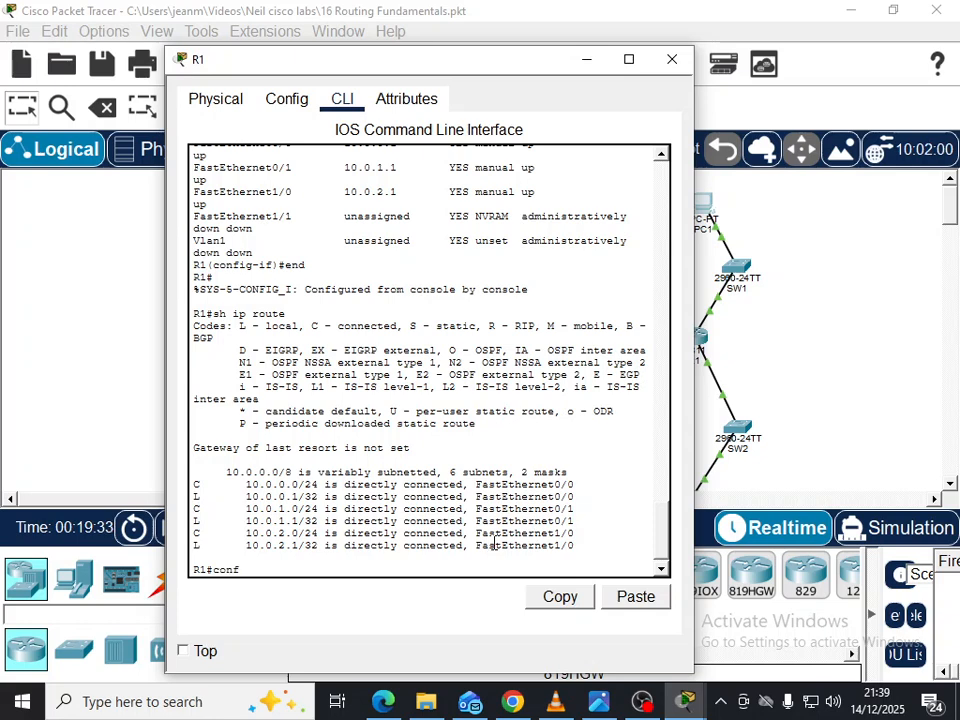
pyautogui.press('Return')
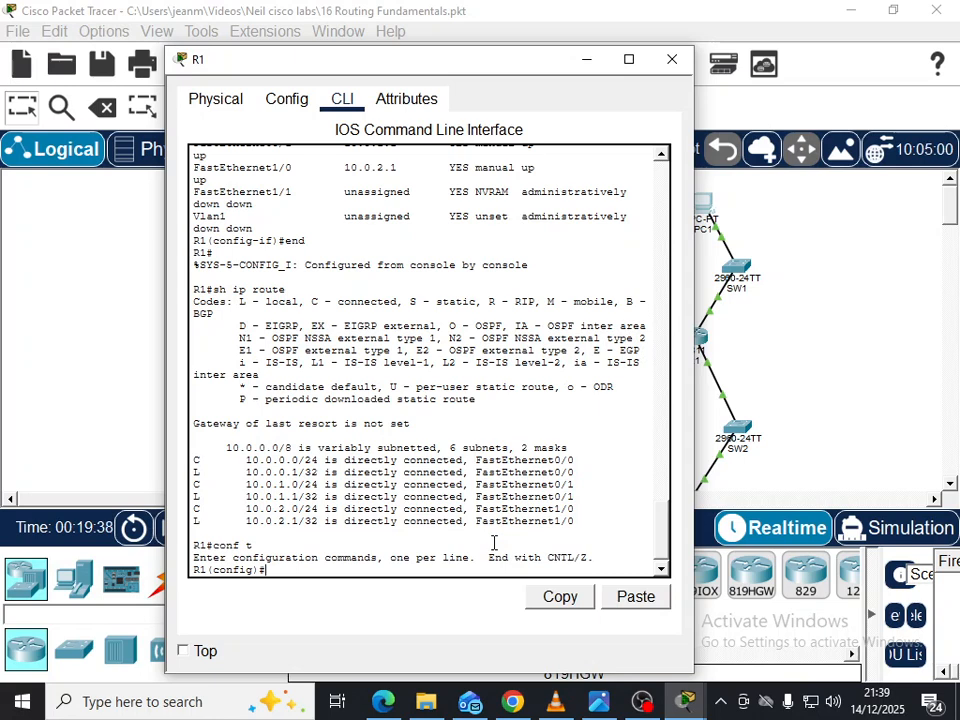
# Add a static route on R1 to network 10.1.0.0 with mask 255.255.255.0 via next hop 10.0.0.2.
pyautogui.write('route')
pyautogui.moveTo(492, 72); pyautogui.dragTo(400, 71)
pyautogui.click(599, 701)
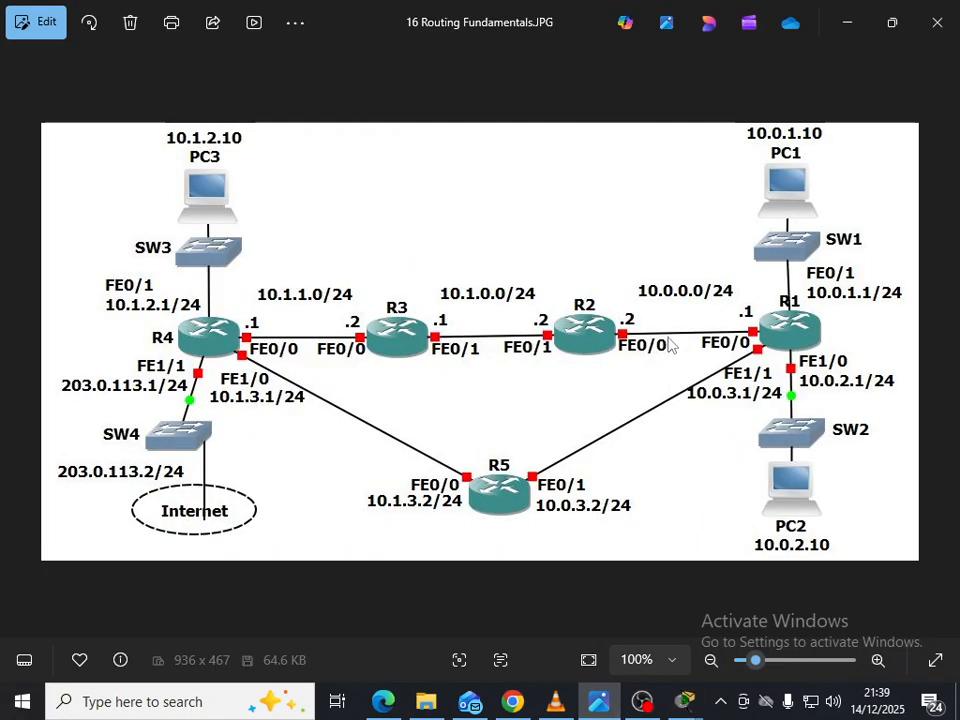
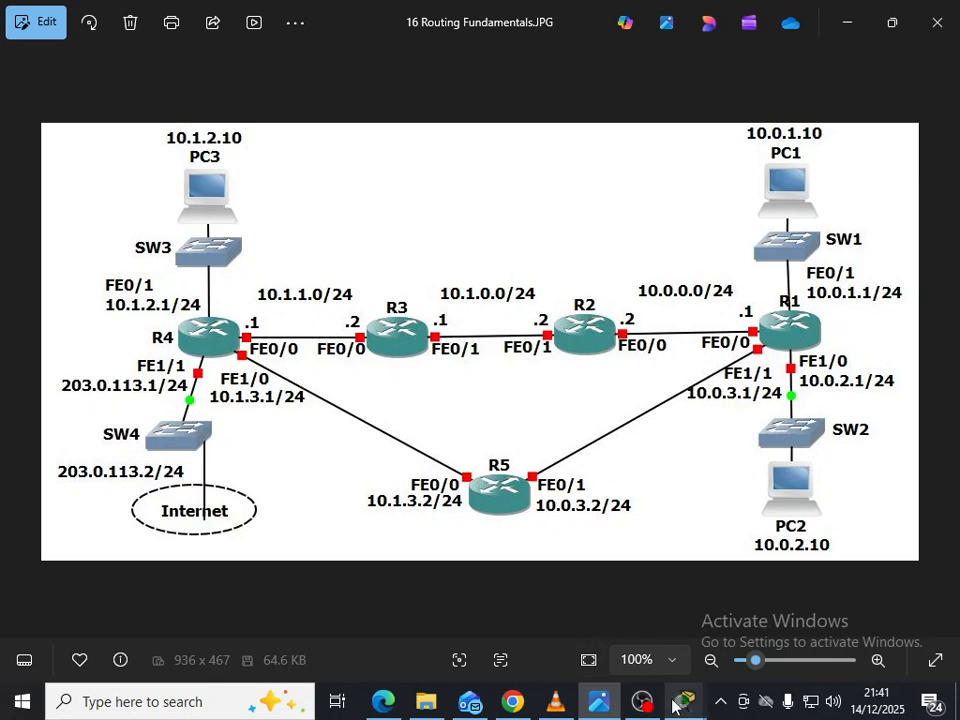
pyautogui.moveTo(677, 706)
pyautogui.click(775, 640)
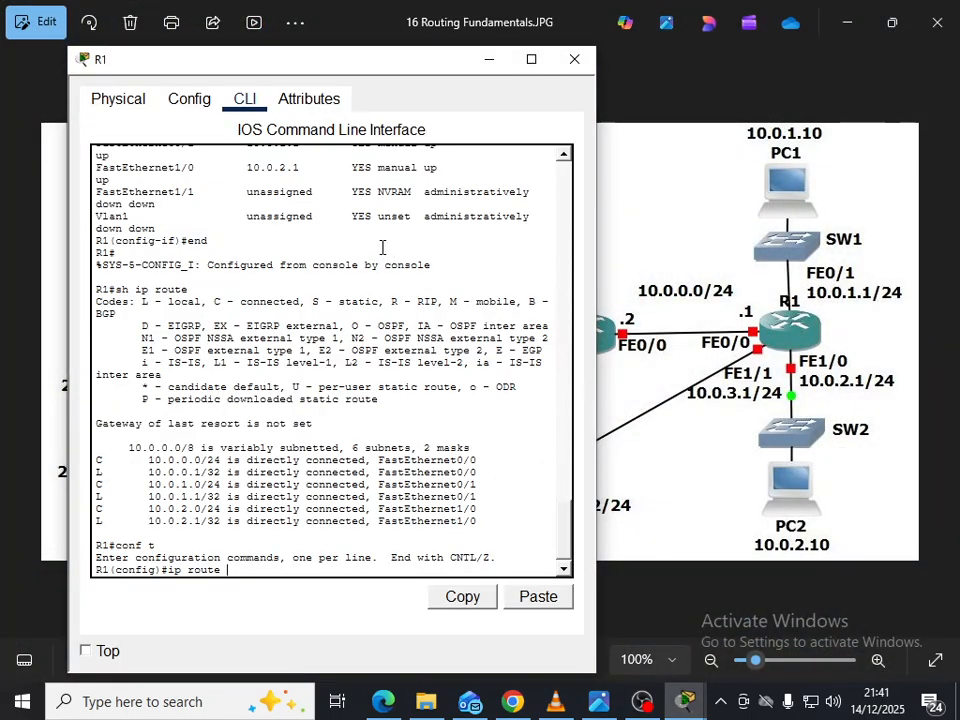
pyautogui.moveTo(335, 70); pyautogui.dragTo(790, 75)
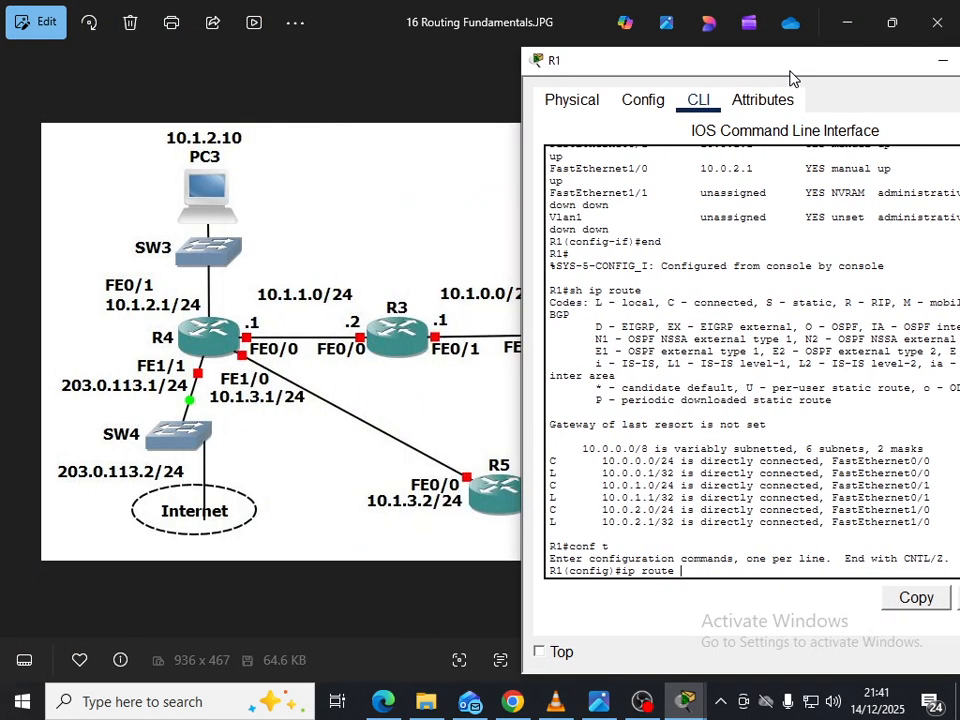
pyautogui.write('10.1.0.0 255.255.255.055.0')
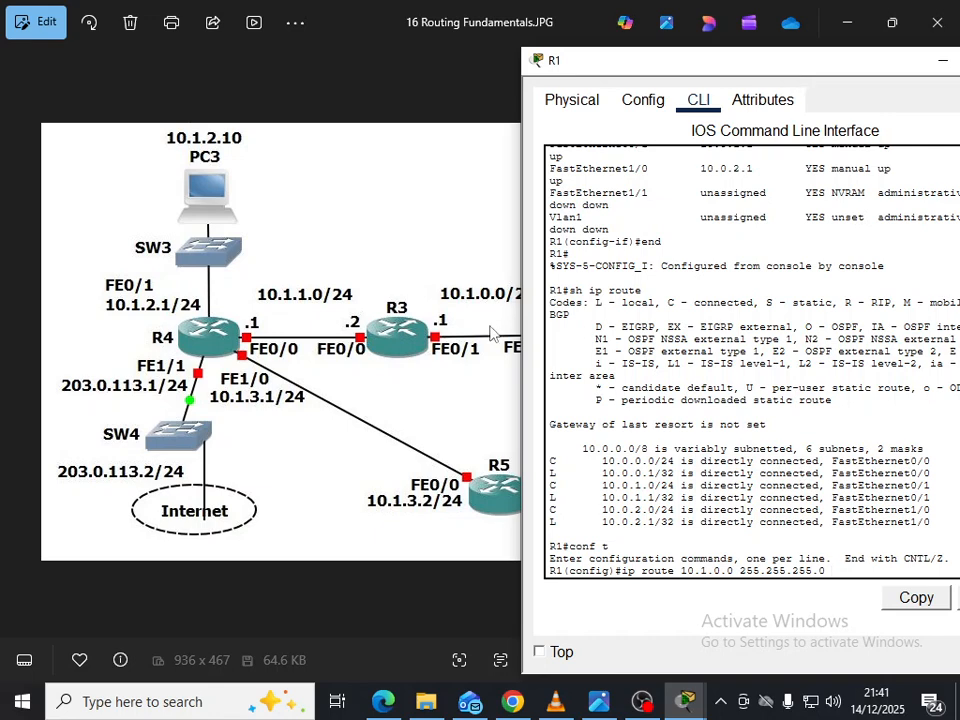
pyautogui.moveTo(694, 71); pyautogui.dragTo(764, 62)
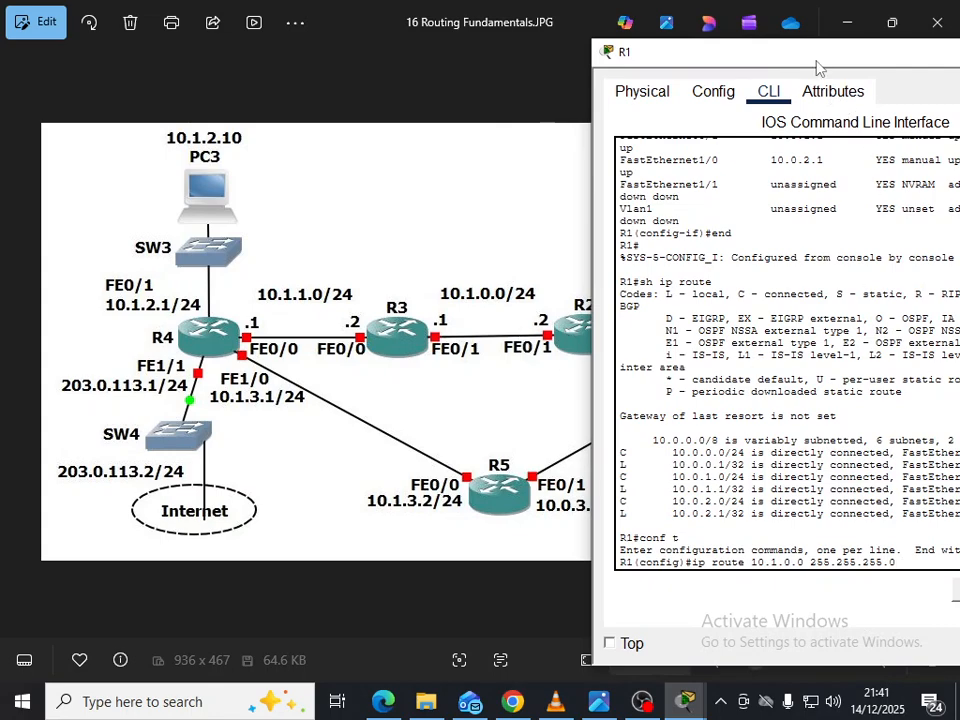
pyautogui.moveTo(818, 68); pyautogui.dragTo(285, 61)
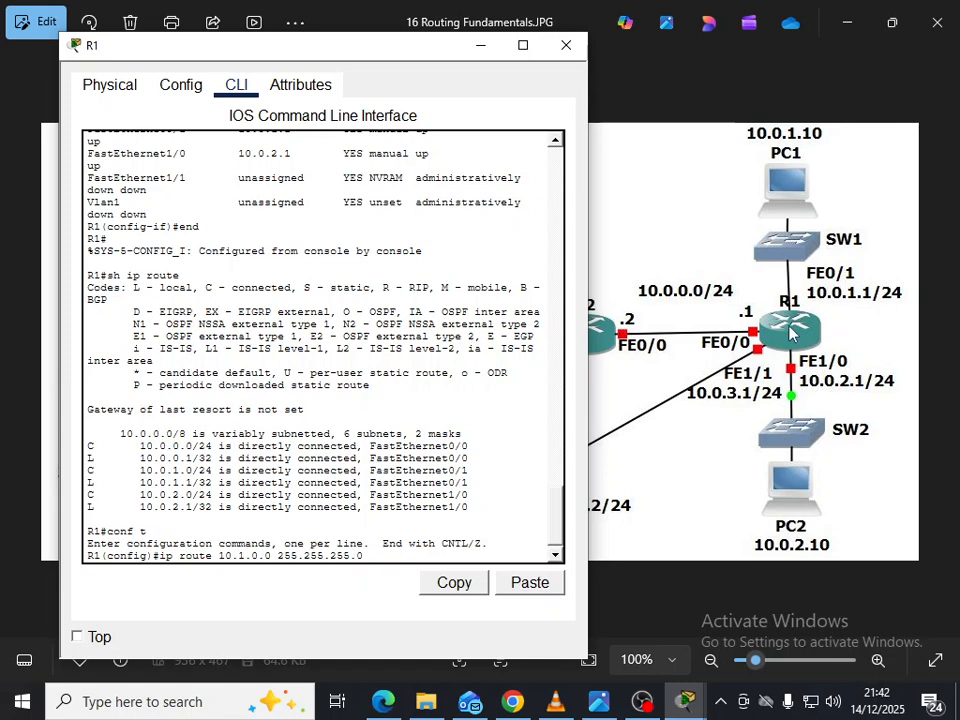
pyautogui.write('10.0.0.2')
pyautogui.moveTo(308, 48); pyautogui.dragTo(537, 340)
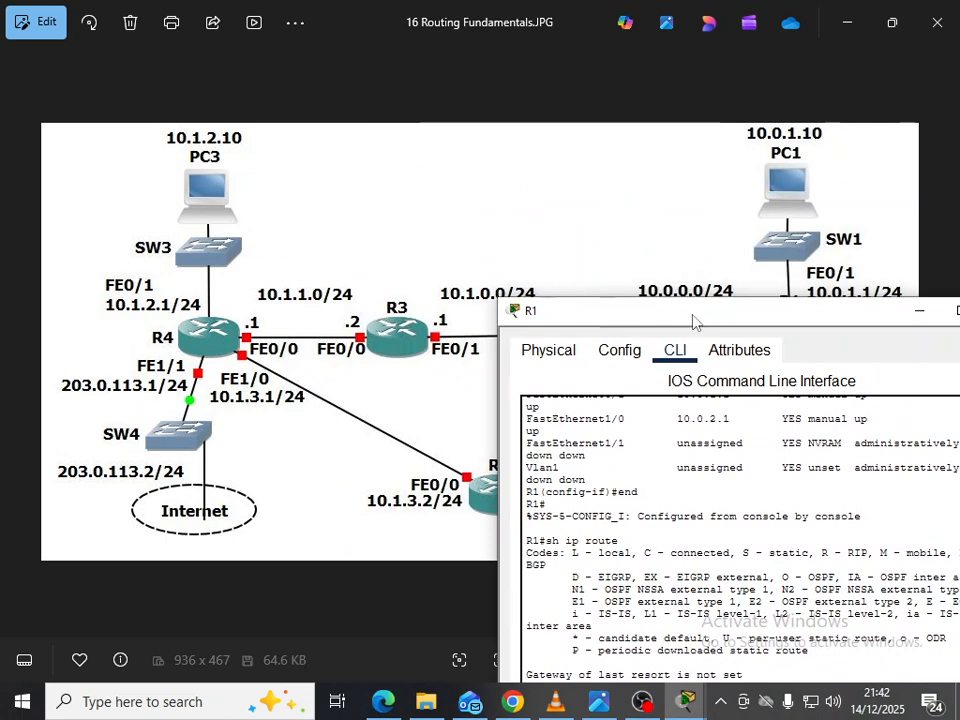
pyautogui.moveTo(694, 321); pyautogui.dragTo(674, 388)
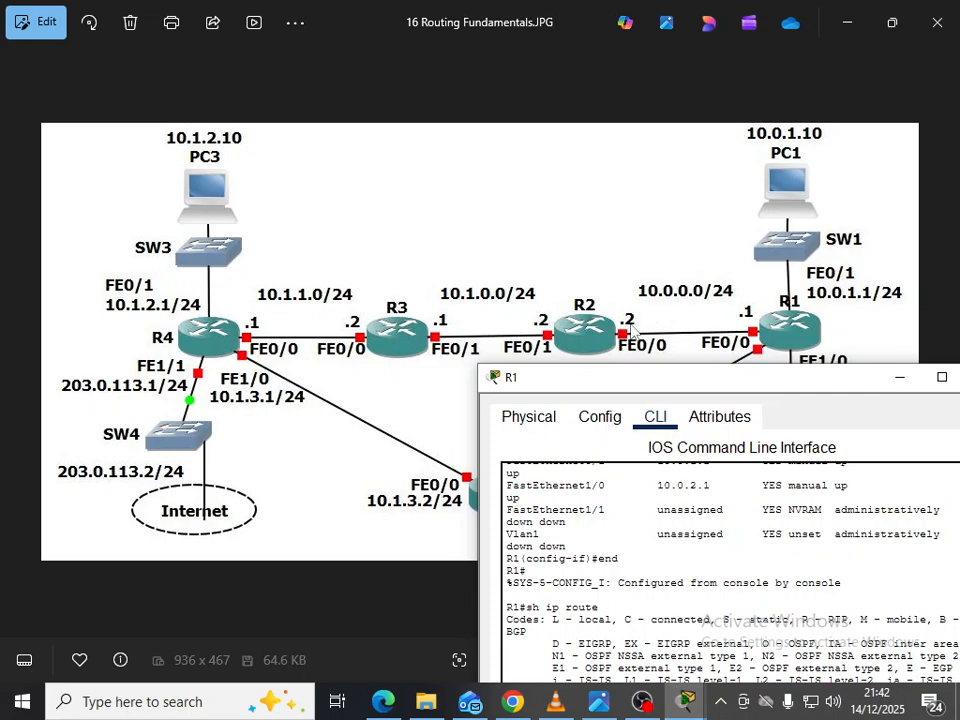
pyautogui.moveTo(732, 382); pyautogui.dragTo(587, 79)
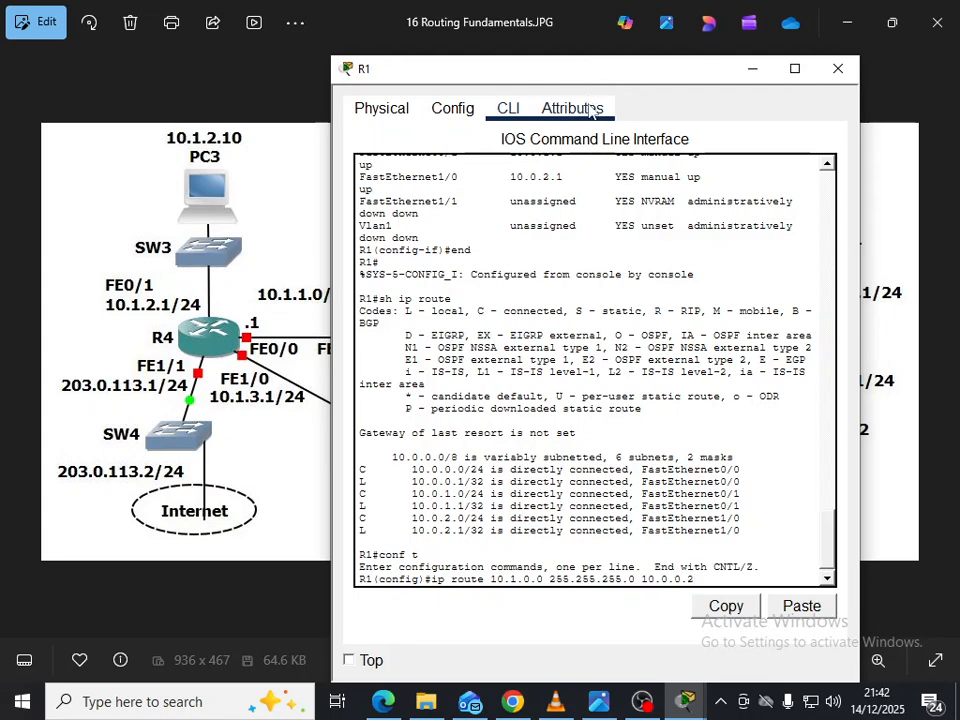
pyautogui.press('Return')
# Add a static route on R1 to network 10.1.1.0 with mask 255.255.255.0 via next hop 10.0.0.2.
pyautogui.moveTo(405, 65); pyautogui.dragTo(600, 43)
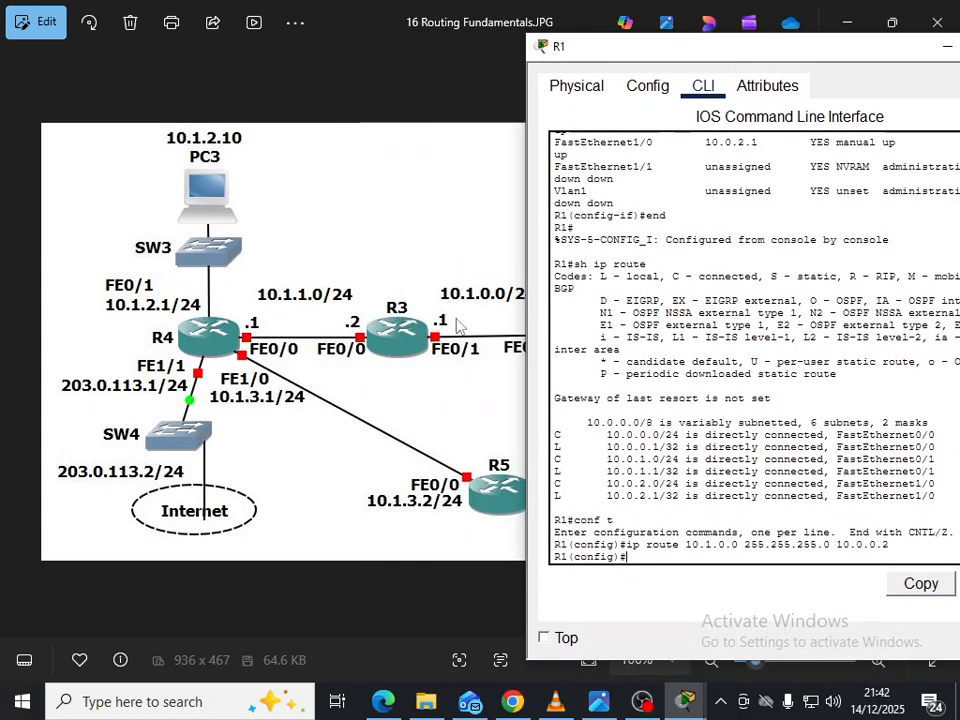
pyautogui.press('Up')
pyautogui.press('Left')
pyautogui.press('Left')
pyautogui.press('Left')
pyautogui.press('Left')
pyautogui.press('Left')
pyautogui.press('Left')
pyautogui.press('Left')
pyautogui.press('Down')
pyautogui.press('Up')
pyautogui.press('Left')
pyautogui.press('Left')
pyautogui.press('Left')
pyautogui.press('Left')
pyautogui.press('Left')
pyautogui.press('Left')
pyautogui.press('Left')
pyautogui.press('Left')
pyautogui.press('Left')
pyautogui.press('Left')
pyautogui.press('Left')
pyautogui.press('Left')
pyautogui.press('Left')
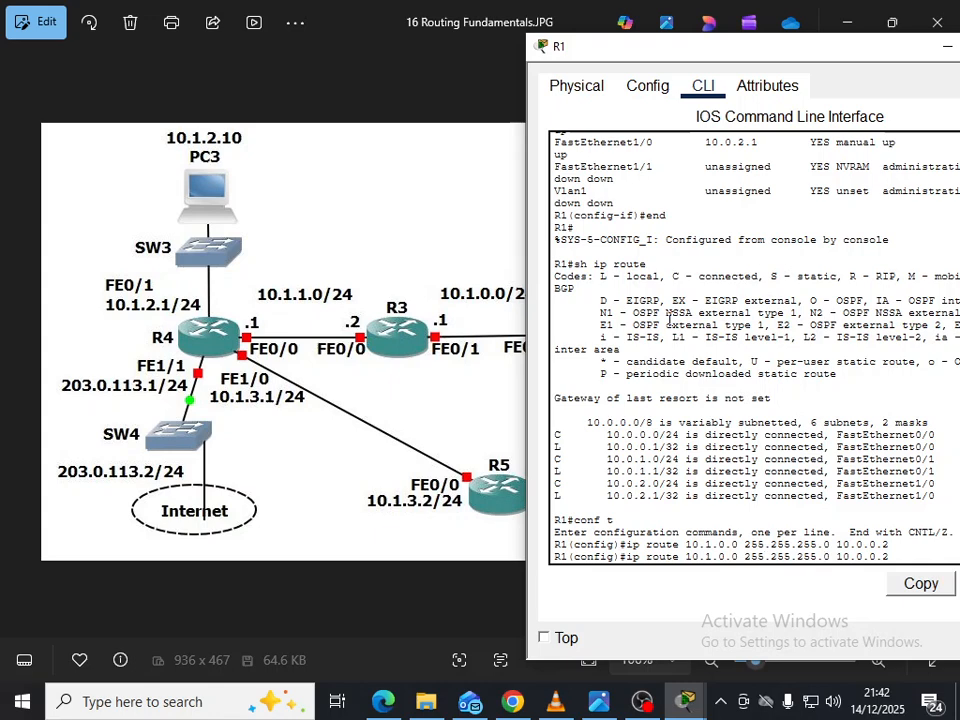
pyautogui.press('Left')
pyautogui.press('Left')
pyautogui.press('Left')
pyautogui.press('Left')
pyautogui.press('BackSpace')
pyautogui.write('1')
pyautogui.press('Return')
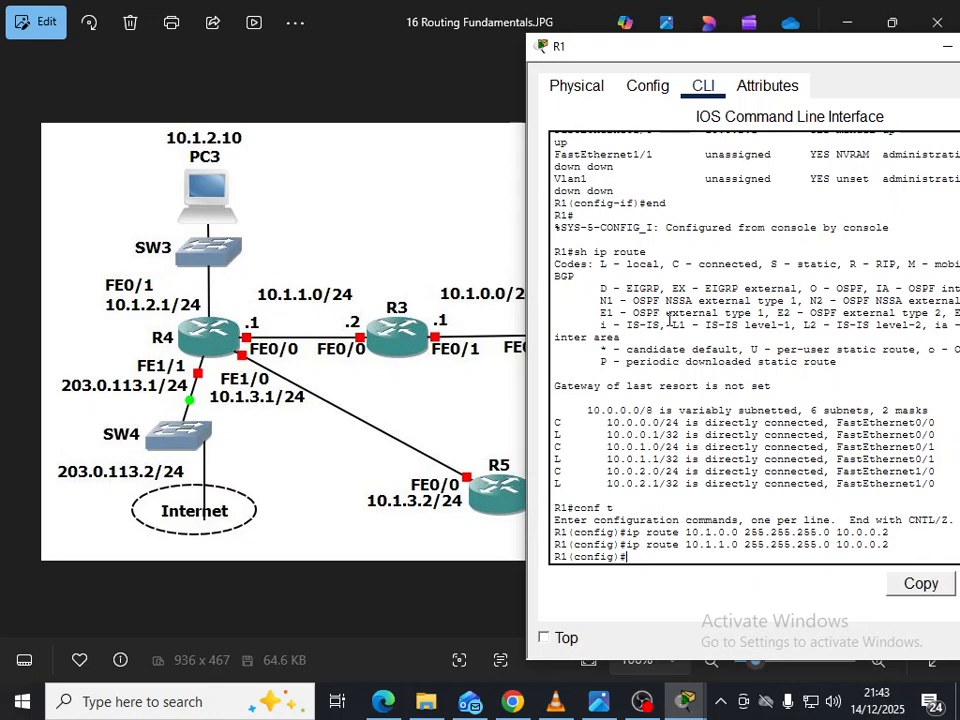
# Add a static route on R1 to network 10.1.2.0 with mask 255.255.255.0 via next hop 10.0.0.2.
pyautogui.press('Up')
pyautogui.press('Left')
pyautogui.press('Left')
pyautogui.press('Left')
pyautogui.press('Left')
pyautogui.press('Left')
pyautogui.press('Left')
pyautogui.press('Left')
pyautogui.press('Left')
pyautogui.press('Left')
pyautogui.press('Left')
pyautogui.press('Left')
pyautogui.press('Left')
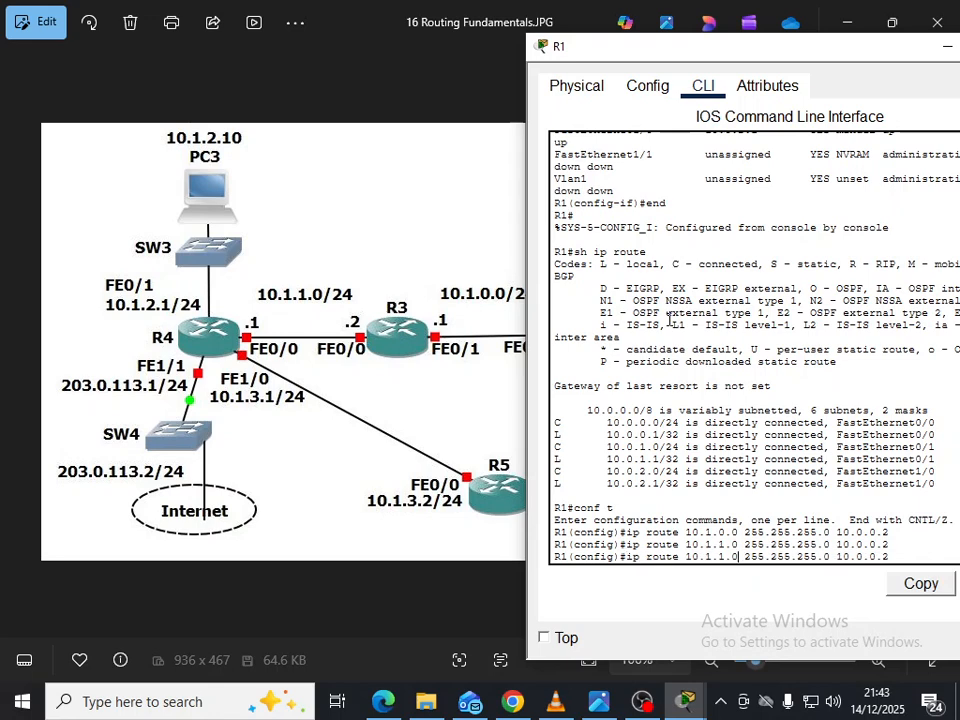
pyautogui.press('BackSpace')
pyautogui.write('2')
pyautogui.press('Return')
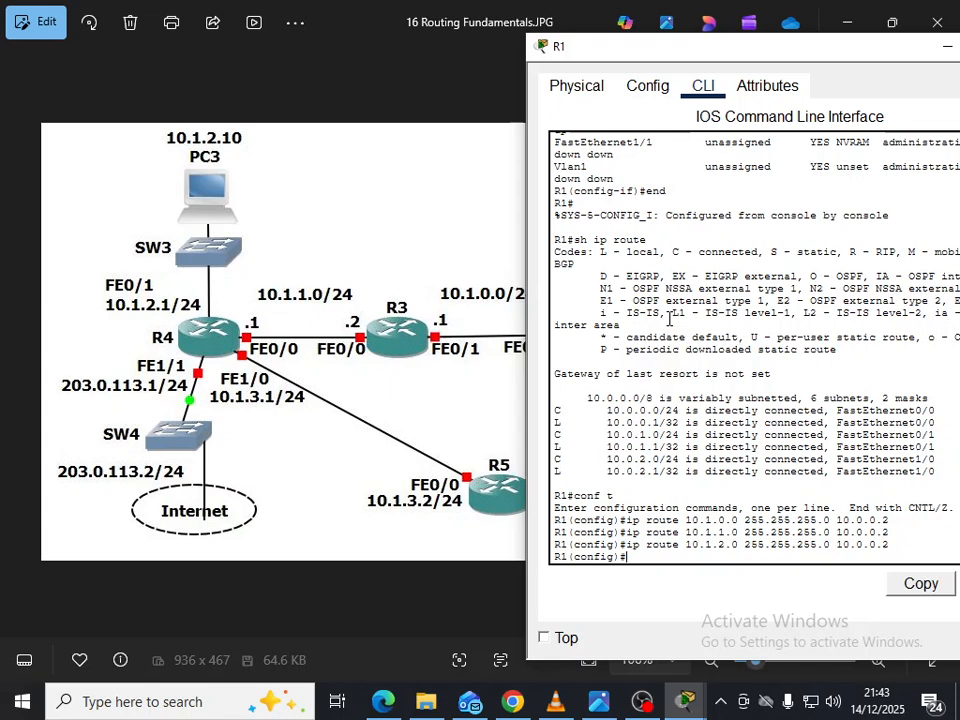
# Close R1's window, open R2's CLI and exit its interface configuration back to global configuration mode.
pyautogui.moveTo(739, 57); pyautogui.dragTo(473, 68)
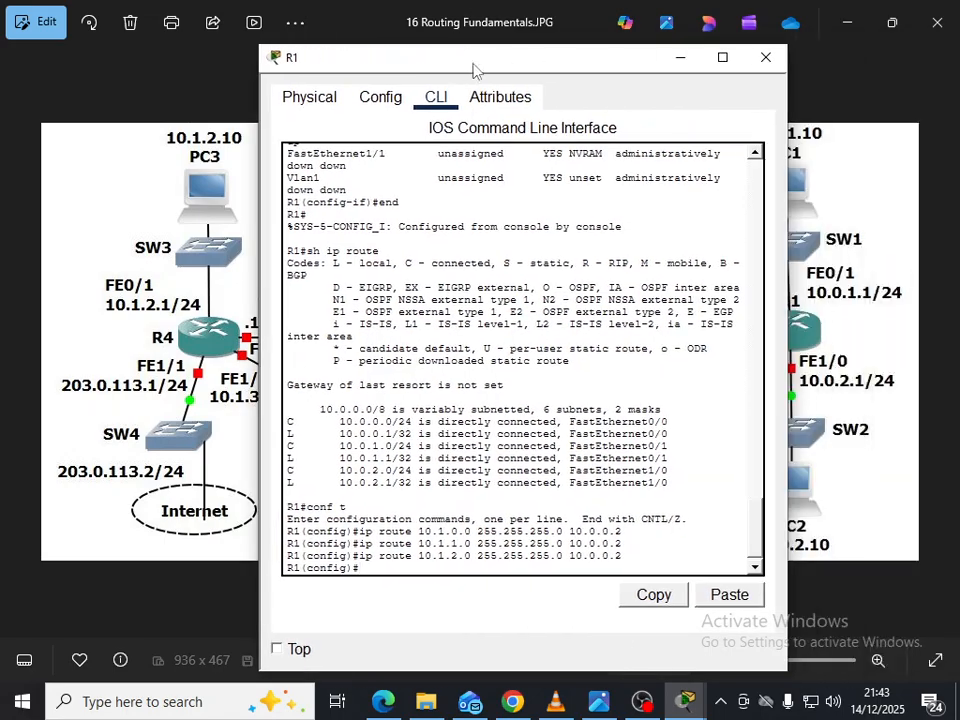
pyautogui.click(764, 58)
pyautogui.click(685, 701)
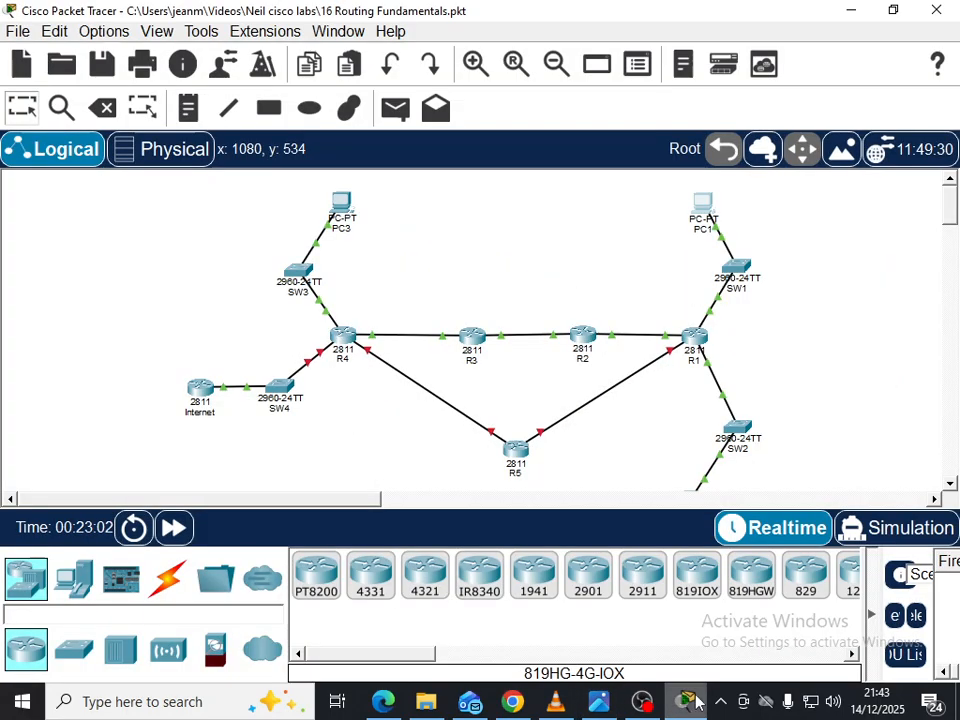
pyautogui.click(584, 340)
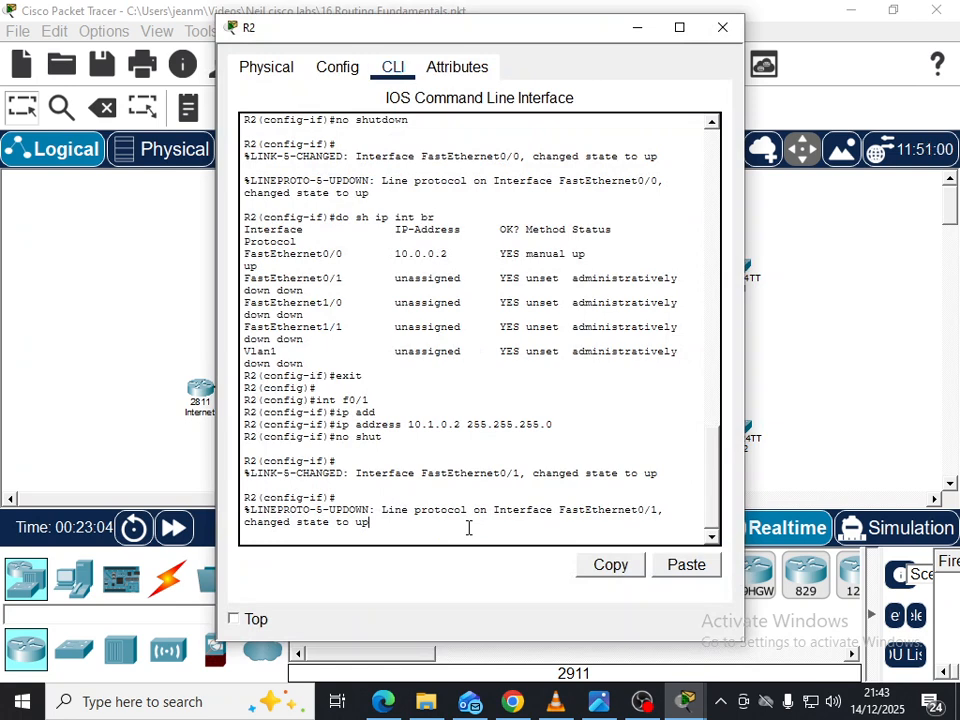
pyautogui.press('Return')
pyautogui.press('Return')
pyautogui.write('exit')
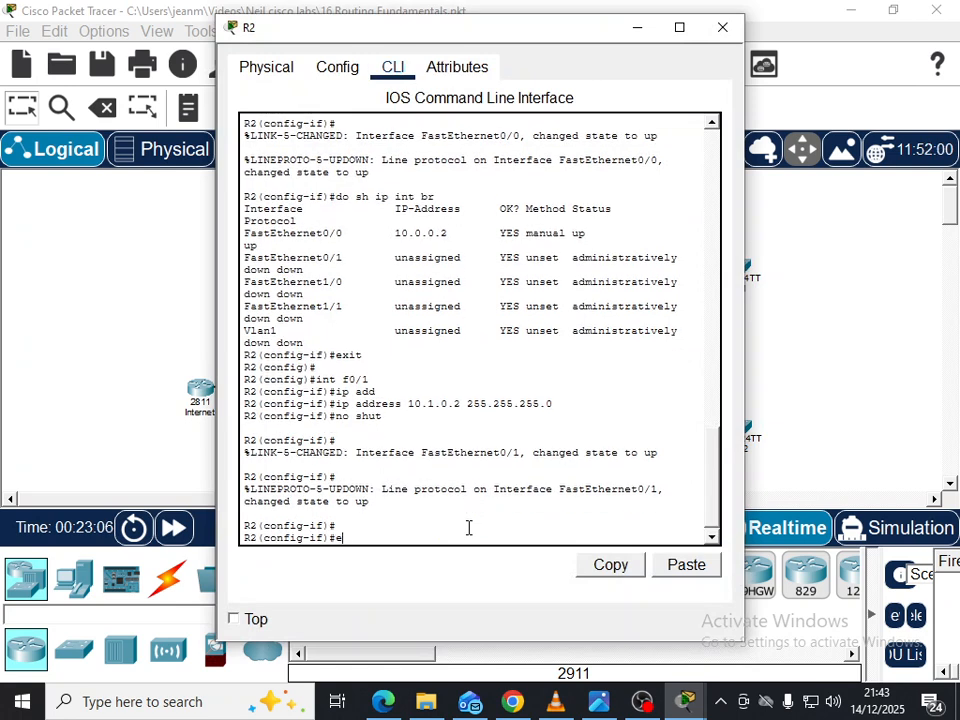
pyautogui.press('Return')
pyautogui.press('Return')
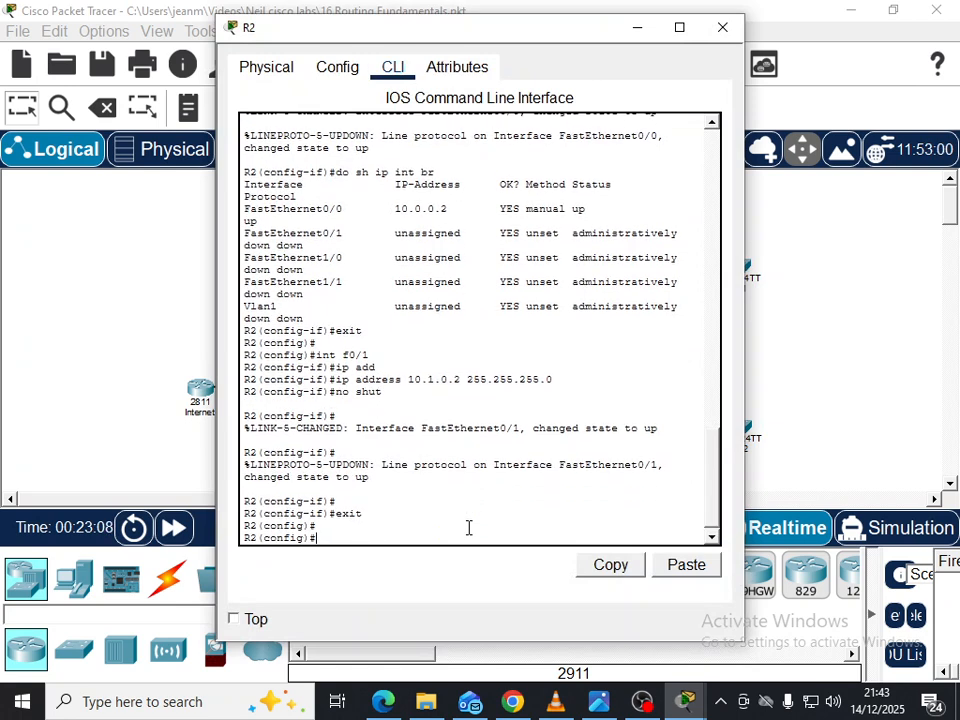
# With R2's CLI over the network diagram, add a static route to 10.0.1.0 with mask 255.255.255.0 via next hop 10.0.0.1.
pyautogui.hotkey('alt', 'Tab')
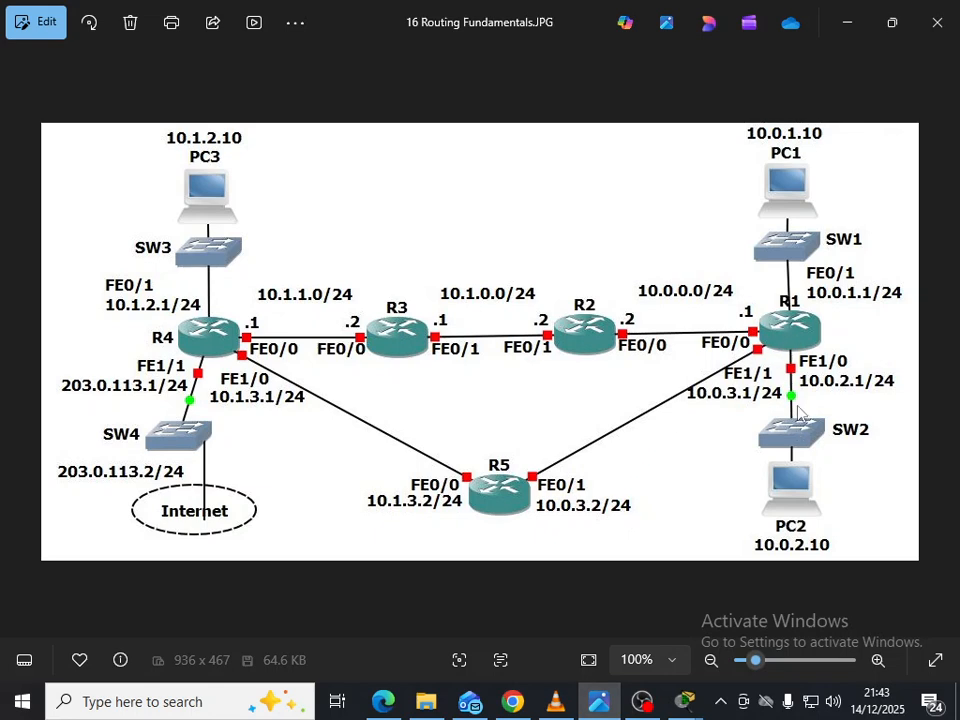
pyautogui.moveTo(676, 712)
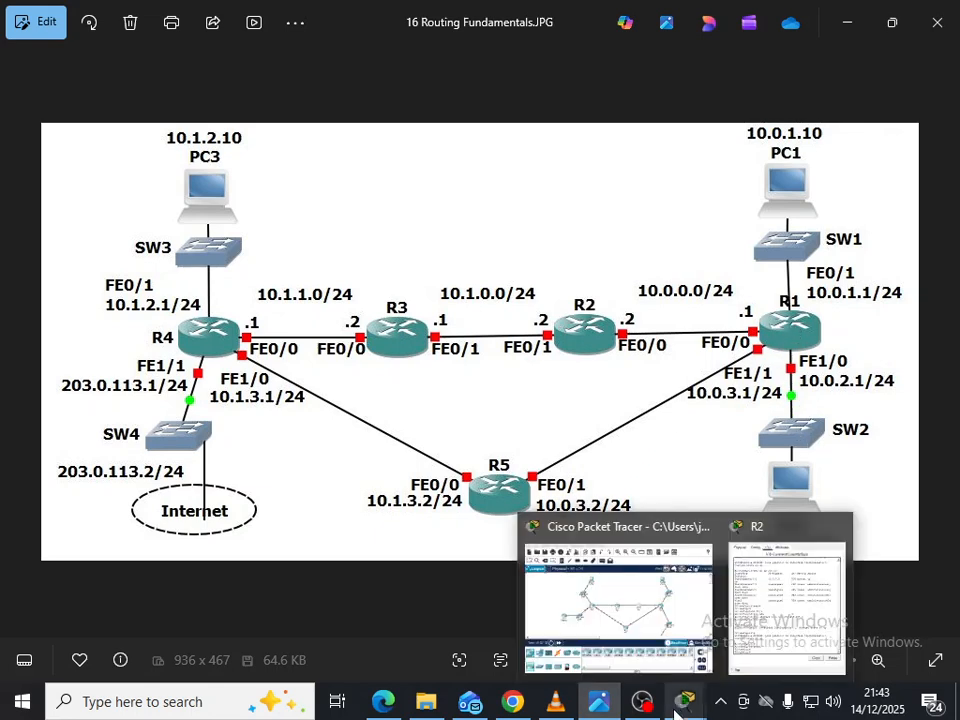
pyautogui.click(785, 600)
pyautogui.moveTo(490, 47); pyautogui.dragTo(362, 36)
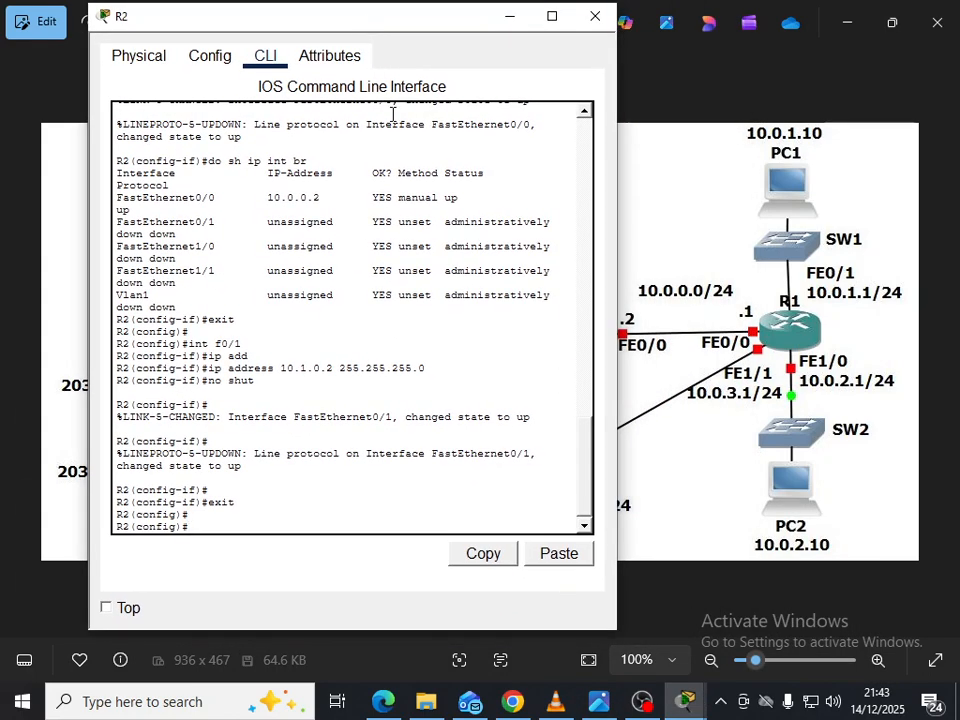
pyautogui.write('ip rou')
pyautogui.press('Tab')
pyautogui.press('BackSpace')
pyautogui.write('ute')
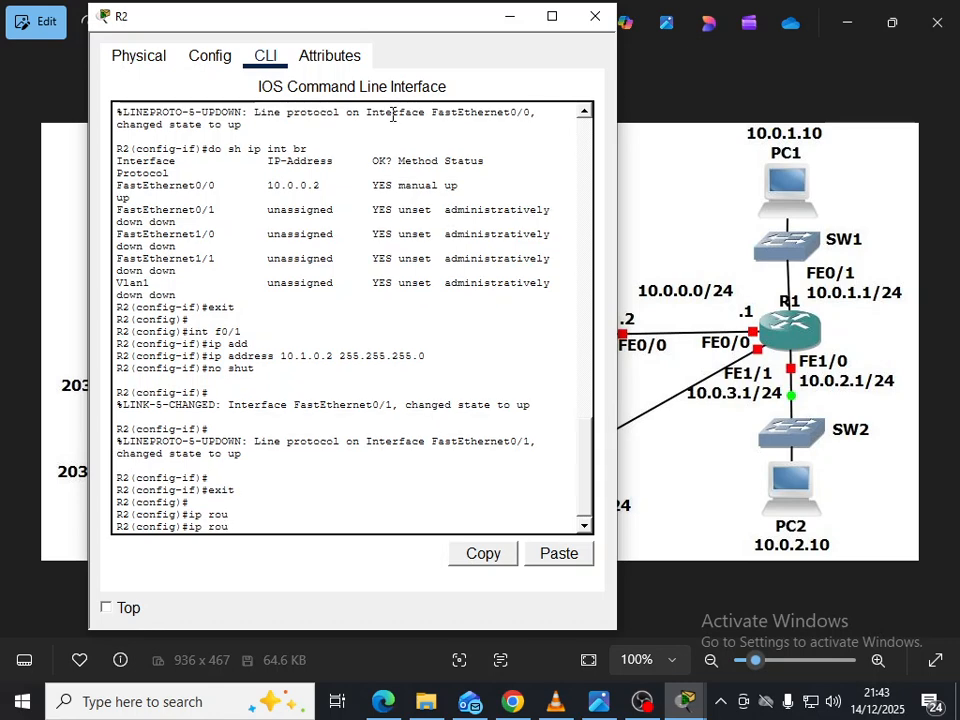
pyautogui.press('Tab')
pyautogui.press('BackSpace')
pyautogui.press('BackSpace')
pyautogui.press('BackSpace')
pyautogui.press('Tab')
pyautogui.write('te')
pyautogui.press('Tab')
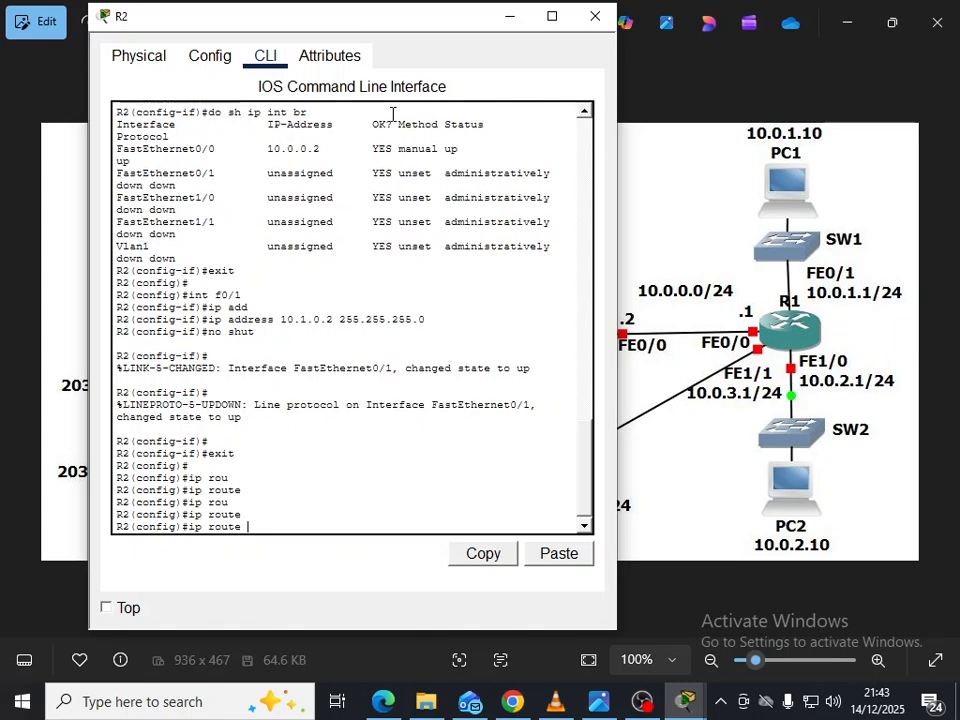
pyautogui.write('10.0.1.0 255.255')
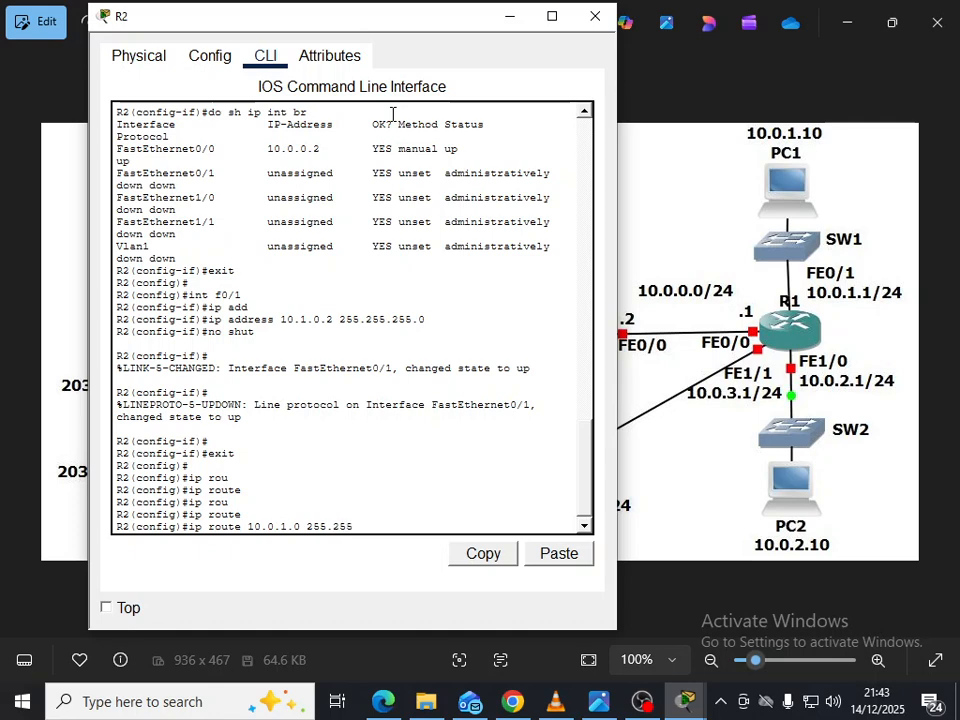
pyautogui.write('.255.0 10.0.0.1')
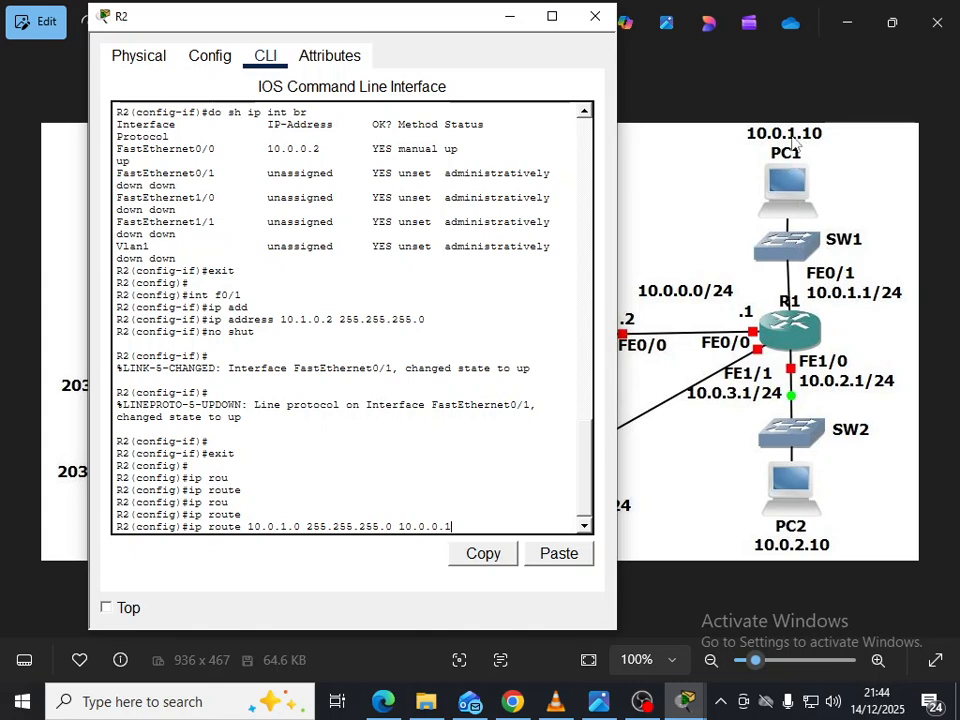
pyautogui.press('Return')
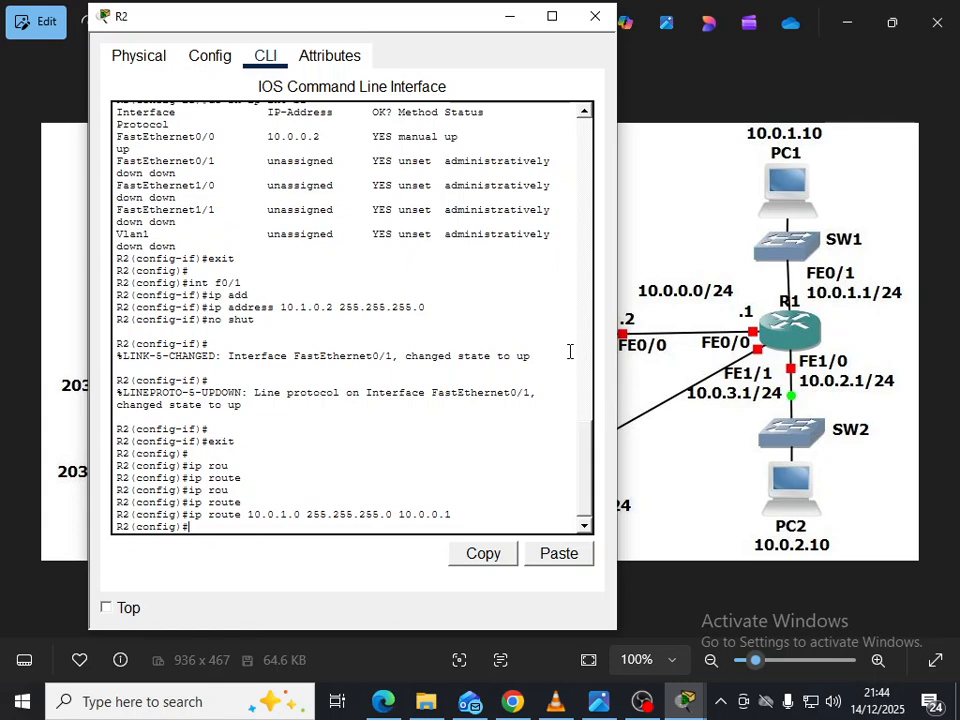
# Add a static route on R2 to network 10.0.2.0 with mask 255.255.255.0 via next hop 10.0.0.1.
pyautogui.press('Up')
pyautogui.press('Left')
pyautogui.press('Left')
pyautogui.press('Left')
pyautogui.press('Left')
pyautogui.press('Left')
pyautogui.press('Left')
pyautogui.press('Left')
pyautogui.press('Left')
pyautogui.press('Left')
pyautogui.press('Left')
pyautogui.press('Left')
pyautogui.press('Left')
pyautogui.press('Left')
pyautogui.press('Left')
pyautogui.press('Left')
pyautogui.press('Left')
pyautogui.press('Left')
pyautogui.press('Left')
pyautogui.press('Left')
pyautogui.press('Left')
pyautogui.press('Left')
pyautogui.press('Left')
pyautogui.press('BackSpace')
pyautogui.write('2')
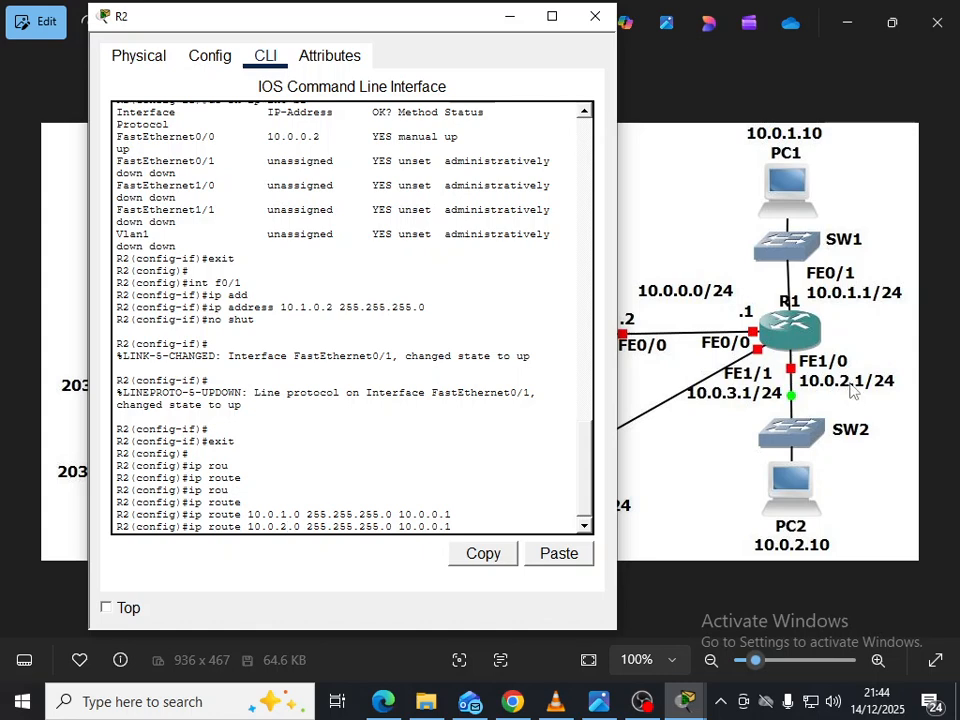
pyautogui.press('Return')
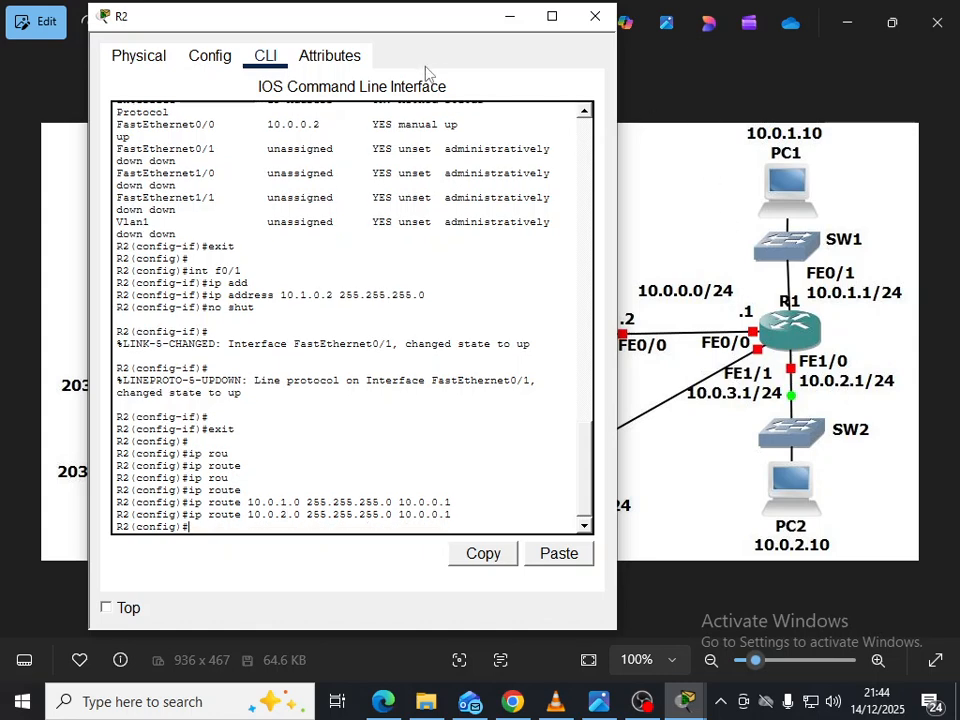
# Add a static route on R2 to network 10.1.1.0 with mask 255.255.255.0 via next hop 10.1.0.1.
pyautogui.moveTo(381, 24); pyautogui.dragTo(764, 72)
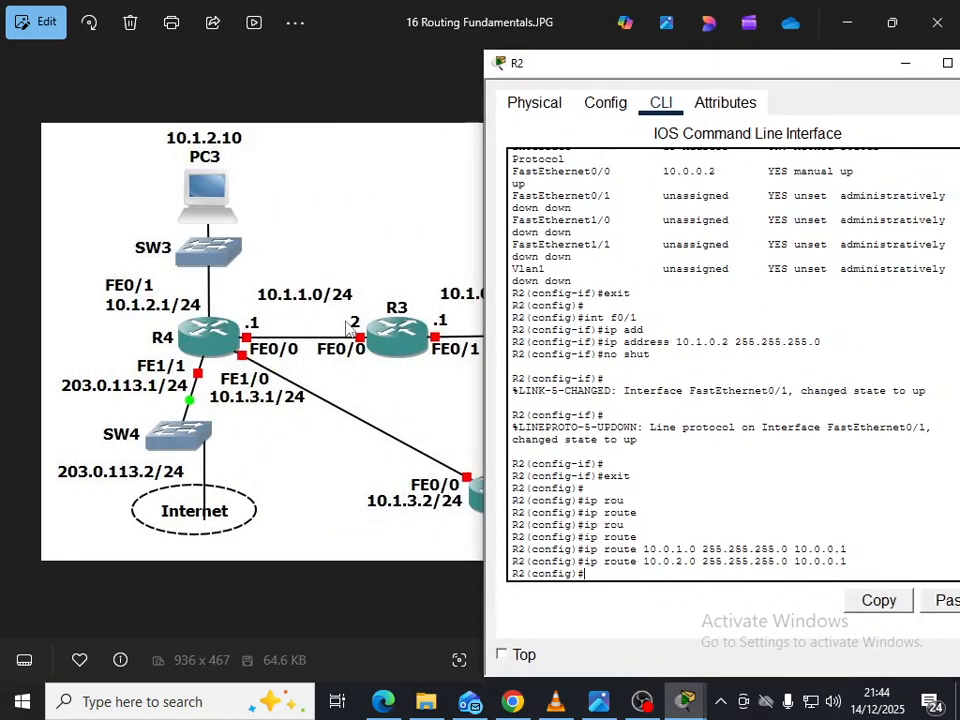
pyautogui.press('Up')
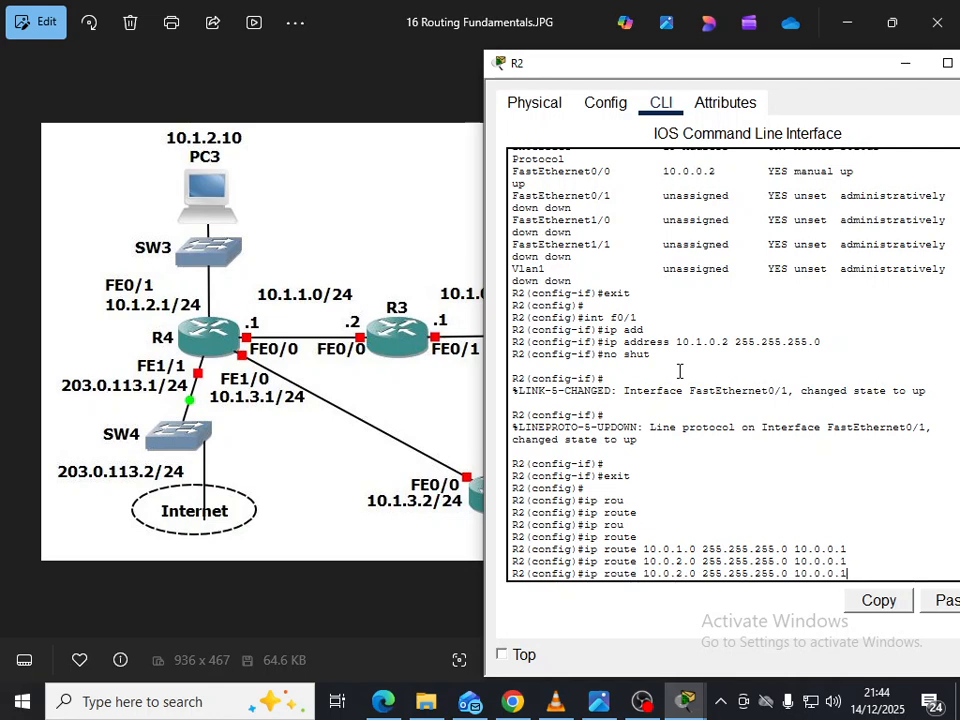
pyautogui.press('Left')
pyautogui.press('Left')
pyautogui.press('Left')
pyautogui.press('Left')
pyautogui.press('Left')
pyautogui.press('Left')
pyautogui.press('Left')
pyautogui.press('Left')
pyautogui.press('Left')
pyautogui.press('Left')
pyautogui.press('Left')
pyautogui.press('Left')
pyautogui.press('Left')
pyautogui.press('Left')
pyautogui.press('Left')
pyautogui.press('Left')
pyautogui.press('Left')
pyautogui.press('Left')
pyautogui.press('Left')
pyautogui.press('Left')
pyautogui.press('BackSpace')
pyautogui.press('BackSpace')
pyautogui.write('1.1')
pyautogui.moveTo(553, 72); pyautogui.dragTo(692, 79)
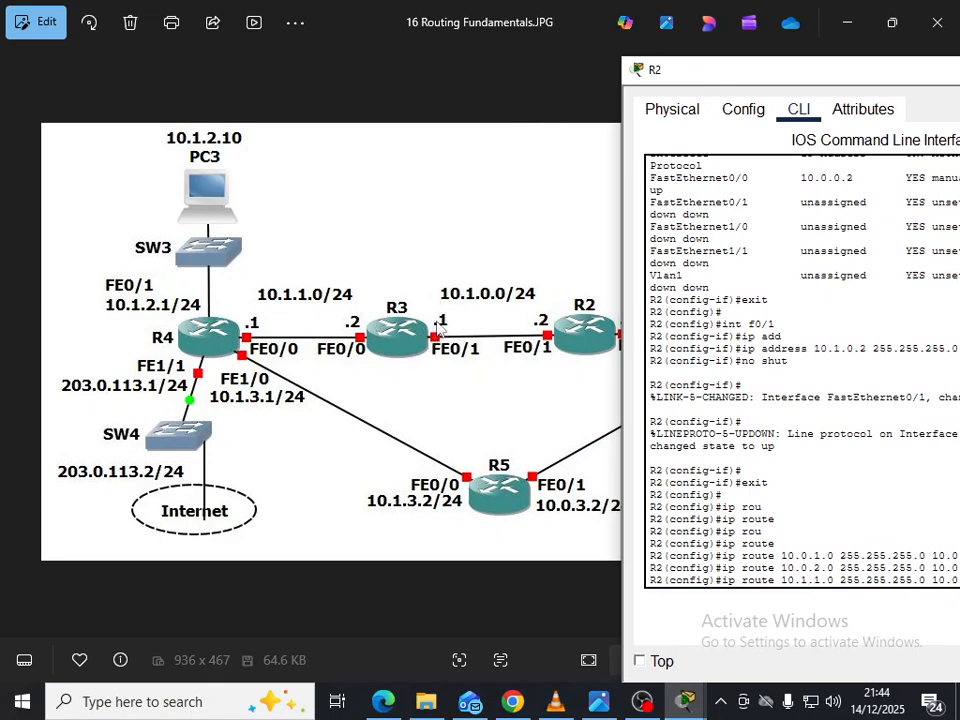
pyautogui.moveTo(729, 80); pyautogui.dragTo(640, 73)
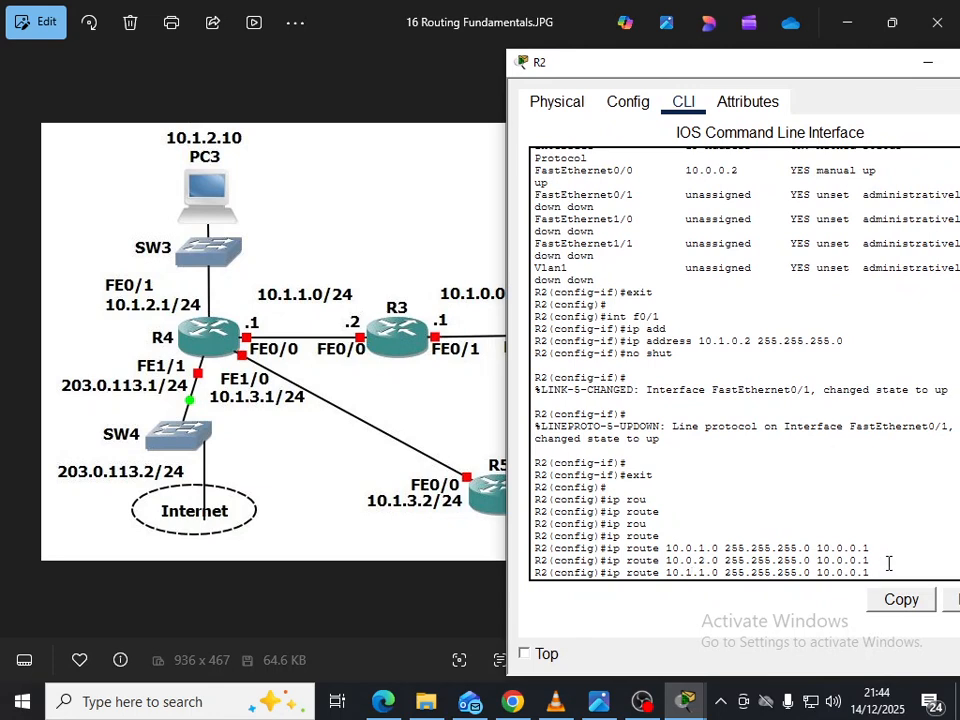
pyautogui.press('Right')
pyautogui.press('Right')
pyautogui.press('Right')
pyautogui.press('Right')
pyautogui.press('Right')
pyautogui.press('Right')
pyautogui.press('Right')
pyautogui.press('Right')
pyautogui.press('Right')
pyautogui.press('Right')
pyautogui.press('Right')
pyautogui.press('Right')
pyautogui.press('Right')
pyautogui.press('Right')
pyautogui.press('Right')
pyautogui.press('Right')
pyautogui.press('Right')
pyautogui.press('Right')
pyautogui.press('Right')
pyautogui.press('Right')
pyautogui.press('Right')
pyautogui.press('Right')
pyautogui.press('Right')
pyautogui.press('Right')
pyautogui.press('BackSpace')
pyautogui.write('1')
pyautogui.press('Return')
# Add a static route on R2 to network 10.2.1.0 with mask 255.255.255.0 via next hop 10.1.0.1.
pyautogui.press('Up')
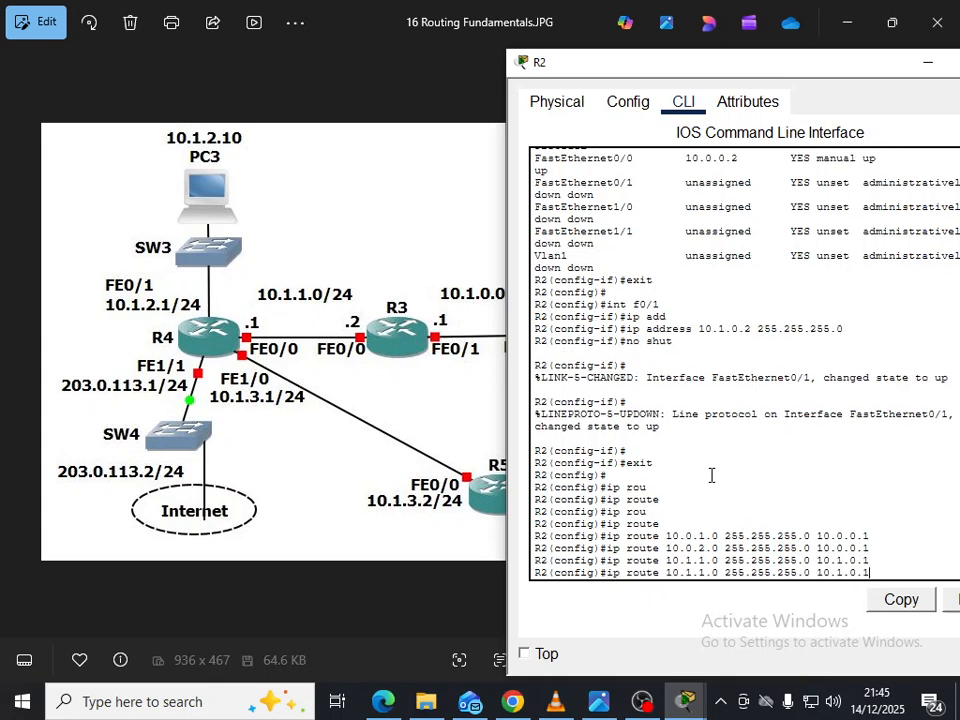
pyautogui.press('Left')
pyautogui.press('Left')
pyautogui.press('Left')
pyautogui.press('Left')
pyautogui.press('Left')
pyautogui.press('Left')
pyautogui.press('Left')
pyautogui.press('Left')
pyautogui.press('Left')
pyautogui.press('Left')
pyautogui.press('Left')
pyautogui.press('Left')
pyautogui.press('BackSpace')
pyautogui.write('2')
pyautogui.press('Return')
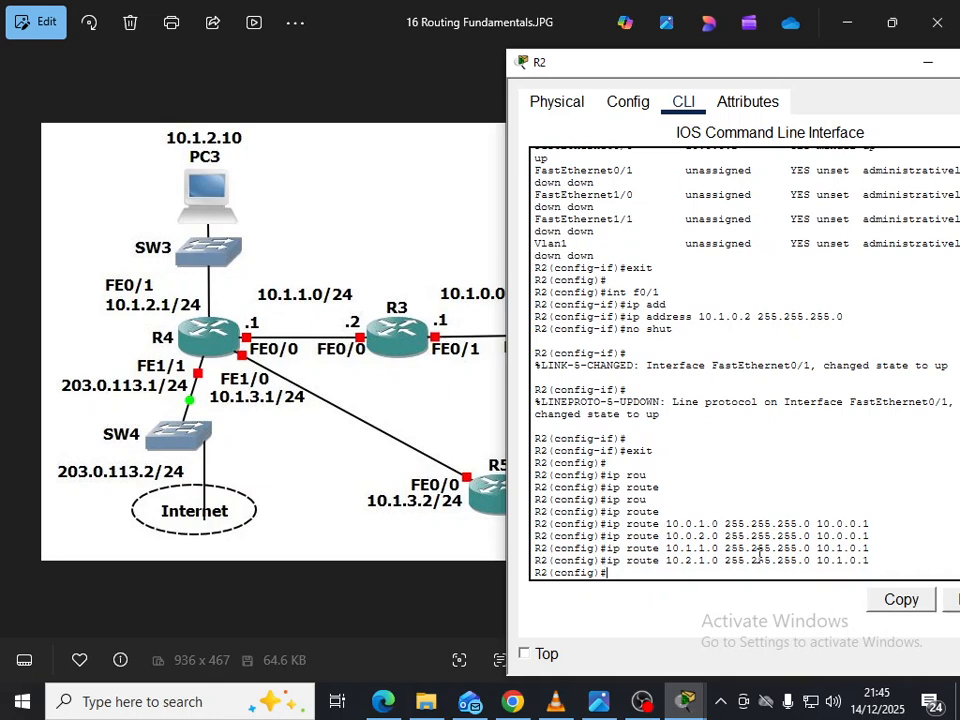
# Close R2's window, open R3's CLI and exit its interface configuration back to global configuration mode.
pyautogui.moveTo(836, 68); pyautogui.dragTo(619, 83)
pyautogui.click(800, 62)
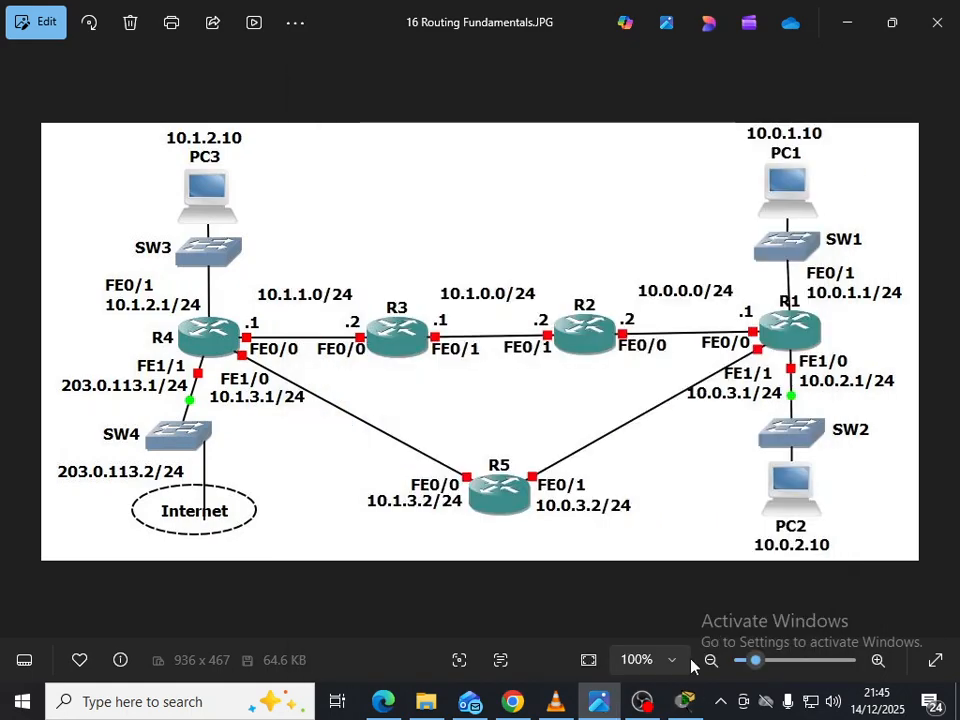
pyautogui.click(684, 703)
pyautogui.click(472, 337)
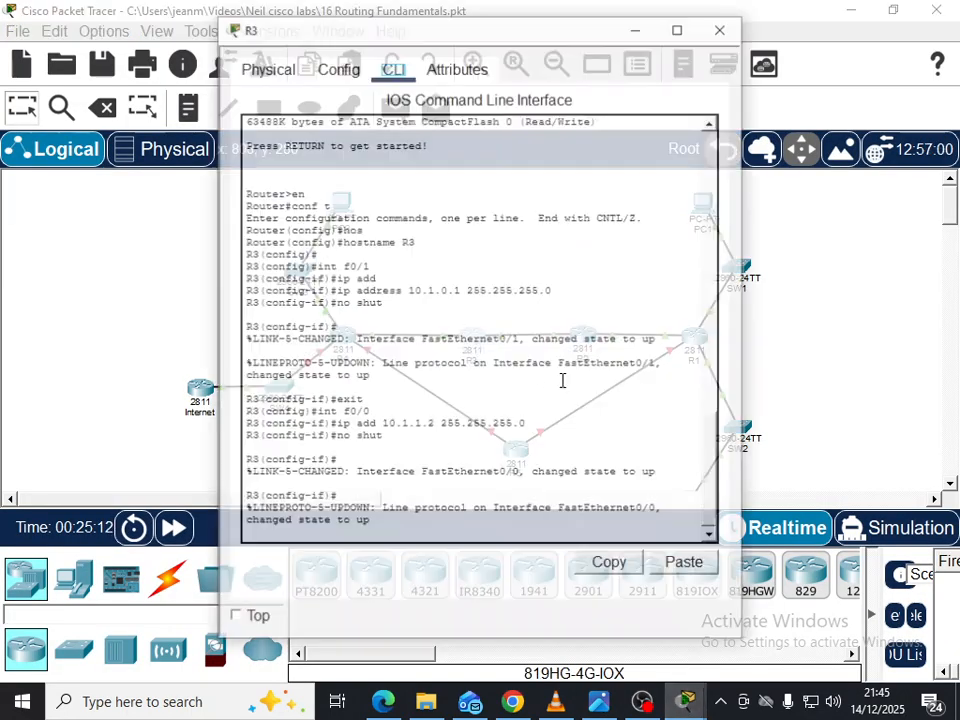
pyautogui.press('Return')
pyautogui.press('Return')
pyautogui.write('exit')
pyautogui.press('Return')
pyautogui.press('Return')
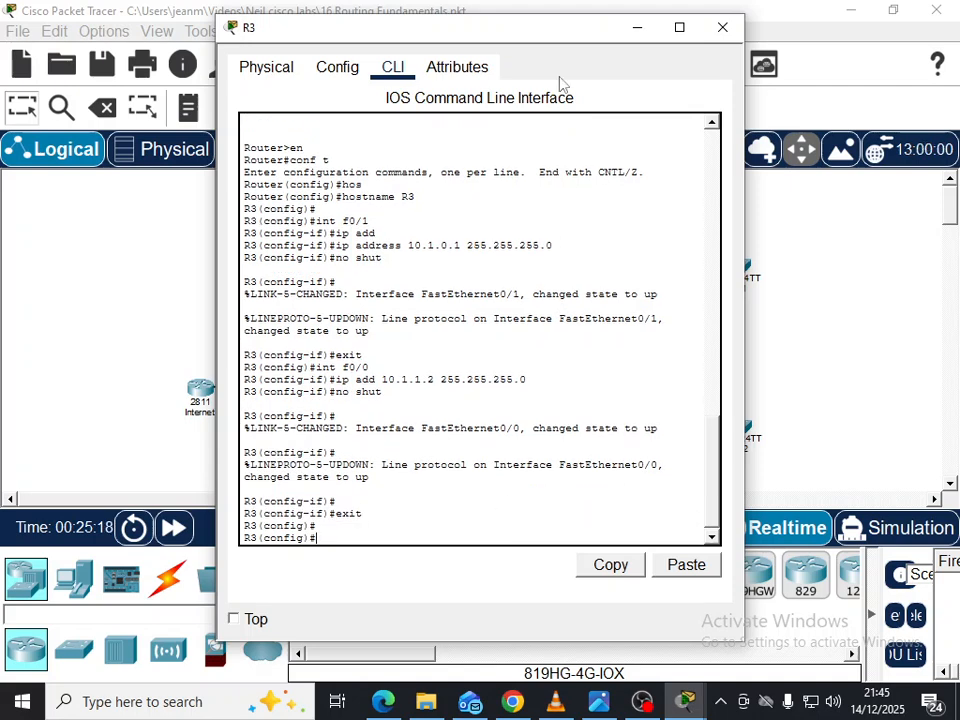
# Bring up the Routing Fundamentals diagram and place R3's CLI window over it so both can be seen.
pyautogui.moveTo(546, 45); pyautogui.dragTo(377, 67)
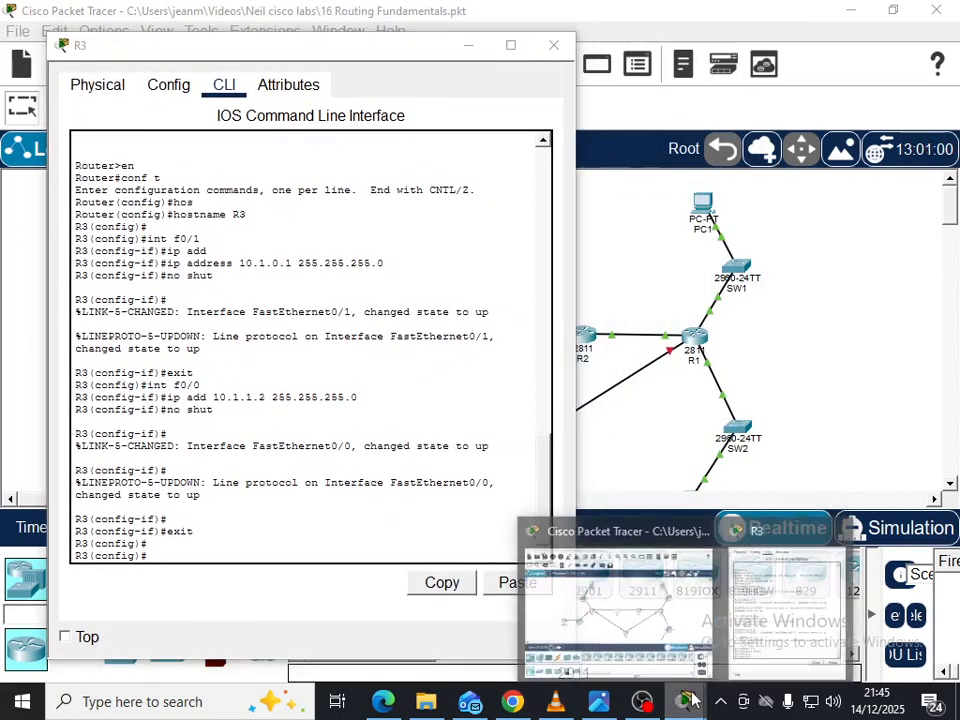
pyautogui.click(598, 701)
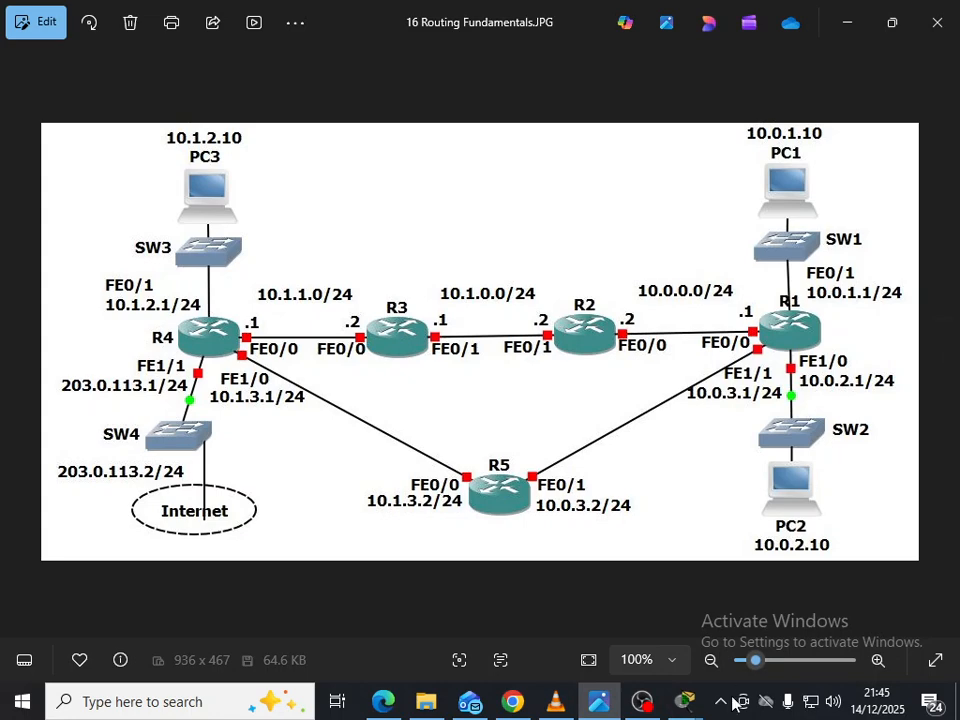
pyautogui.moveTo(686, 700)
pyautogui.click(810, 648)
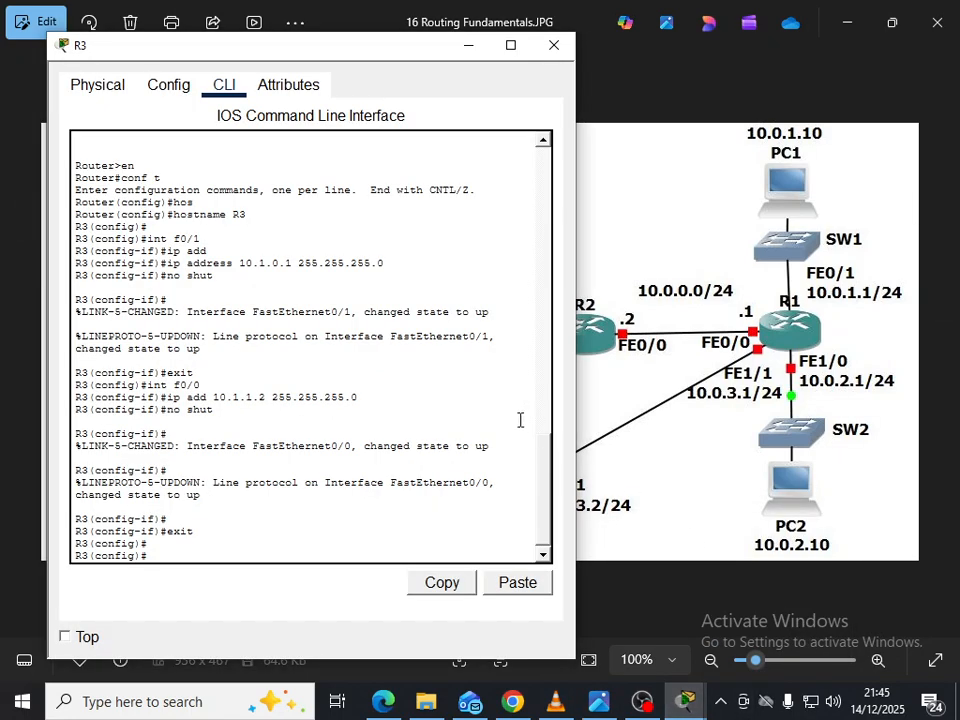
# Add a static route on R3 to network 10.0.0.0 with mask 255.255.255.0 via next hop 10.1.0.2.
pyautogui.write('ip rout')
pyautogui.press('Tab')
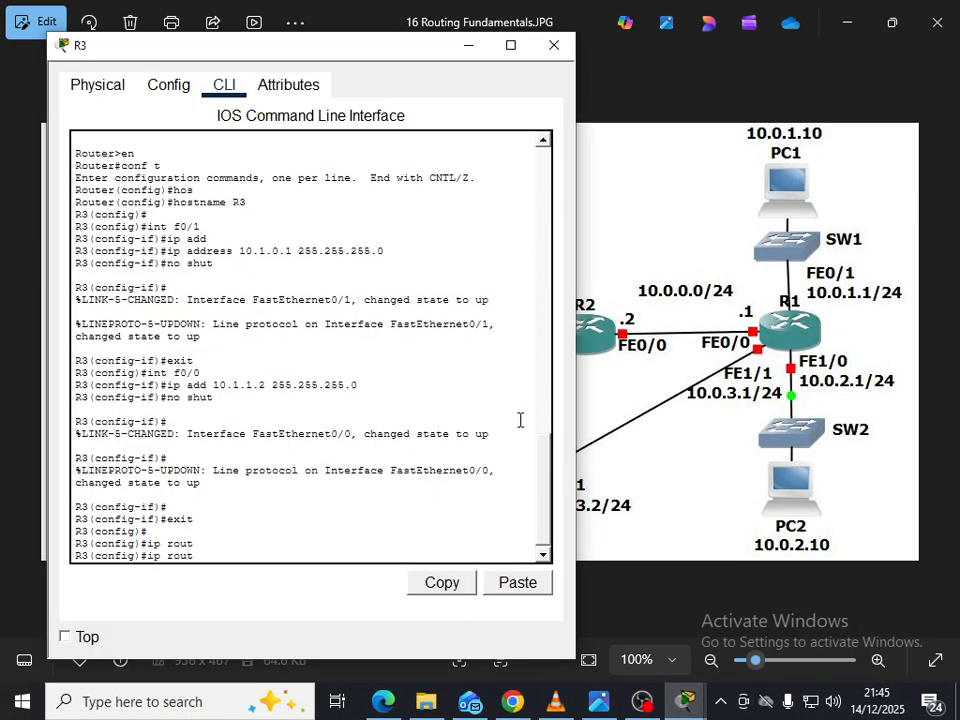
pyautogui.press('Tab')
pyautogui.write('10.0.0.0')
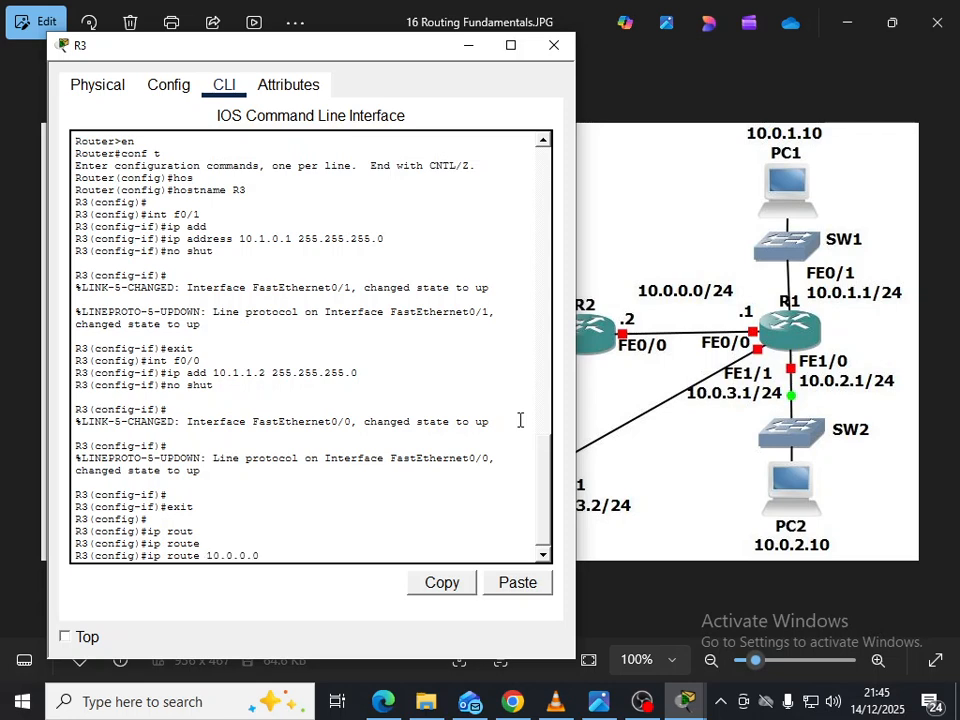
pyautogui.write(' 255.255.255.0')
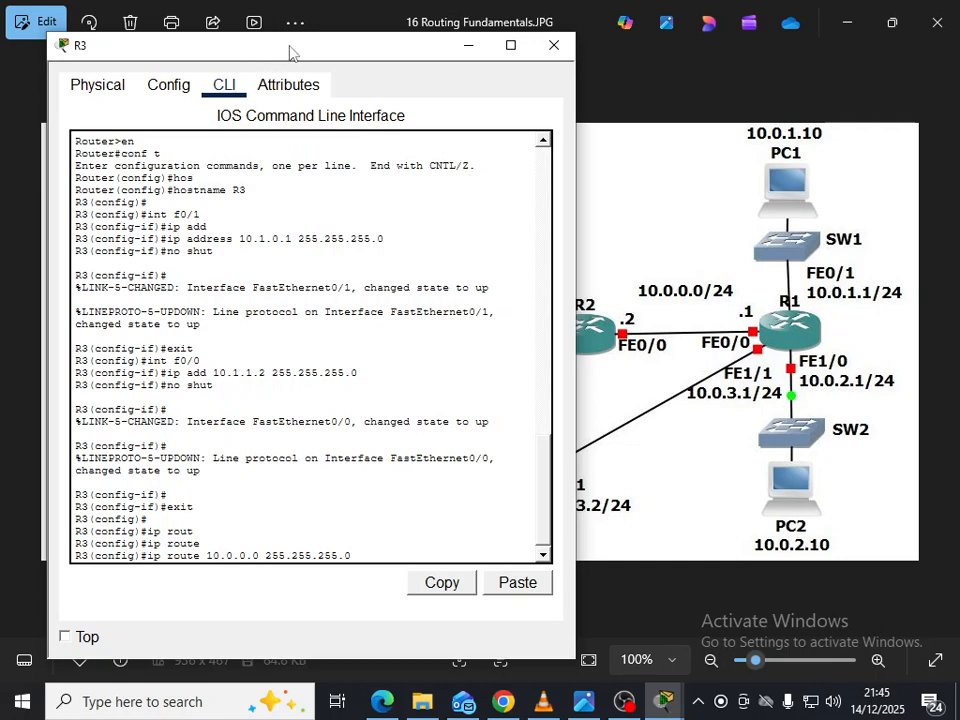
pyautogui.moveTo(291, 52); pyautogui.dragTo(137, 67)
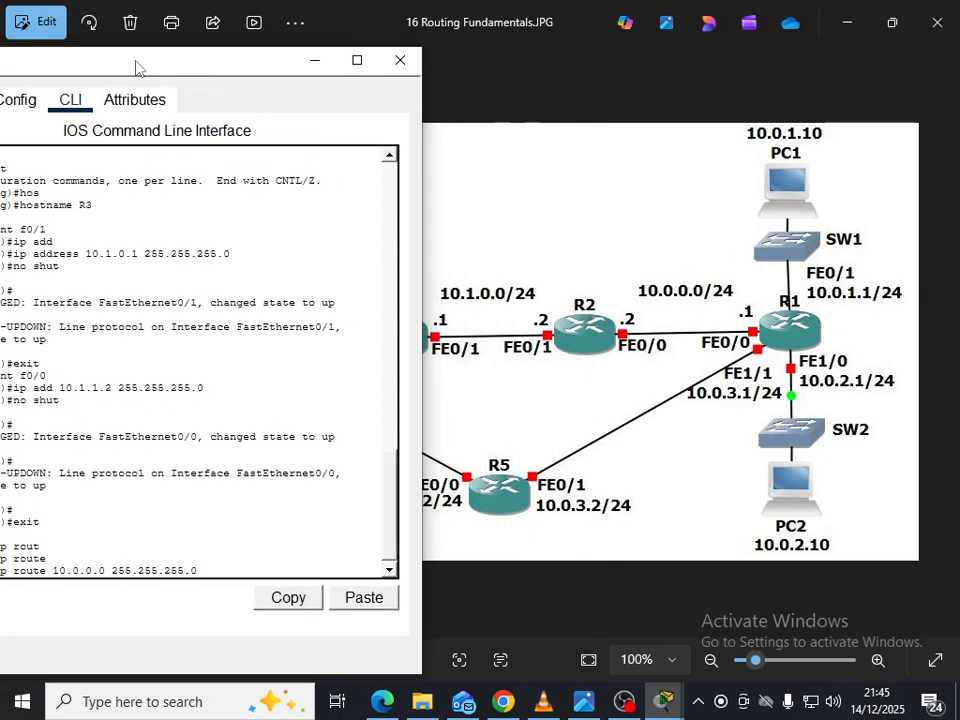
pyautogui.click(259, 549)
pyautogui.write('10.1.0.2')
pyautogui.press('Return')
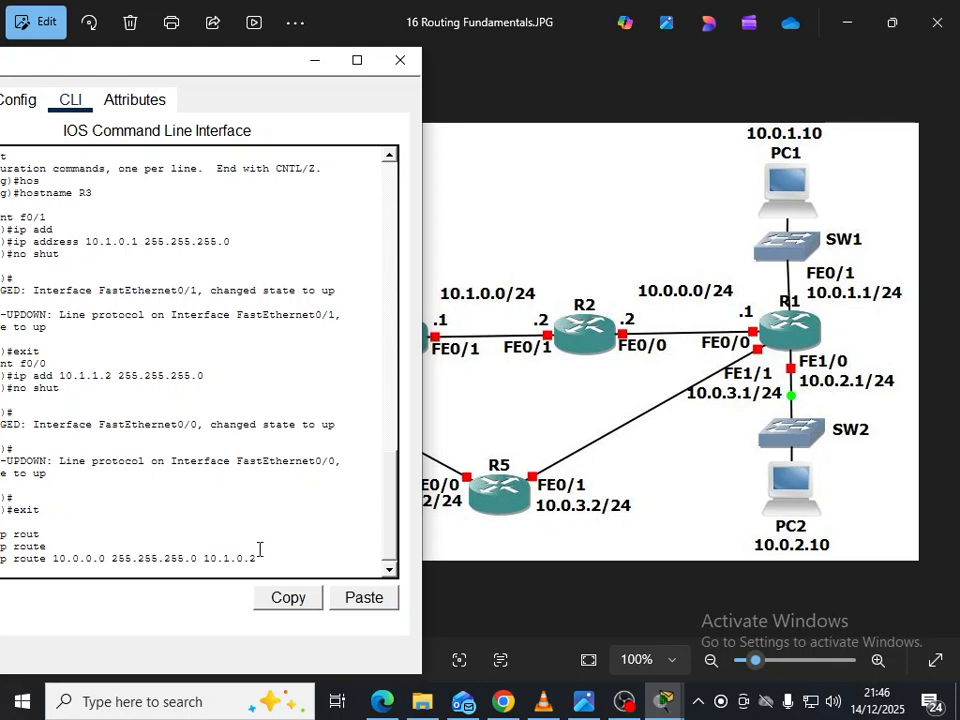
# Add a static route on R3 to network 10.0.1.0 with mask 255.255.255.0 via next hop 10.1.0.2.
pyautogui.press('Up')
pyautogui.press('Left')
pyautogui.press('Left')
pyautogui.press('Left')
pyautogui.press('Left')
pyautogui.press('Left')
pyautogui.press('Left')
pyautogui.press('Left')
pyautogui.press('Left')
pyautogui.press('Left')
pyautogui.press('Left')
pyautogui.press('Left')
pyautogui.press('Left')
pyautogui.press('Left')
pyautogui.press('Left')
pyautogui.press('Left')
pyautogui.press('Left')
pyautogui.press('Left')
pyautogui.press('Left')
pyautogui.press('Left')
pyautogui.press('Left')
pyautogui.press('Left')
pyautogui.press('Left')
pyautogui.press('Left')
pyautogui.press('Left')
pyautogui.press('Left')
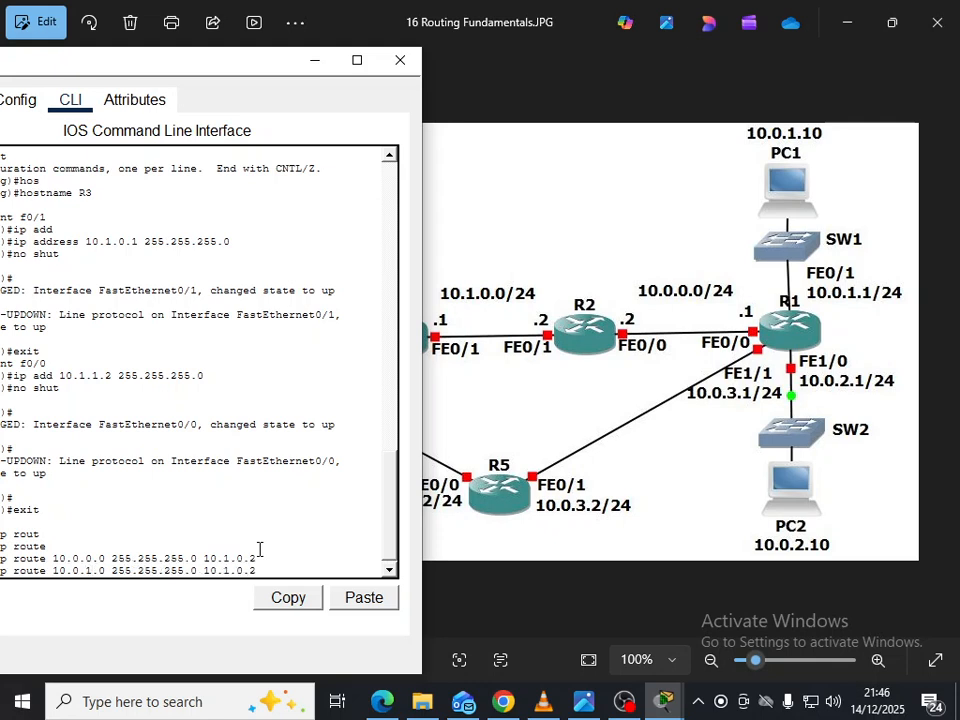
pyautogui.press('Return')
# Add a static route on R3 to network 10.0.2.0 with mask 255.255.255.0 via next hop 10.1.0.2.
pyautogui.press('Up')
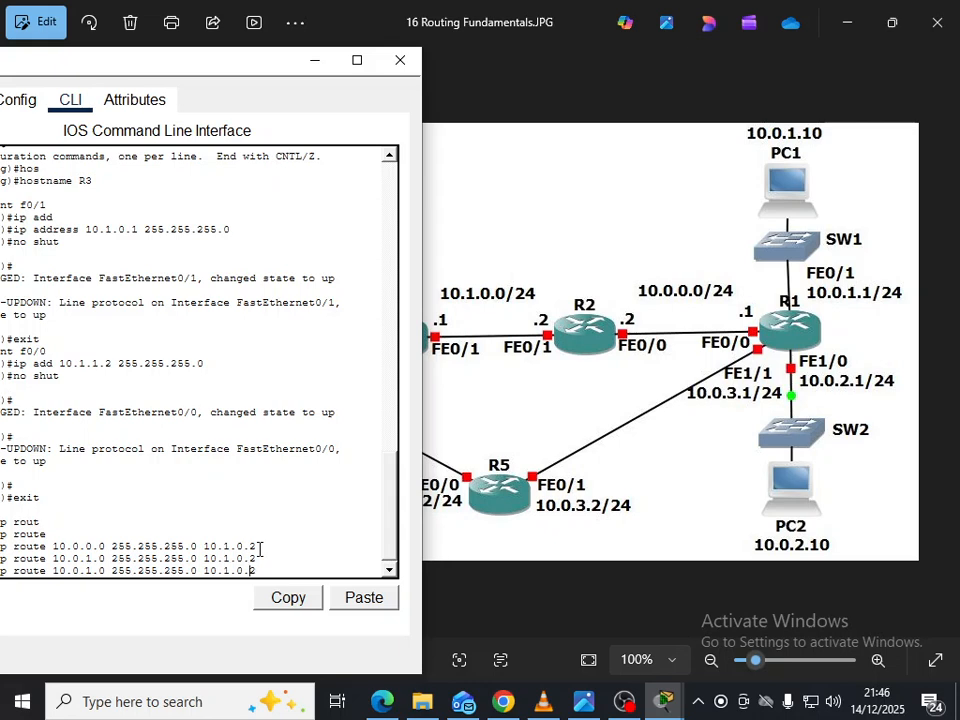
pyautogui.press('Left')
pyautogui.press('Left')
pyautogui.press('Left')
pyautogui.press('Left')
pyautogui.press('Left')
pyautogui.press('Left')
pyautogui.press('Left')
pyautogui.press('Left')
pyautogui.press('Left')
pyautogui.press('Left')
pyautogui.press('Left')
pyautogui.press('Left')
pyautogui.press('Left')
pyautogui.press('Left')
pyautogui.press('Left')
pyautogui.press('Left')
pyautogui.press('Left')
pyautogui.press('Left')
pyautogui.press('Left')
pyautogui.press('Left')
pyautogui.press('BackSpace')
pyautogui.write('2')
pyautogui.press('Return')
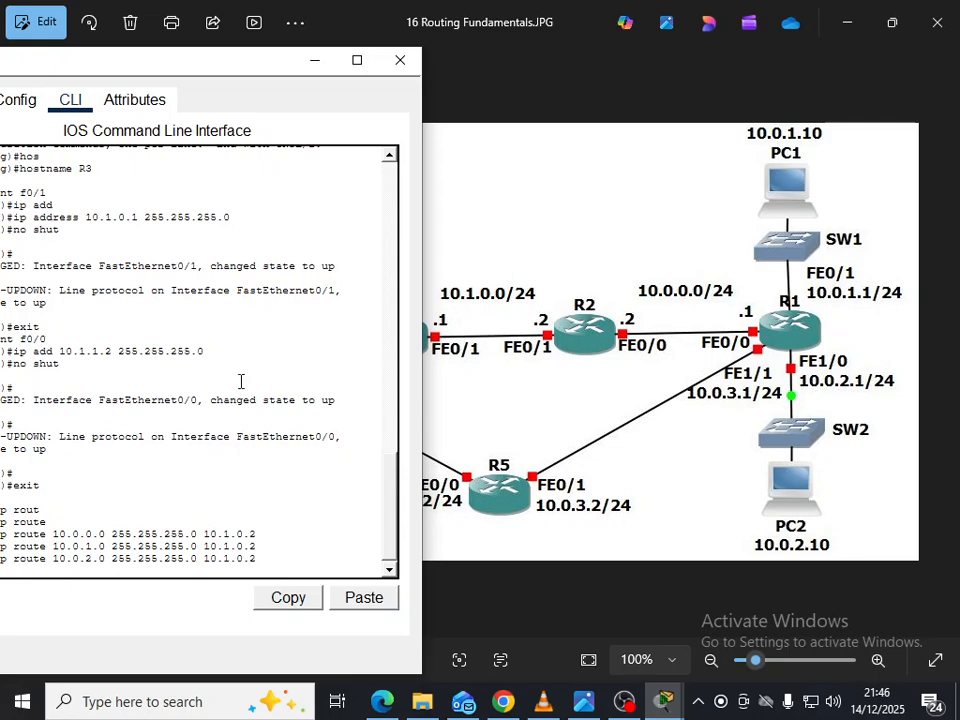
# Uncover the R4 side of the diagram and add a static route on R3 to 10.1.2.0 255.255.255.0 via 10.1.1.1.
pyautogui.moveTo(208, 77); pyautogui.dragTo(786, 77)
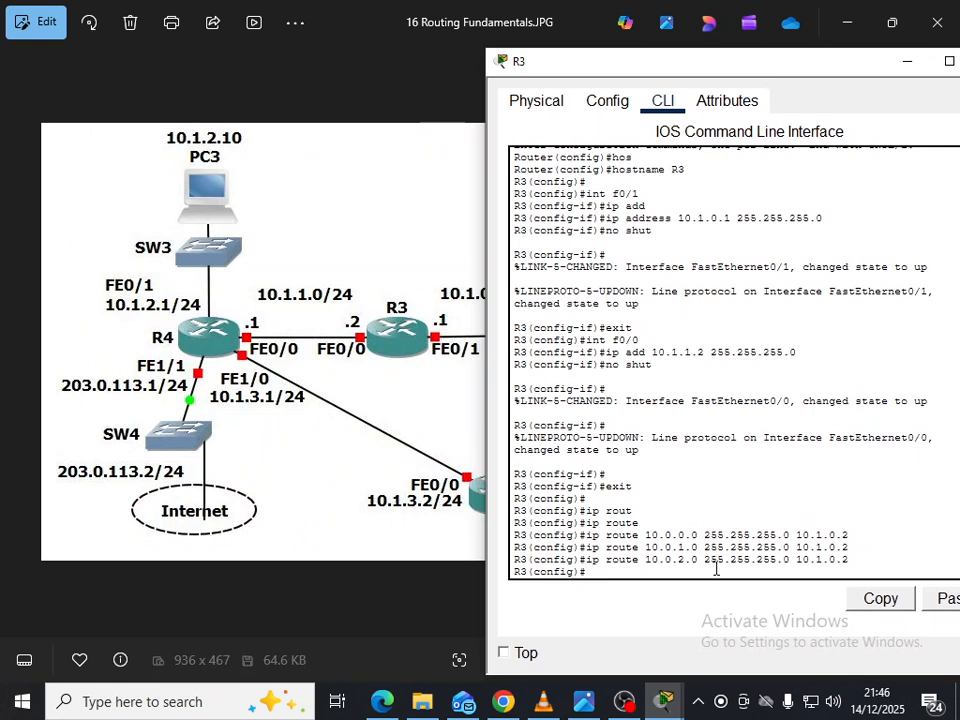
pyautogui.press('Up')
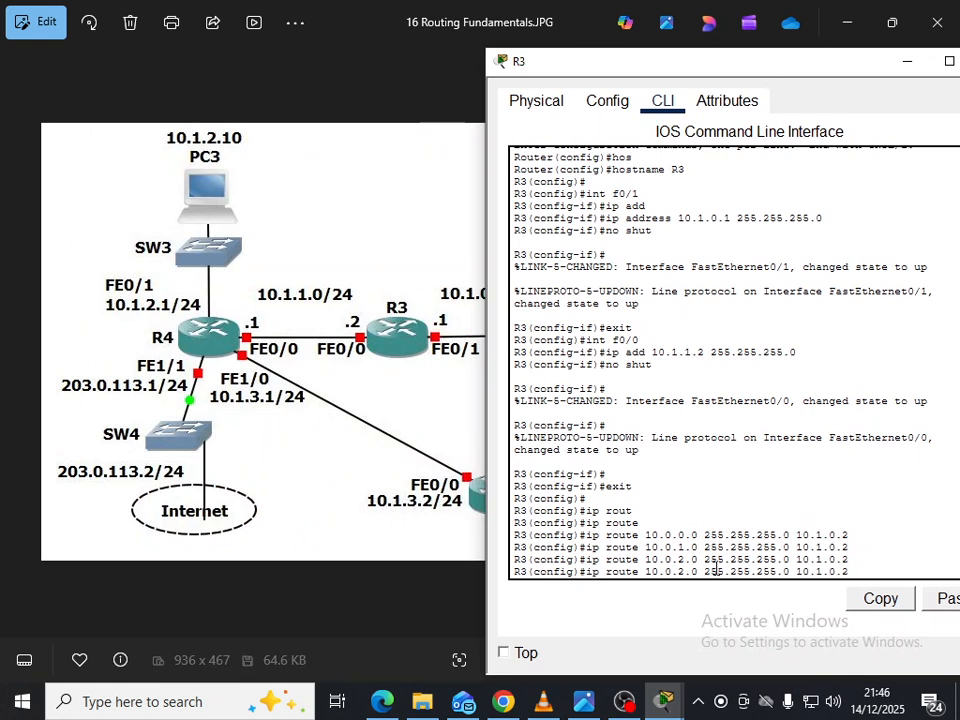
pyautogui.press('BackSpace')
pyautogui.write('1')
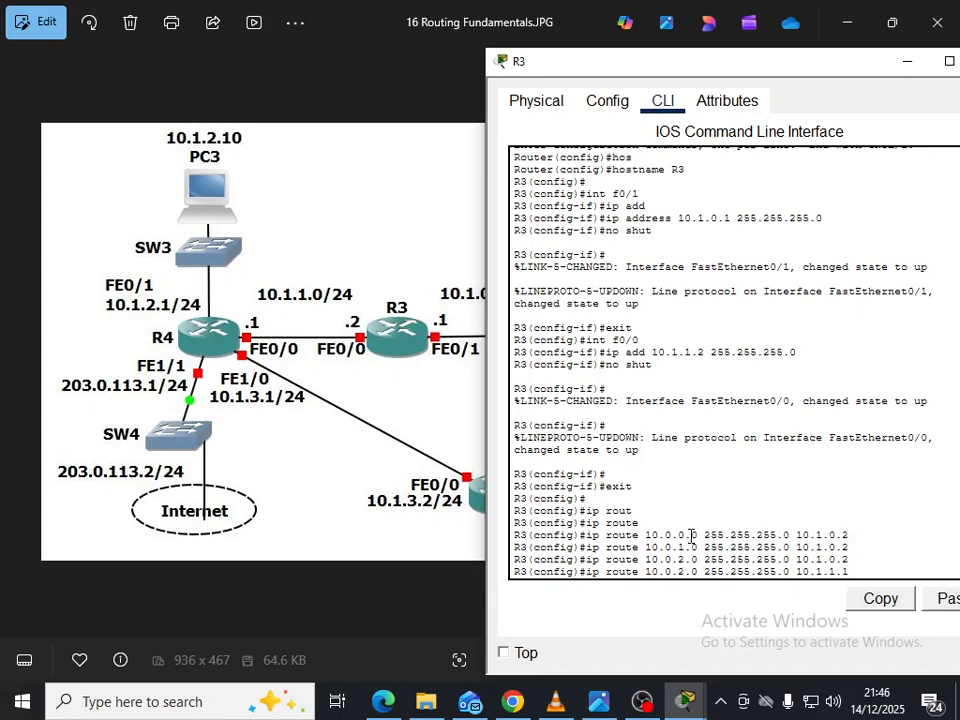
pyautogui.press('BackSpace')
pyautogui.write('1')
pyautogui.press('Return')
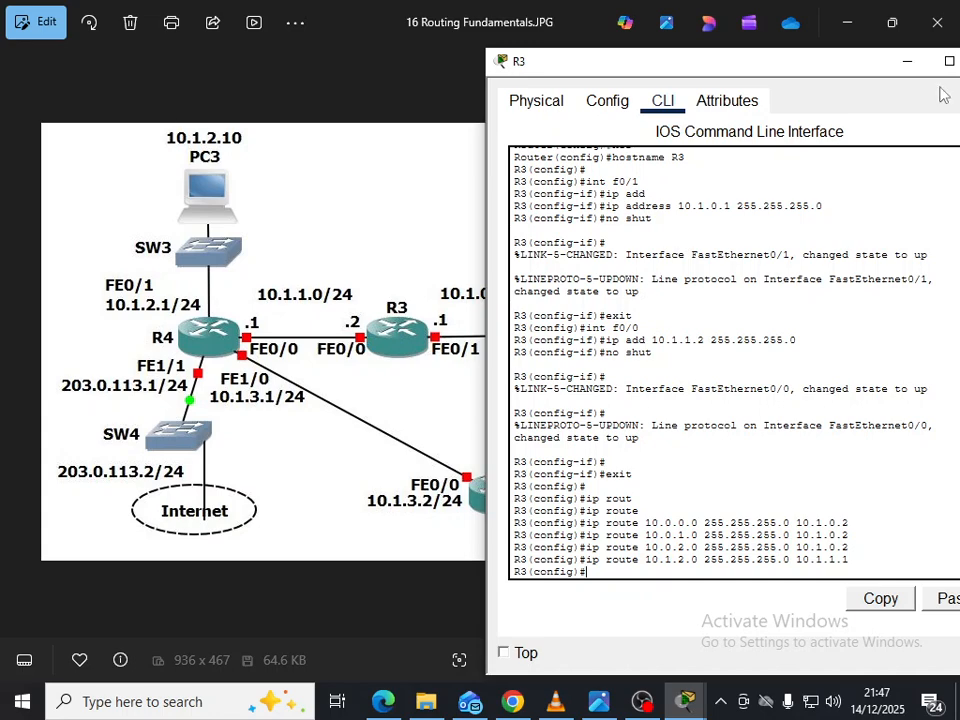
# End R3's configuration mode and display its IP routing table to check the static routes against the diagram.
pyautogui.moveTo(853, 73); pyautogui.dragTo(723, 111)
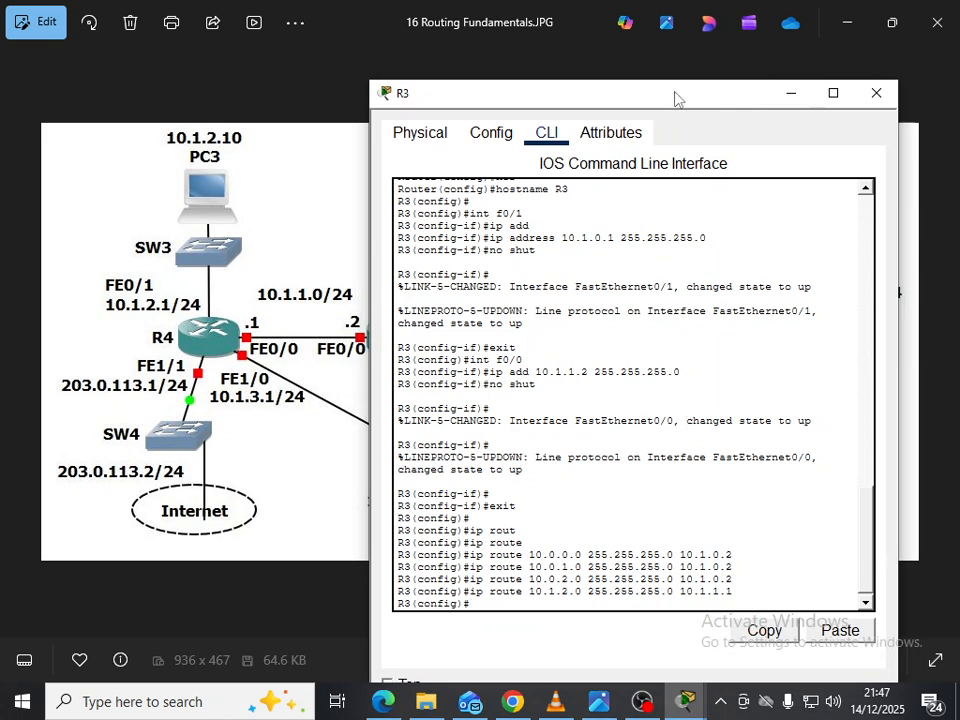
pyautogui.moveTo(677, 97); pyautogui.dragTo(716, 92)
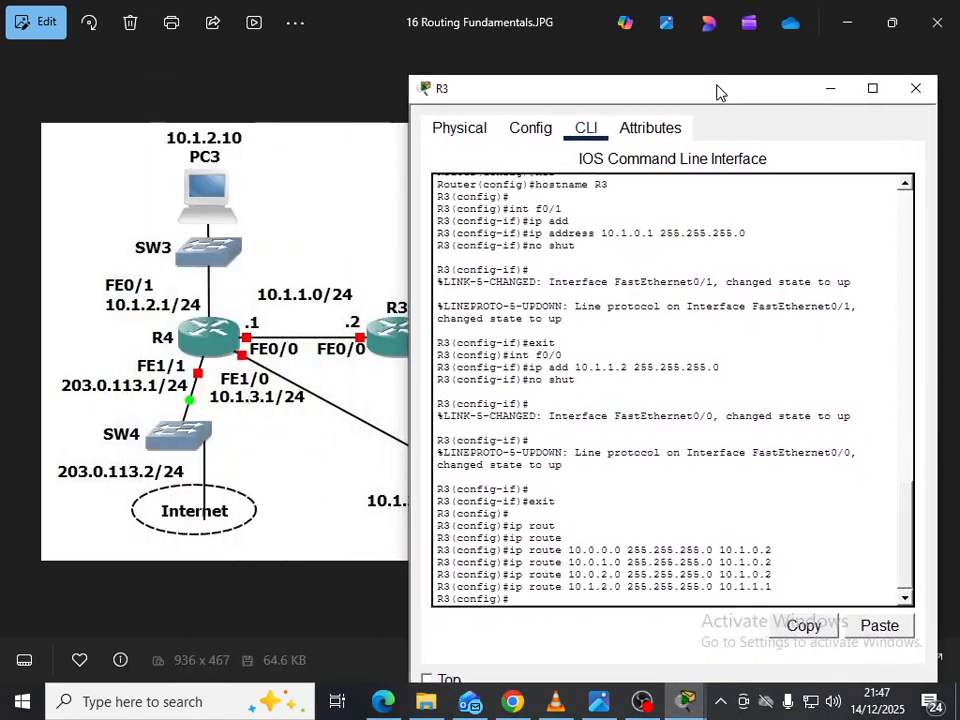
pyautogui.write('d')
pyautogui.press('Return')
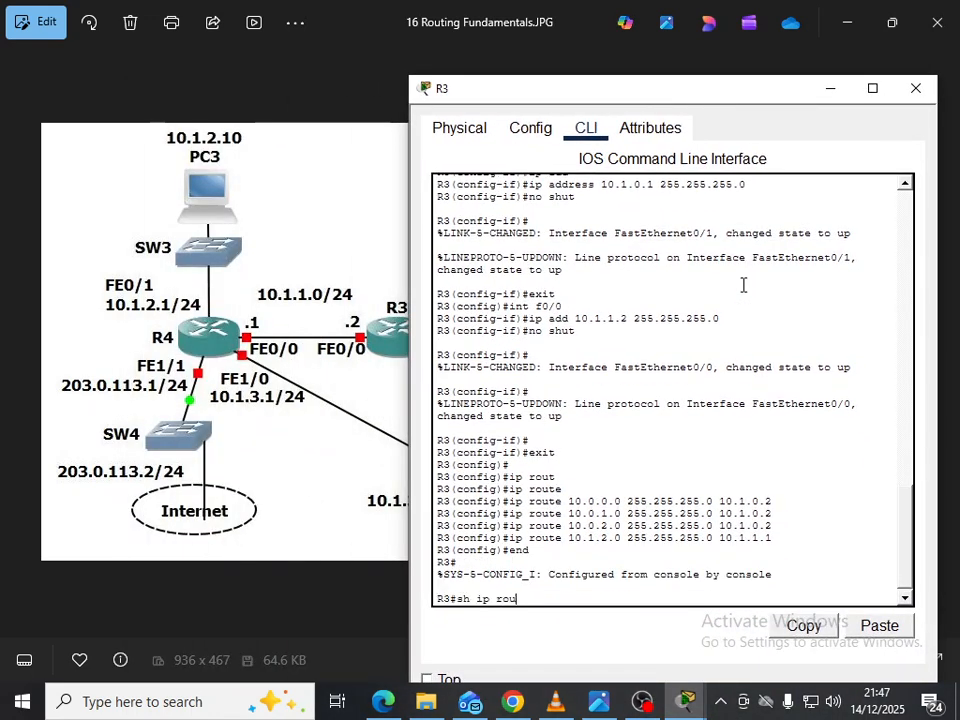
pyautogui.press('Return')
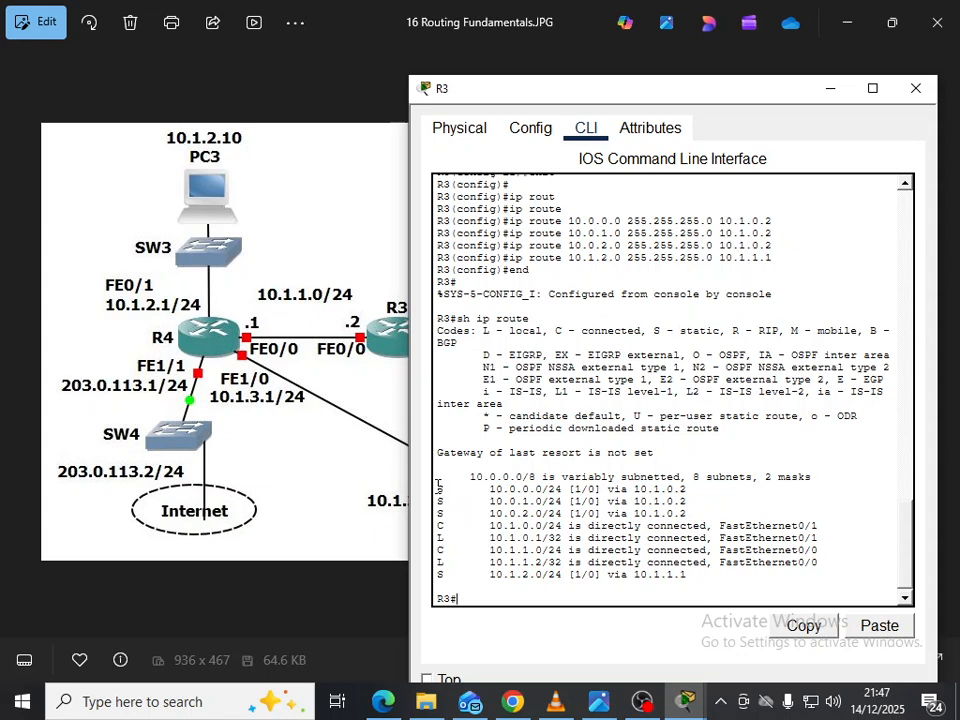
pyautogui.moveTo(437, 489); pyautogui.dragTo(705, 514)
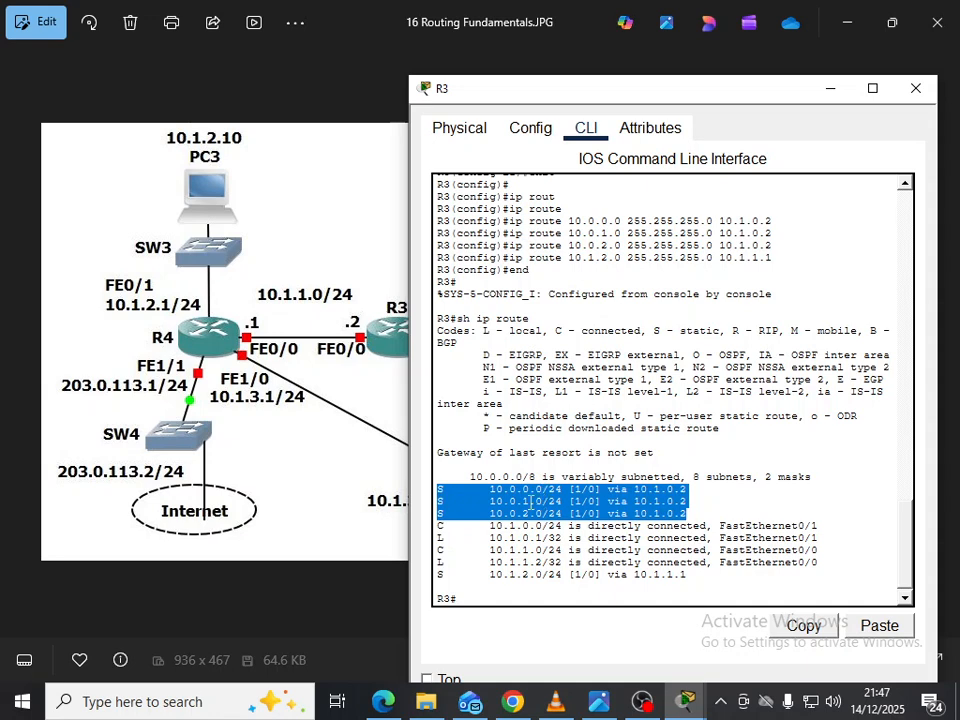
pyautogui.moveTo(688, 97); pyautogui.dragTo(421, 106)
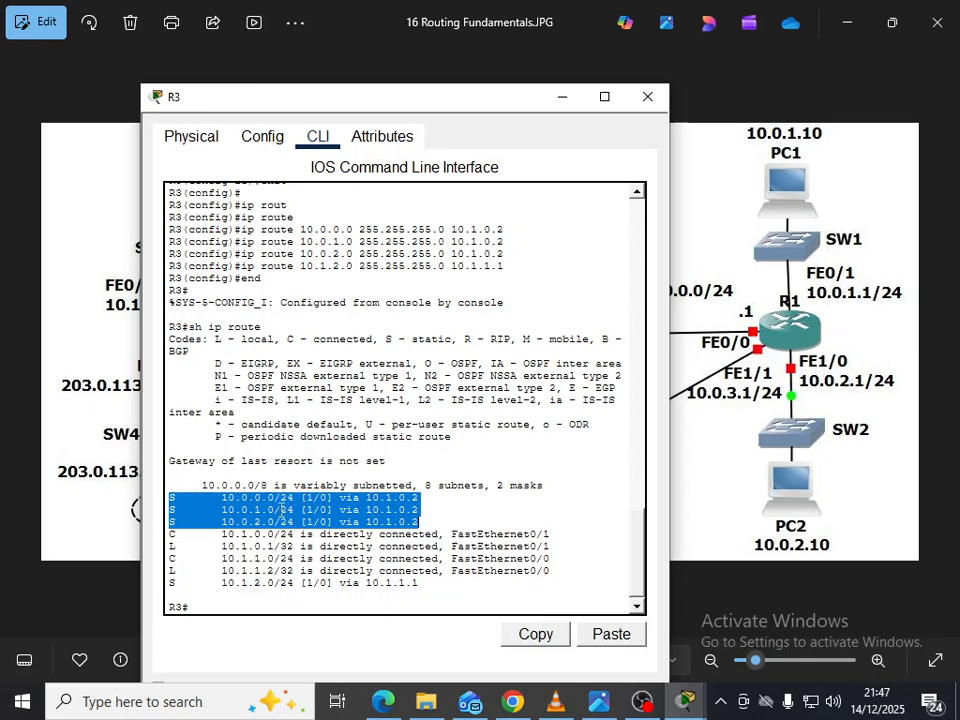
# Close R3's window, switch to Packet Tracer, and trace the route to 10.1.2.10 from PC1's command prompt, aborting the trace early.
pyautogui.moveTo(430, 97); pyautogui.dragTo(540, 106)
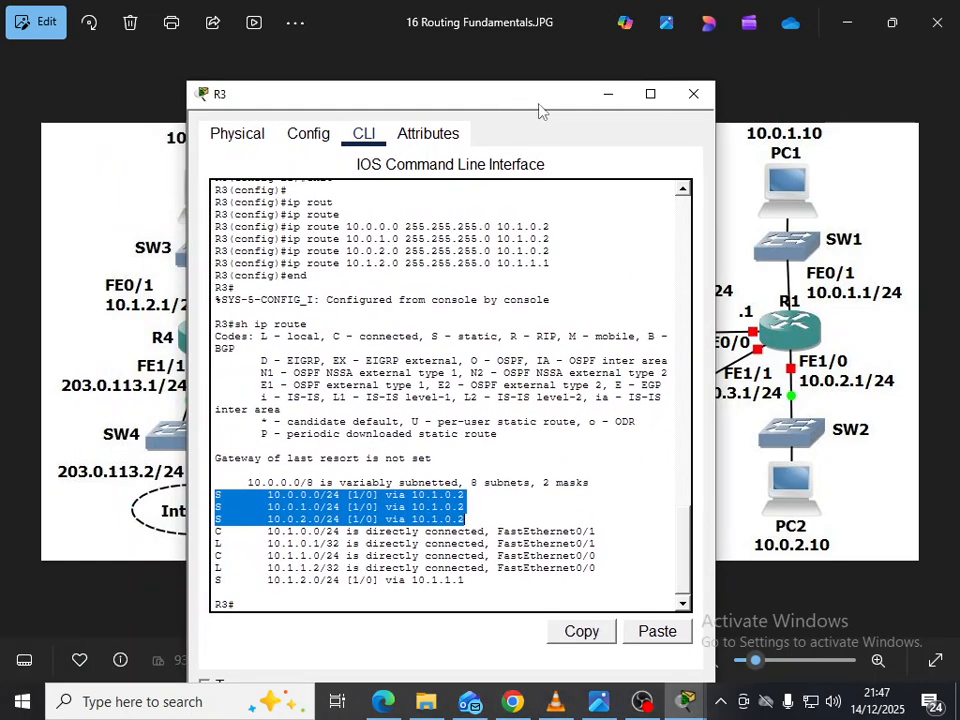
pyautogui.click(694, 94)
pyautogui.click(688, 700)
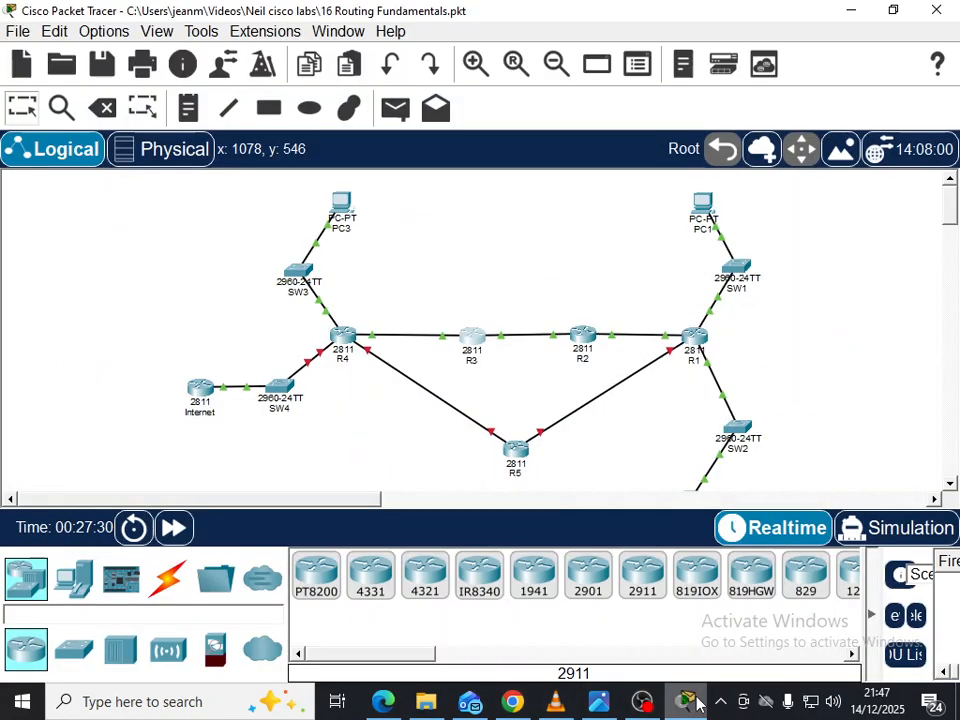
pyautogui.click(706, 222)
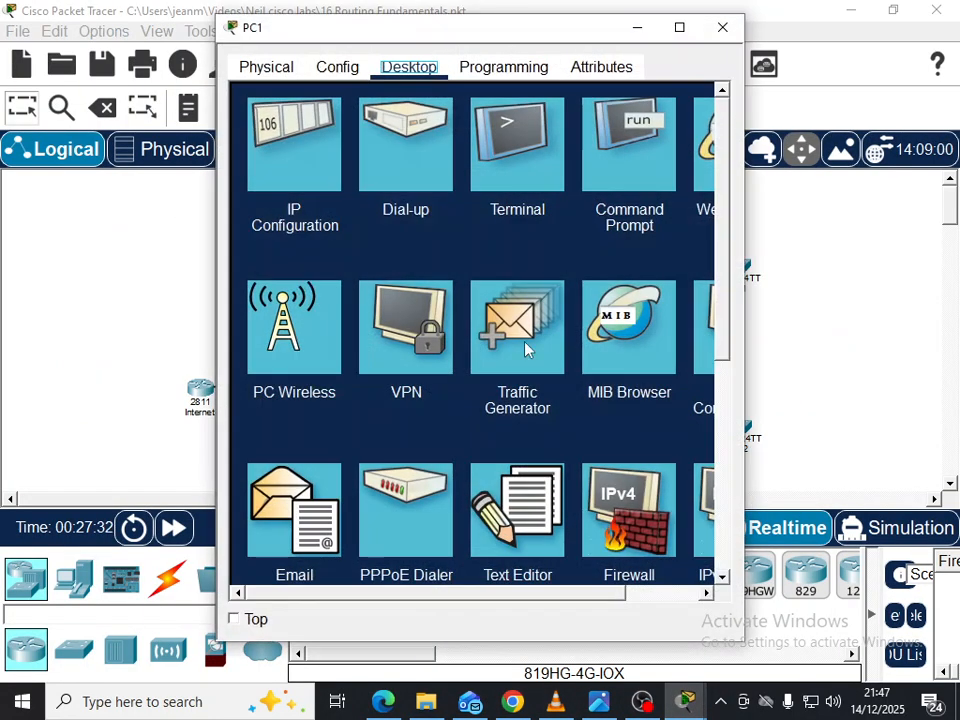
pyautogui.click(630, 146)
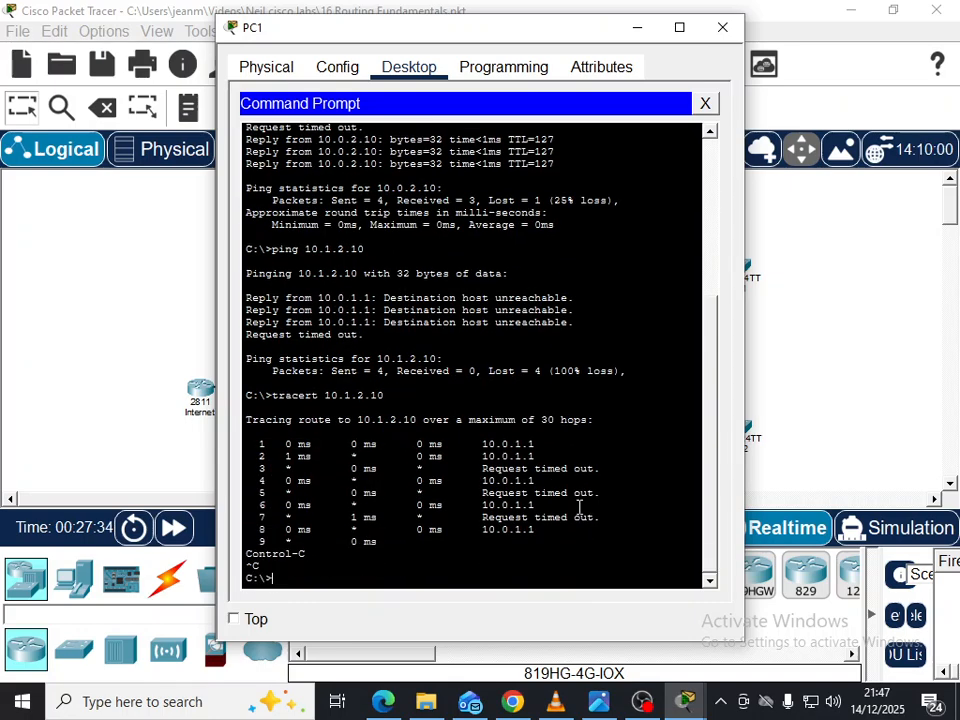
pyautogui.press('Up')
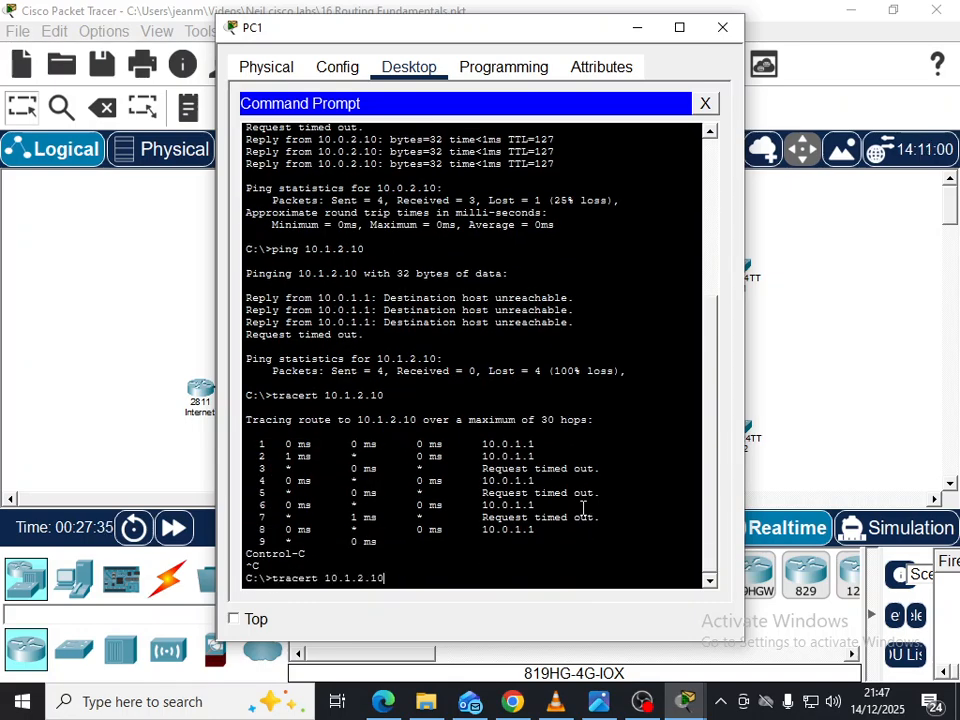
pyautogui.press('Return')
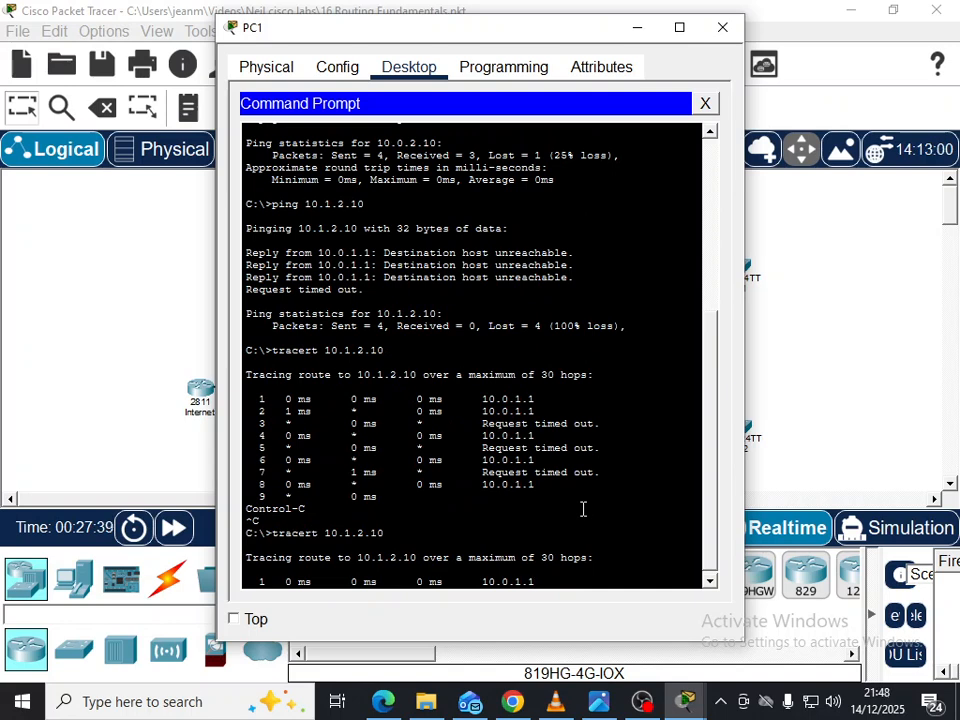
pyautogui.hotkey('ctrl', 'c')
# Ping 10.1.2.10 from PC1's command prompt and close PC1's window.
pyautogui.press('Up')
pyautogui.press('Left')
pyautogui.press('Left')
pyautogui.press('Left')
pyautogui.press('Left')
pyautogui.press('Left')
pyautogui.press('Left')
pyautogui.press('Left')
pyautogui.press('Left')
pyautogui.press('BackSpace')
pyautogui.press('BackSpace')
pyautogui.press('BackSpace')
pyautogui.press('BackSpace')
pyautogui.press('BackSpace')
pyautogui.press('BackSpace')
pyautogui.press('BackSpace')
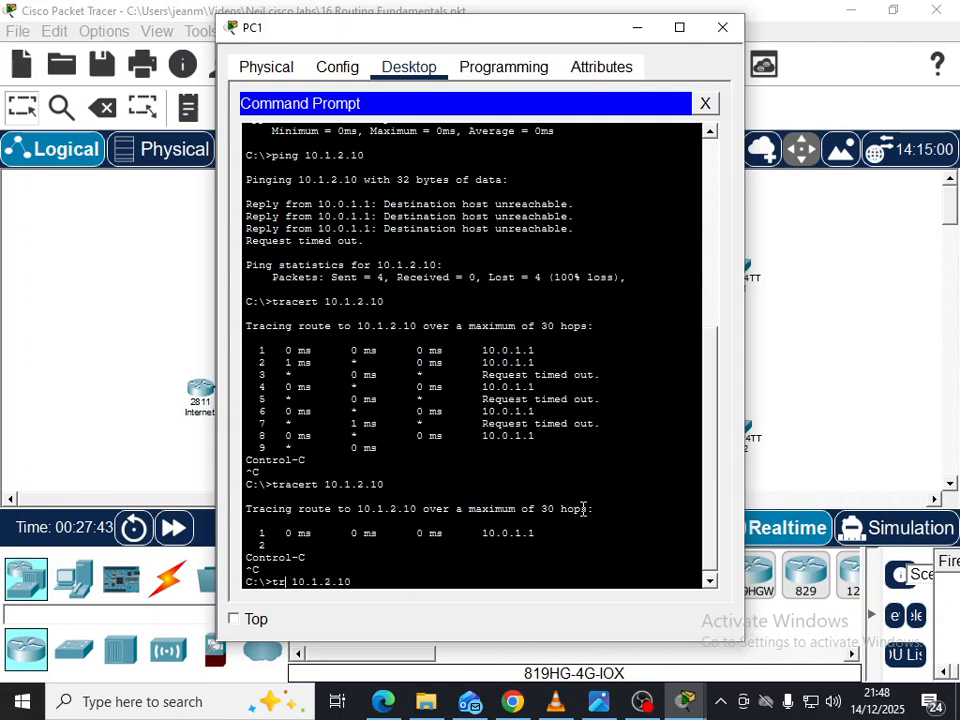
pyautogui.write('pim')
pyautogui.press('BackSpace')
pyautogui.write('ng')
pyautogui.press('Return')
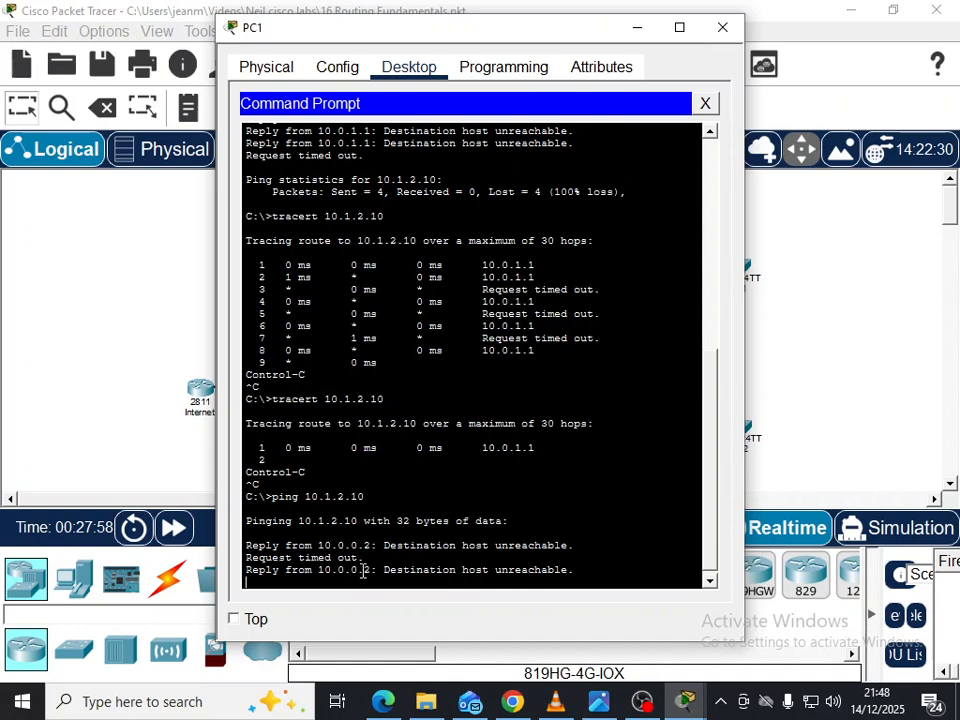
pyautogui.moveTo(572, 39); pyautogui.dragTo(445, 57)
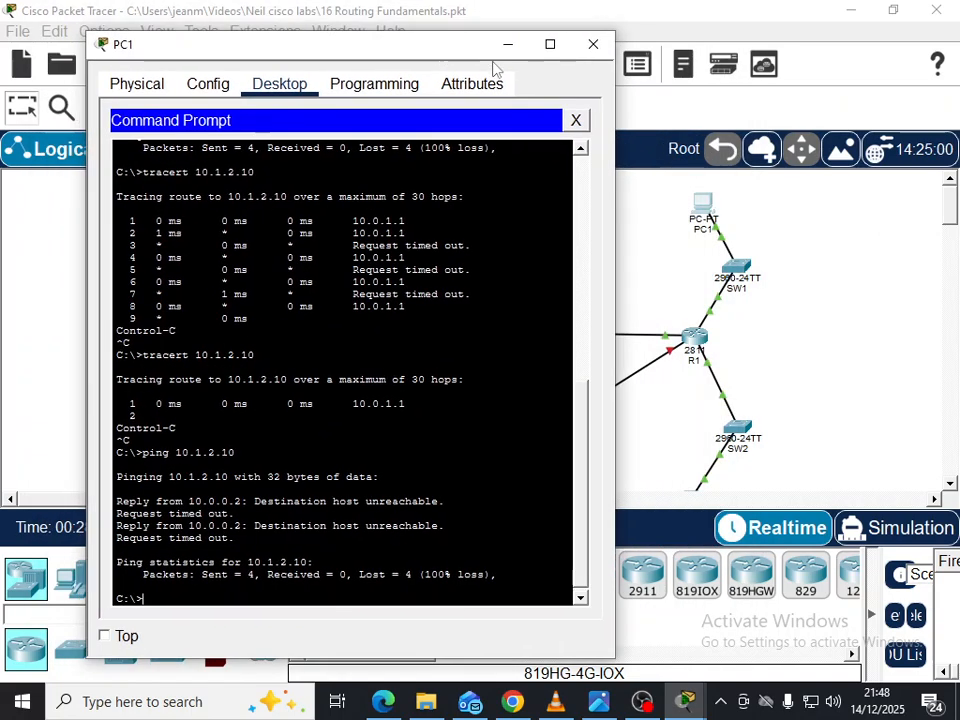
pyautogui.click(576, 54)
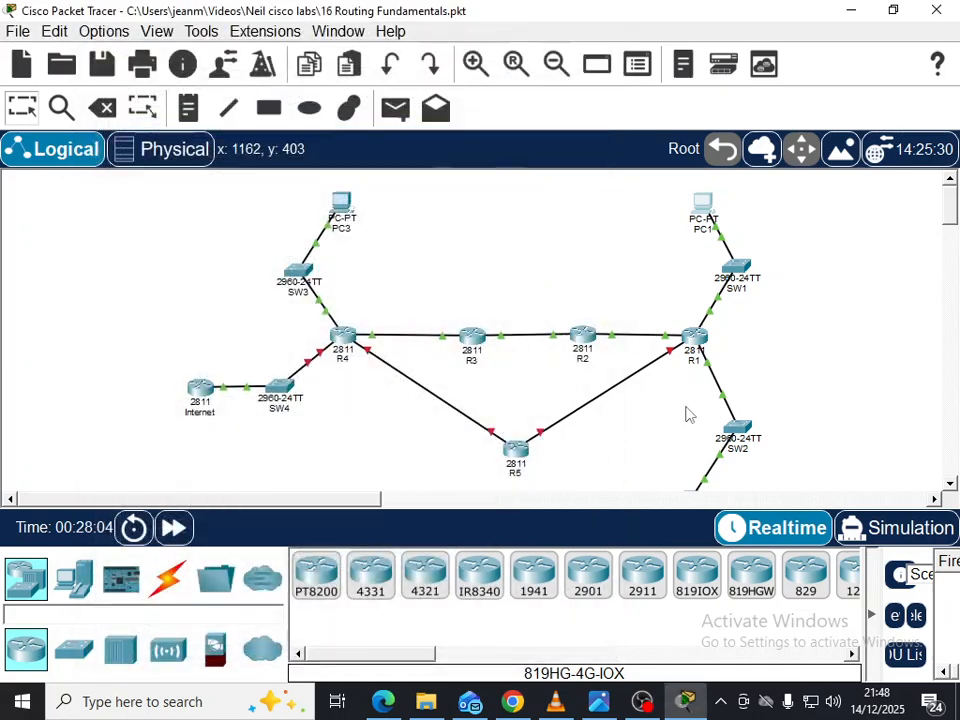
# Exit configuration mode in R1's CLI and display its routing table with sh ip route.
pyautogui.click(698, 337)
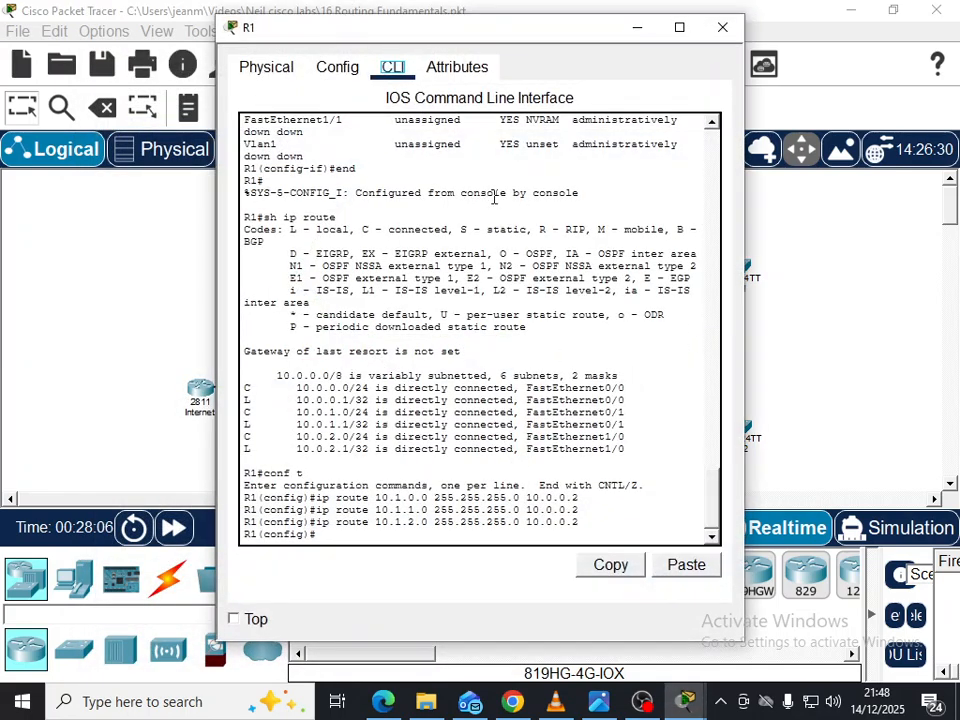
pyautogui.click(494, 536)
pyautogui.write('end')
pyautogui.press('Return')
pyautogui.press('Return')
pyautogui.write('sh')
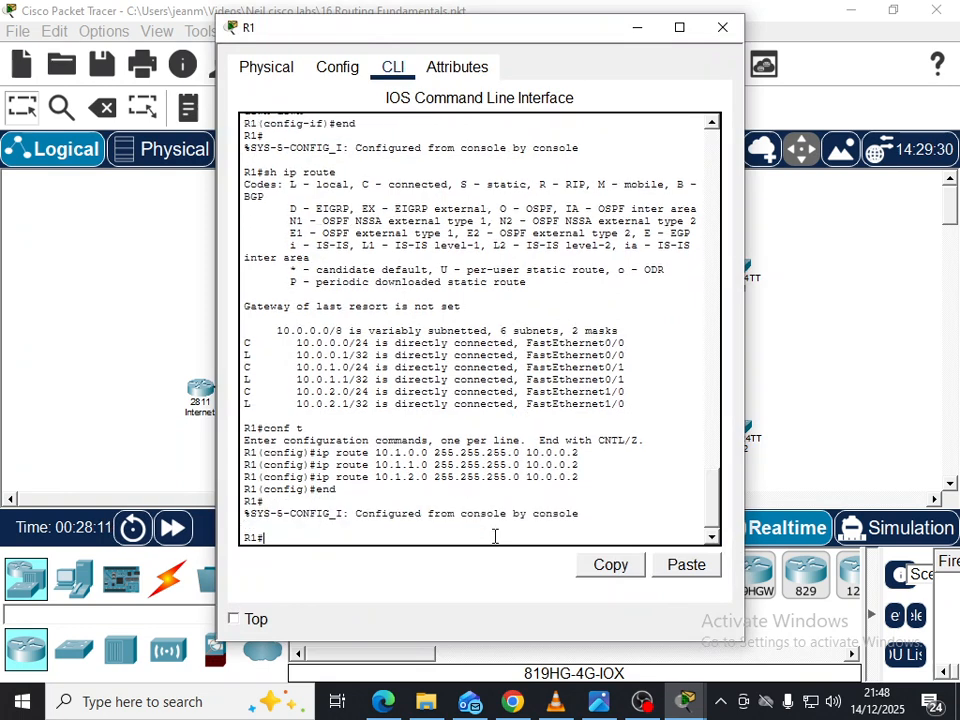
pyautogui.write(' ip rout')
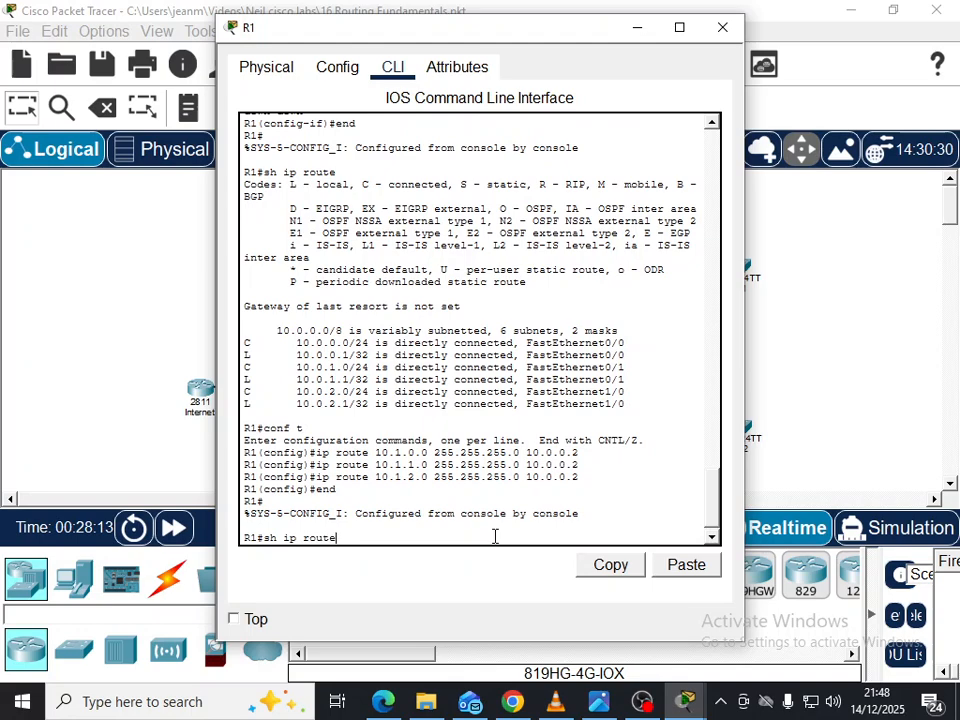
pyautogui.write('e')
pyautogui.press('Return')
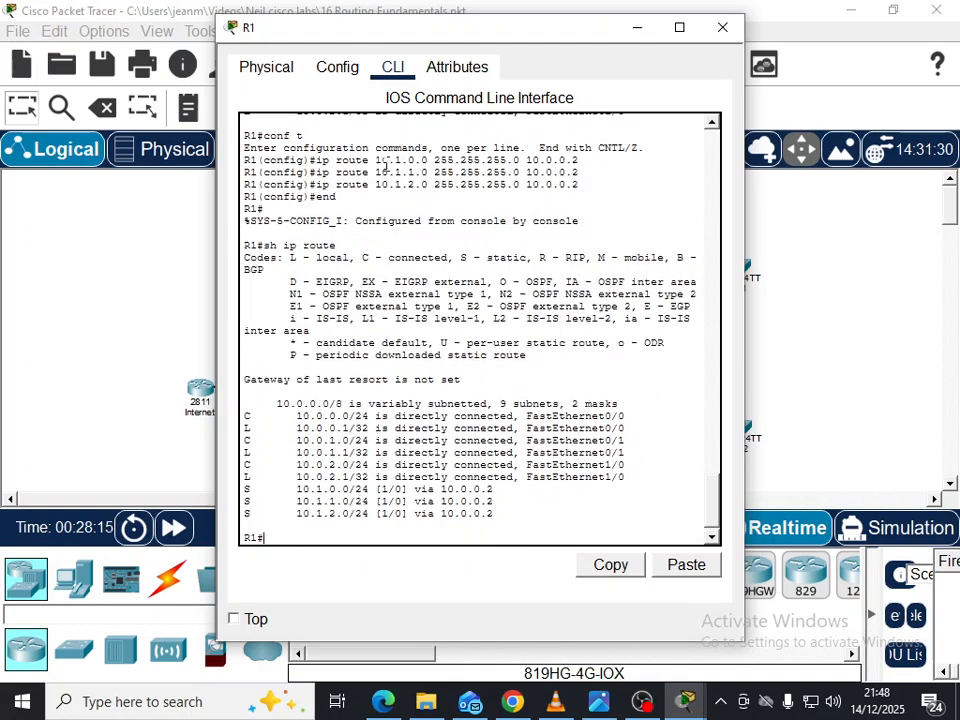
# Check R1's static routes against the topology diagram, close R1's window, and return to the Packet Tracer workspace.
pyautogui.moveTo(365, 38); pyautogui.dragTo(647, 40)
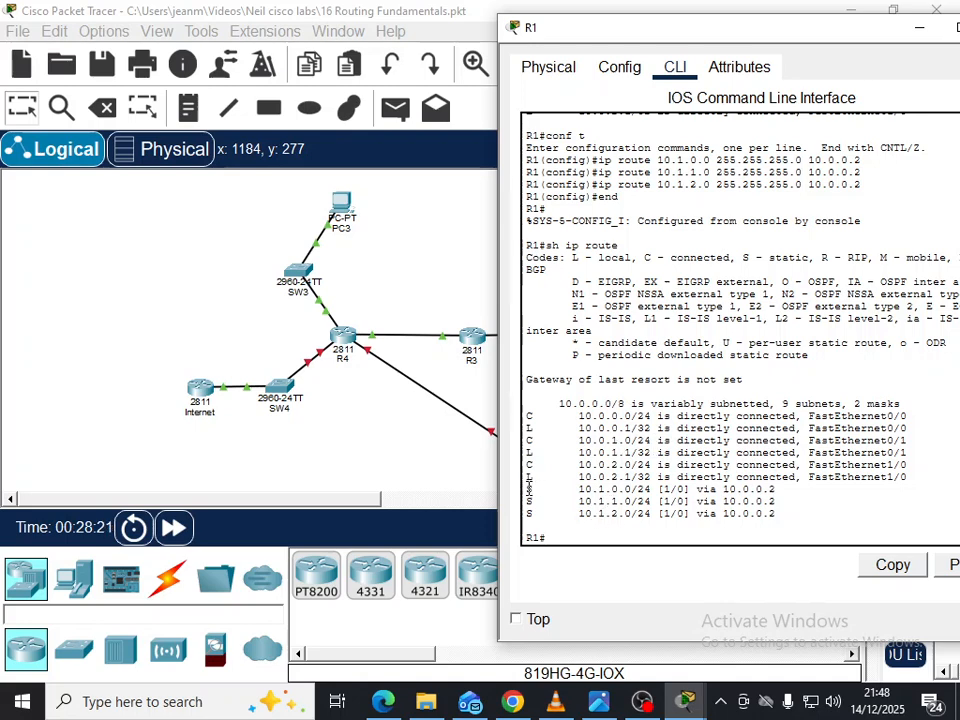
pyautogui.moveTo(527, 489); pyautogui.dragTo(786, 511)
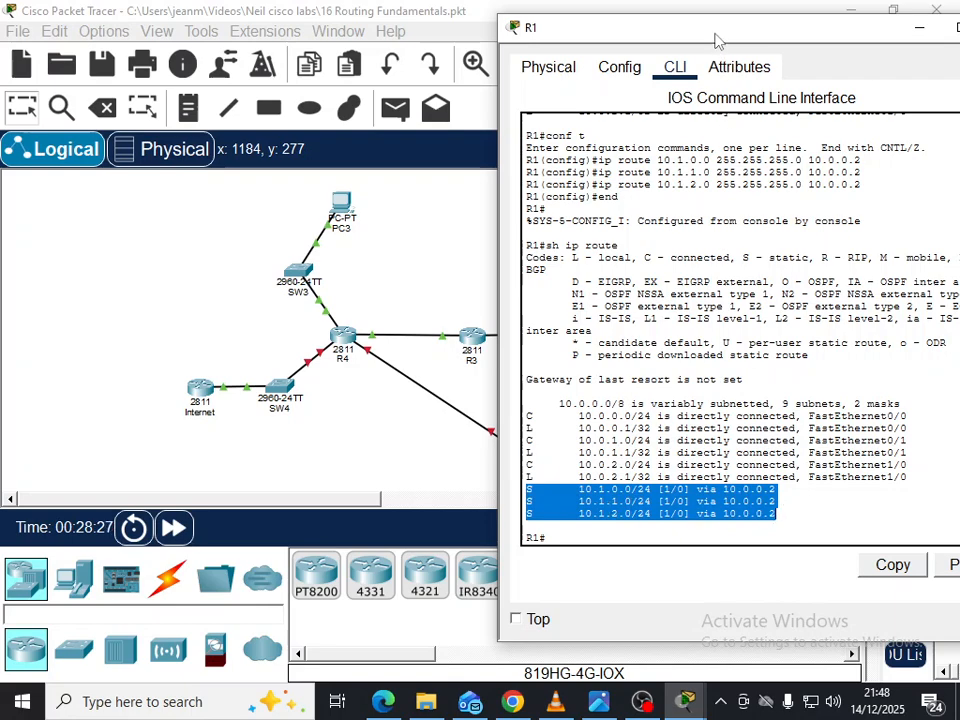
pyautogui.moveTo(715, 38); pyautogui.dragTo(417, 135)
pyautogui.hotkey('alt', 'Tab')
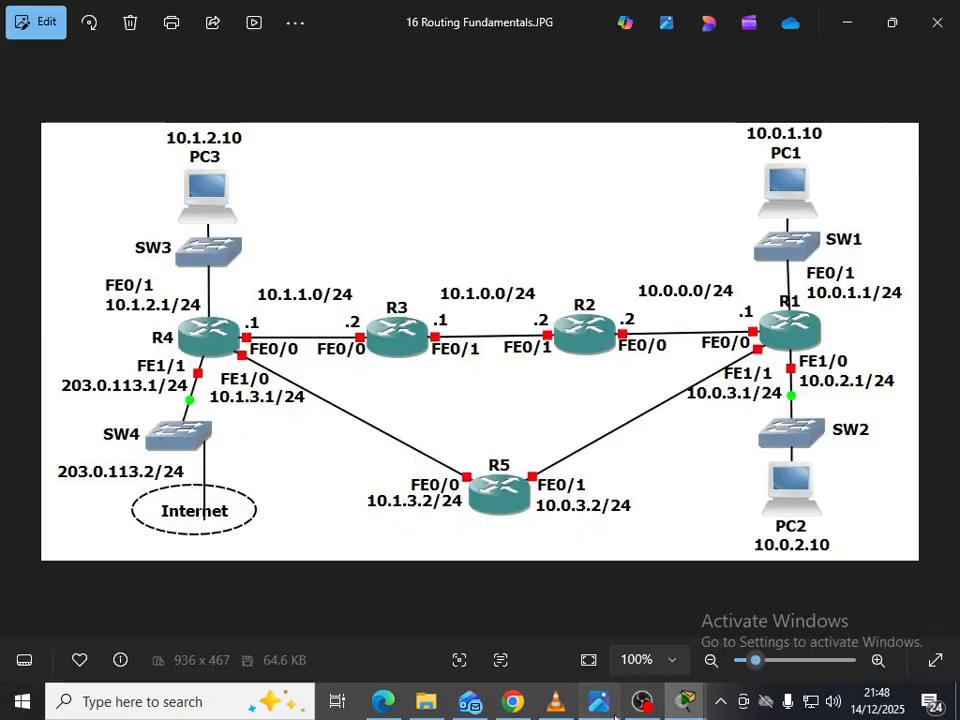
pyautogui.moveTo(683, 704)
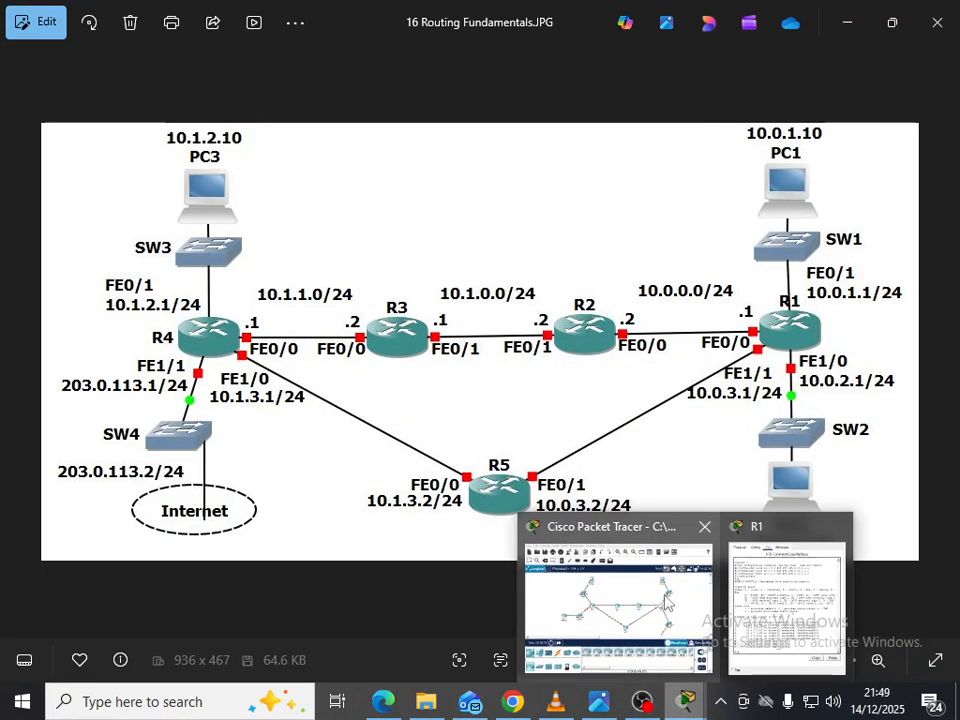
pyautogui.click(810, 580)
pyautogui.moveTo(491, 130); pyautogui.dragTo(419, 143)
pyautogui.click(588, 137)
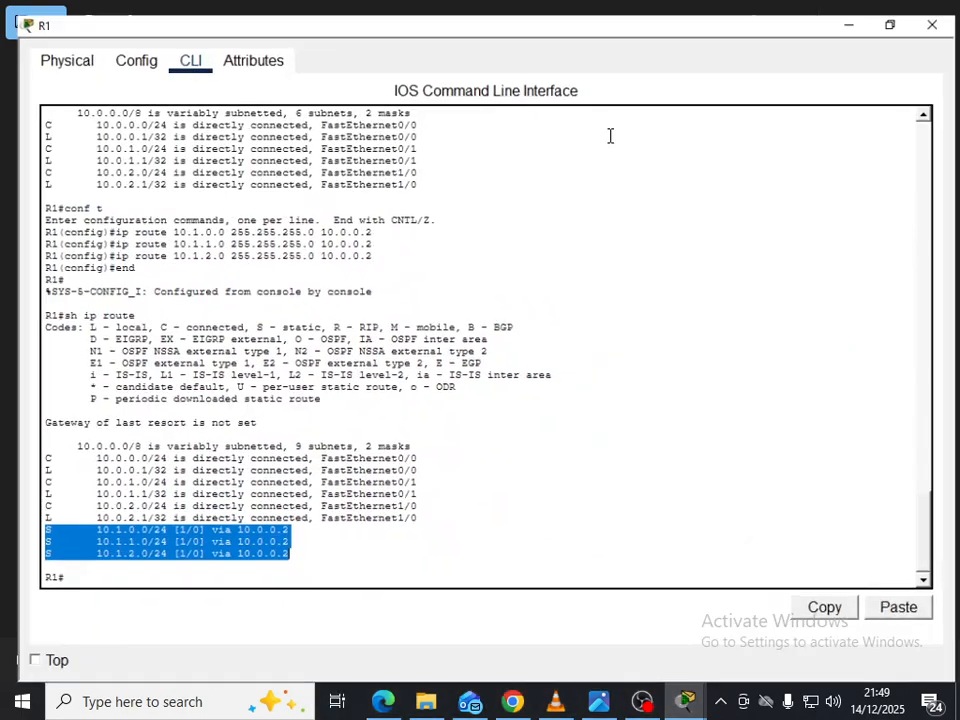
pyautogui.click(887, 34)
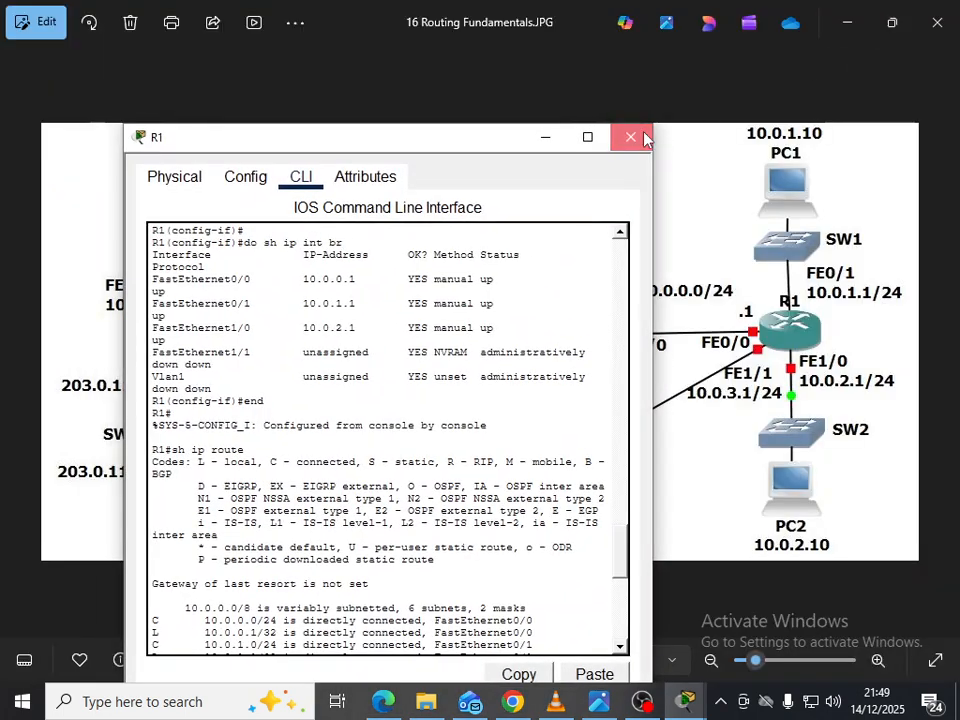
pyautogui.click(630, 136)
pyautogui.hotkey('alt', 'Tab')
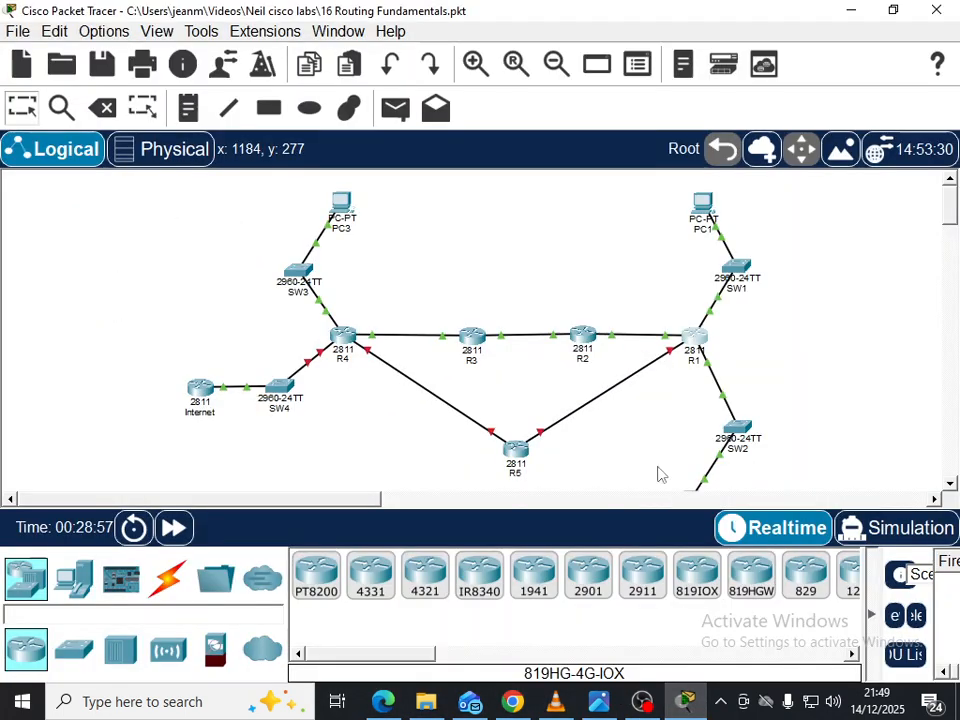
# Exit configuration mode in R2's CLI and display its routing table with sh ip route.
pyautogui.click(582, 337)
pyautogui.click(493, 537)
pyautogui.write('end')
pyautogui.press('Return')
pyautogui.write('sh ip route')
pyautogui.press('Return')
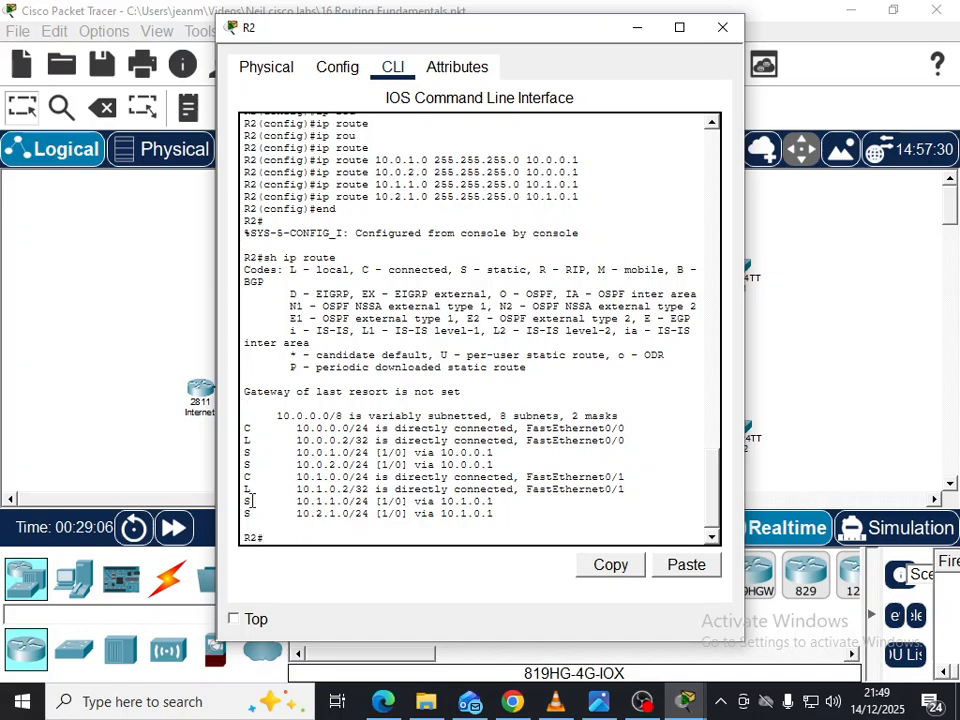
# Highlight R2's static routes via 10.1.0.1, consult the topology diagram, and bring R2's CLI back over it.
pyautogui.moveTo(244, 500); pyautogui.dragTo(494, 517)
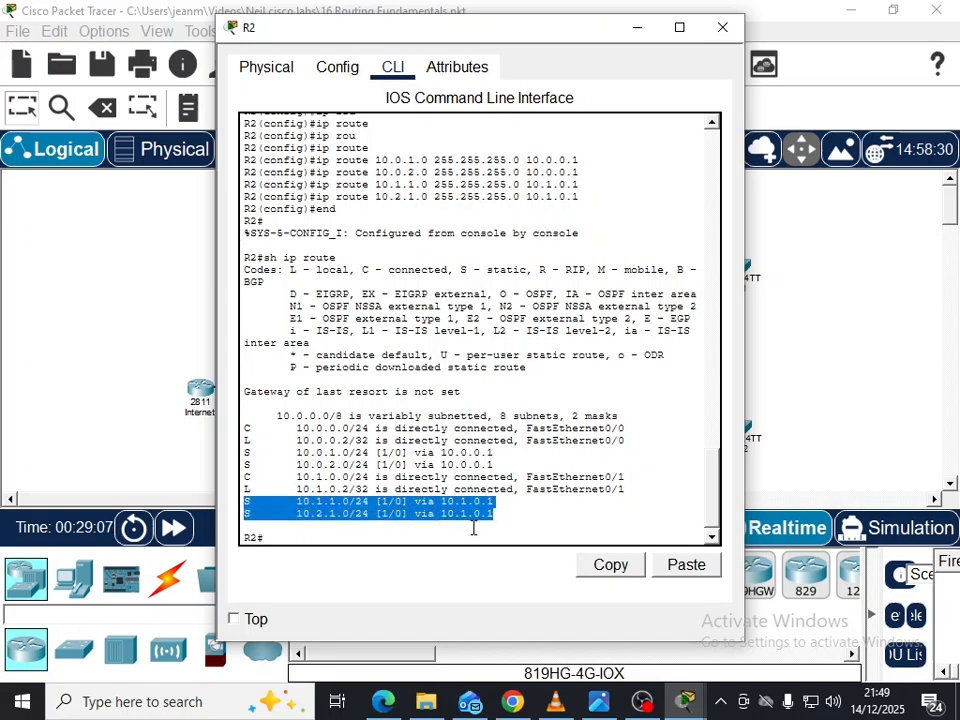
pyautogui.moveTo(512, 40); pyautogui.dragTo(354, 50)
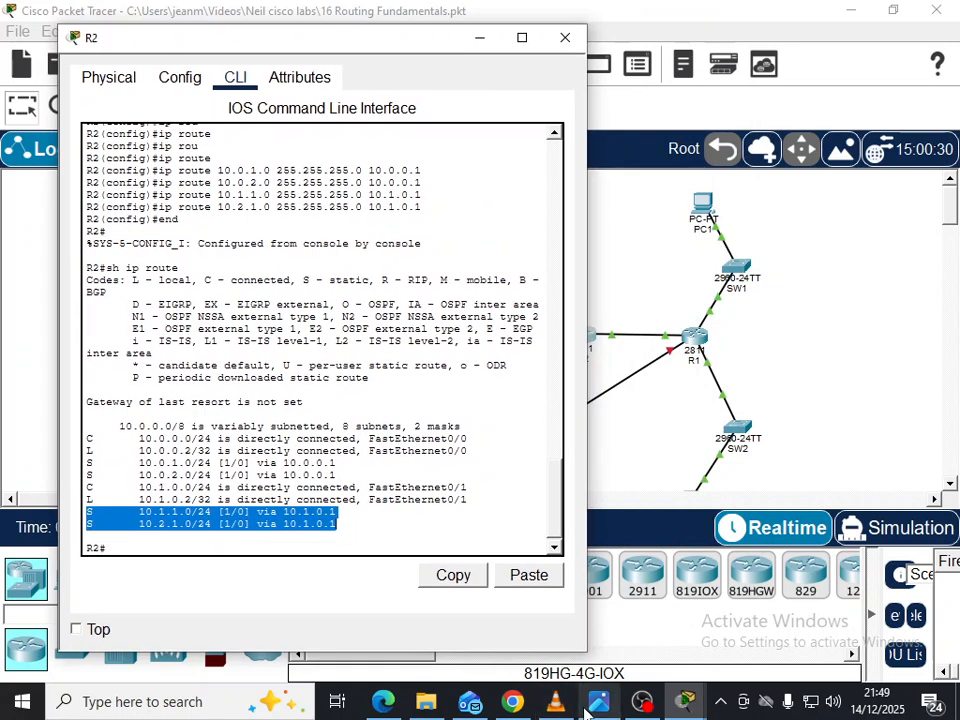
pyautogui.click(592, 706)
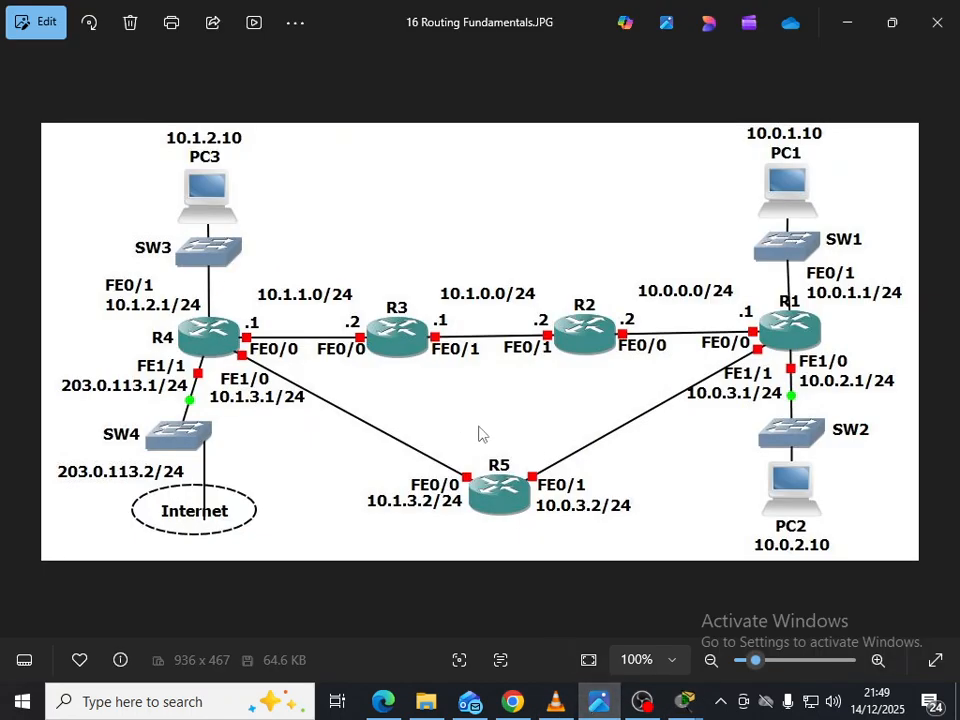
pyautogui.moveTo(695, 710)
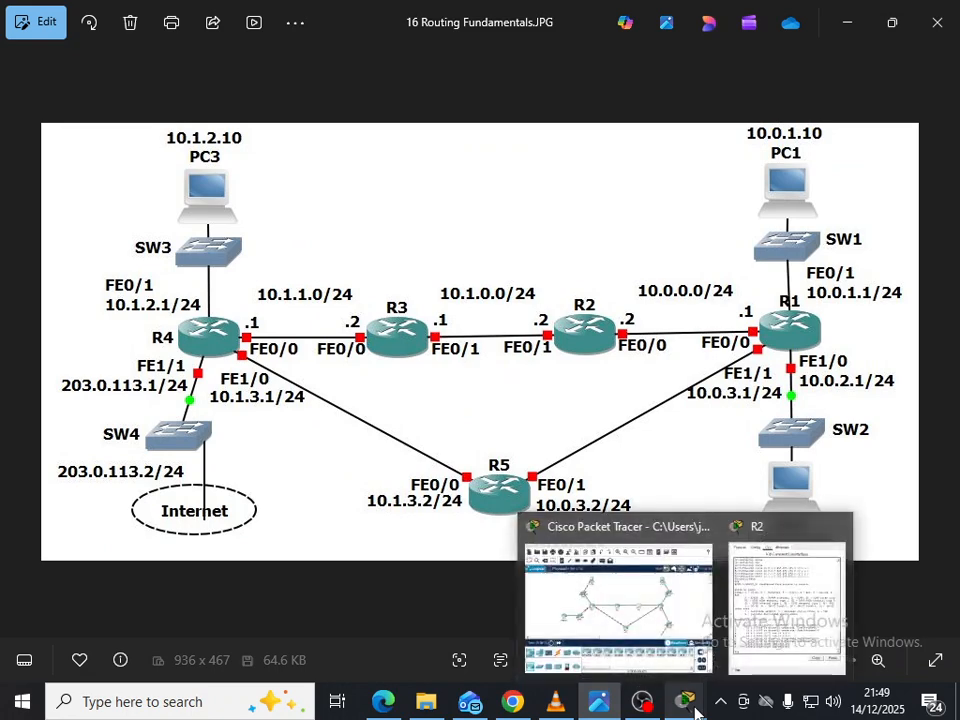
pyautogui.click(755, 636)
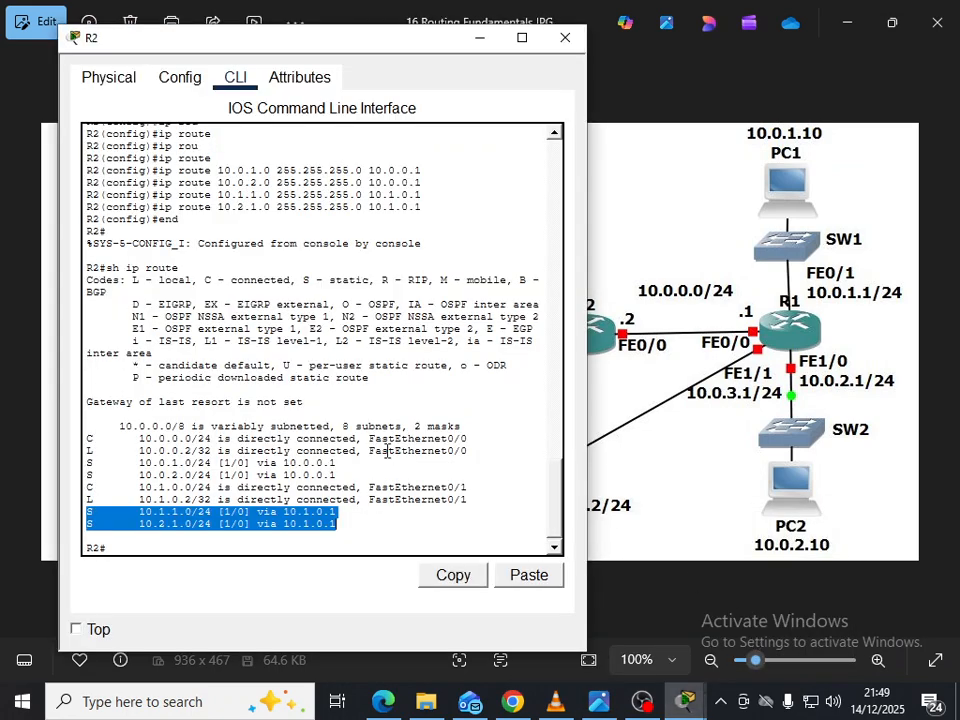
# Compare R2's static routes via 10.0.0.1 and via 10.1.0.1 with the topology diagram and return to the Packet Tracer workspace.
pyautogui.click(230, 552)
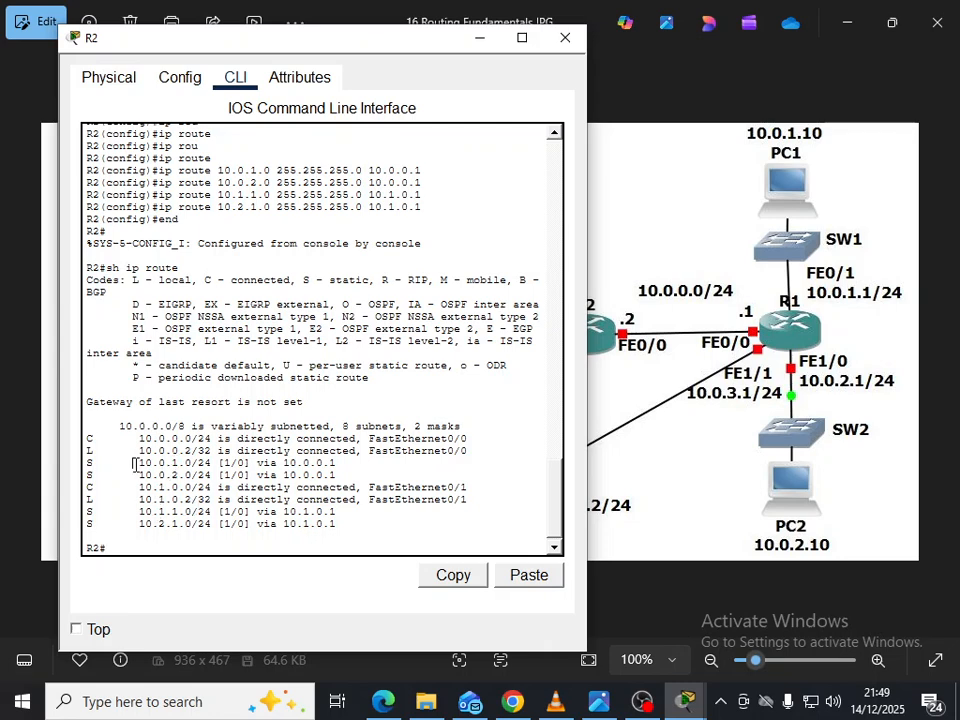
pyautogui.moveTo(86, 463); pyautogui.dragTo(347, 473)
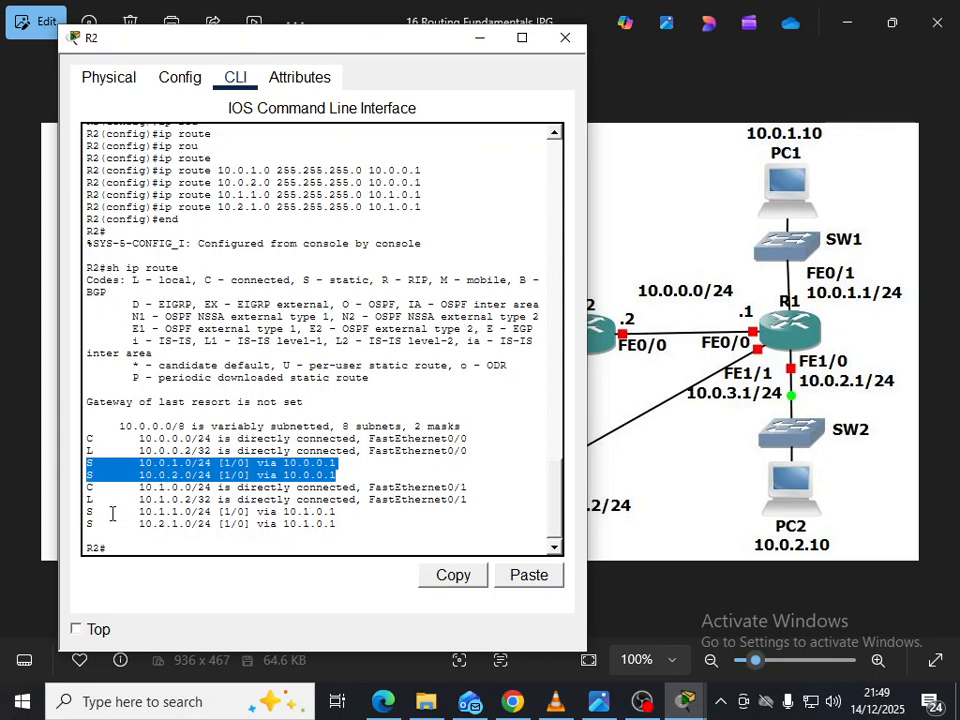
pyautogui.click(144, 498)
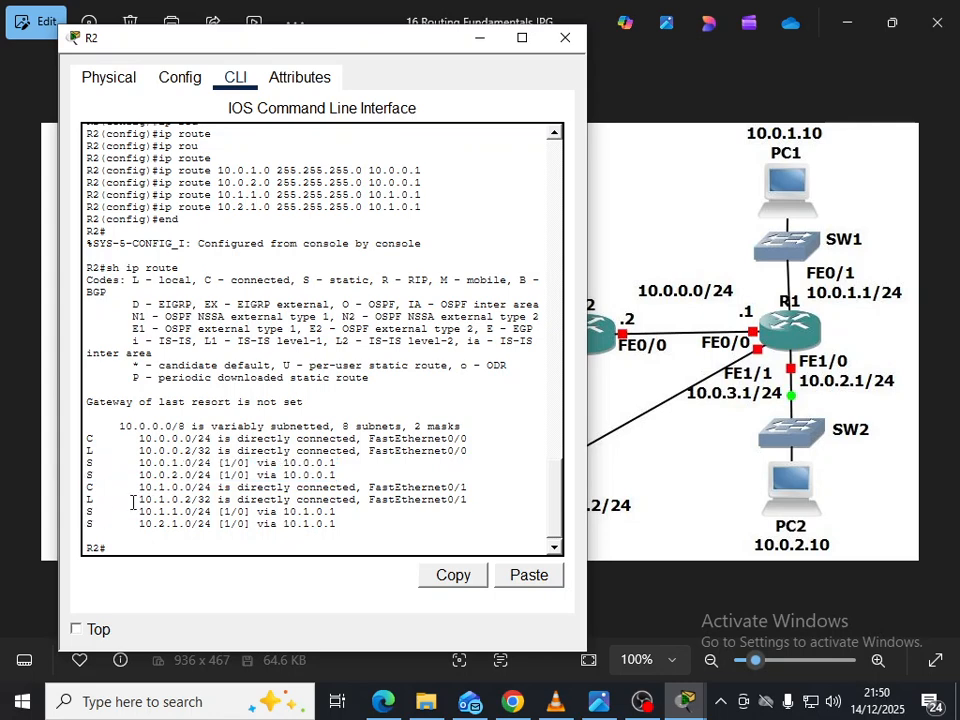
pyautogui.moveTo(88, 510); pyautogui.dragTo(337, 524)
pyautogui.moveTo(383, 38); pyautogui.dragTo(895, 85)
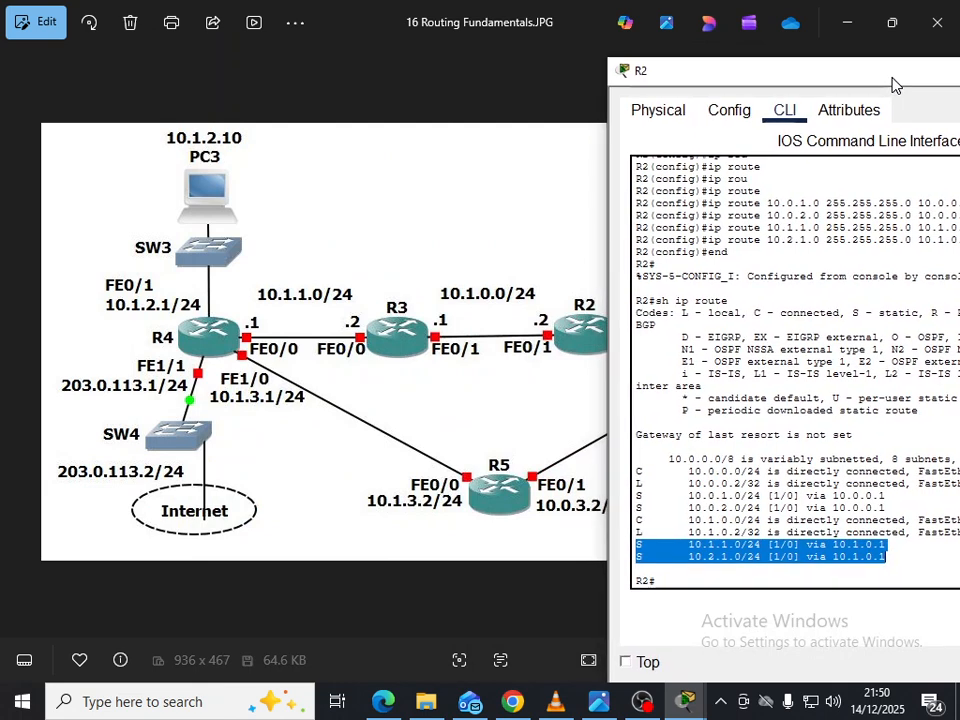
pyautogui.moveTo(893, 79); pyautogui.dragTo(894, 79)
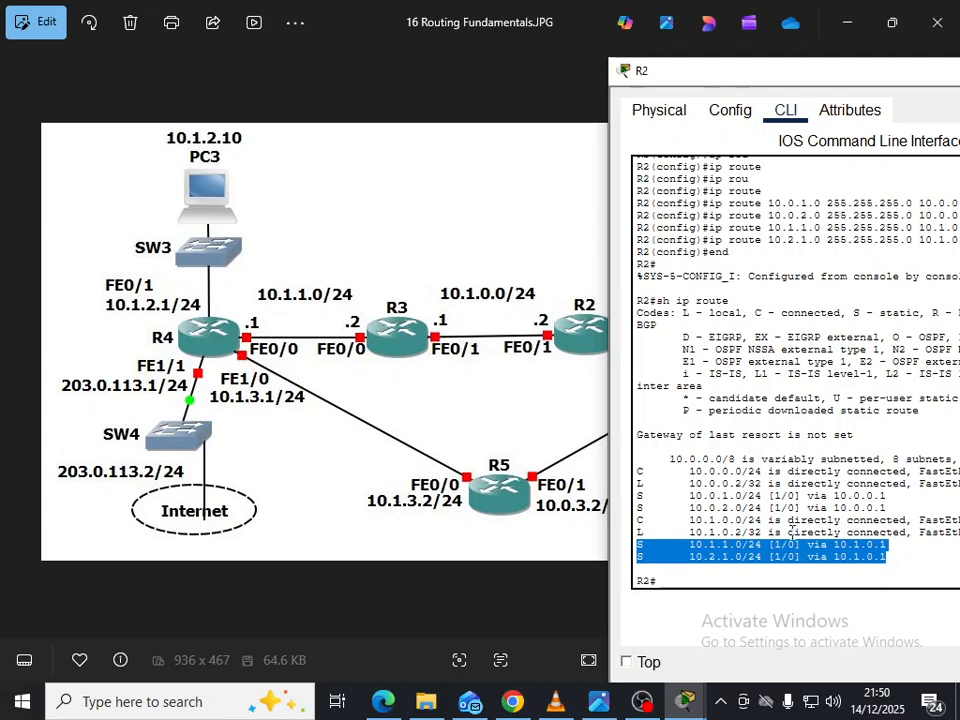
pyautogui.moveTo(808, 78); pyautogui.dragTo(547, 42)
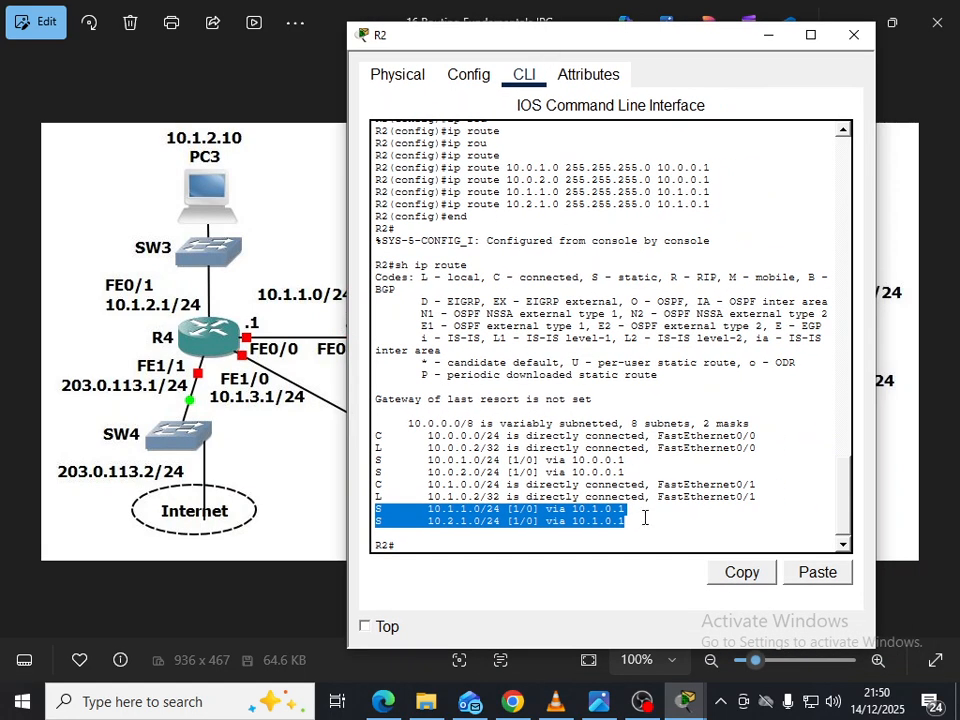
pyautogui.click(690, 706)
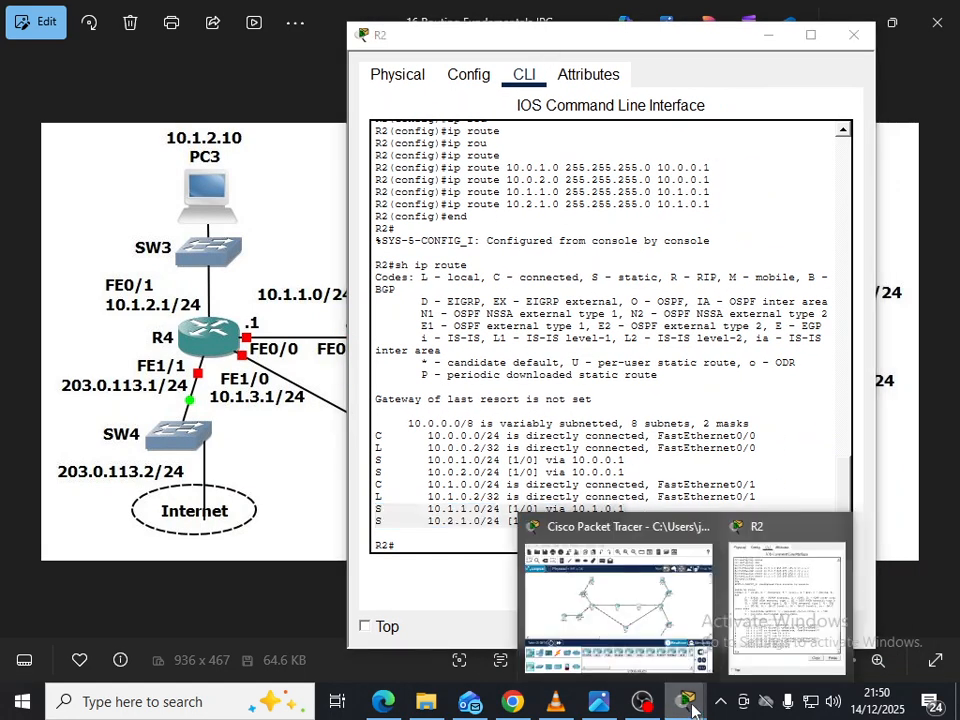
pyautogui.click(618, 600)
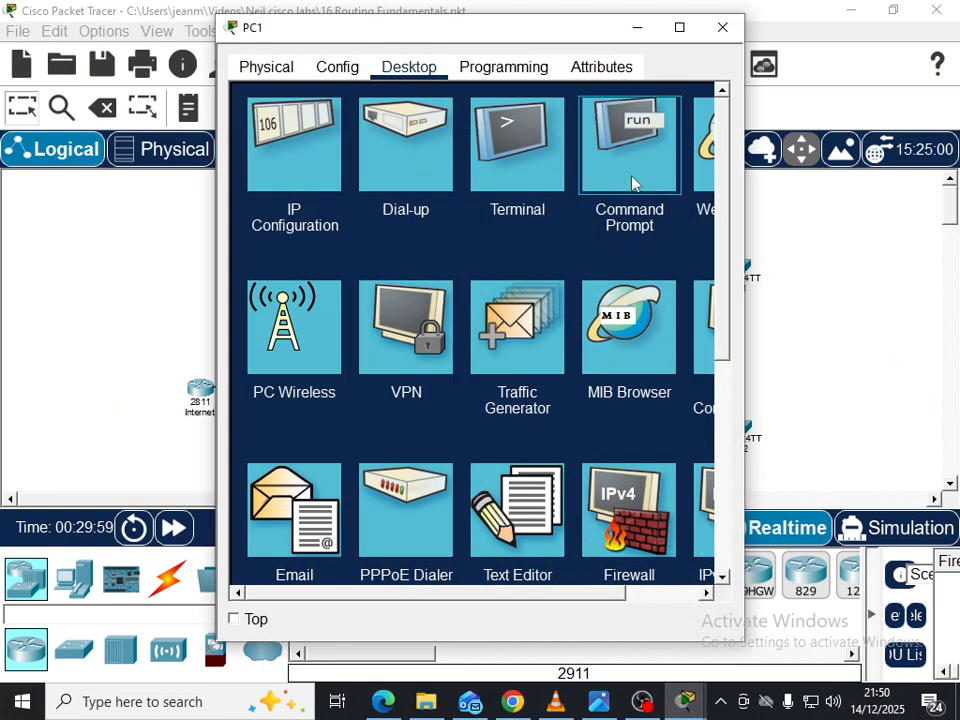
# Open PC1's Command Prompt and trace the route to PC3 with tracert 10.1.2.10.
pyautogui.click(634, 184)
pyautogui.scroll(-8, 542, 438)
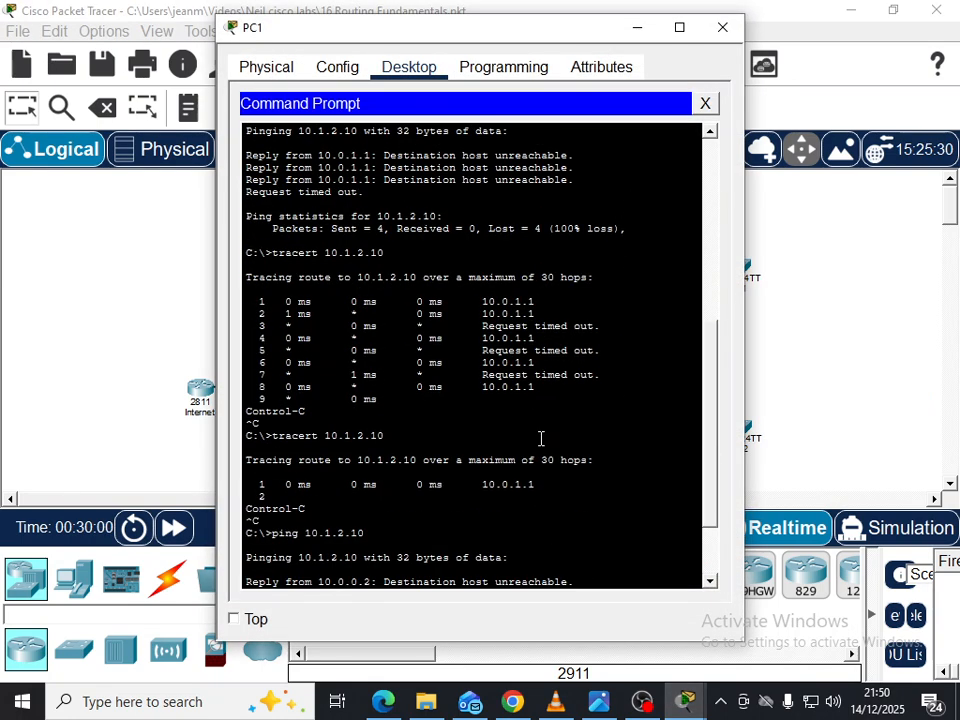
pyautogui.scroll(-3, 548, 460)
pyautogui.press('Up')
pyautogui.press('Up')
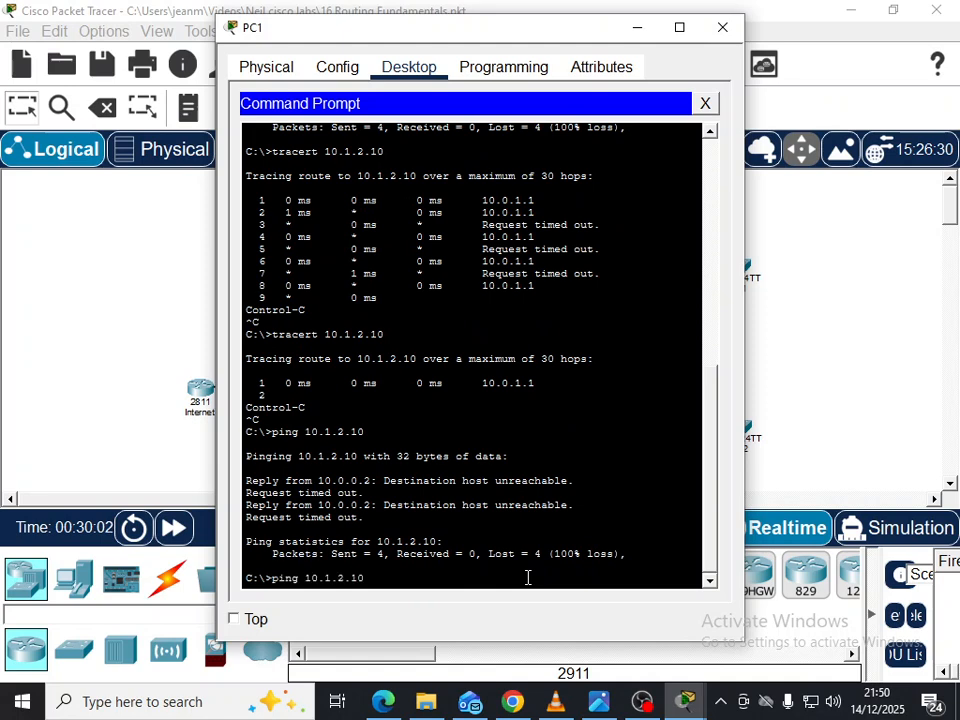
pyautogui.press('Return')
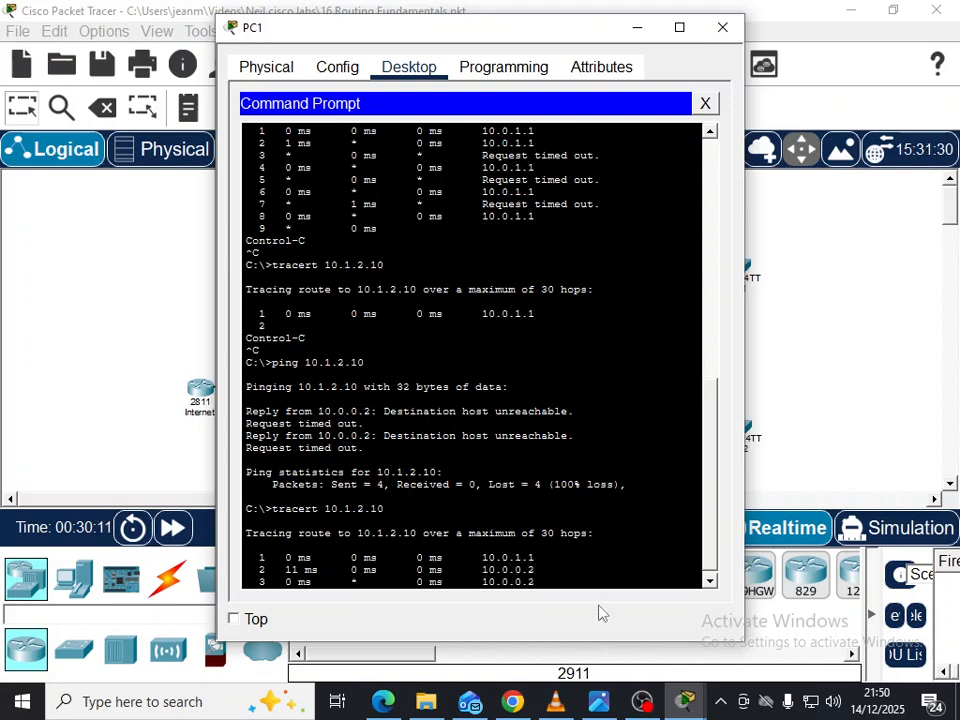
# Bring up R2's CLI beside the topology diagram and compare its static routes via 10.1.0.1 with the networks behind R3 and R4.
pyautogui.moveTo(516, 35); pyautogui.dragTo(652, 382)
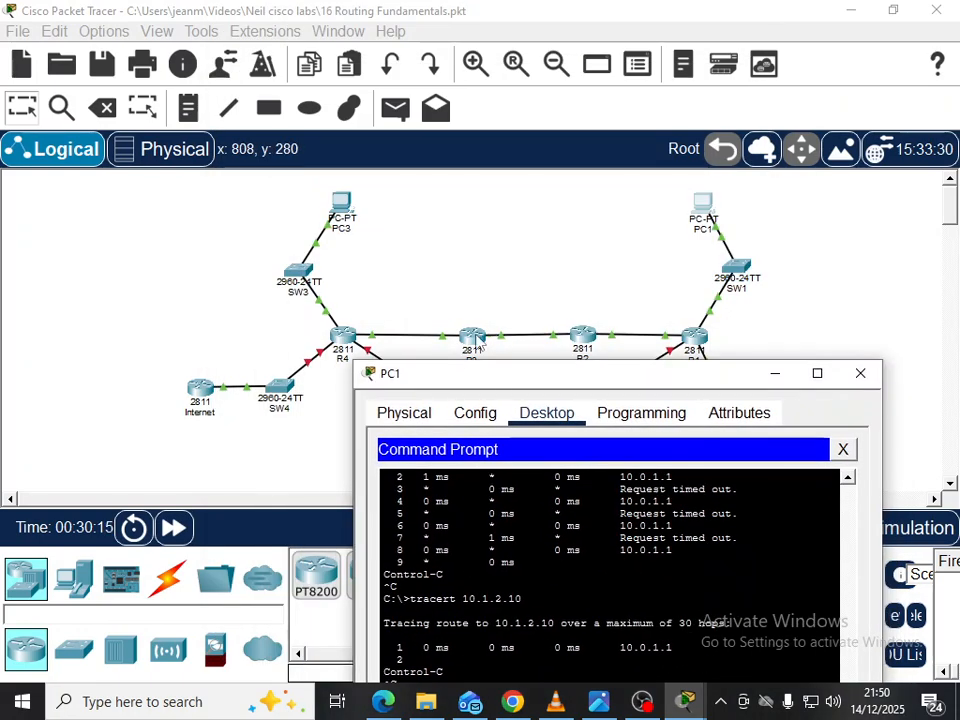
pyautogui.moveTo(477, 385); pyautogui.dragTo(498, 96)
pyautogui.click(598, 707)
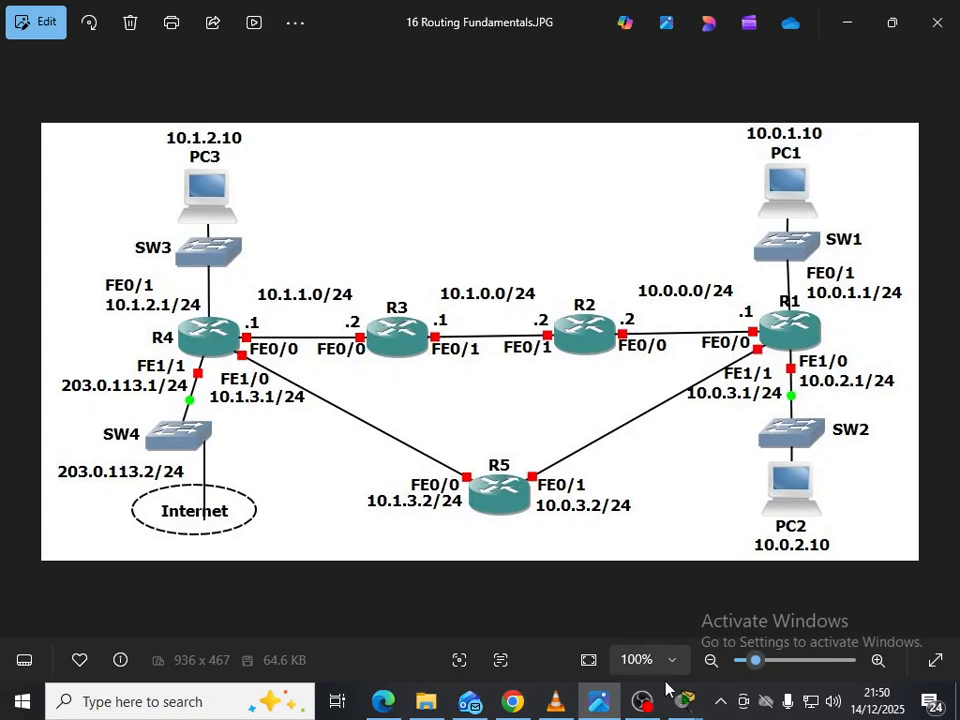
pyautogui.moveTo(685, 701)
pyautogui.click(754, 628)
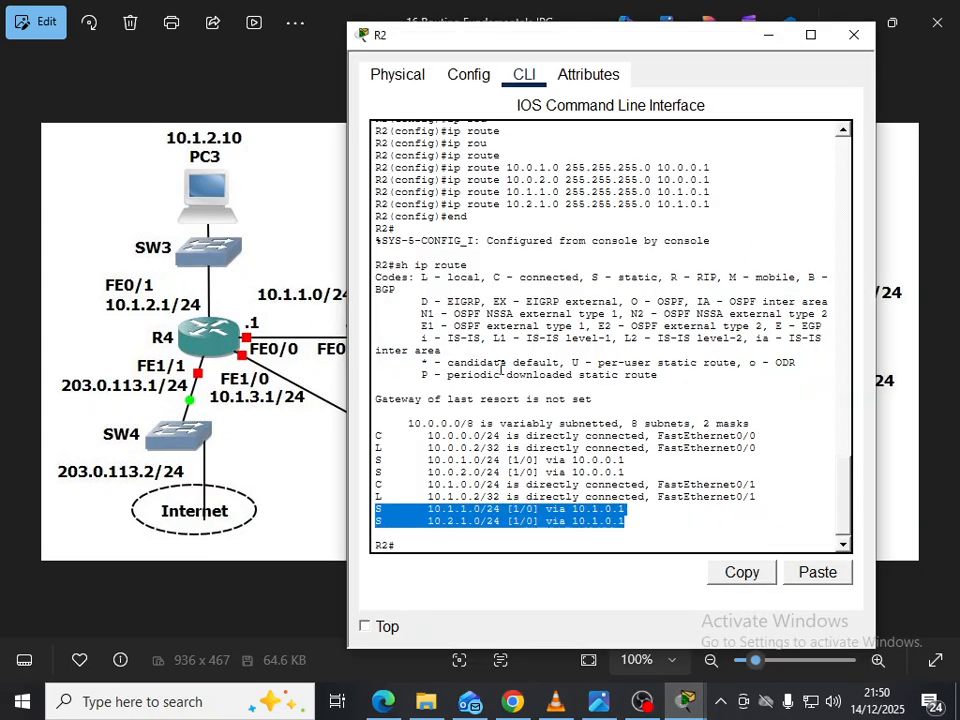
pyautogui.moveTo(510, 48); pyautogui.dragTo(665, 44)
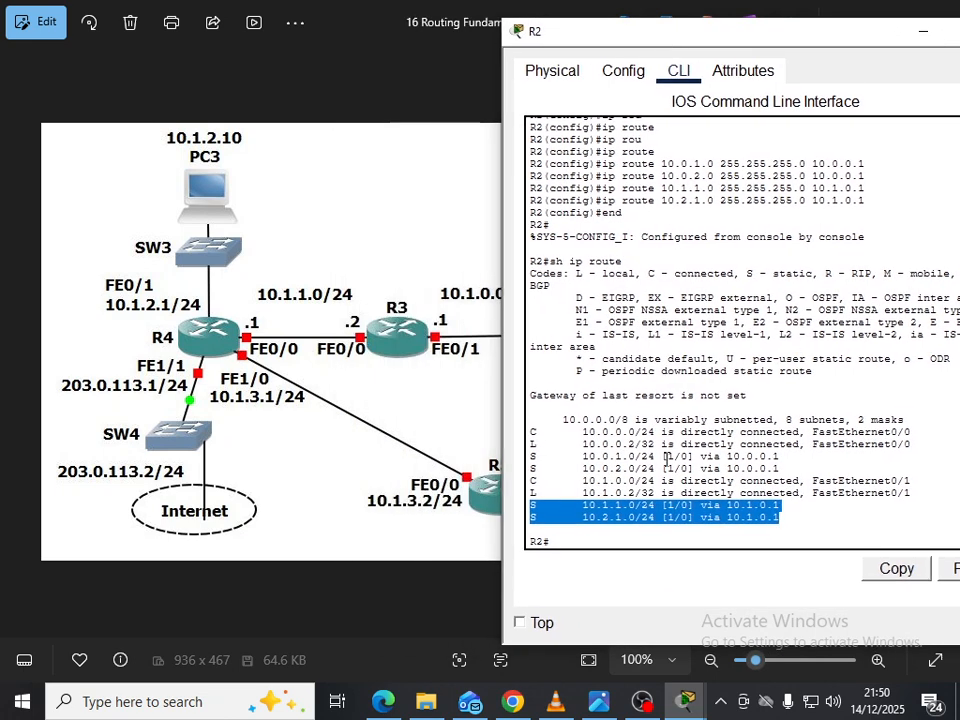
pyautogui.click(648, 513)
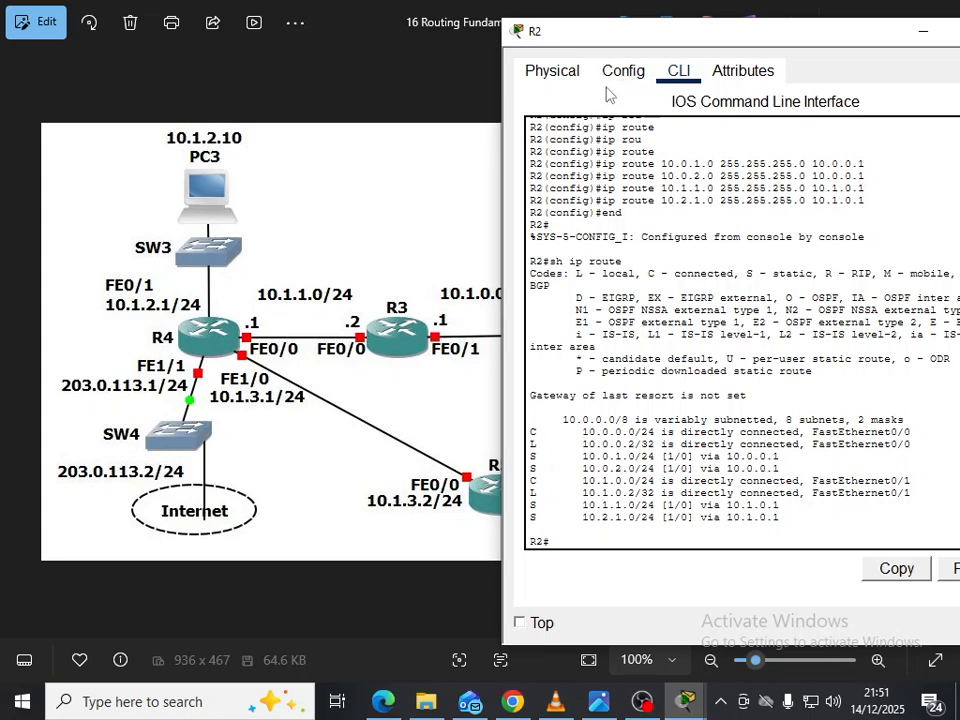
pyautogui.moveTo(617, 43)
pyautogui.mouseDown()
pyautogui.moveTo(684, 45)
pyautogui.moveTo(737, 86)
pyautogui.moveTo(614, 68)
pyautogui.mouseUp()
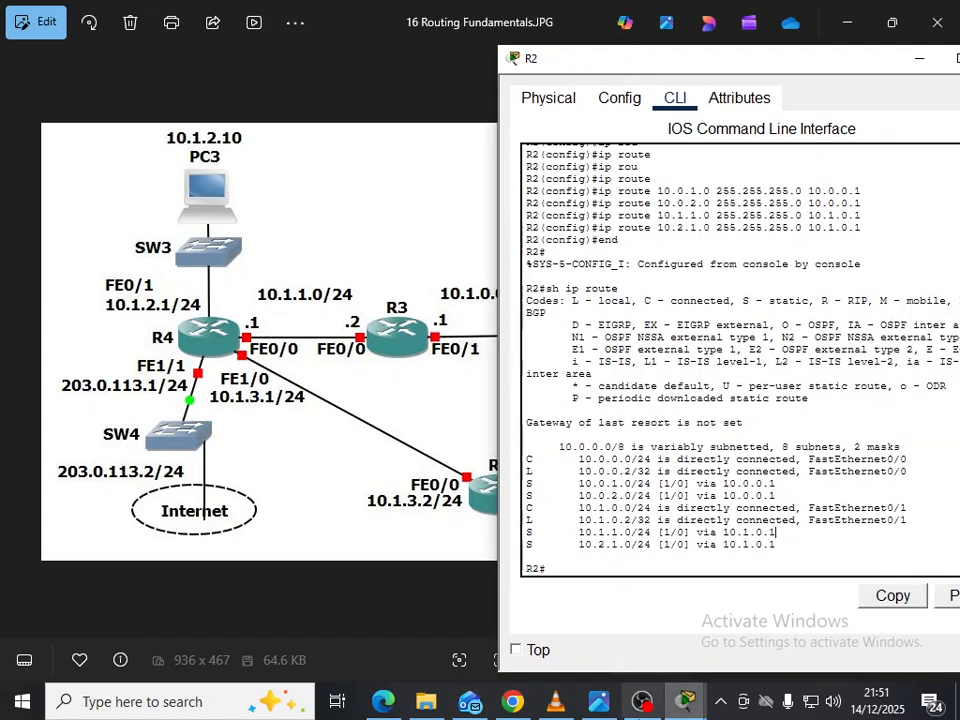
pyautogui.click(641, 703)
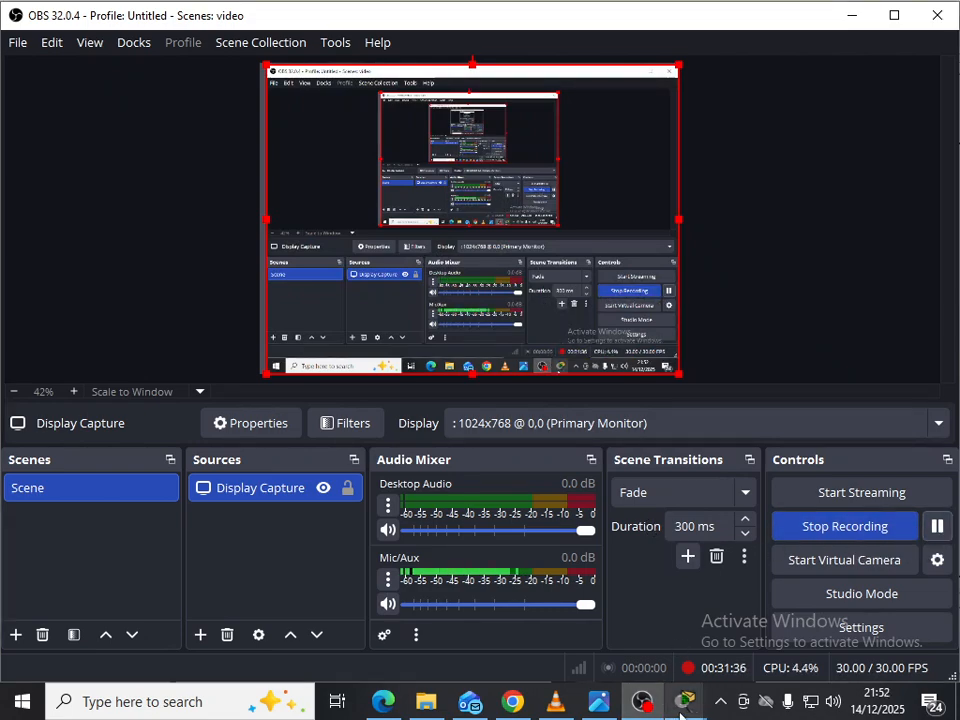
pyautogui.moveTo(688, 700)
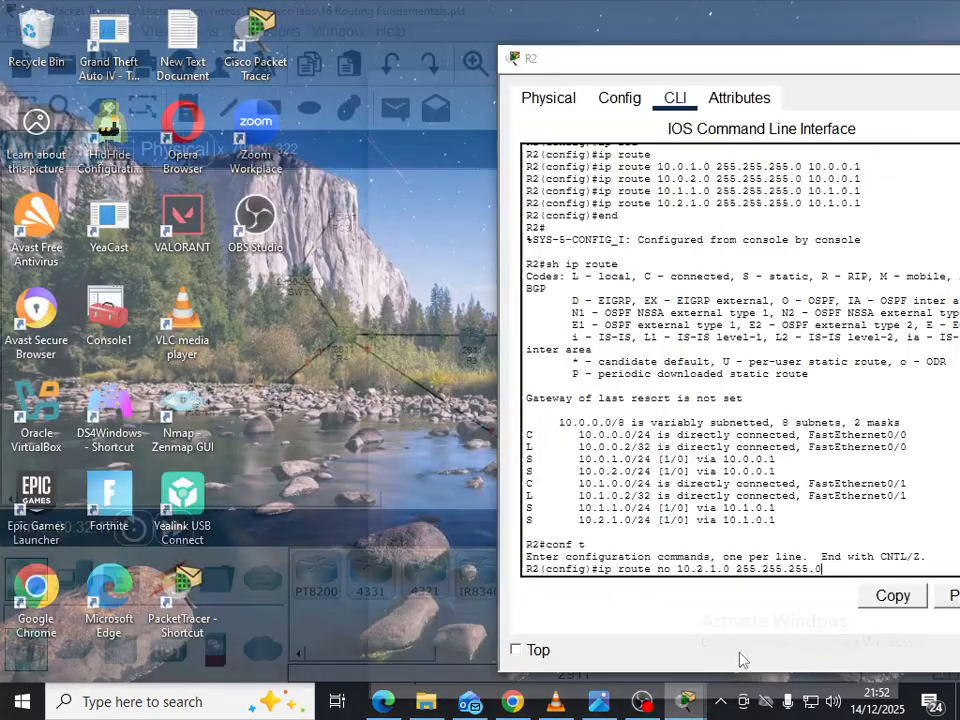
pyautogui.click(743, 658)
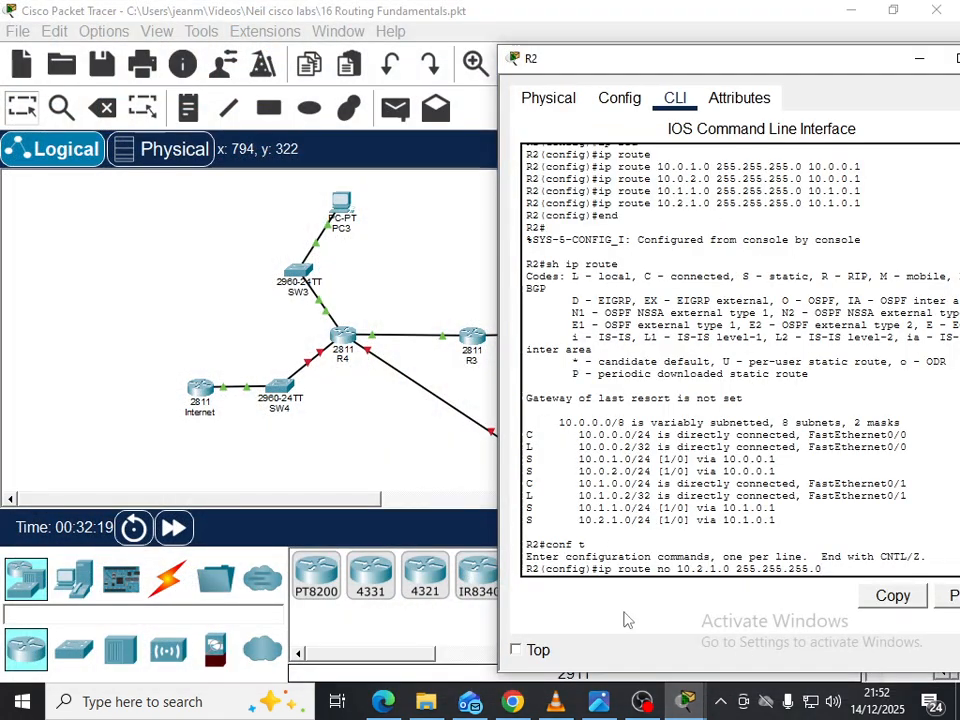
# Consult the topology diagram and try to remove R2's mistaken static route with ip route no 10.2.1.0 255.255.255.0 10.1.0.1.
pyautogui.click(599, 701)
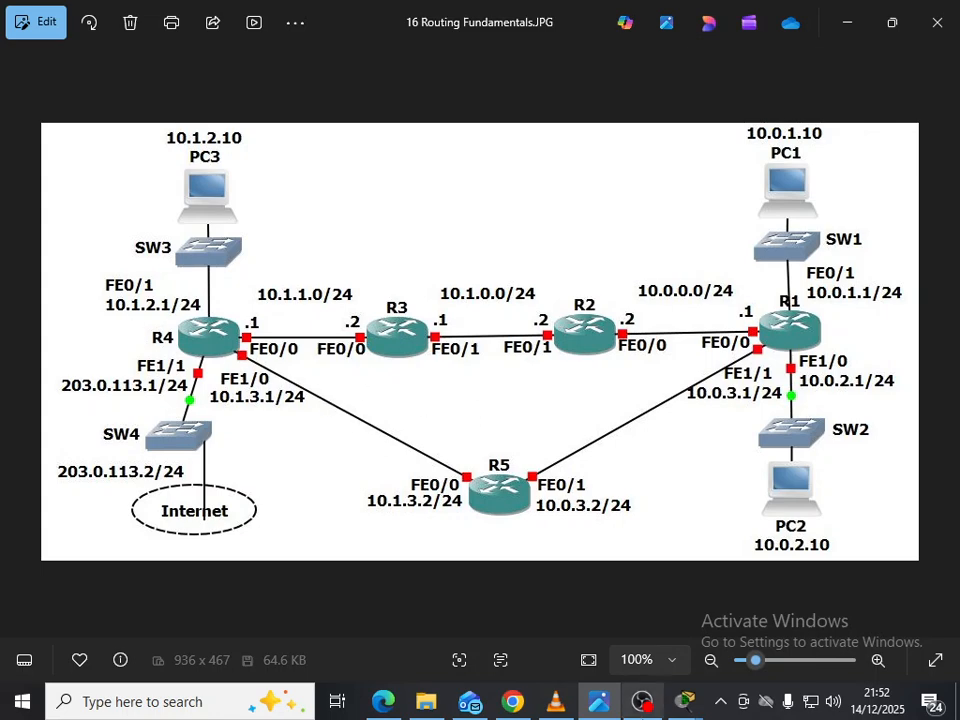
pyautogui.moveTo(684, 700)
pyautogui.click(738, 615)
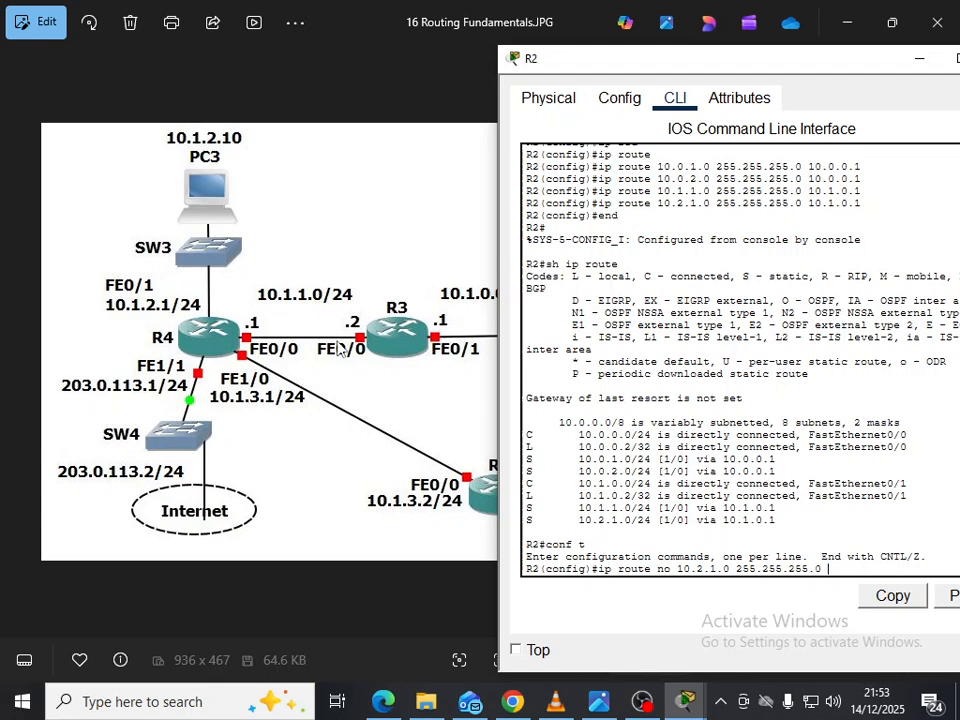
pyautogui.write('10.1.0.1')
pyautogui.press('Return')
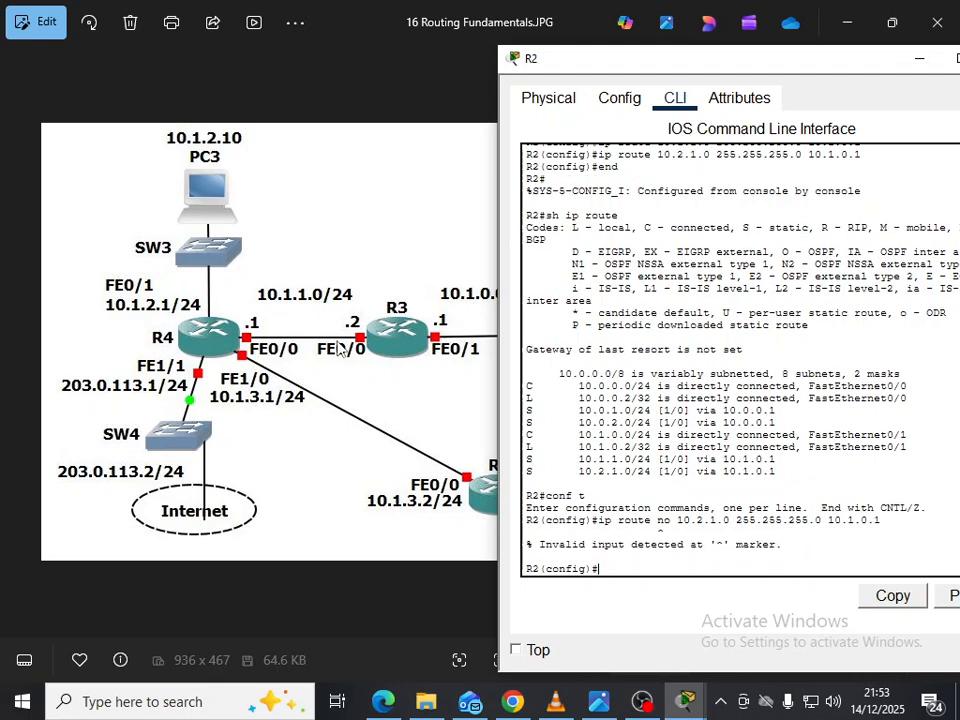
# Correct the recalled command to no ip route 10.2.1.0 255.255.255.0 10.1.0.1 and run it on R2.
pyautogui.press('Up')
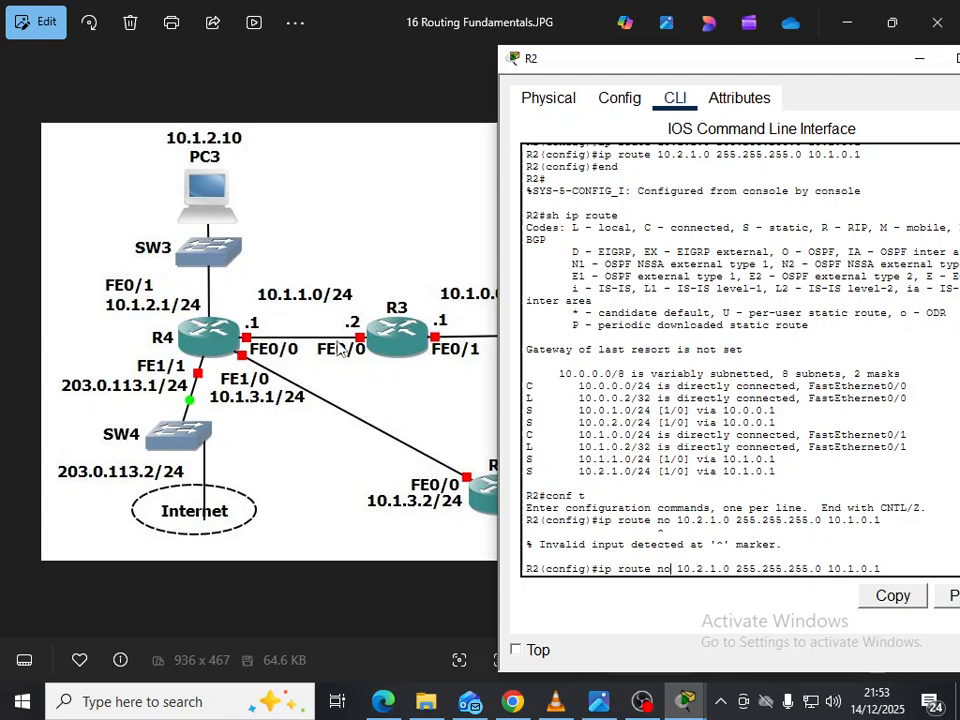
pyautogui.press('BackSpace')
pyautogui.press('BackSpace')
pyautogui.press('BackSpace')
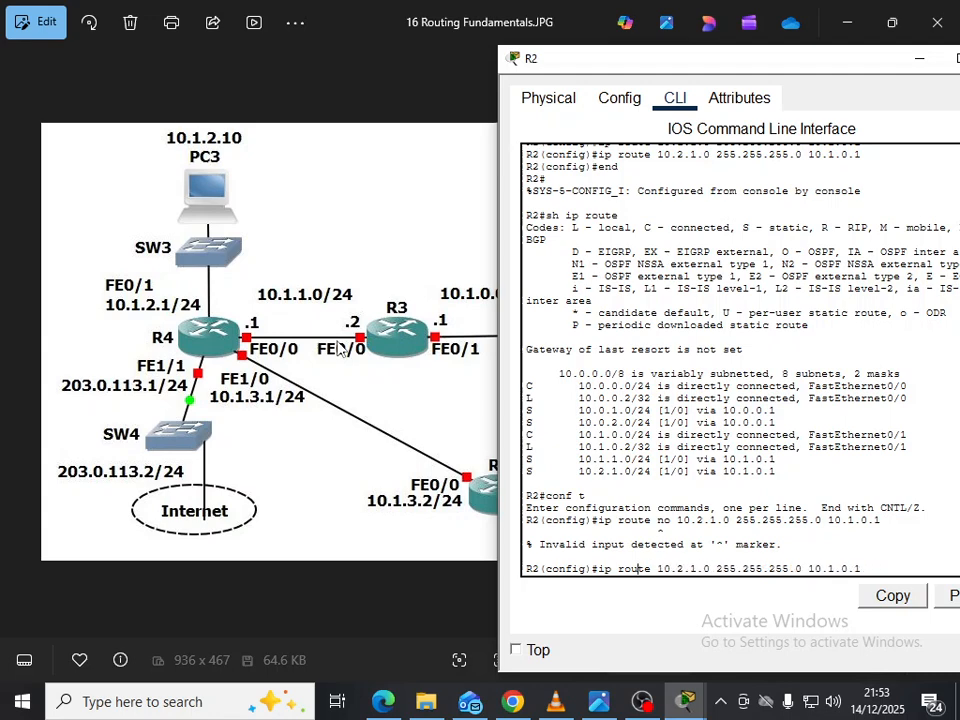
pyautogui.write('no')
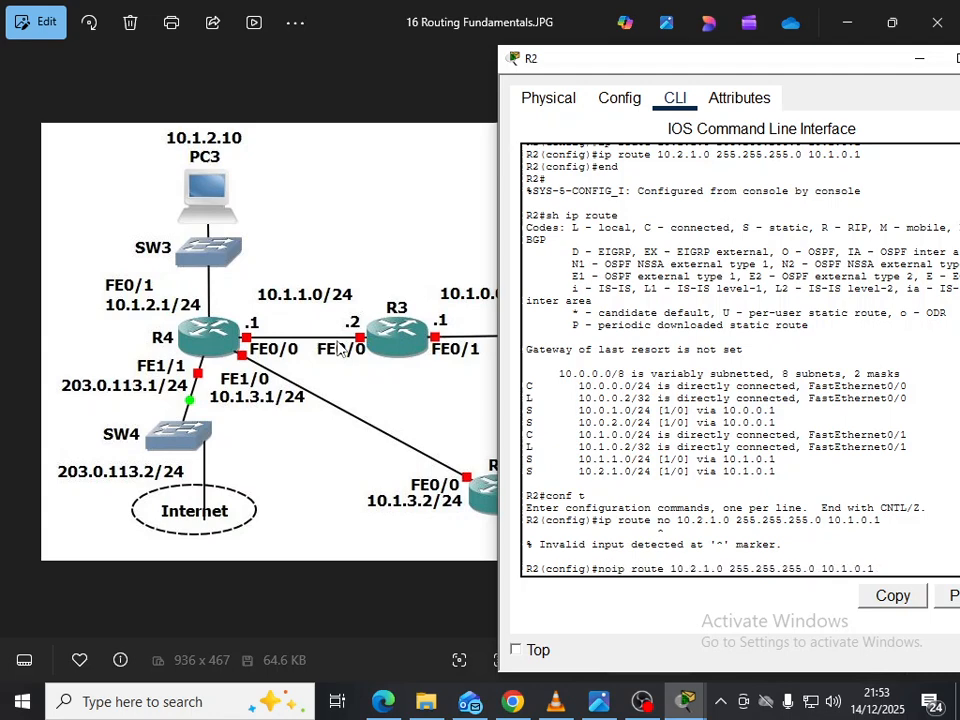
pyautogui.press('Return')
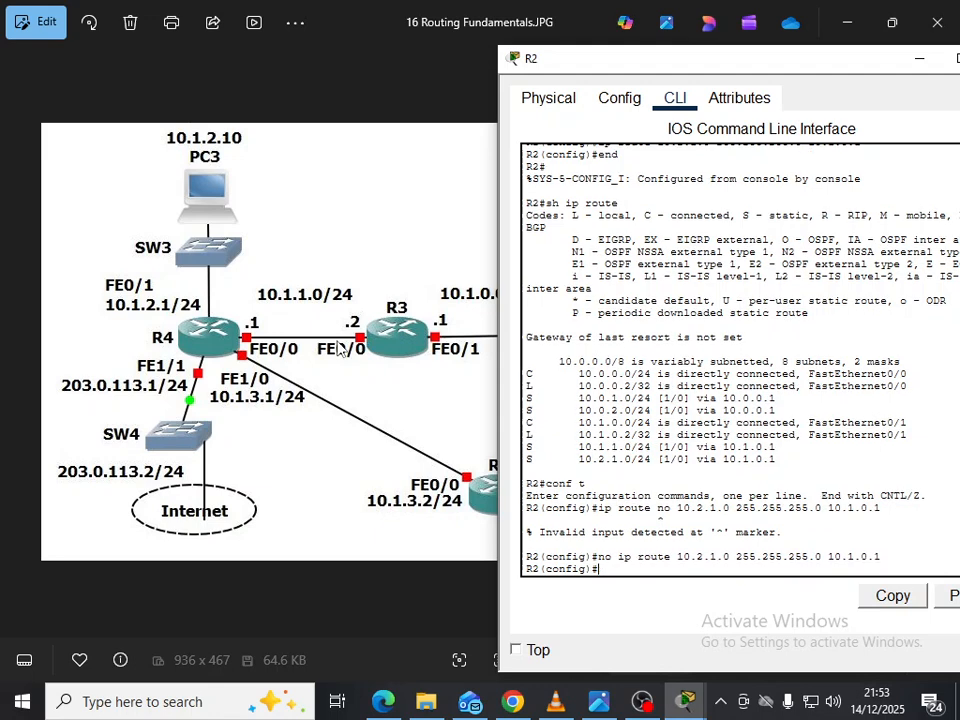
# Exit configuration mode on R2 with end and display the routing table with sh ip route.
pyautogui.write('end')
pyautogui.press('Return')
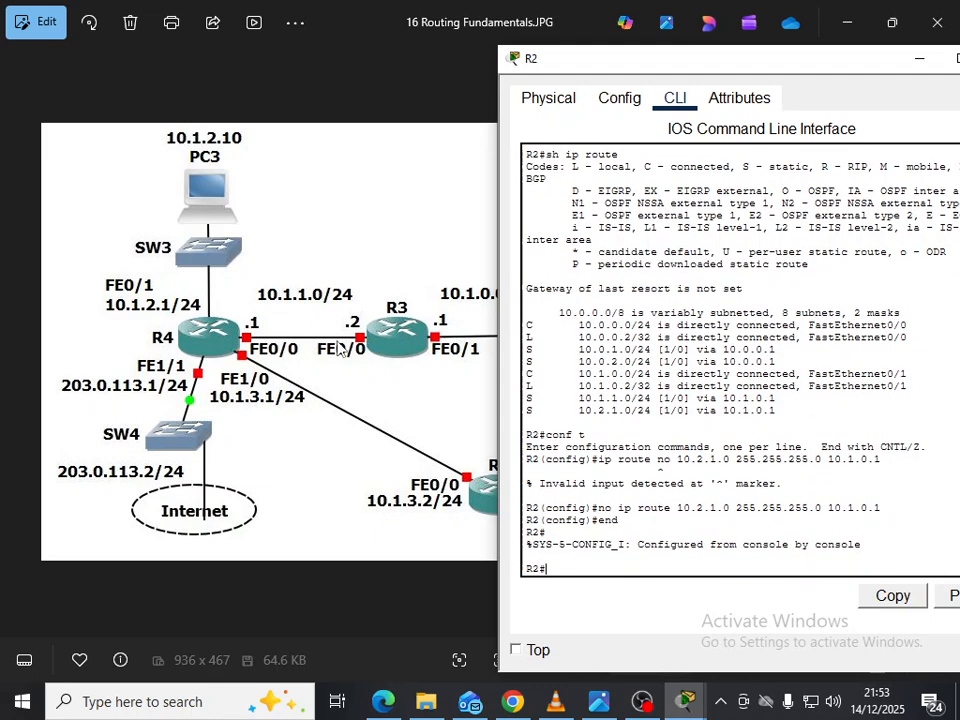
pyautogui.write('sh ip route')
pyautogui.press('Return')
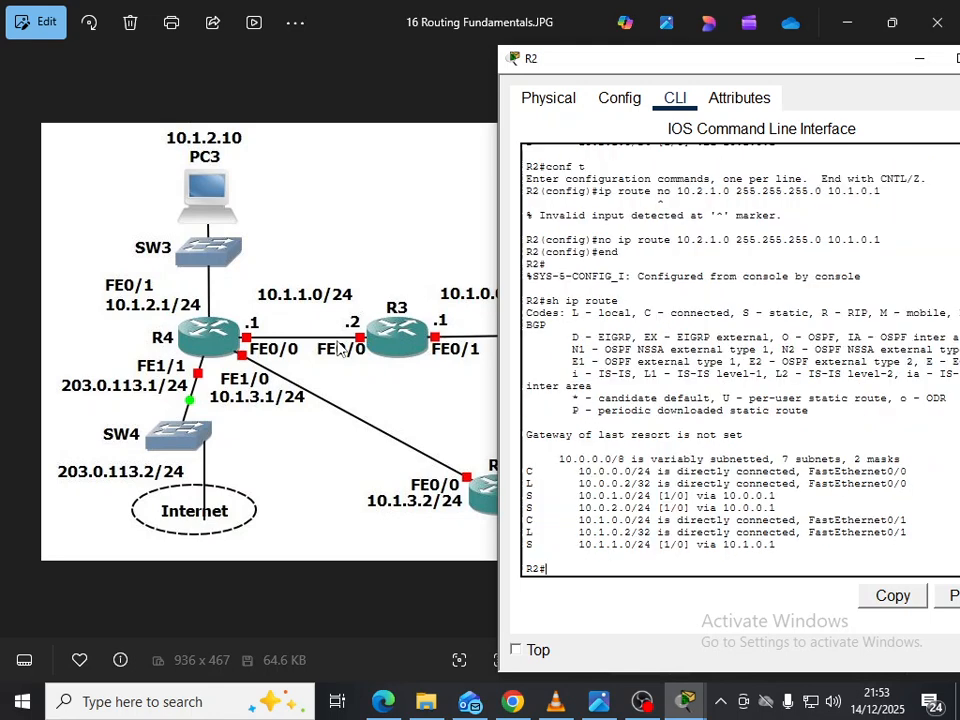
# Enter R2's configuration mode, check the next hop in the diagram, and try to add ip route 10.1.2.1 255.255.255.0 10.1.0.1.
pyautogui.write('conf t')
pyautogui.press('Return')
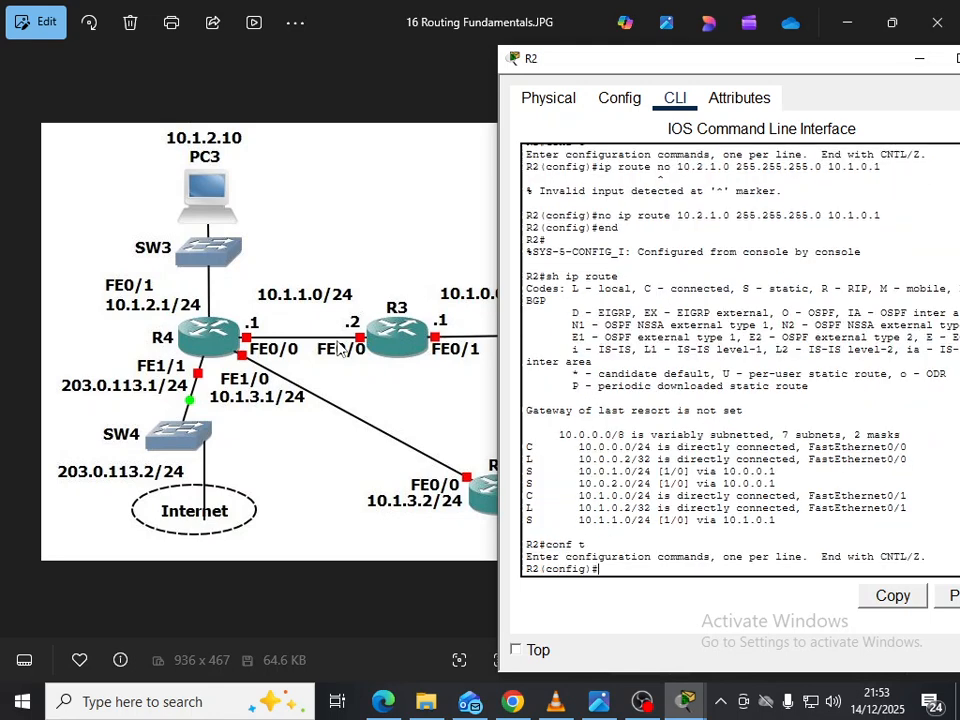
pyautogui.write('ip route 10.1.2.1 255.255.255.0')
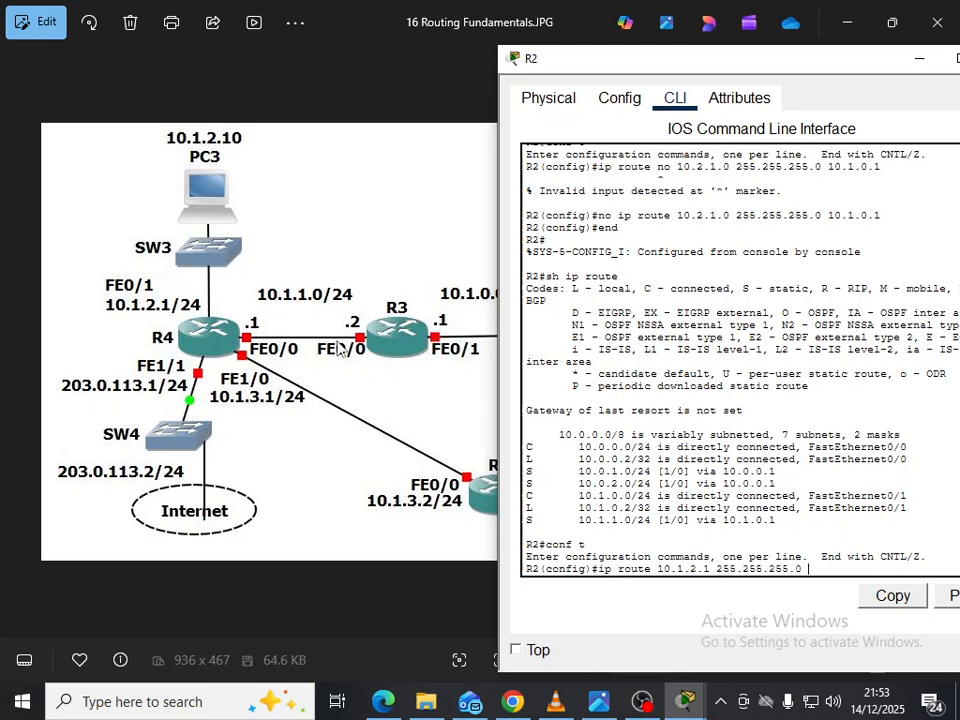
pyautogui.write(' 10.1.0.')
pyautogui.moveTo(639, 67); pyautogui.dragTo(616, 386)
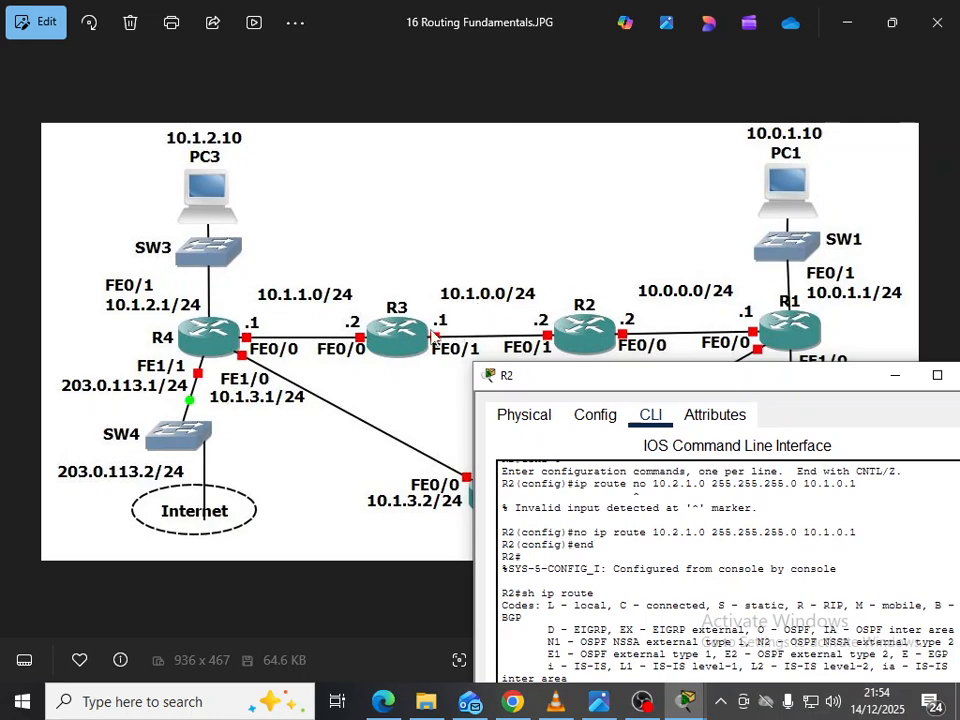
pyautogui.moveTo(537, 380); pyautogui.dragTo(512, 72)
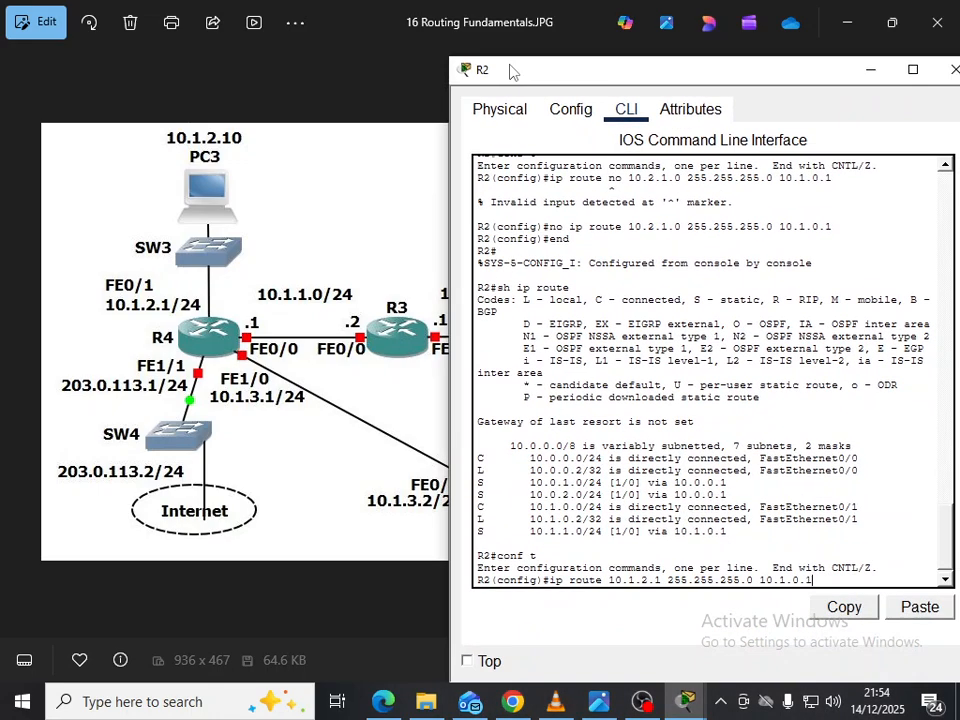
pyautogui.press('Return')
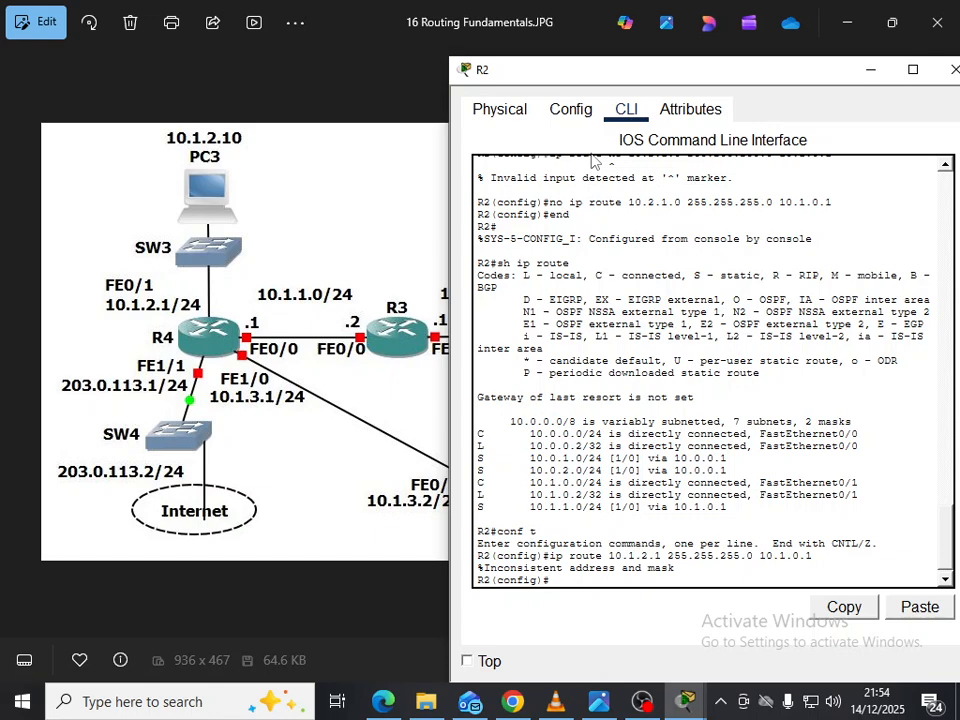
# Change the destination in the recalled command to 10.1.2.0, add the static route on R2, and minimize R2's window.
pyautogui.press('Up')
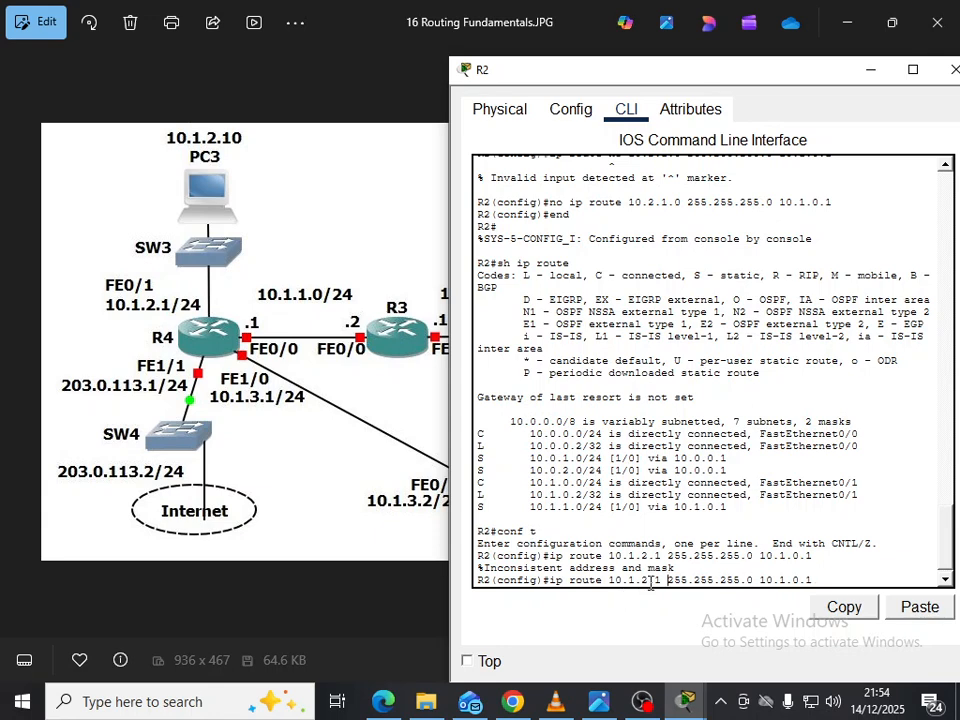
pyautogui.press('BackSpace')
pyautogui.write('0')
pyautogui.press('Return')
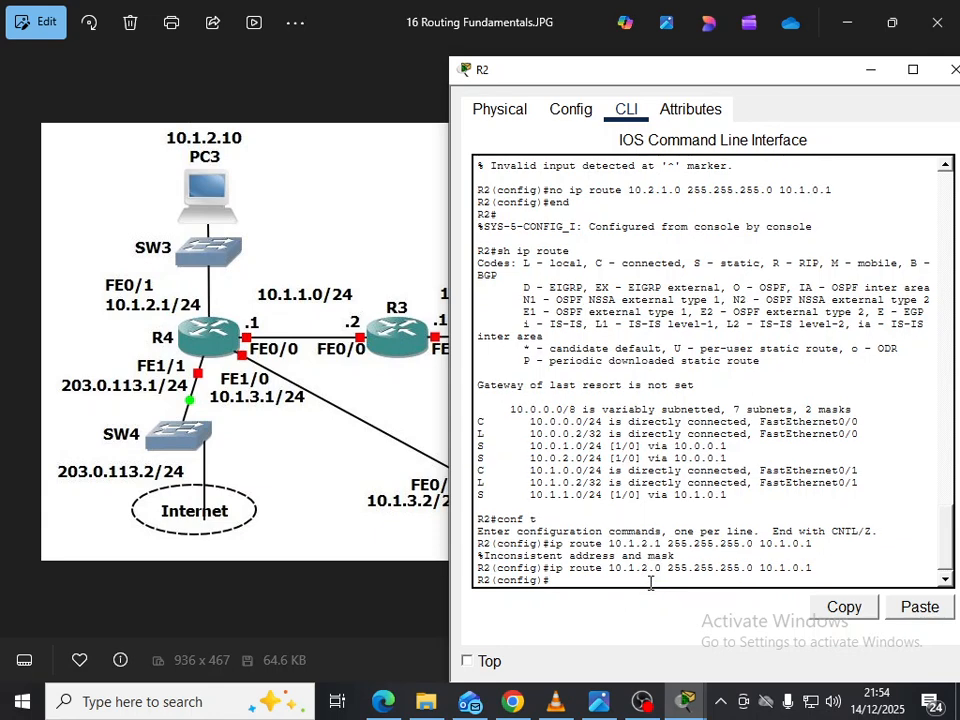
pyautogui.click(870, 69)
# Switch to PC1's Command Prompt and ping PC3 at 10.1.2.10.
pyautogui.moveTo(685, 700)
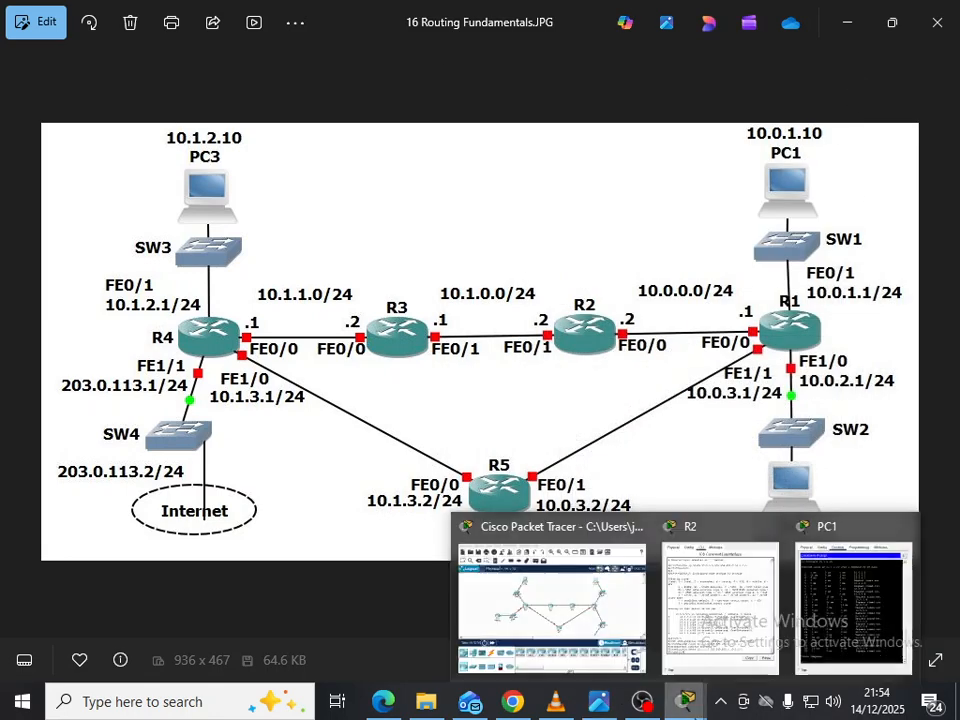
pyautogui.click(866, 624)
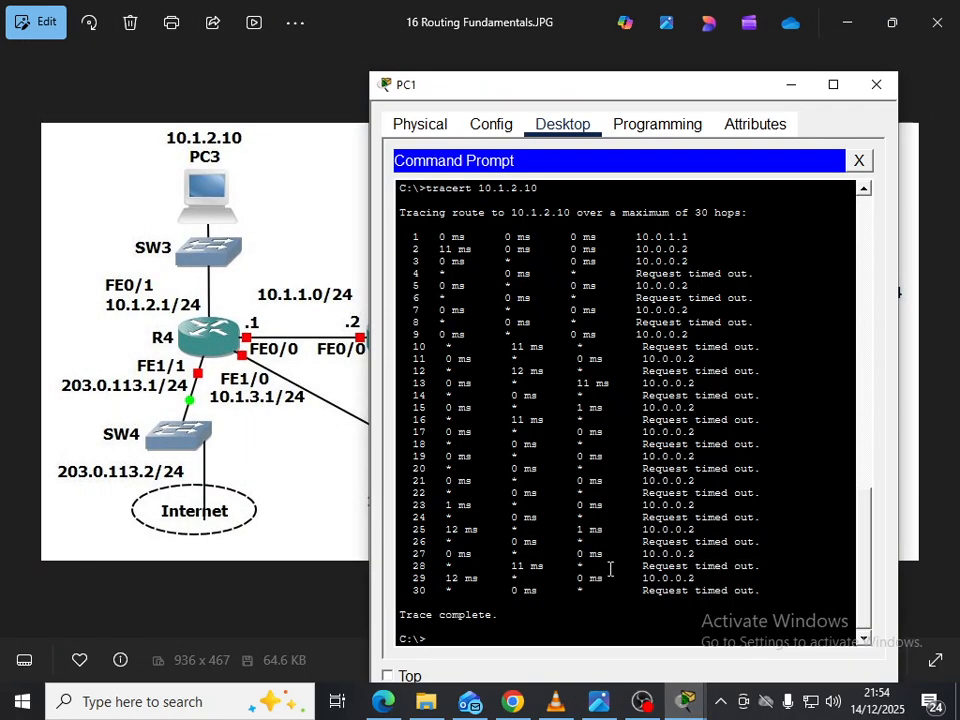
pyautogui.press('Up')
pyautogui.press('Up')
pyautogui.press('Return')
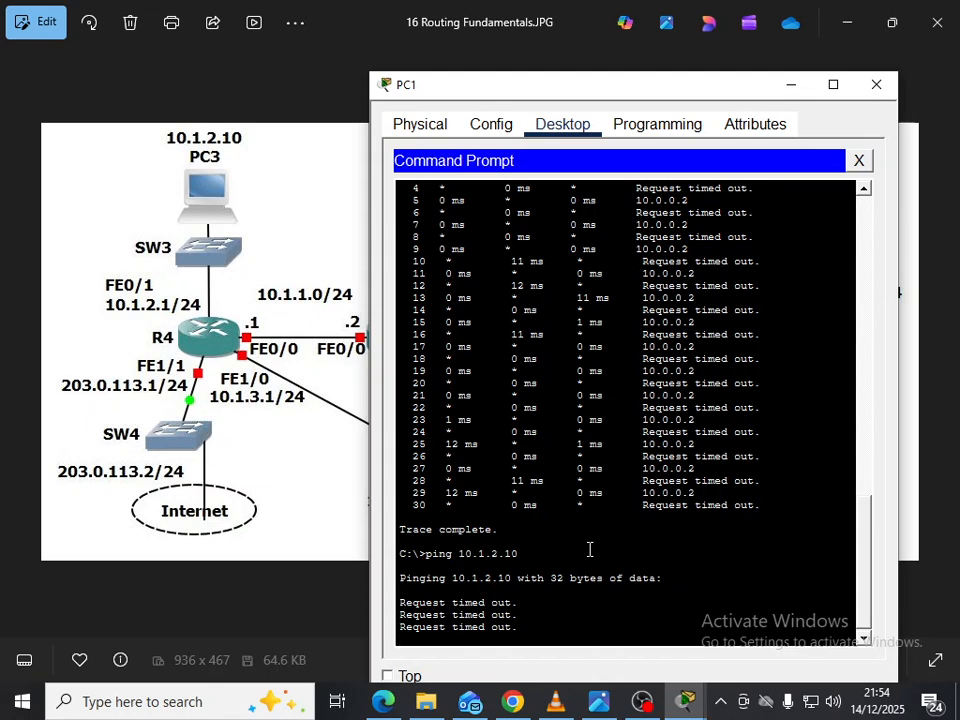
# Repeat the ping to 10.1.2.10 from PC1 and return to the Packet Tracer workspace.
pyautogui.press('Up')
pyautogui.press('Return')
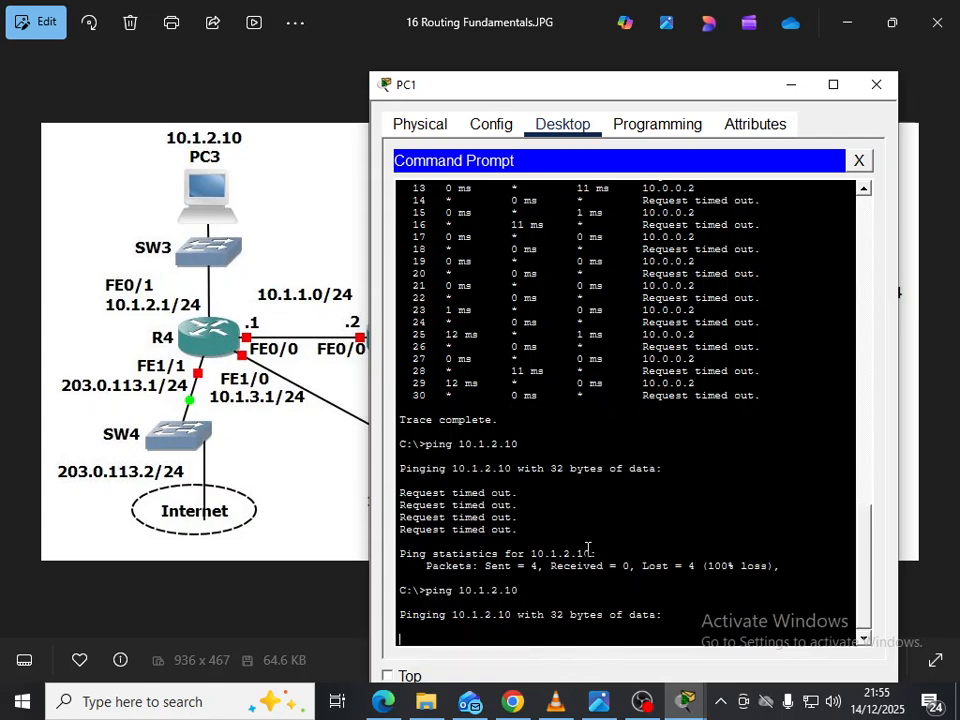
pyautogui.moveTo(637, 95); pyautogui.dragTo(405, 63)
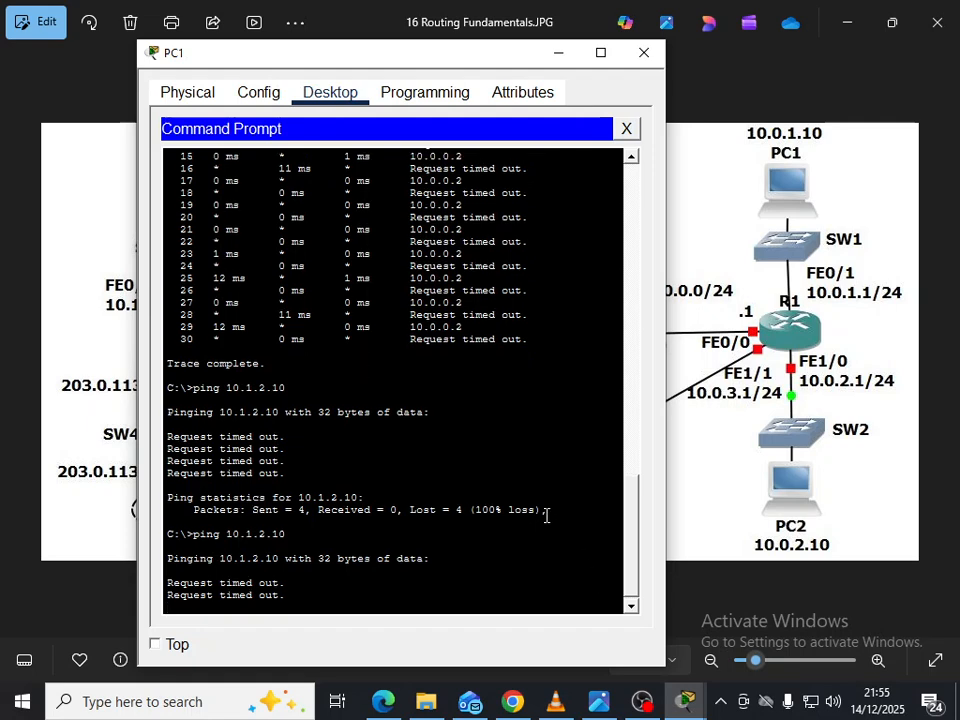
pyautogui.moveTo(685, 701)
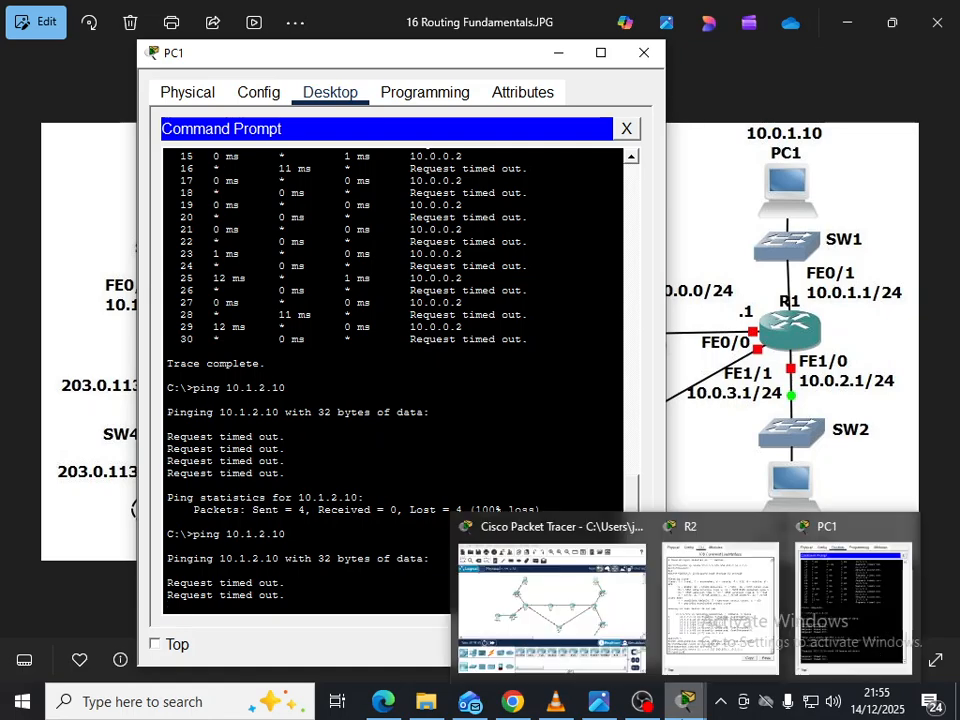
pyautogui.click(575, 612)
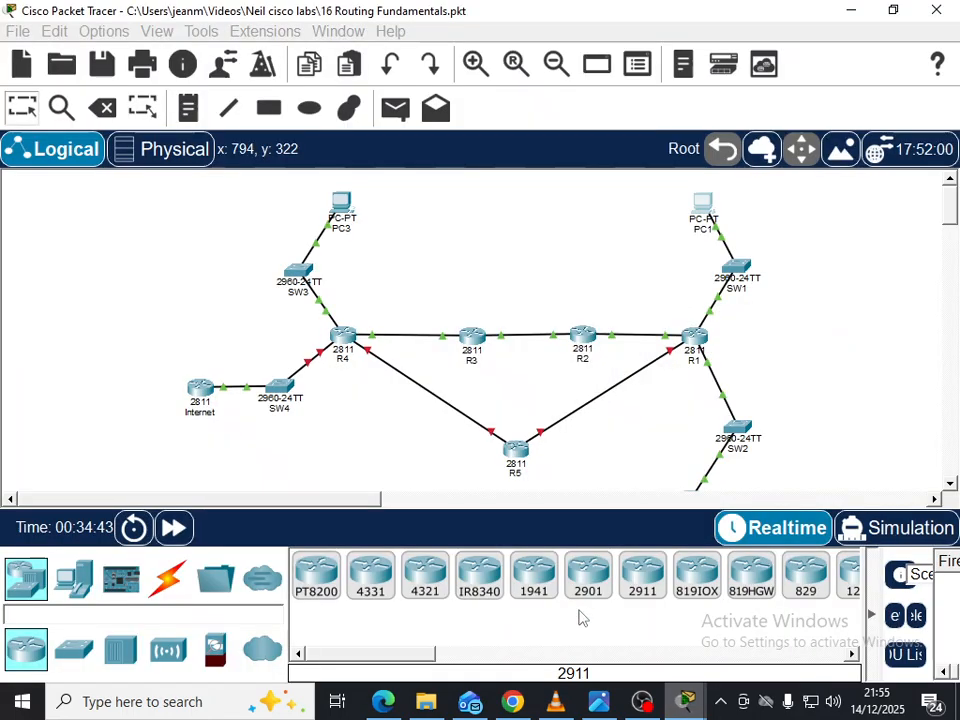
# Open R1's CLI and compare the static routes in its routing table with the topology diagram.
pyautogui.click(700, 338)
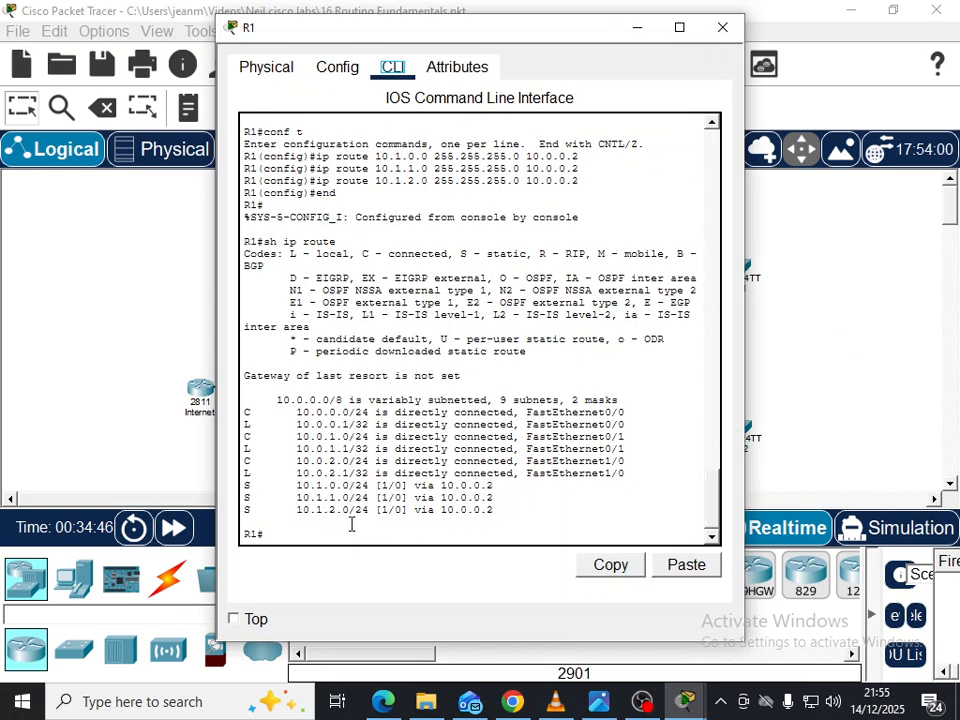
pyautogui.click(601, 704)
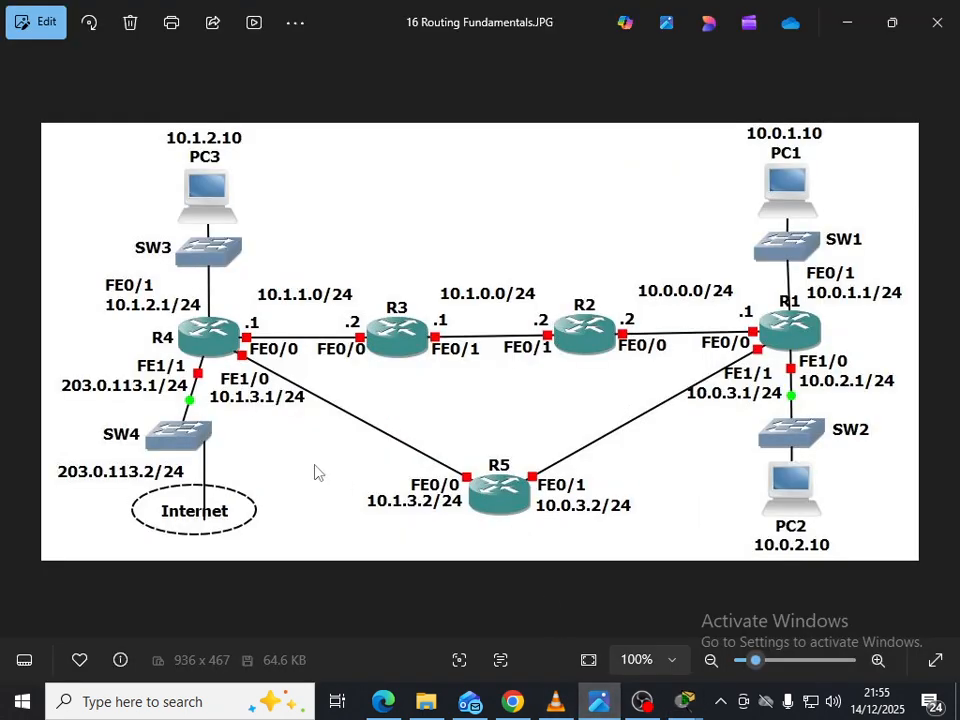
pyautogui.moveTo(685, 703)
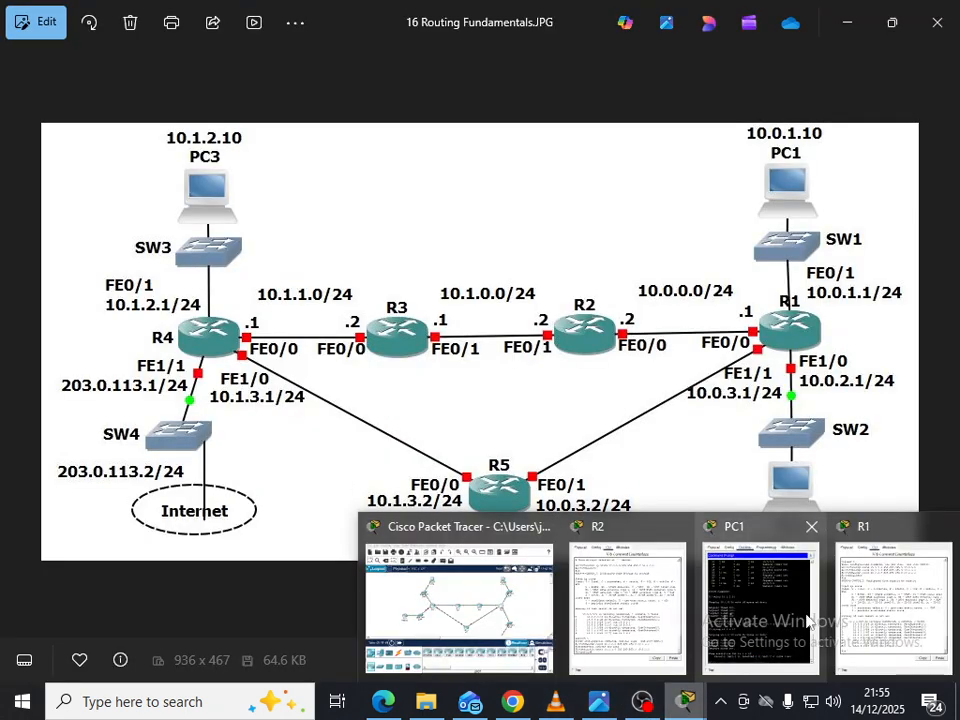
pyautogui.click(853, 606)
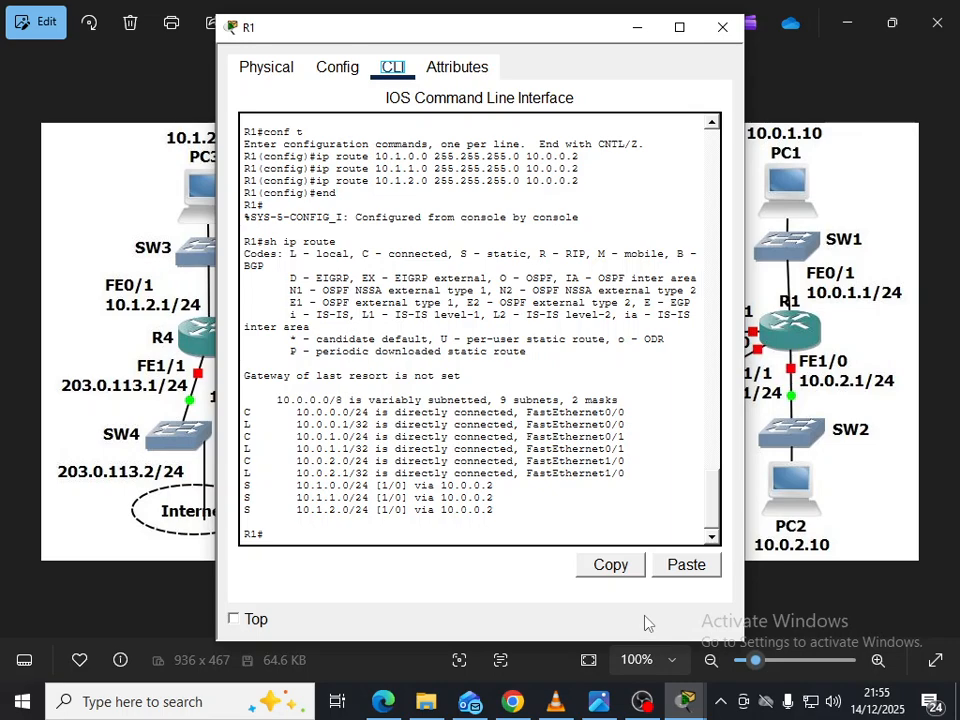
# Switch to PC1's Command Prompt, check PC3's address in the diagram, and trace the route to 10.1.2.10 with tracert.
pyautogui.click(642, 701)
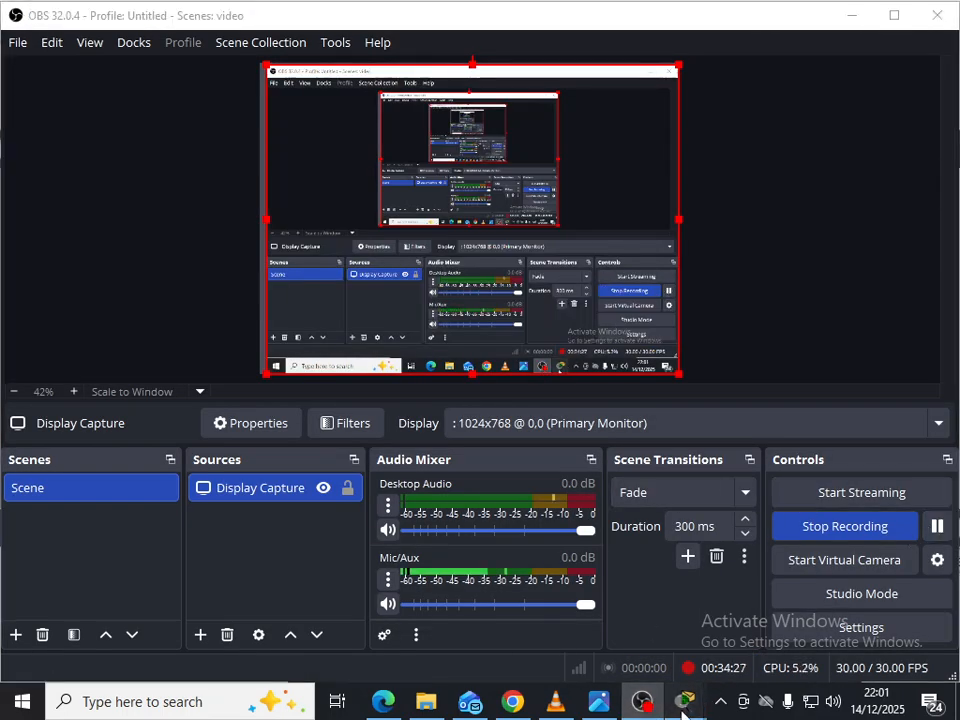
pyautogui.moveTo(685, 701)
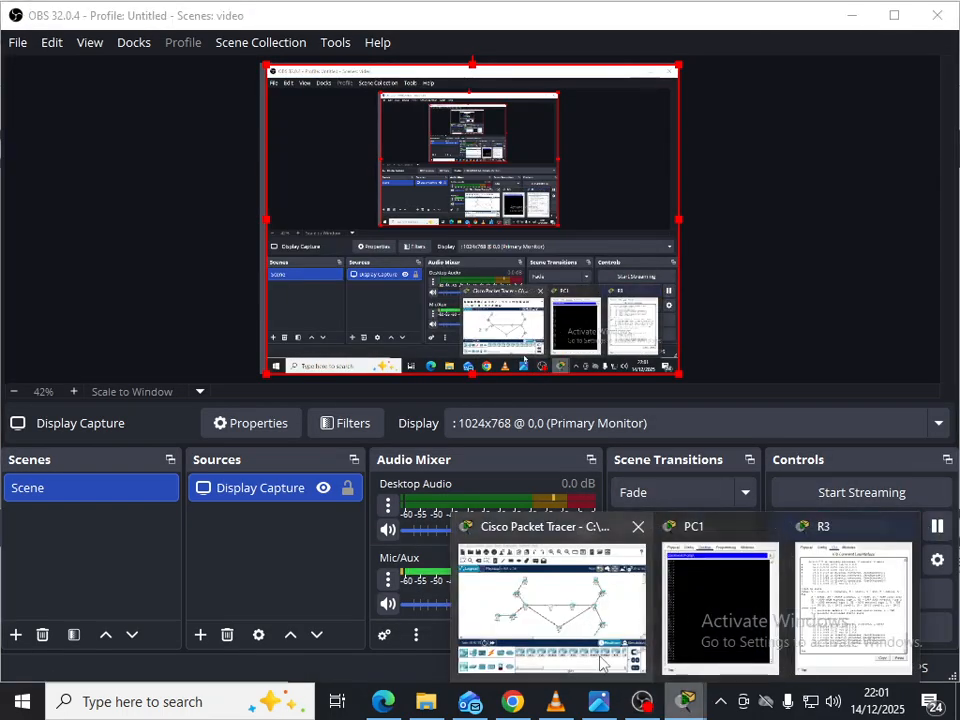
pyautogui.click(552, 605)
pyautogui.click(697, 594)
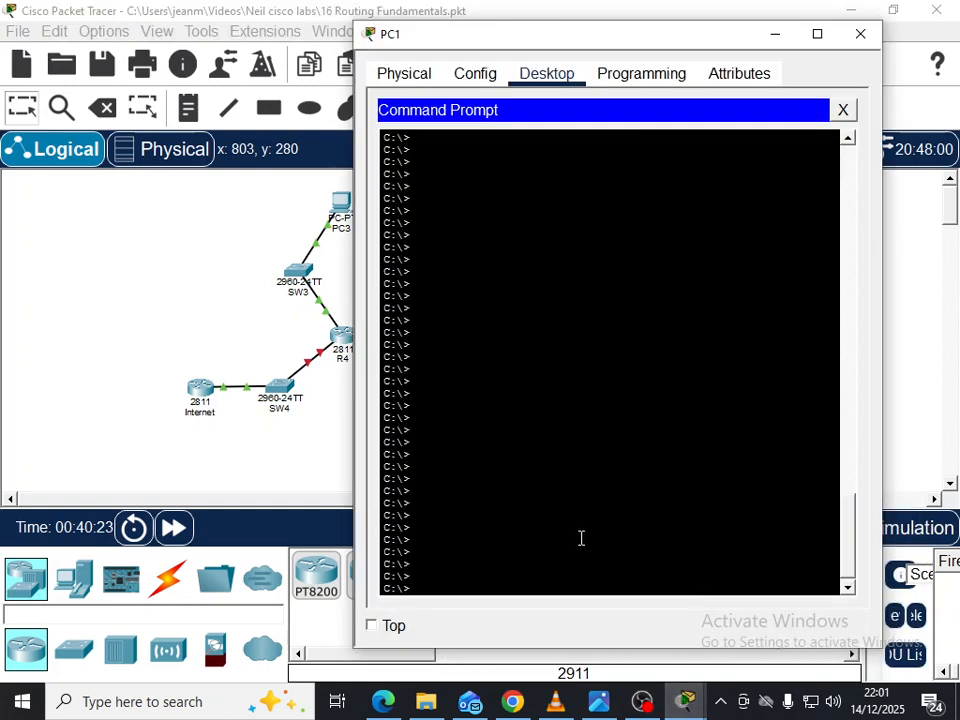
pyautogui.write('trace')
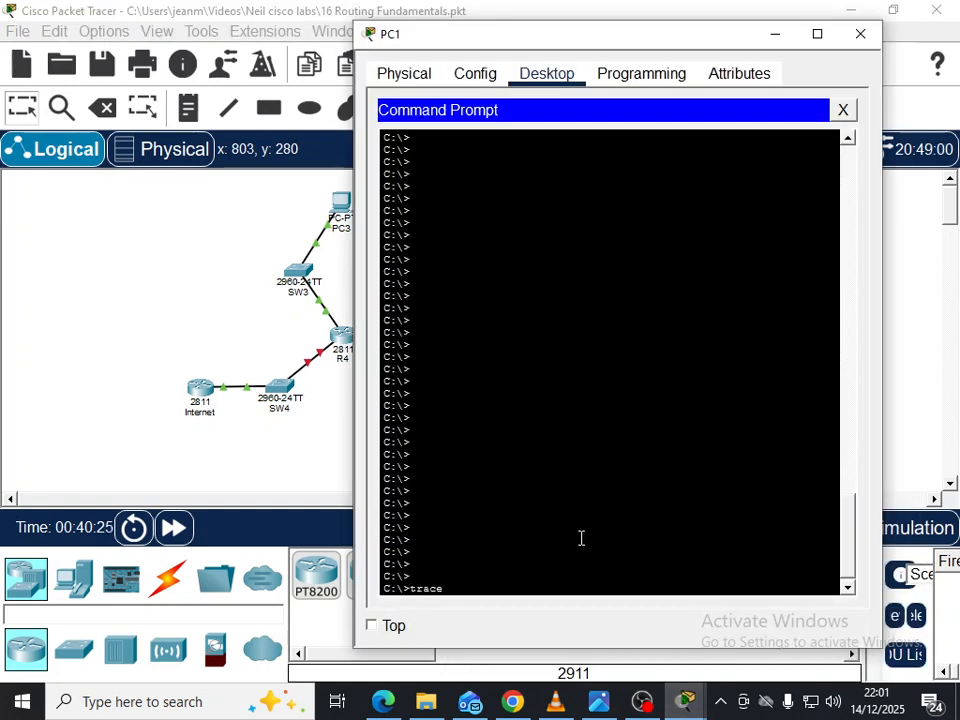
pyautogui.write('rt 10.1')
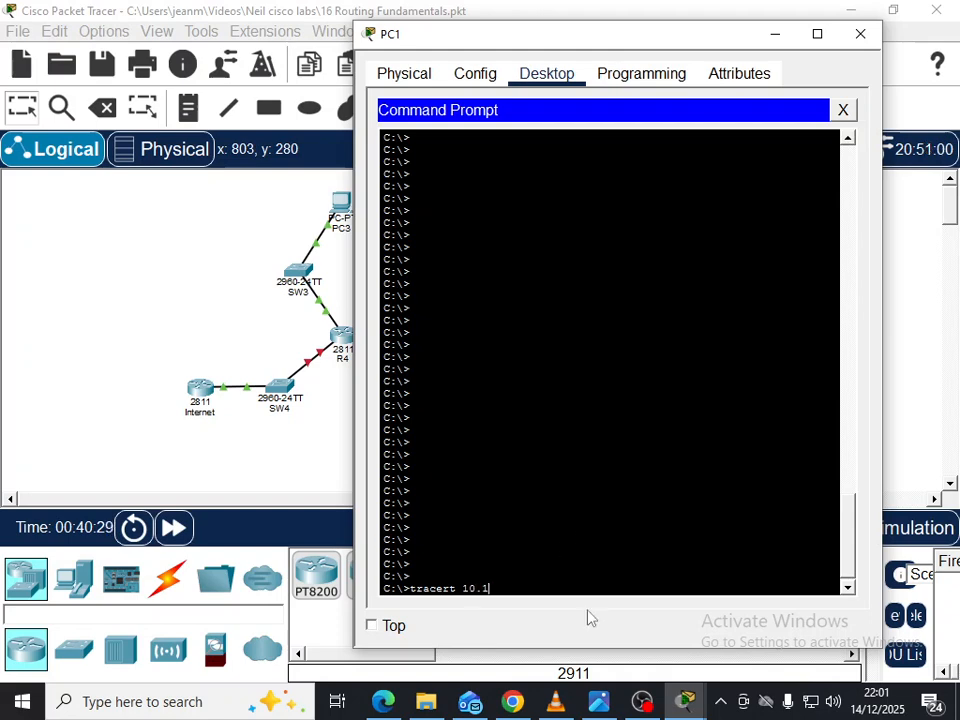
pyautogui.hotkey('alt', 'Tab')
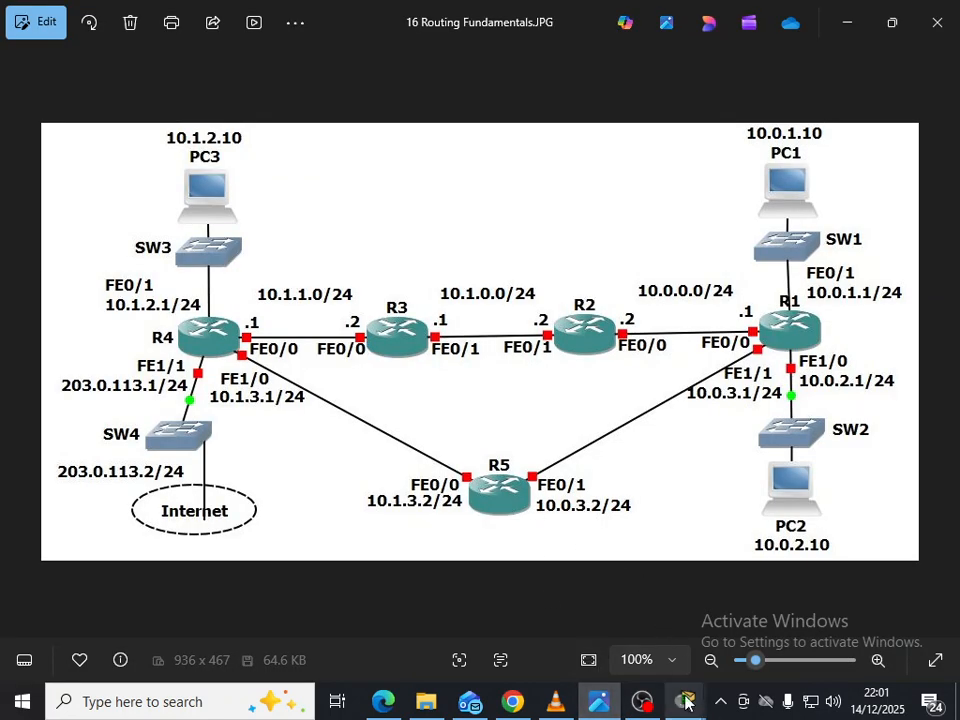
pyautogui.moveTo(697, 700)
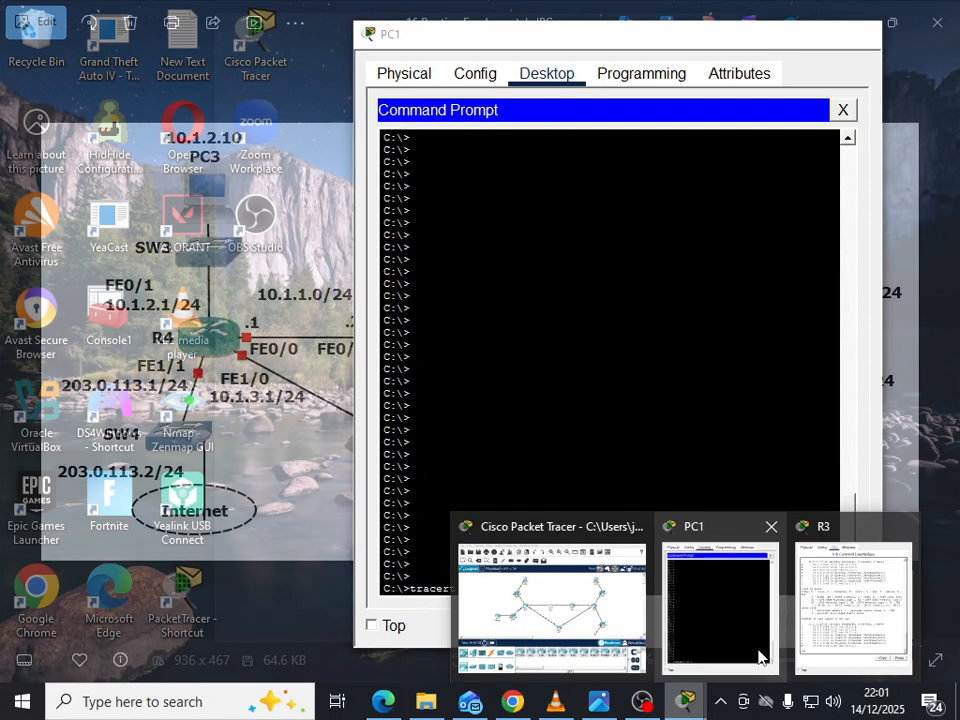
pyautogui.click(761, 654)
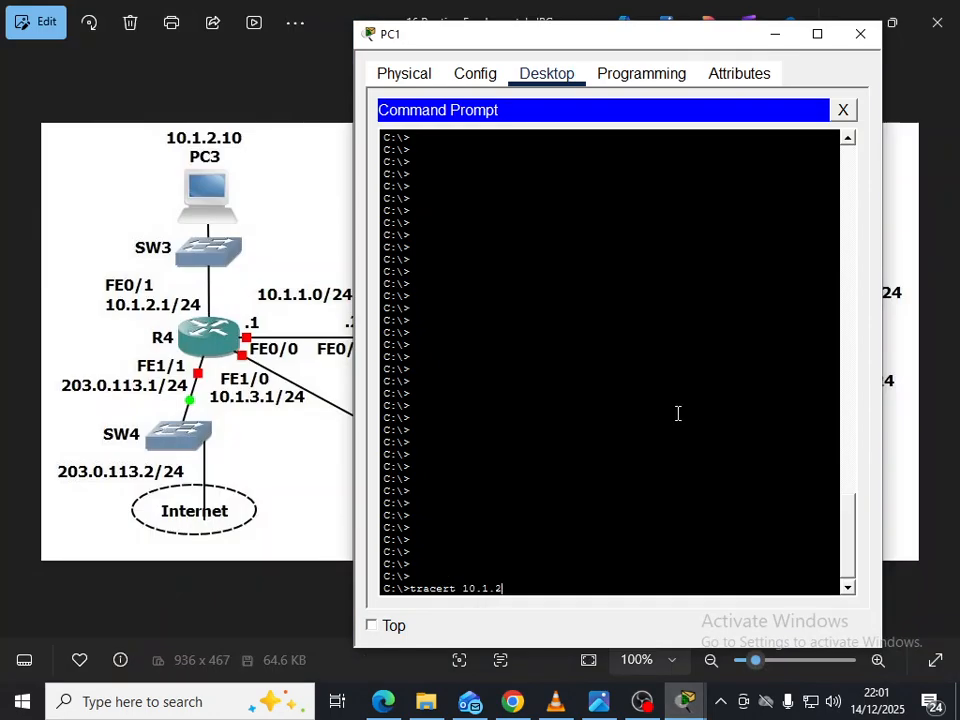
pyautogui.write('.2.10')
pyautogui.press('Return')
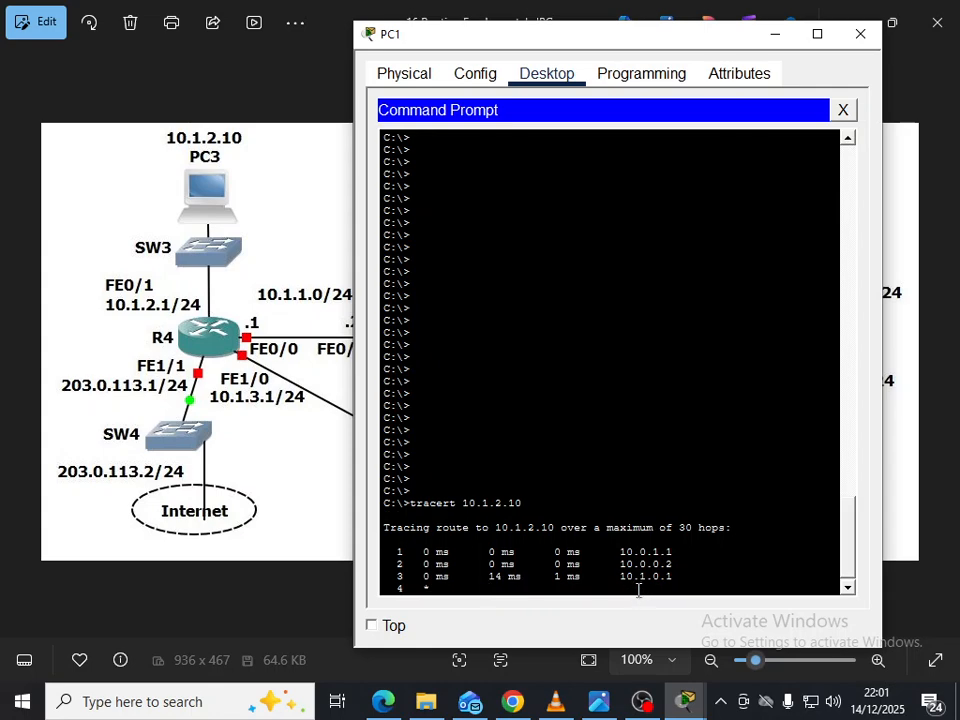
# Move PC1's window aside to compare the traced hops with the diagram, and stop the running trace.
pyautogui.moveTo(514, 43); pyautogui.dragTo(718, 65)
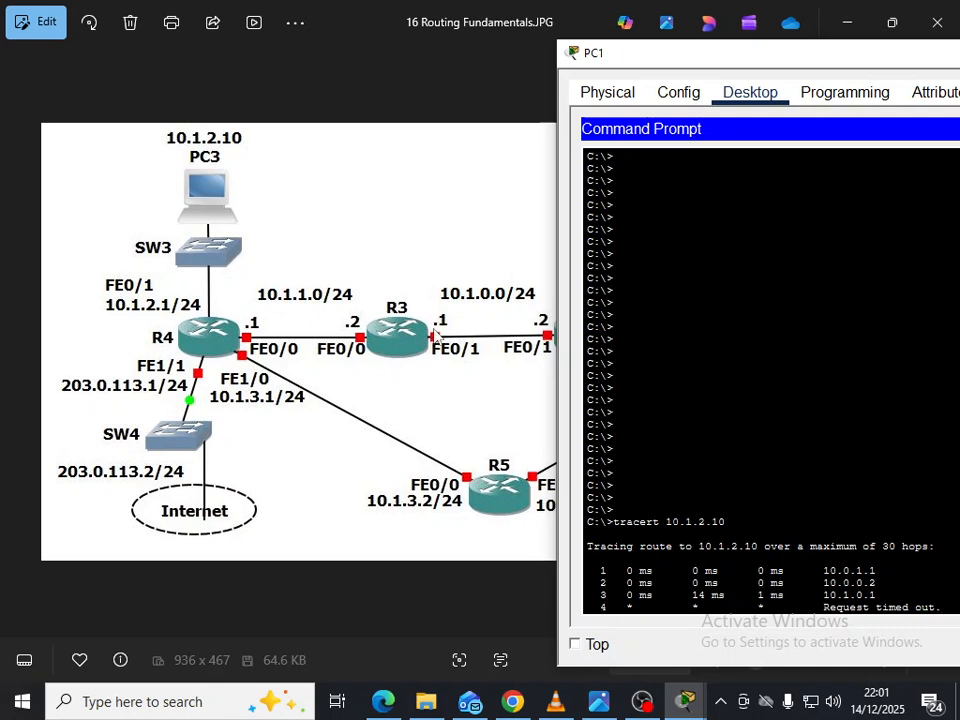
pyautogui.moveTo(683, 706)
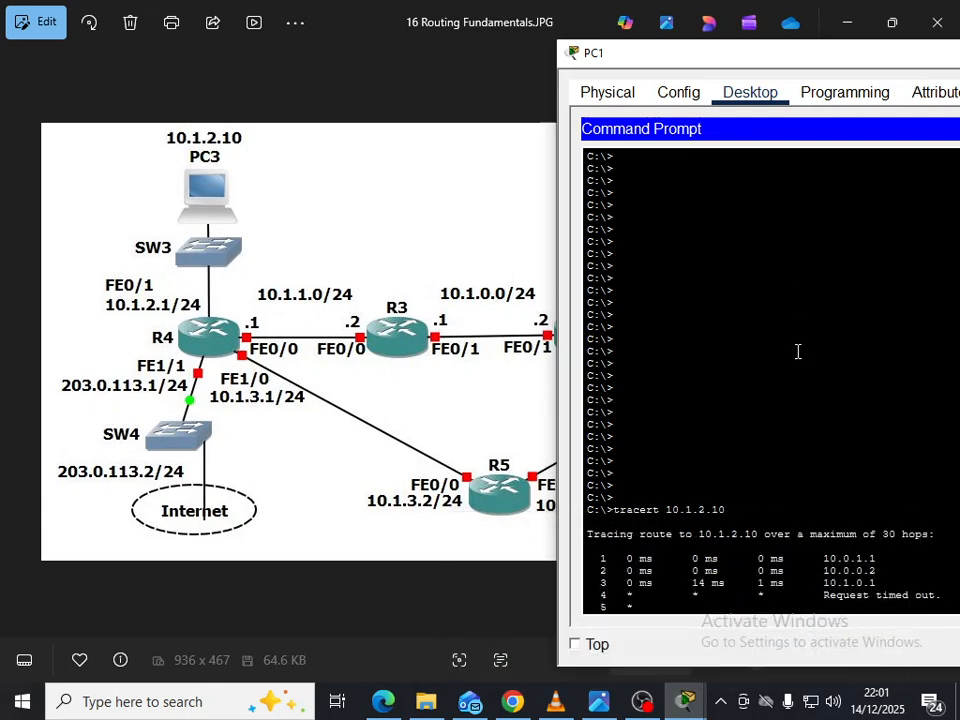
pyautogui.hotkey('ctrl', 'c')
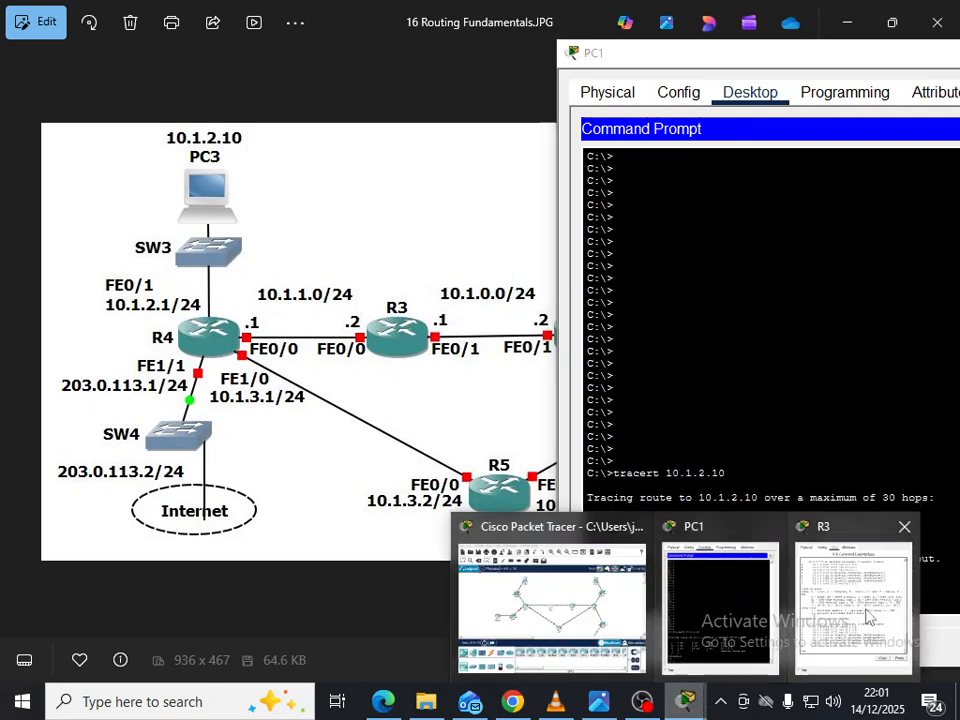
# Bring up R3's CLI beside the topology diagram and check its local and connected routes for 10.1.0.0/24 and 10.1.1.0/24.
pyautogui.click(866, 617)
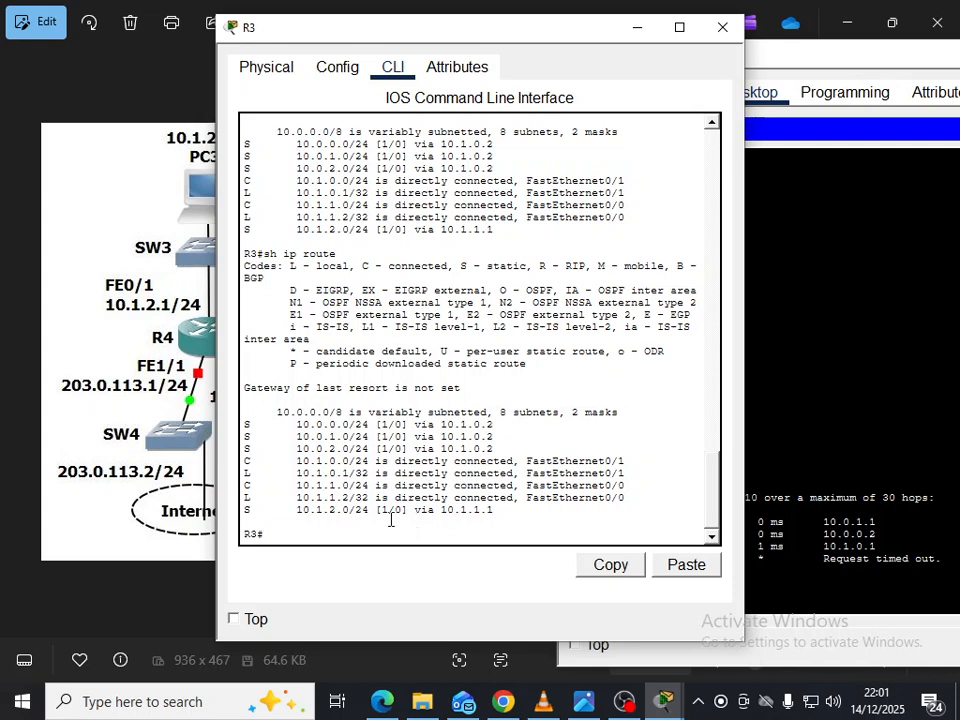
pyautogui.moveTo(262, 27); pyautogui.dragTo(483, 46)
pyautogui.moveTo(572, 60); pyautogui.dragTo(574, 61)
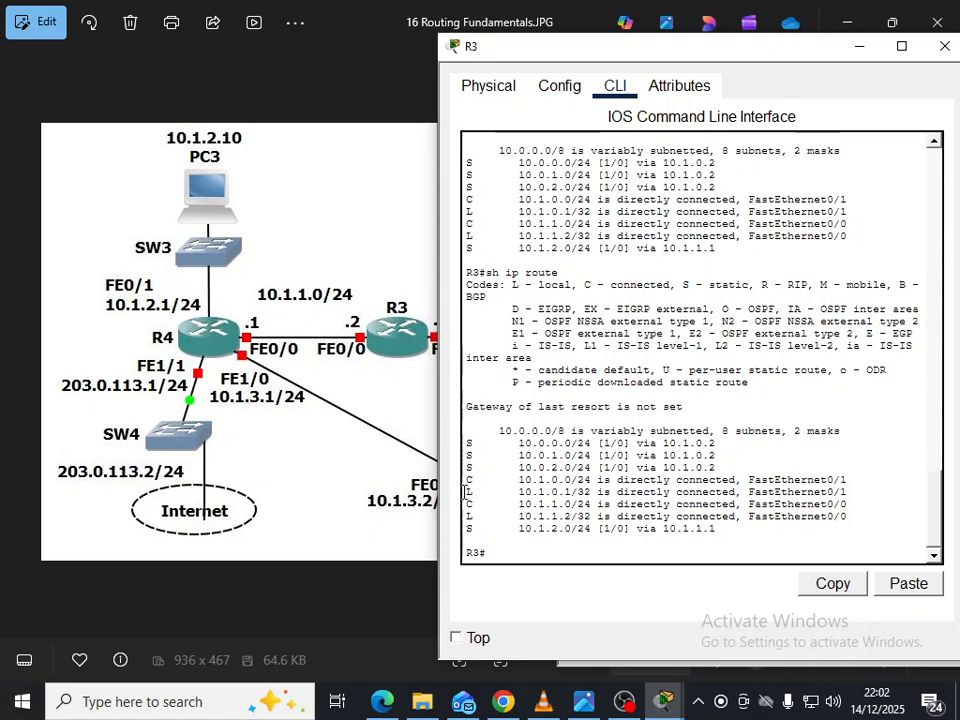
pyautogui.moveTo(466, 492); pyautogui.dragTo(703, 493)
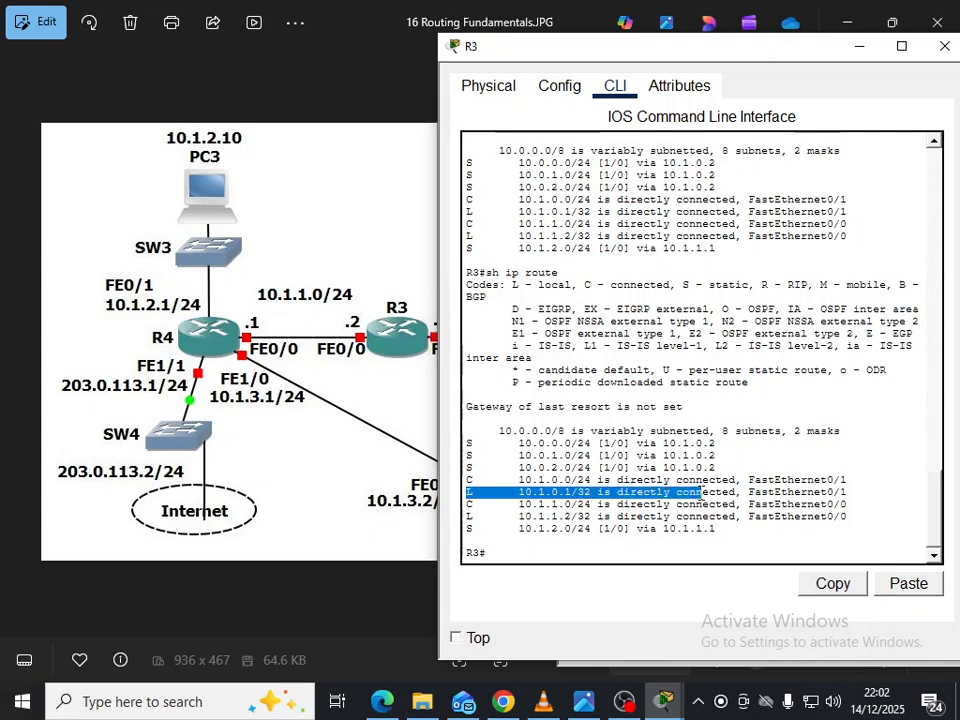
pyautogui.moveTo(466, 505); pyautogui.dragTo(598, 505)
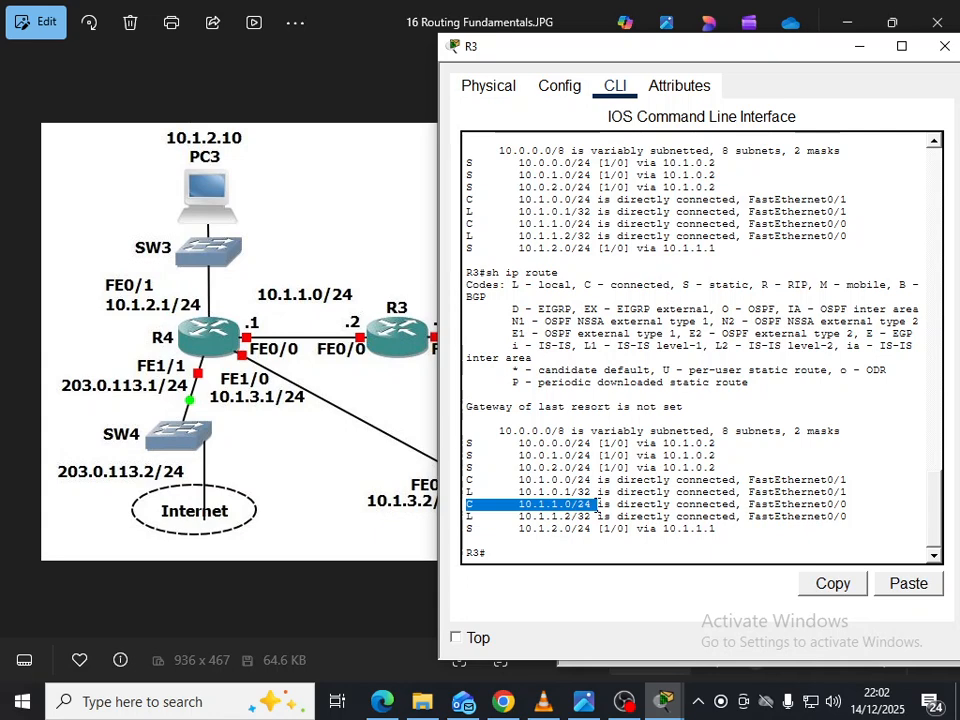
pyautogui.moveTo(466, 517); pyautogui.dragTo(840, 516)
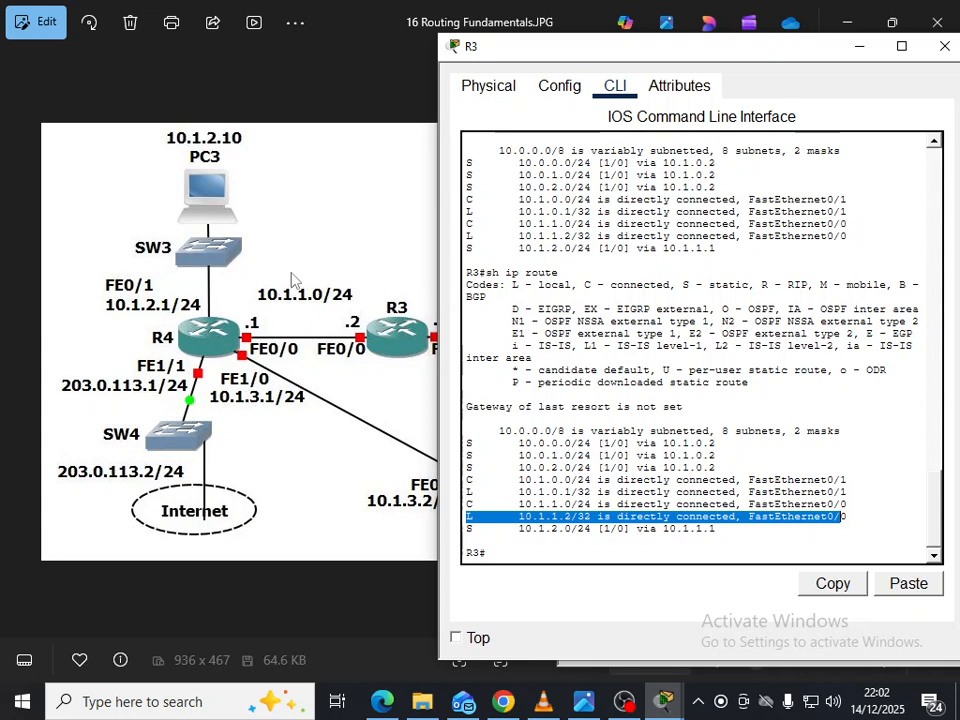
# Check R3's three static routes via 10.1.0.2 against the R3–R2 link in the diagram, and minimize R3's window.
pyautogui.moveTo(467, 441); pyautogui.dragTo(717, 470)
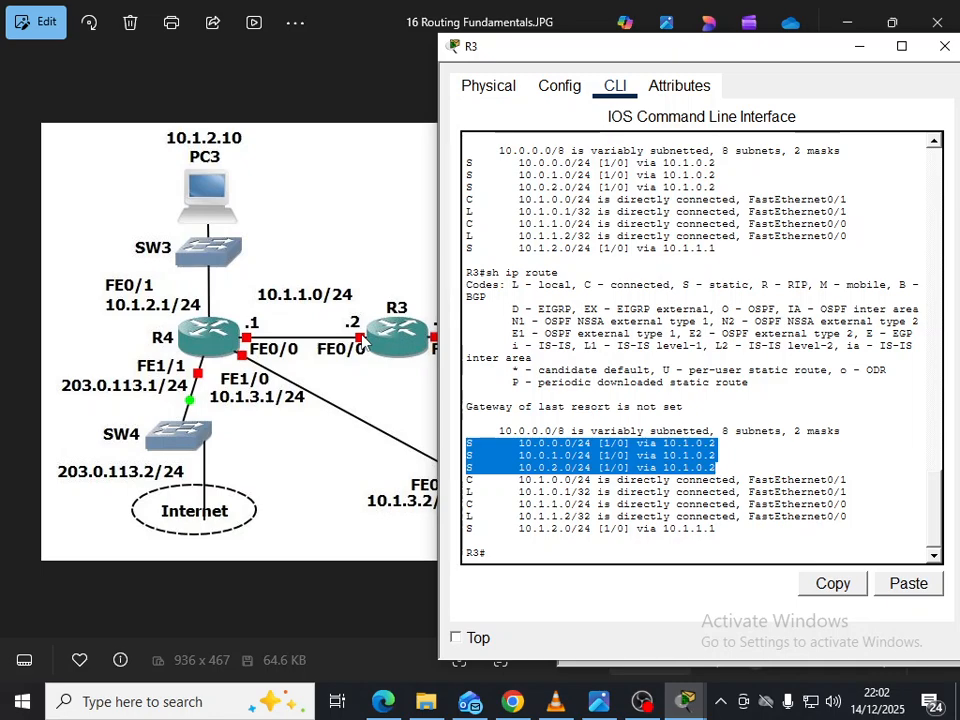
pyautogui.moveTo(501, 60); pyautogui.dragTo(683, 80)
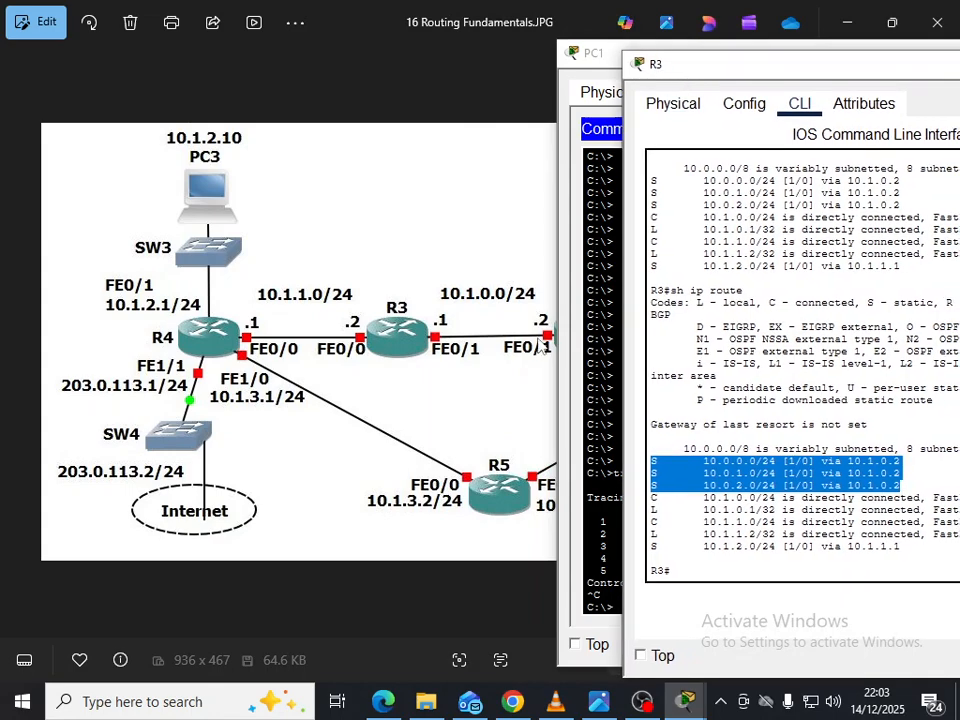
pyautogui.moveTo(778, 66); pyautogui.dragTo(513, 46)
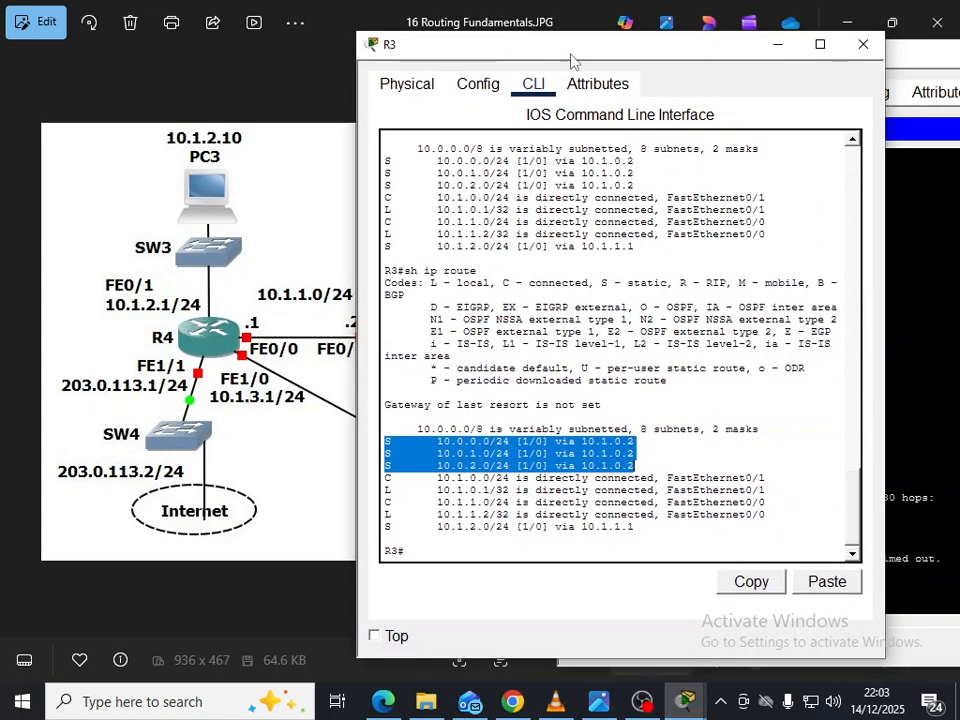
pyautogui.click(778, 46)
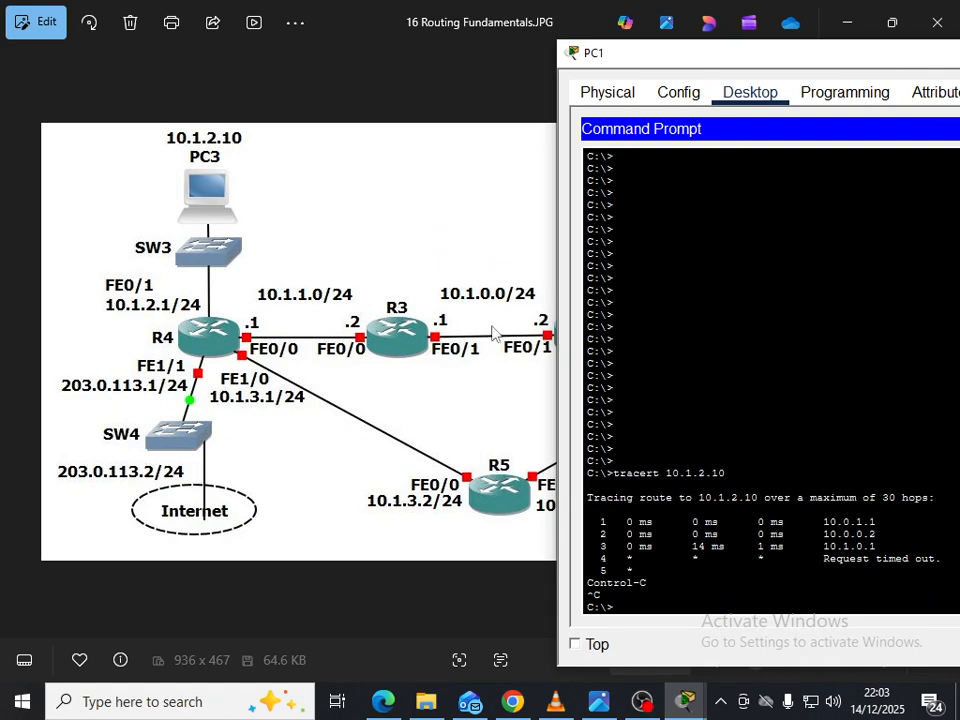
# Open R2's CLI, place it beside the topology diagram, and display its routing table with sh ip route.
pyautogui.moveTo(686, 700)
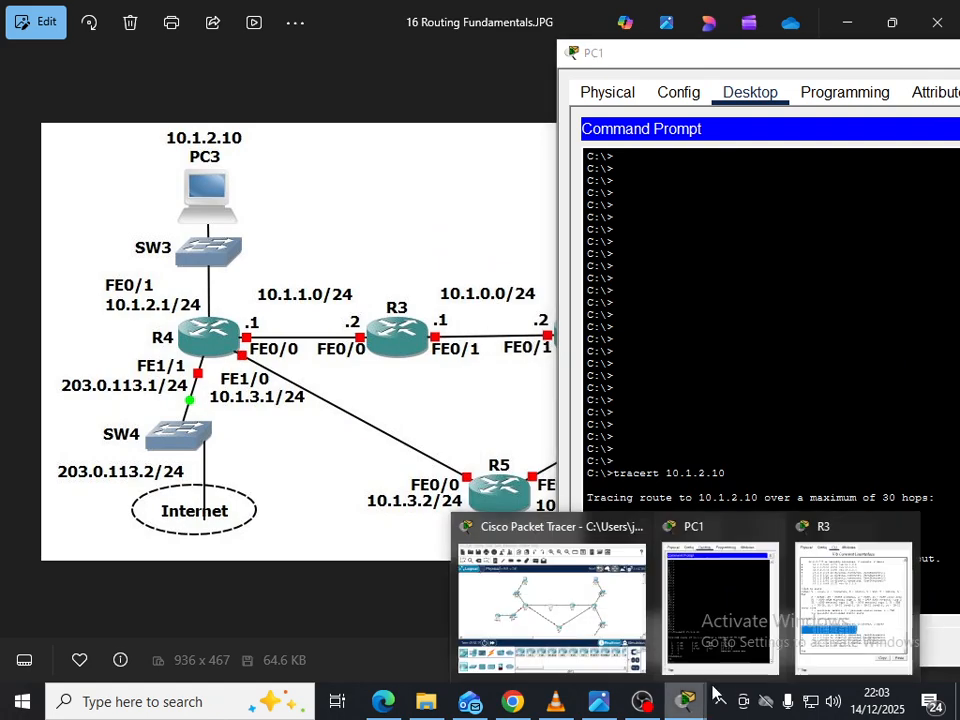
pyautogui.click(548, 606)
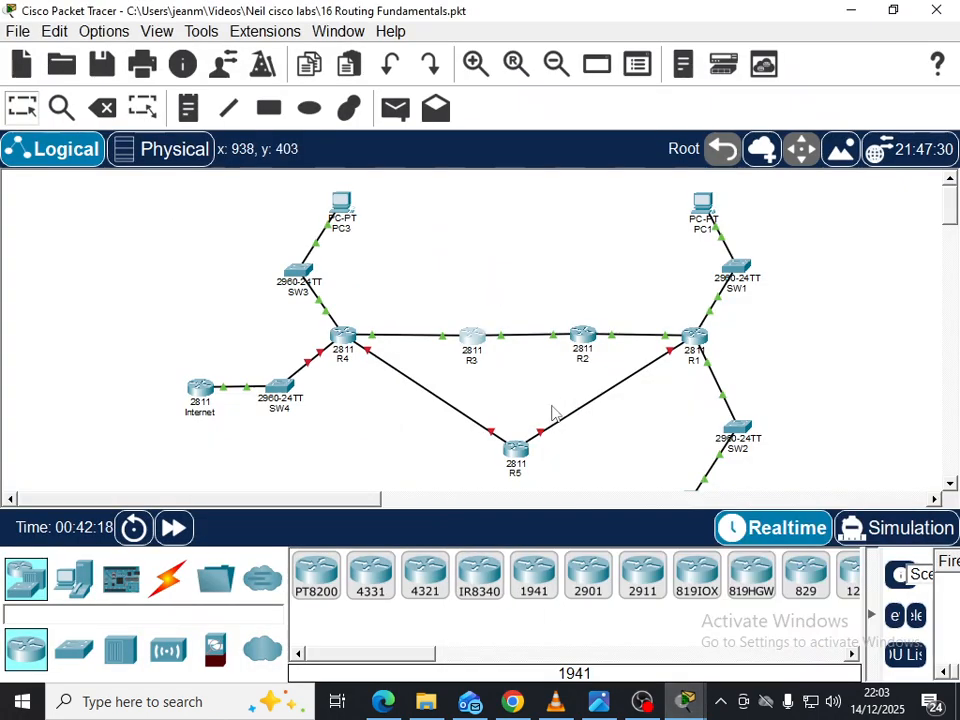
pyautogui.click(584, 336)
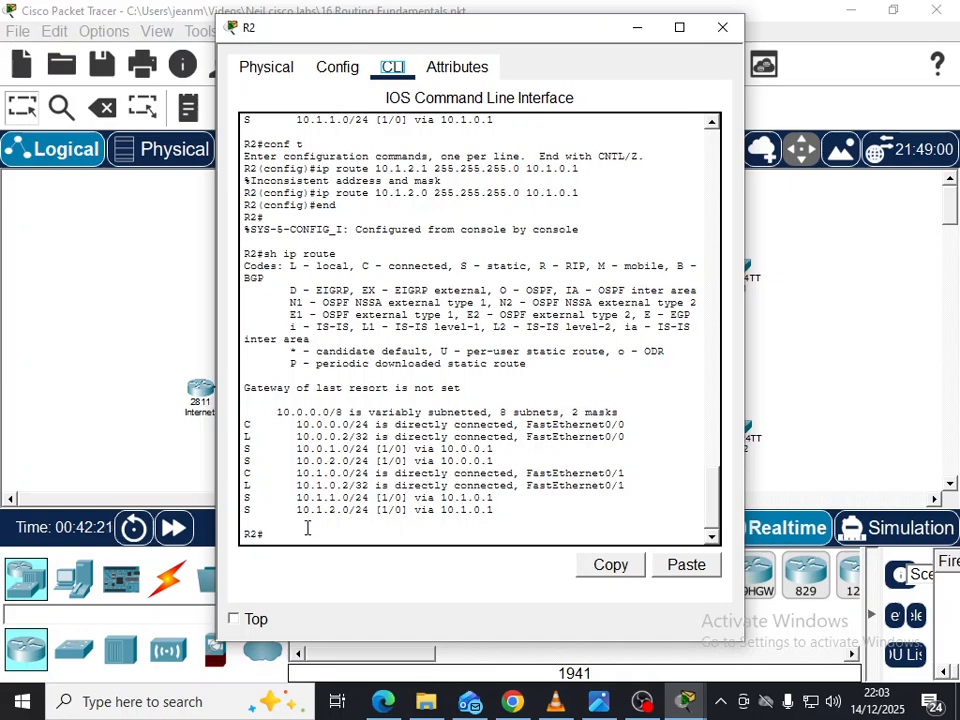
pyautogui.click(600, 705)
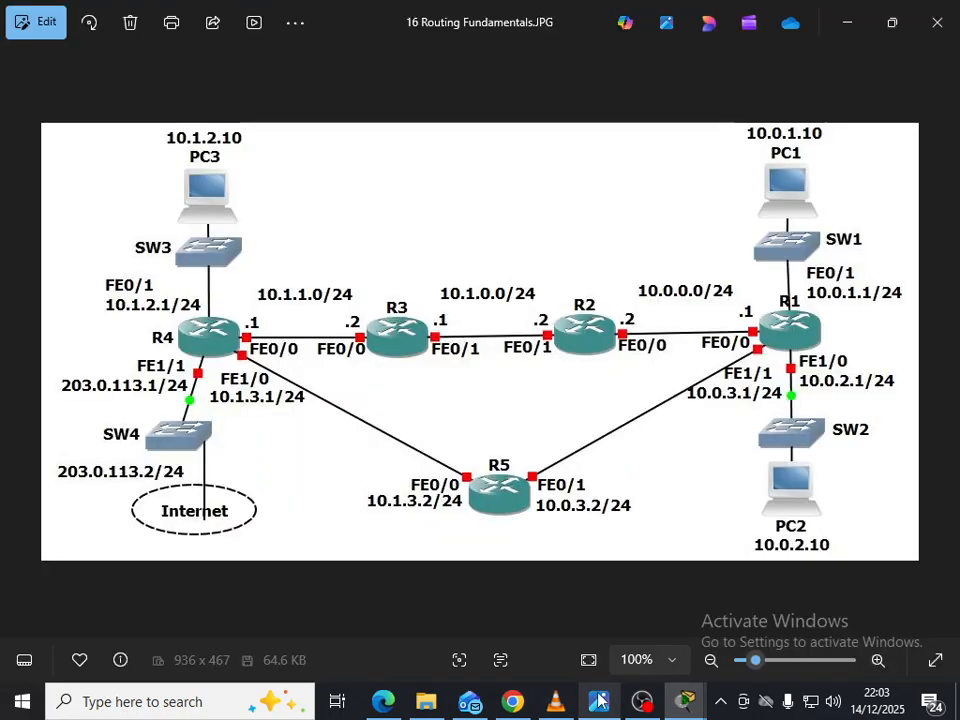
pyautogui.moveTo(684, 703)
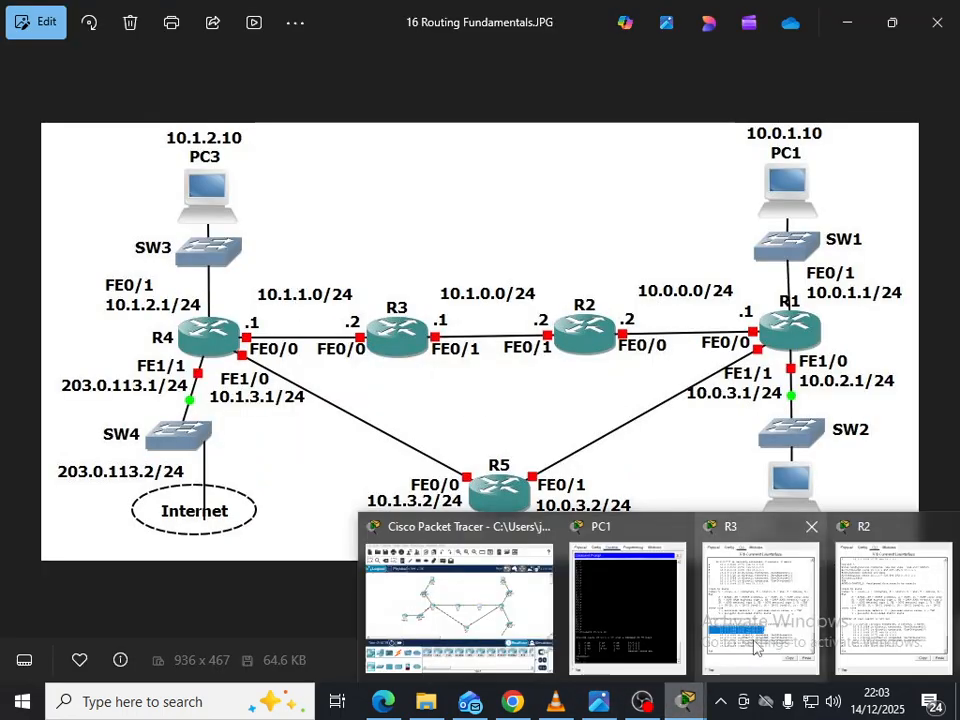
pyautogui.click(893, 580)
pyautogui.moveTo(405, 28); pyautogui.dragTo(710, 53)
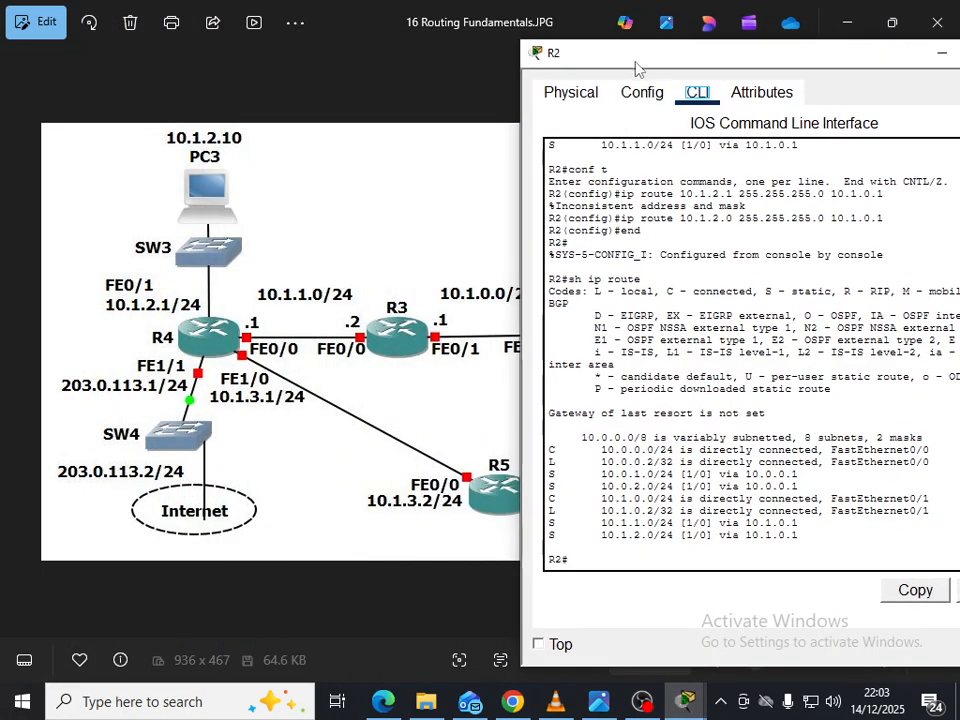
pyautogui.moveTo(636, 69); pyautogui.dragTo(696, 77)
pyautogui.write('sh ip route')
pyautogui.press('Return')
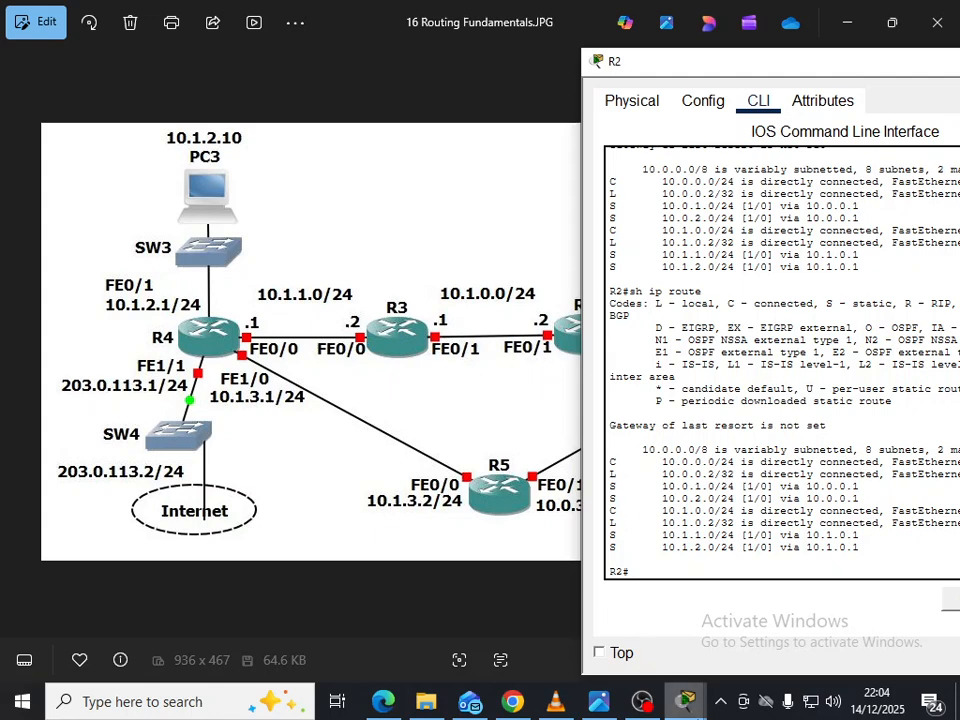
# Open PC3's command prompt and trace the route to PC1 at 10.0.1.10.
pyautogui.moveTo(685, 700)
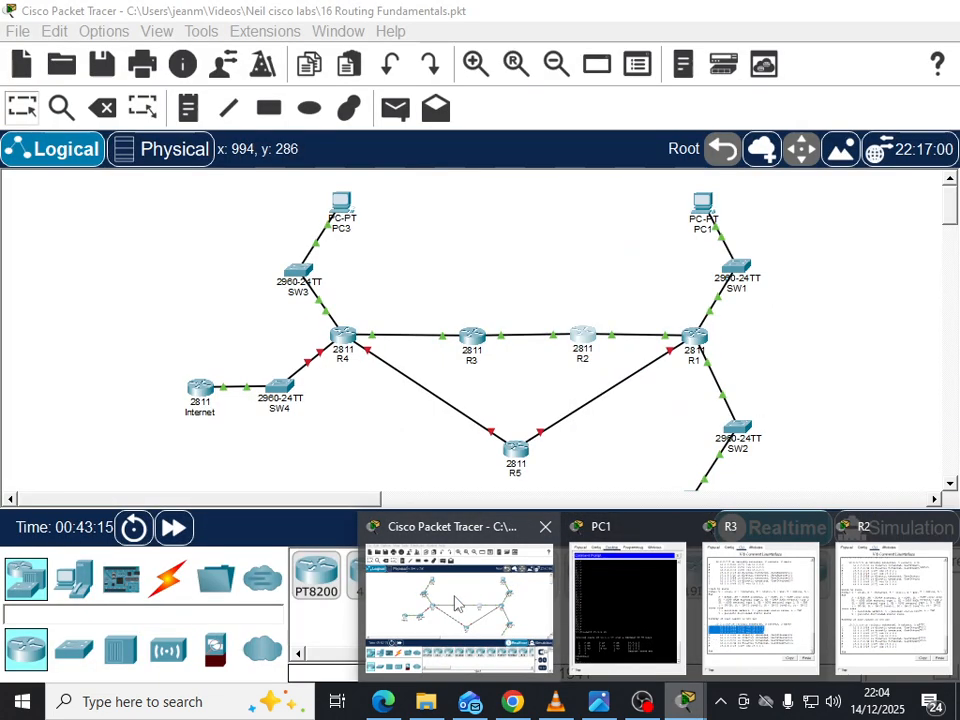
pyautogui.click(458, 600)
pyautogui.click(341, 205)
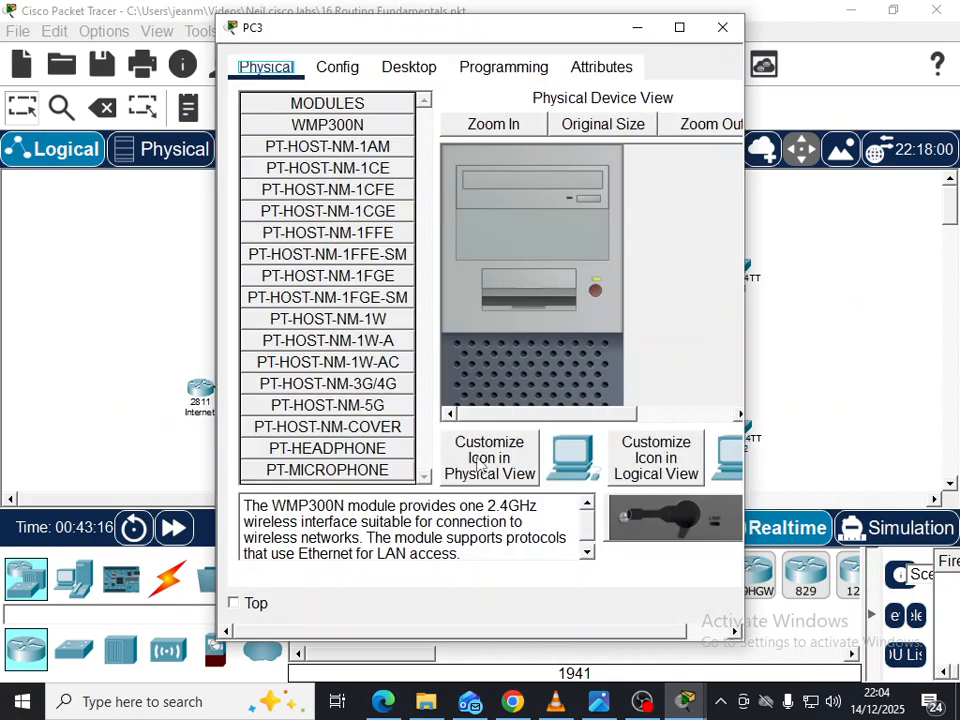
pyautogui.click(434, 70)
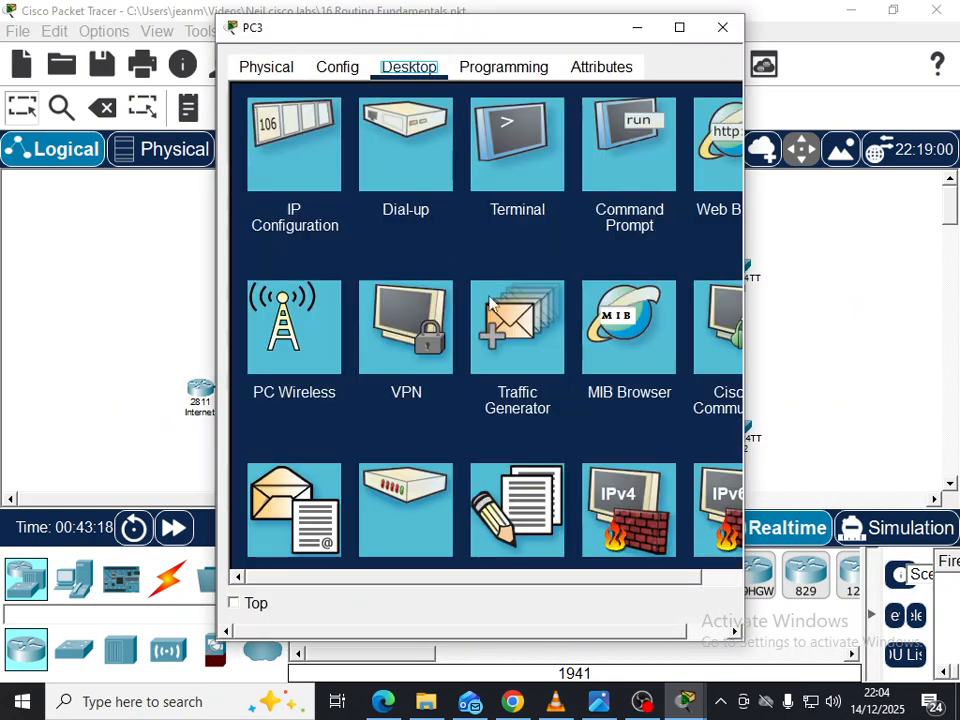
pyautogui.click(610, 142)
pyautogui.write('tracert 10')
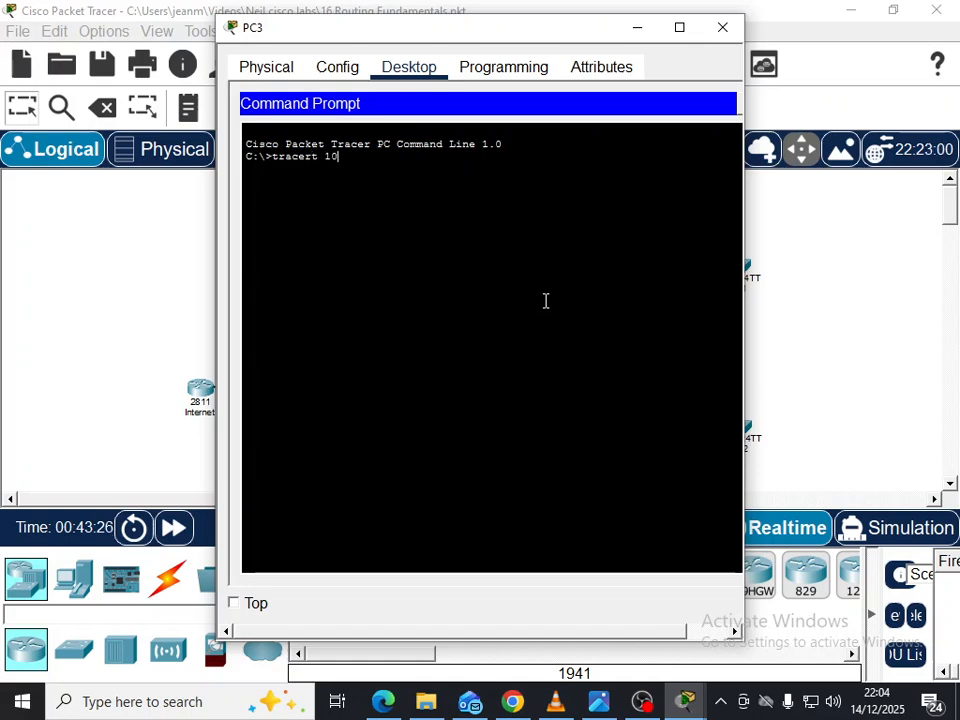
pyautogui.write('.0.1.10')
pyautogui.press('Return')
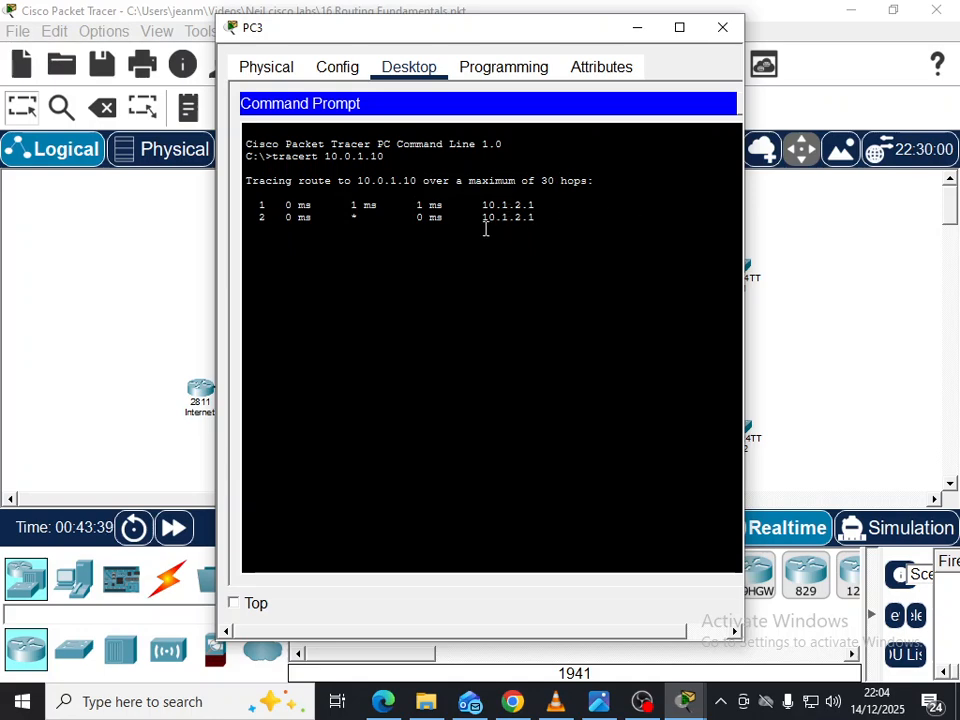
# Place PC3's running trace beside the topology diagram and compare its hops with R4's interface addresses.
pyautogui.click(602, 702)
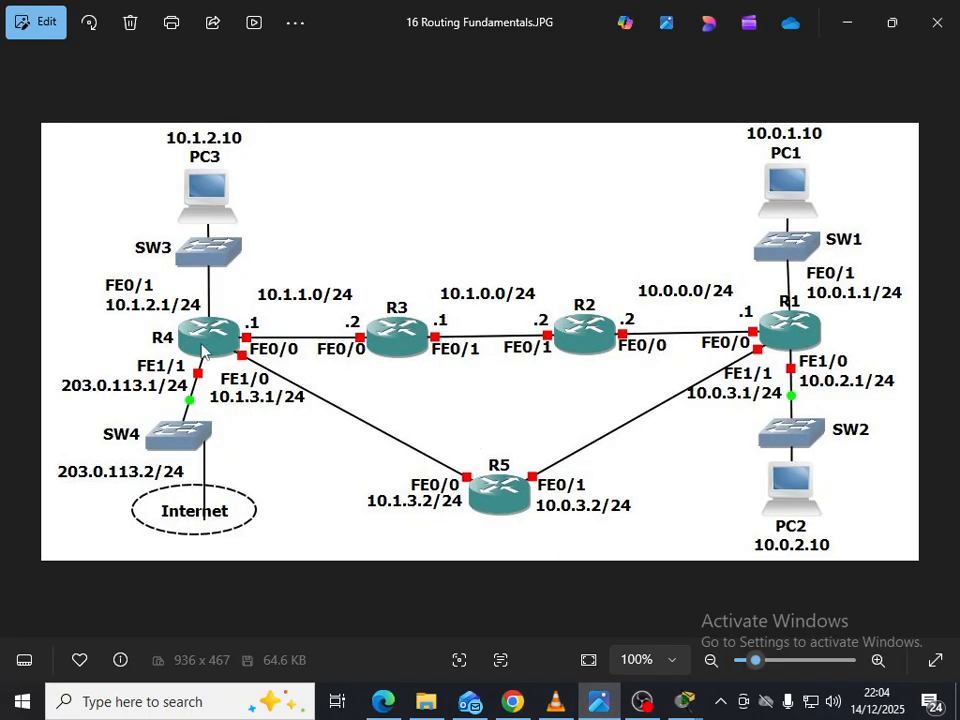
pyautogui.moveTo(683, 701)
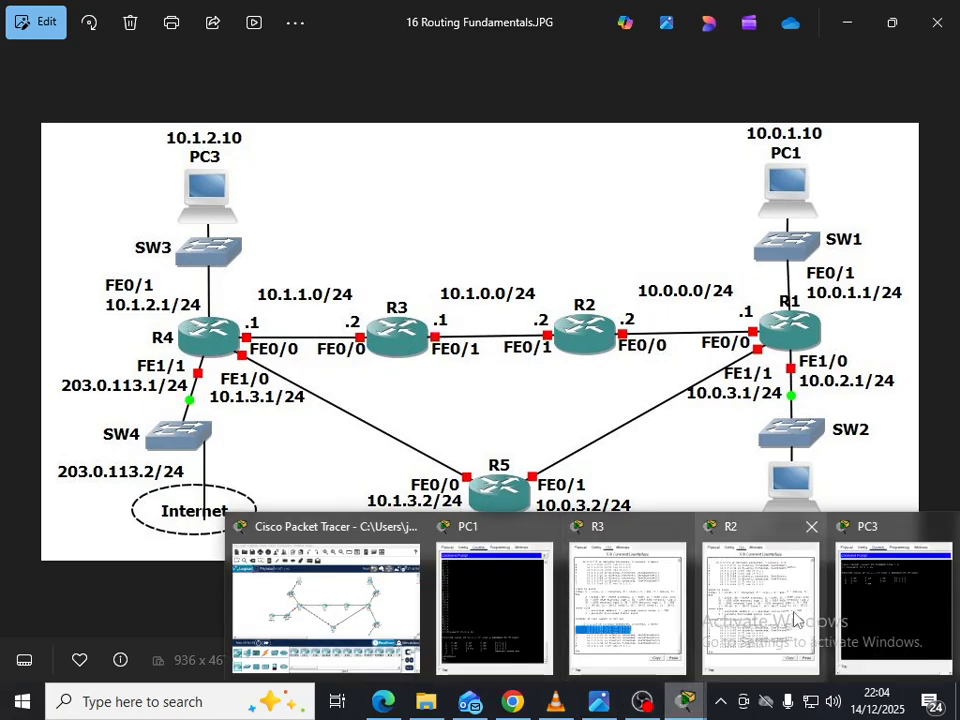
pyautogui.moveTo(598, 617)
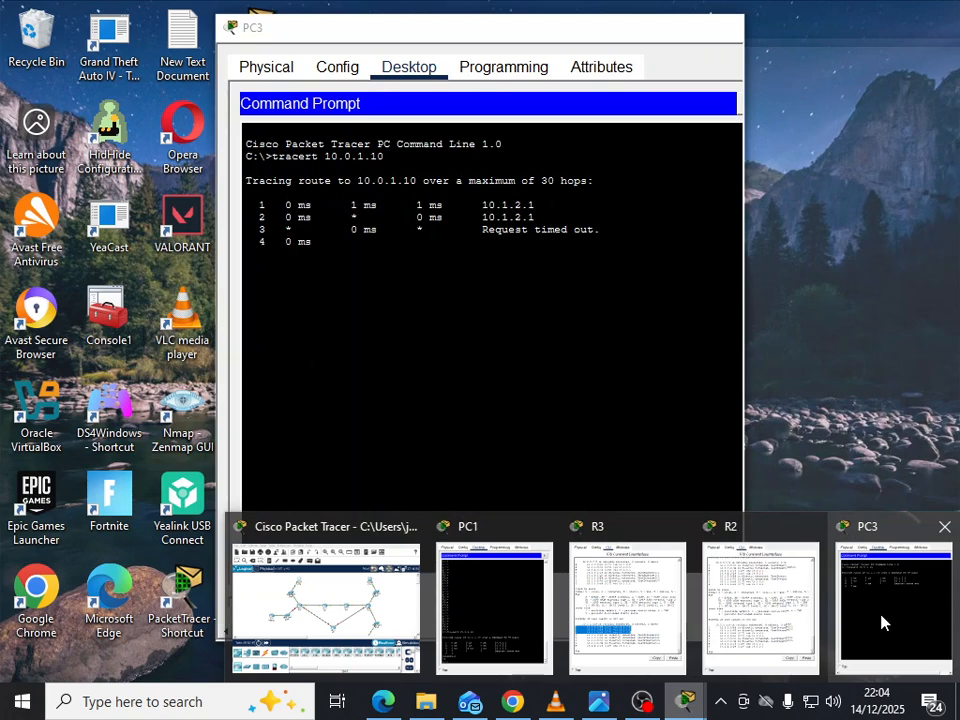
pyautogui.click(880, 621)
pyautogui.moveTo(448, 44); pyautogui.dragTo(648, 69)
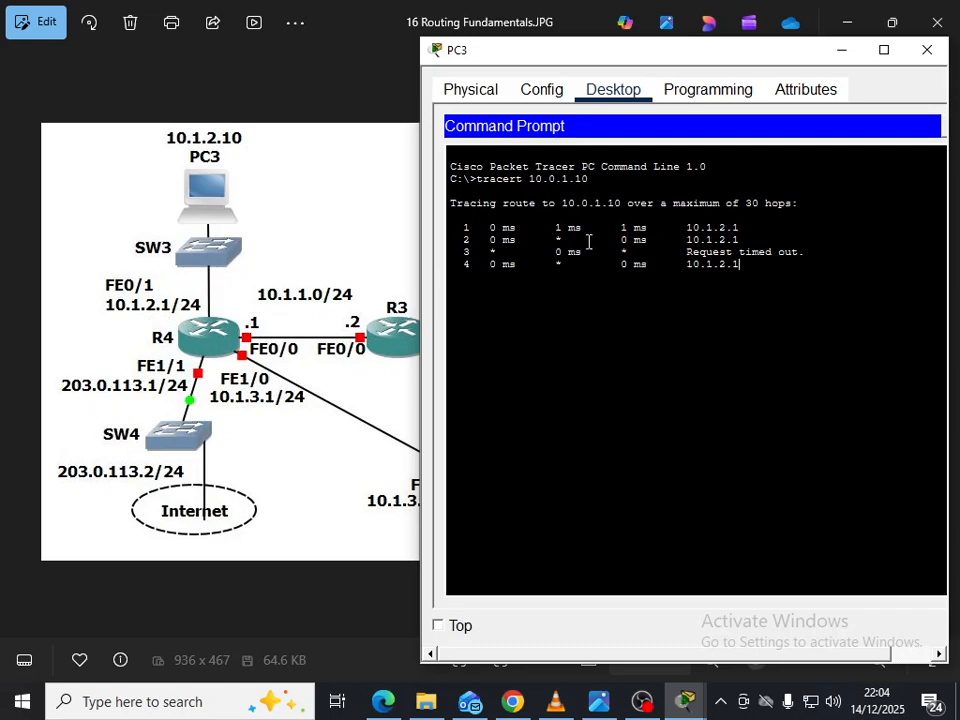
# Close the R2 and R3 windows and return to the Packet Tracer workspace.
pyautogui.moveTo(685, 701)
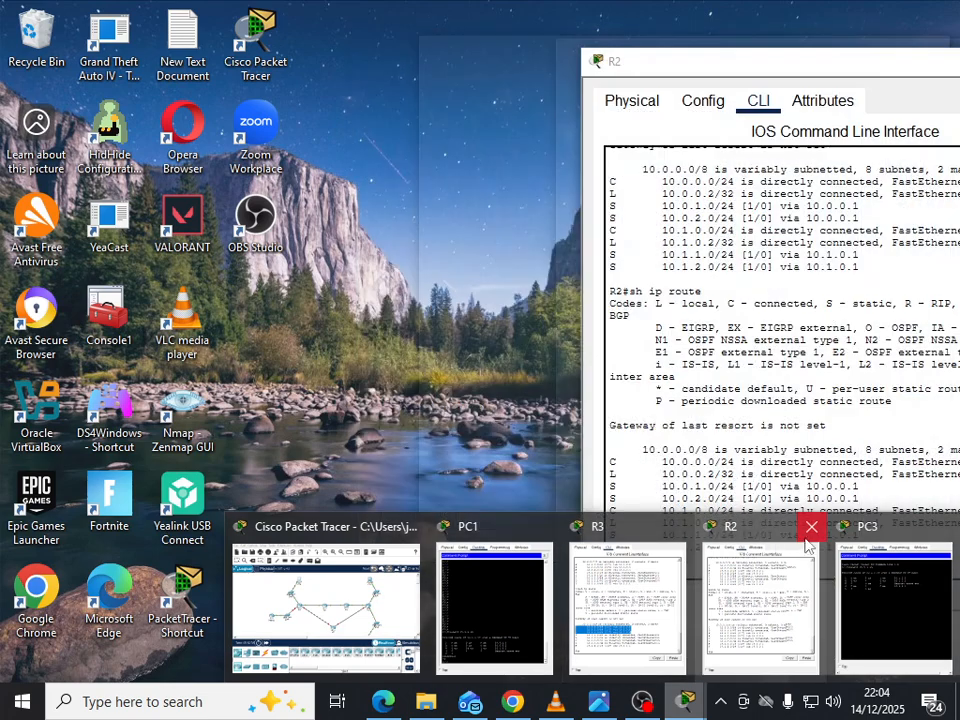
pyautogui.click(811, 528)
pyautogui.click(811, 527)
pyautogui.click(535, 605)
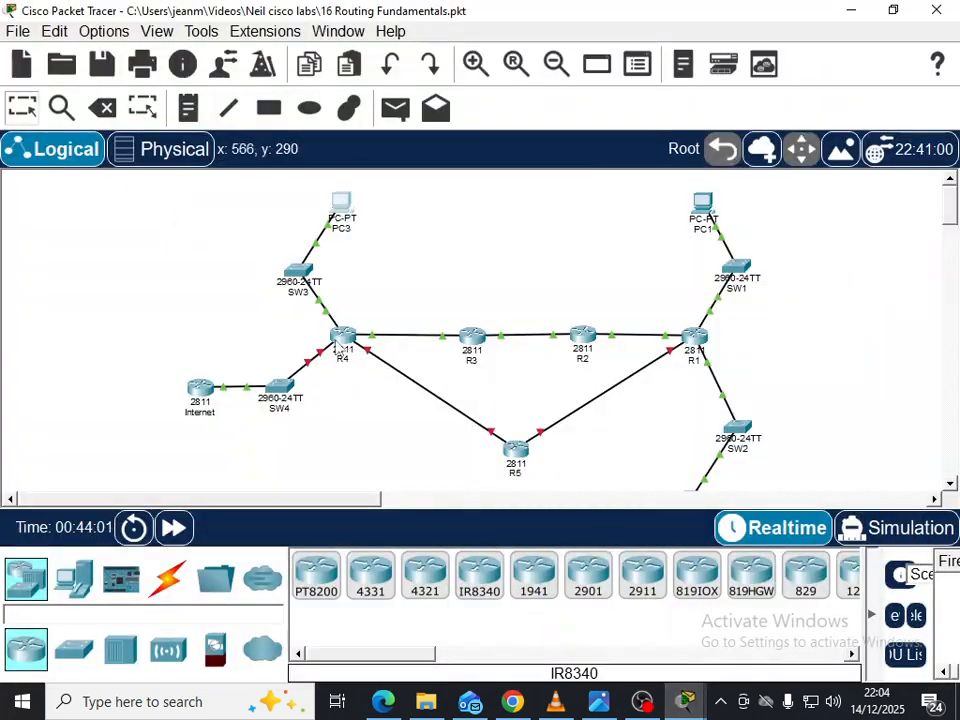
# Open R4's CLI, enter privileged mode with en, and display its routing table with sh ip route.
pyautogui.click(343, 339)
pyautogui.press('Return')
pyautogui.press('Return')
pyautogui.write('en')
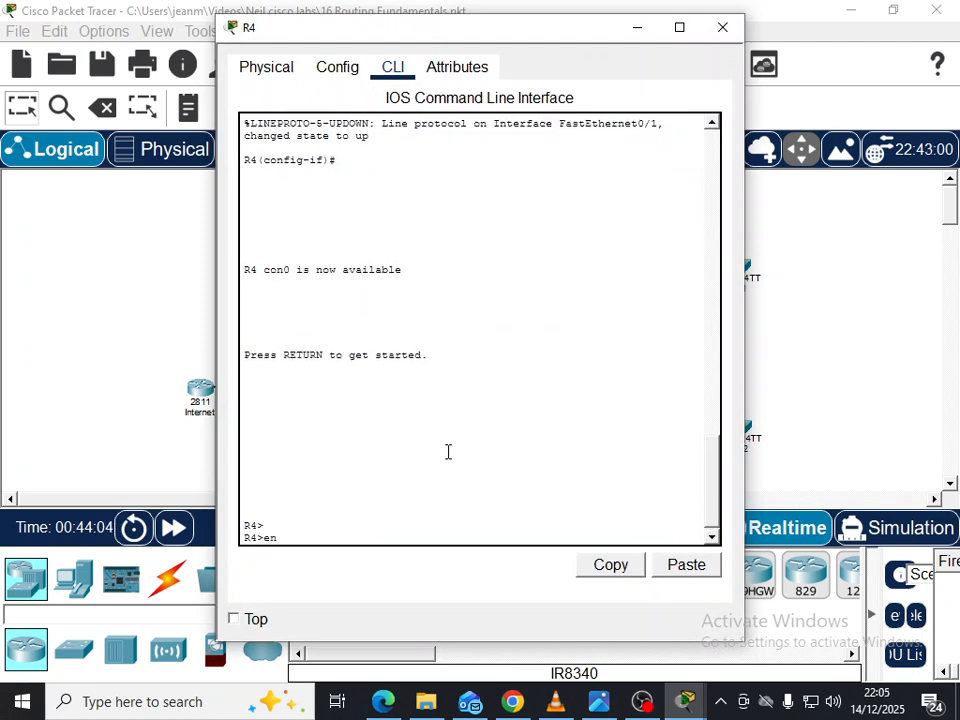
pyautogui.press('Return')
pyautogui.write('sh ip route')
pyautogui.press('Return')
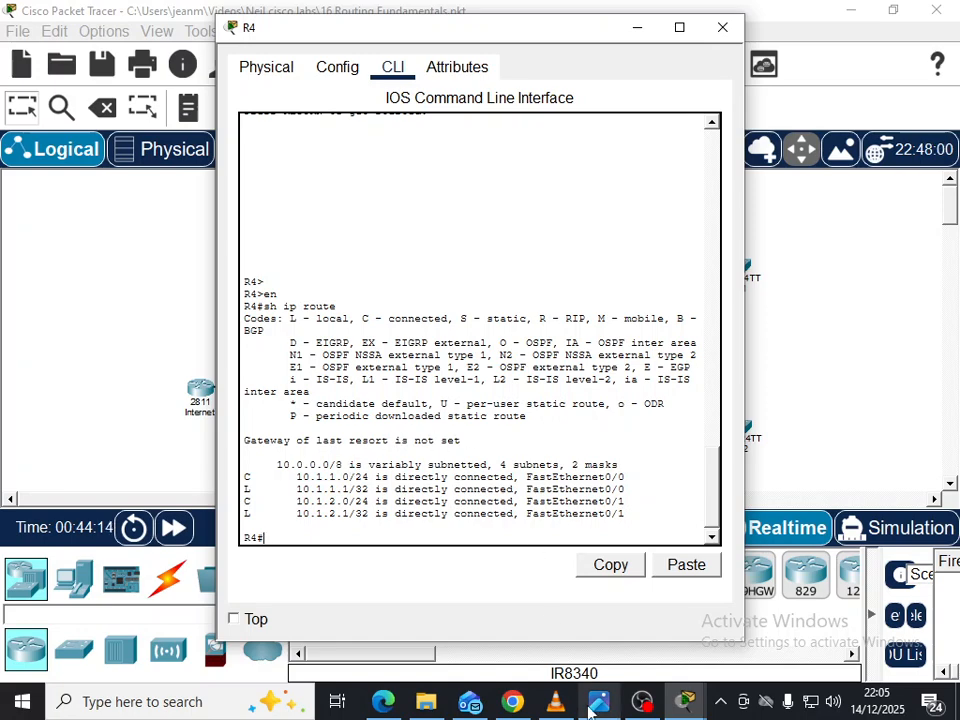
# Place R4's CLI beside the topology diagram so that R1's networks can be read.
pyautogui.hotkey('alt', 'Tab')
pyautogui.moveTo(685, 701)
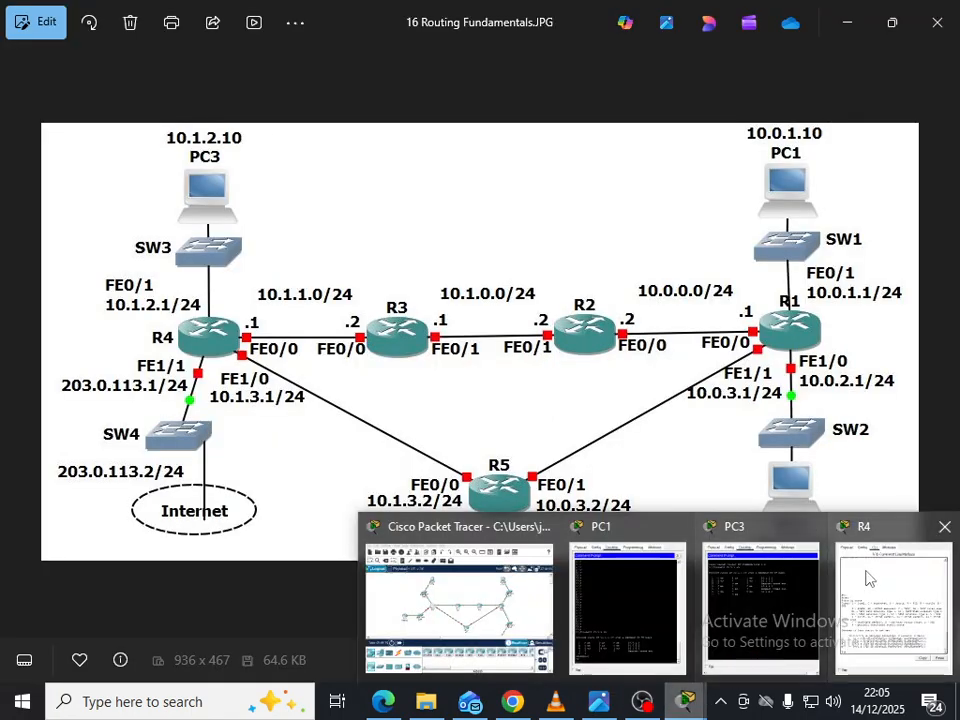
pyautogui.click(878, 585)
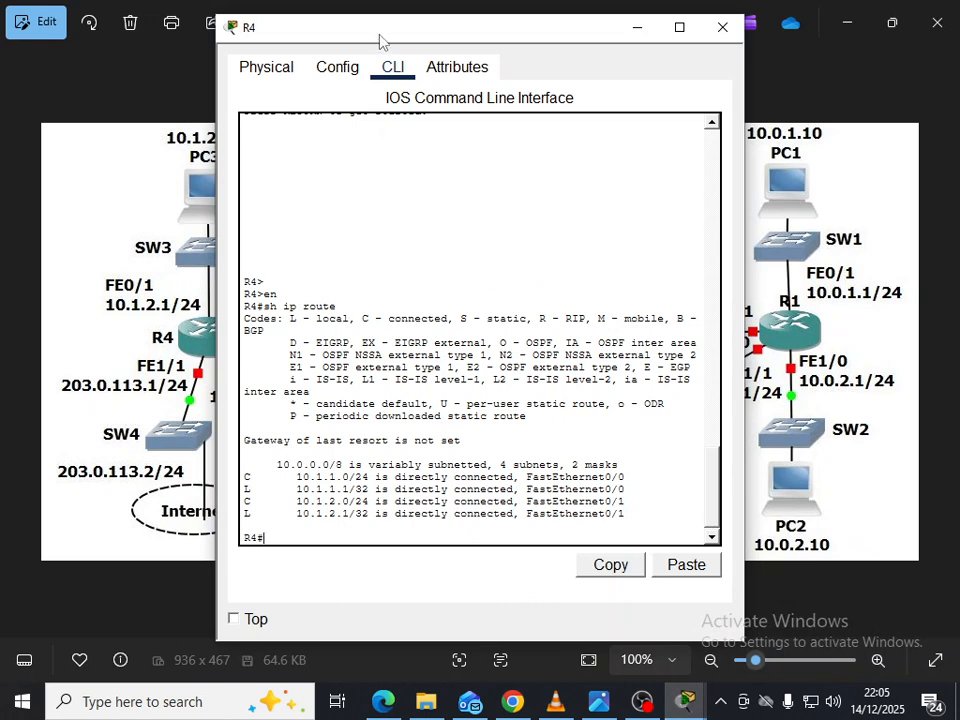
pyautogui.moveTo(416, 42); pyautogui.dragTo(263, 49)
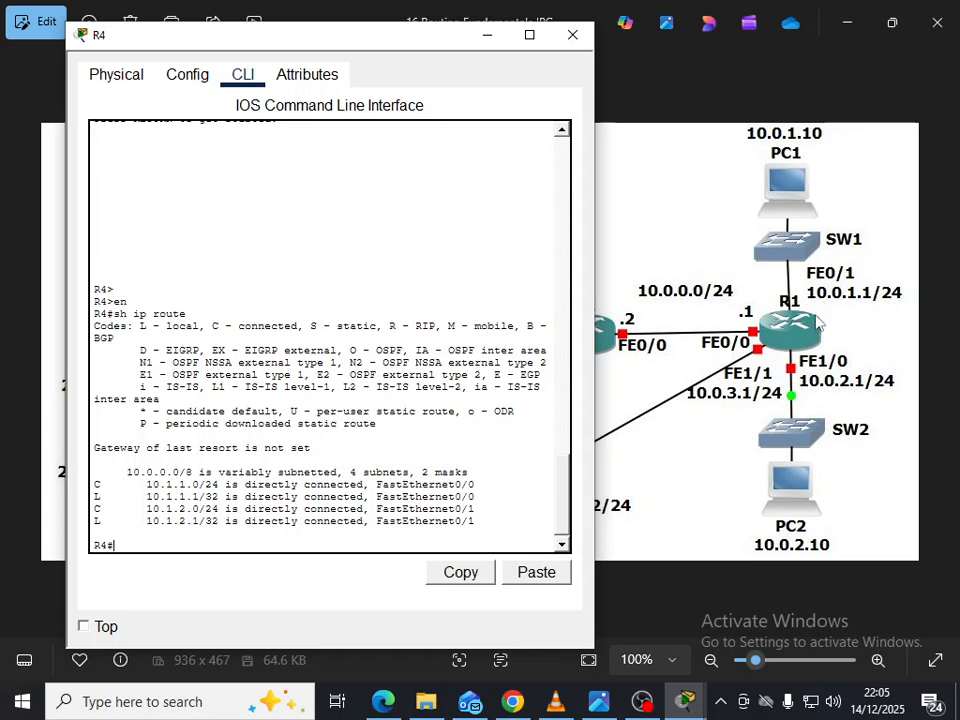
# Enter global configuration mode on R4 and add a static route to 10.0.2.0 255.255.255.0 via 10.1.1.2.
pyautogui.write('conf t')
pyautogui.press('Return')
pyautogui.write('ip route 10')
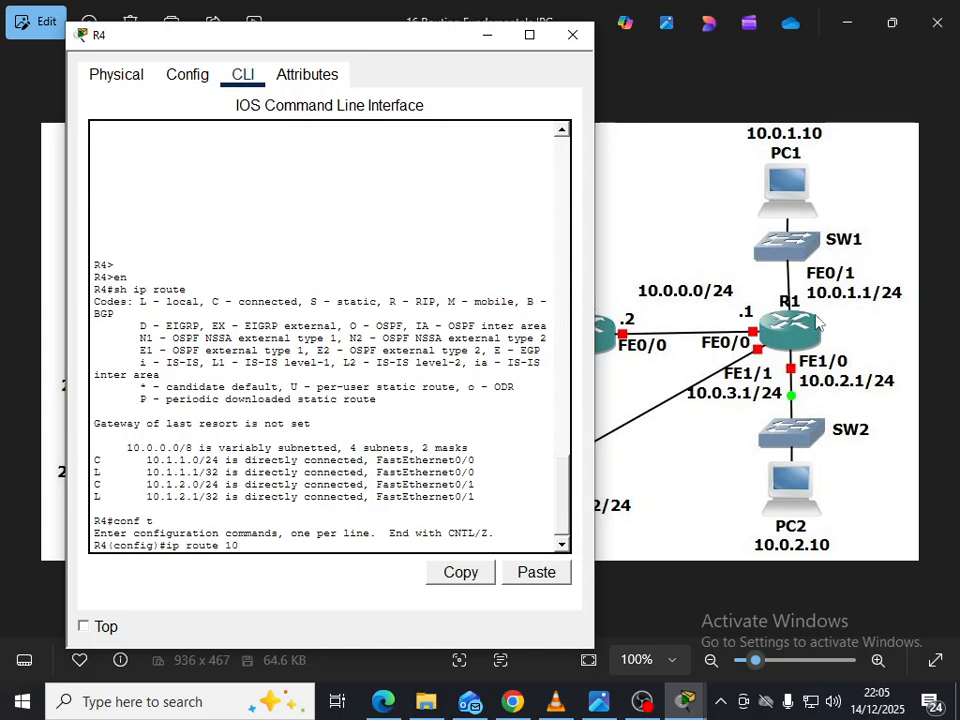
pyautogui.write('.0.2.1 255.255.2')
pyautogui.press('Left')
pyautogui.press('Left')
pyautogui.press('Left')
pyautogui.press('Left')
pyautogui.press('Left')
pyautogui.press('Left')
pyautogui.press('Left')
pyautogui.press('Left')
pyautogui.press('Left')
pyautogui.press('Left')
pyautogui.press('BackSpace')
pyautogui.write('0')
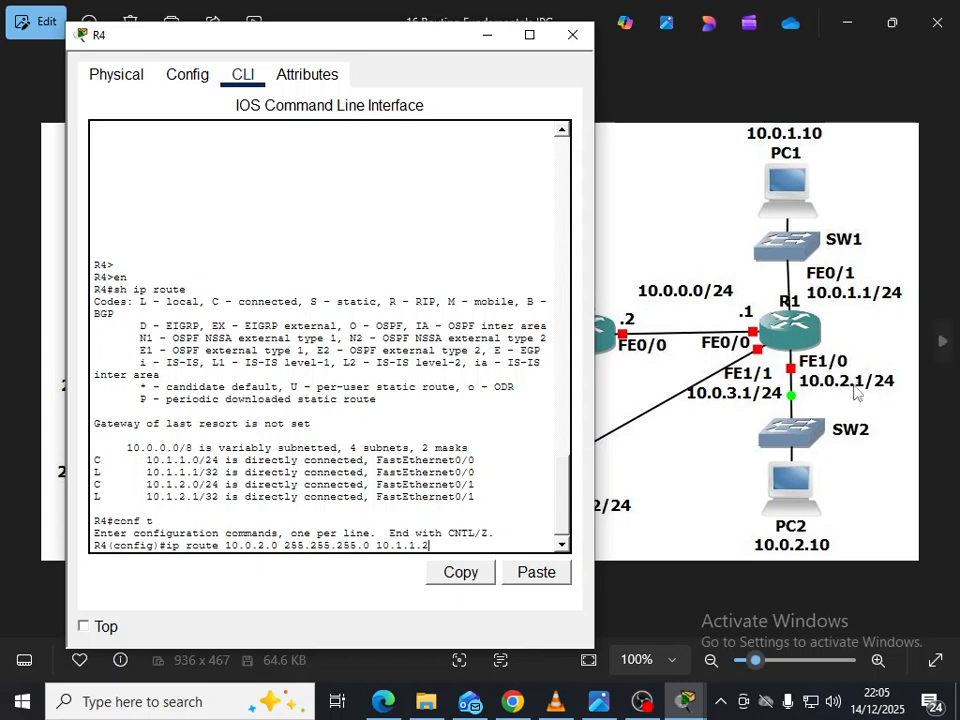
pyautogui.moveTo(261, 51); pyautogui.dragTo(670, 100)
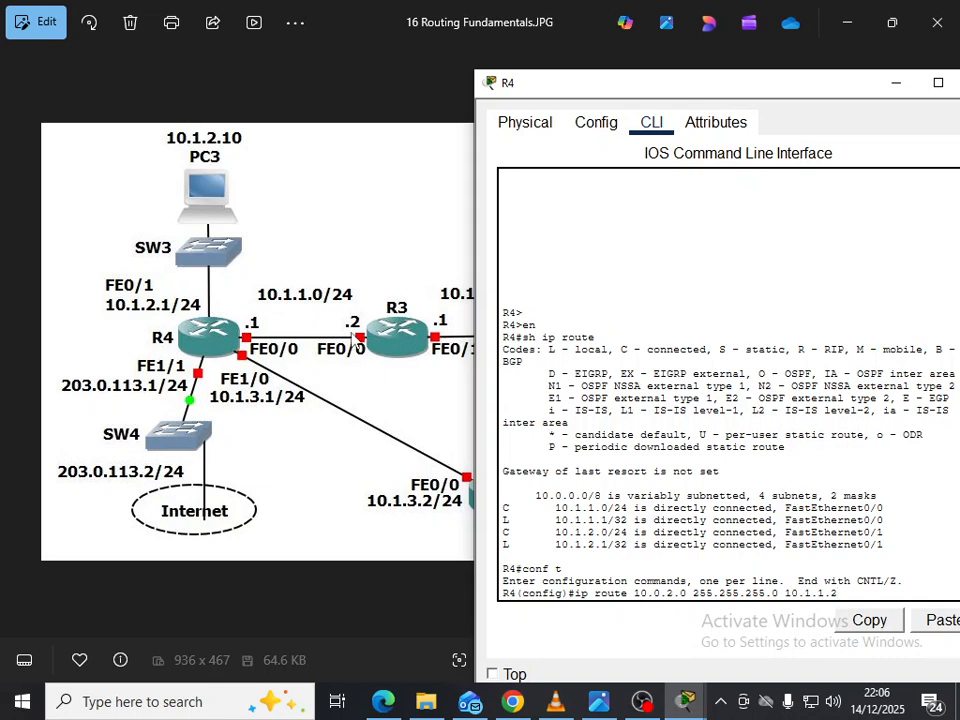
pyautogui.press('Return')
# Add a static route on R4 to PC1's network 10.0.1.0 255.255.255.0 via 10.1.1.2.
pyautogui.press('Up')
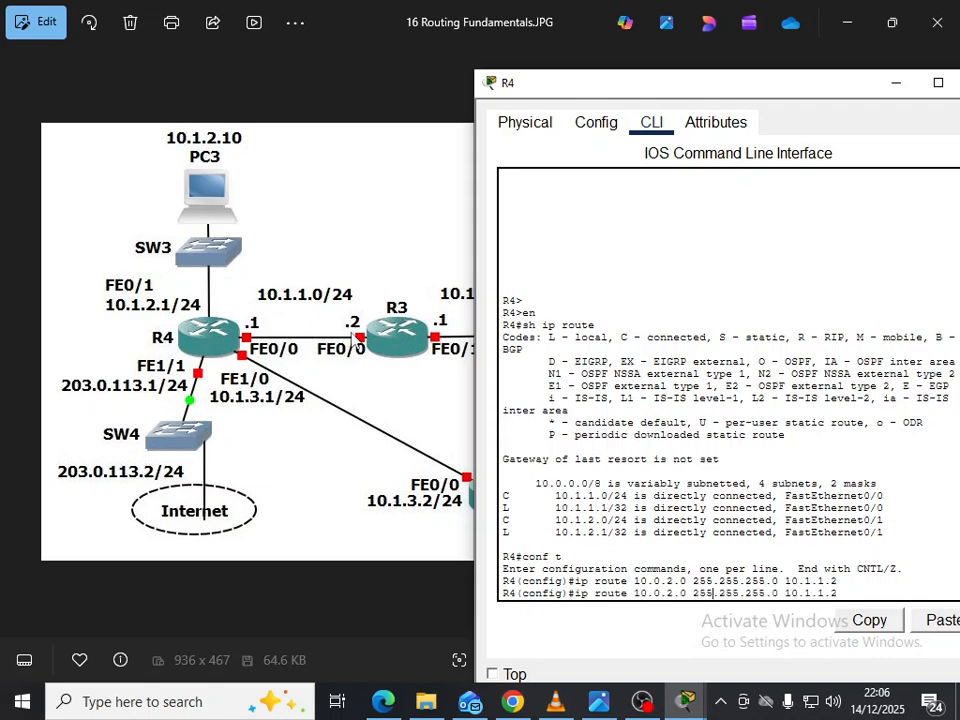
pyautogui.press('BackSpace')
pyautogui.write('1')
pyautogui.moveTo(785, 91); pyautogui.dragTo(474, 95)
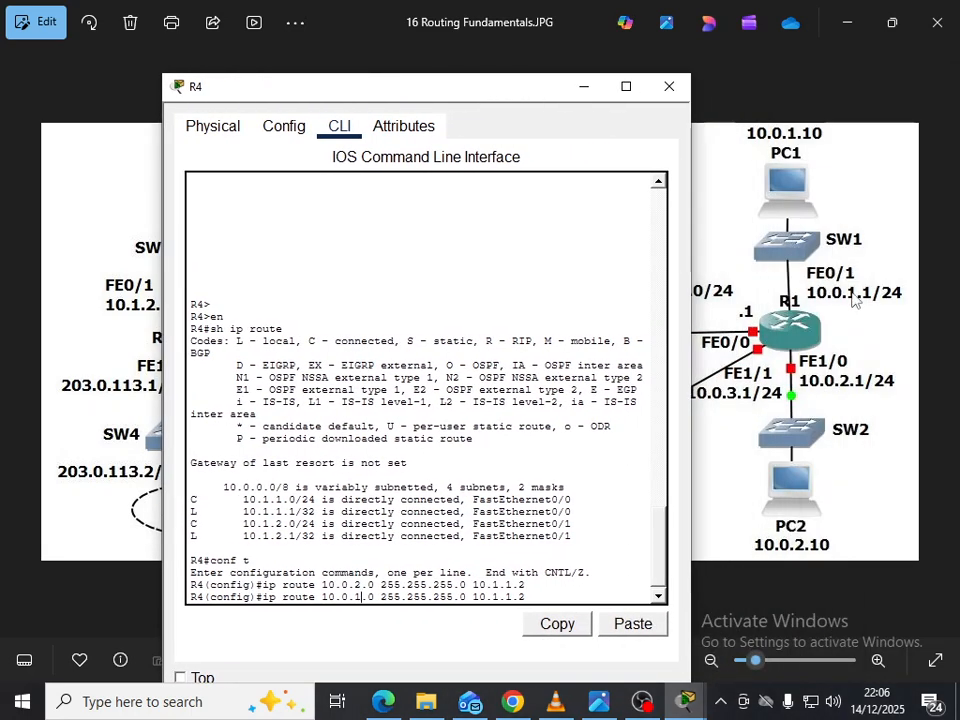
pyautogui.press('Return')
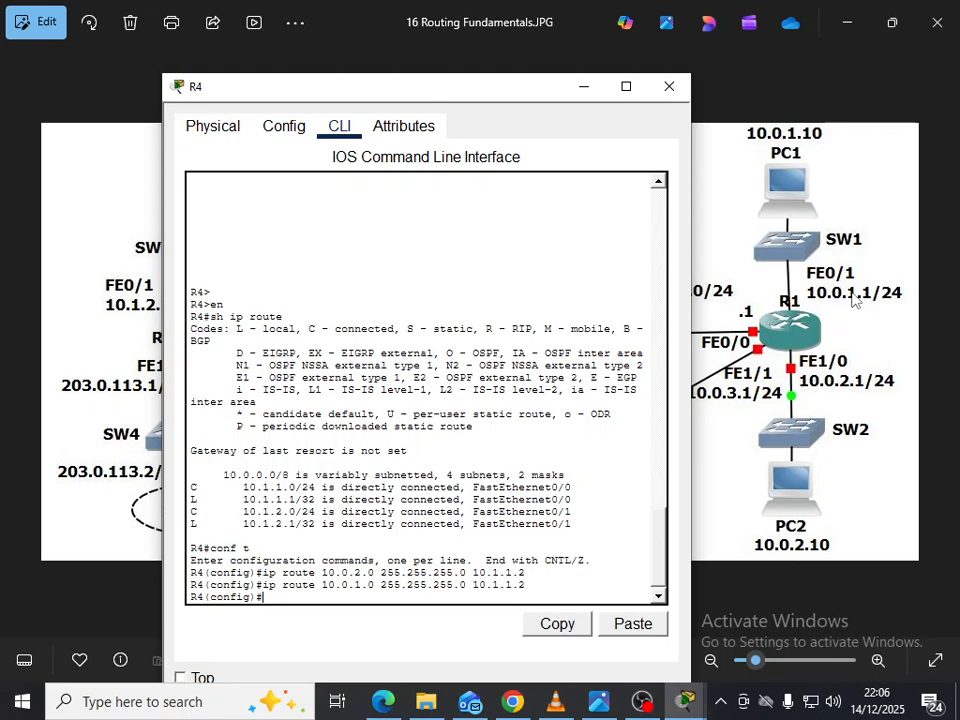
# Add a static route on R4 to the R1–R2 link network 10.0.0.0 255.255.255.0 via 10.1.1.2.
pyautogui.press('Up')
pyautogui.moveTo(450, 98); pyautogui.dragTo(347, 101)
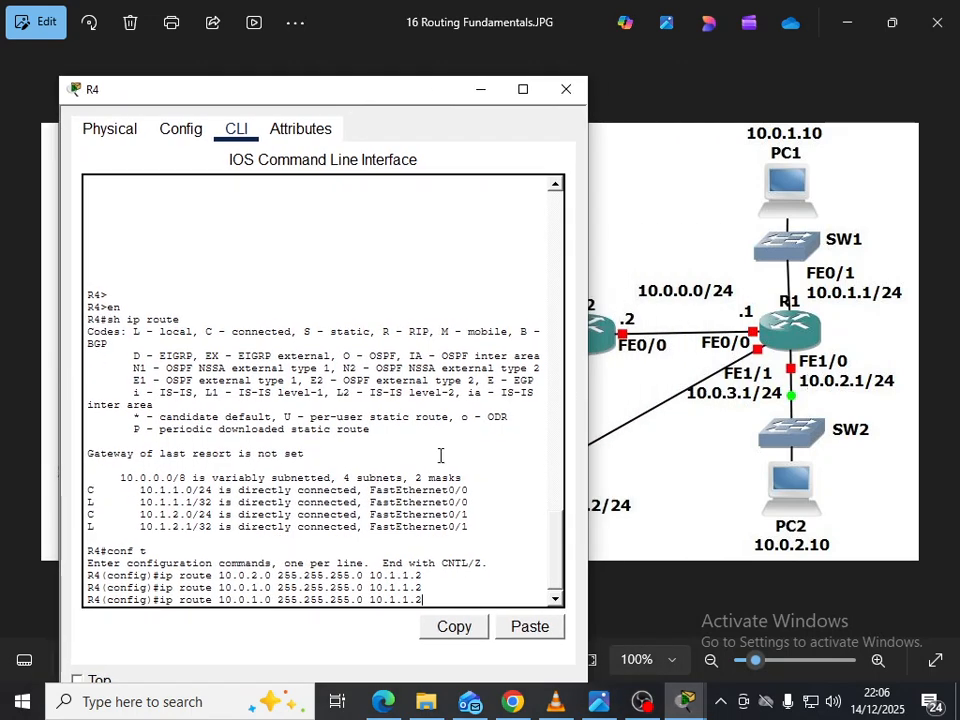
pyautogui.press('BackSpace')
pyautogui.press('BackSpace')
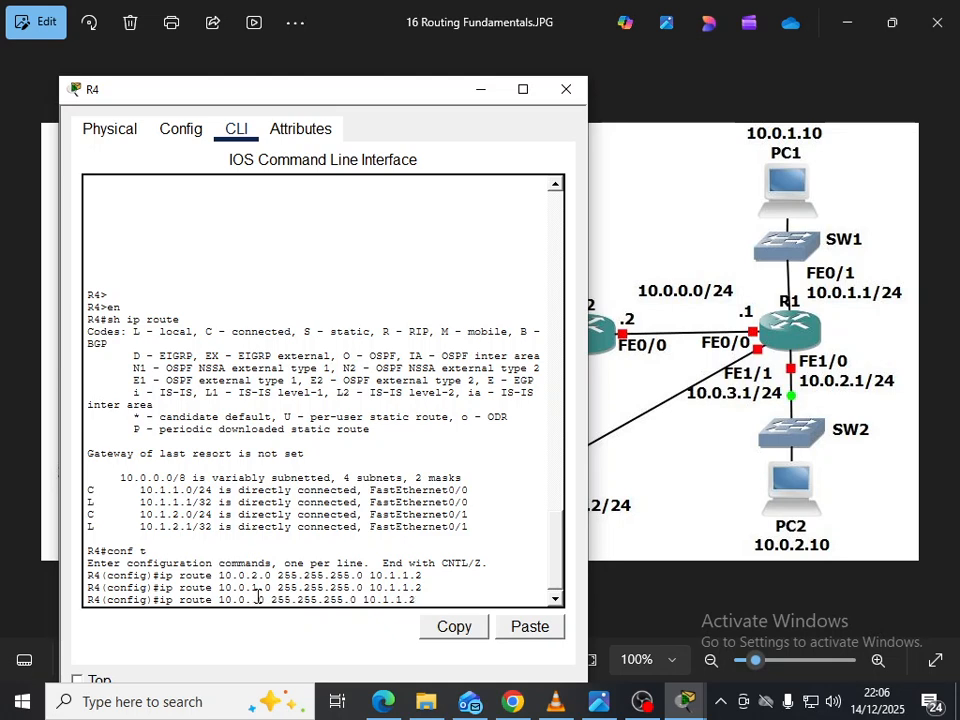
pyautogui.write('0')
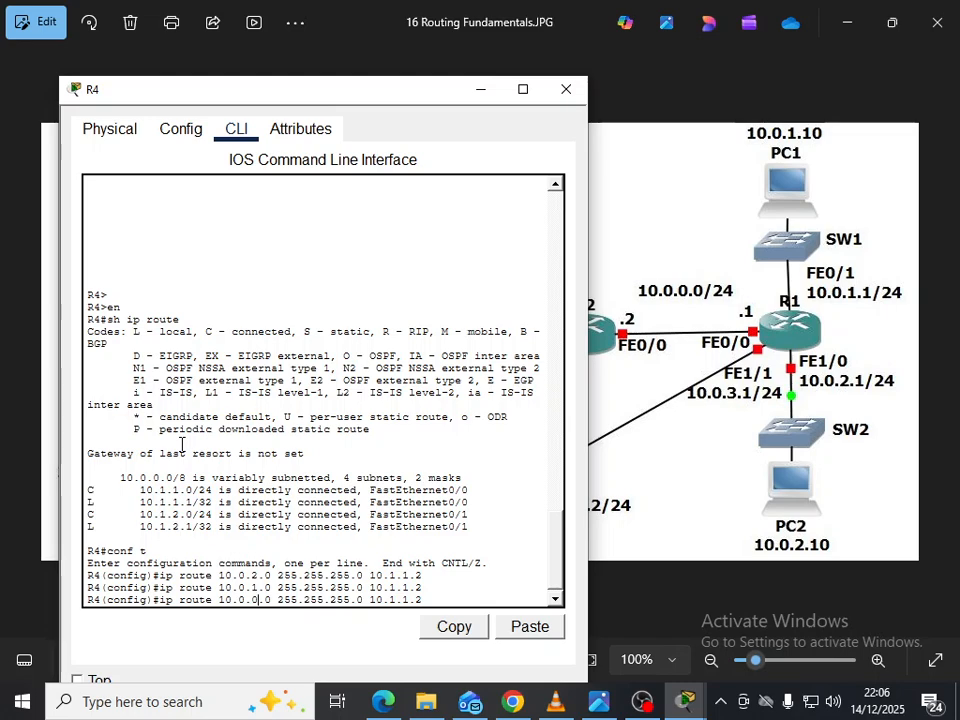
pyautogui.press('Return')
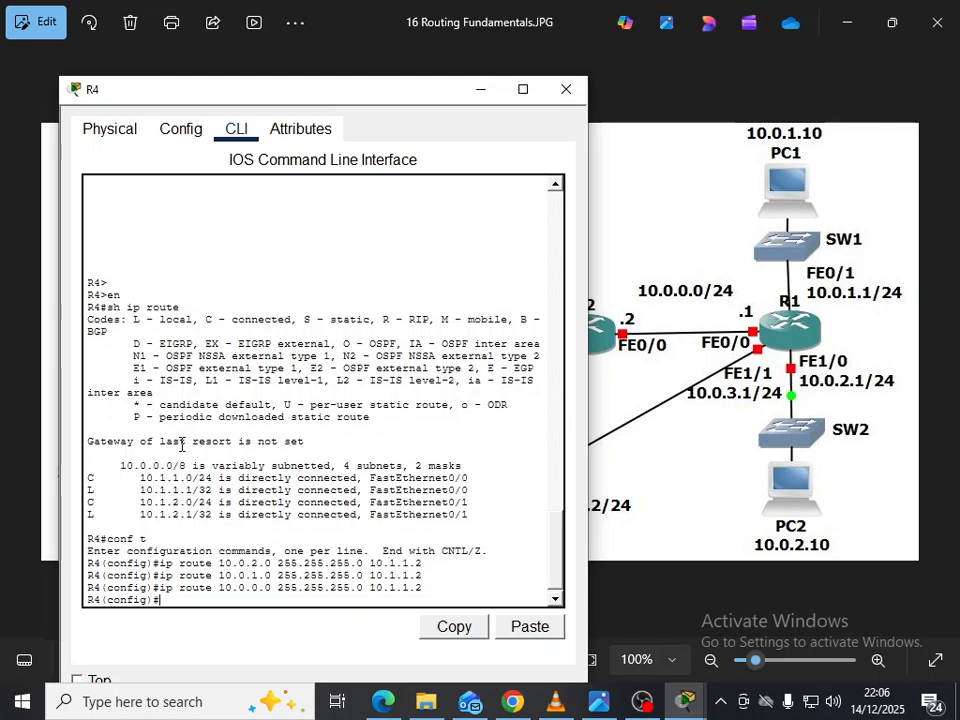
# Add a static route on R4 to the R2–R3 link network 10.1.0.0 255.255.255.0 via 10.1.1.2.
pyautogui.moveTo(275, 97); pyautogui.dragTo(119, 104)
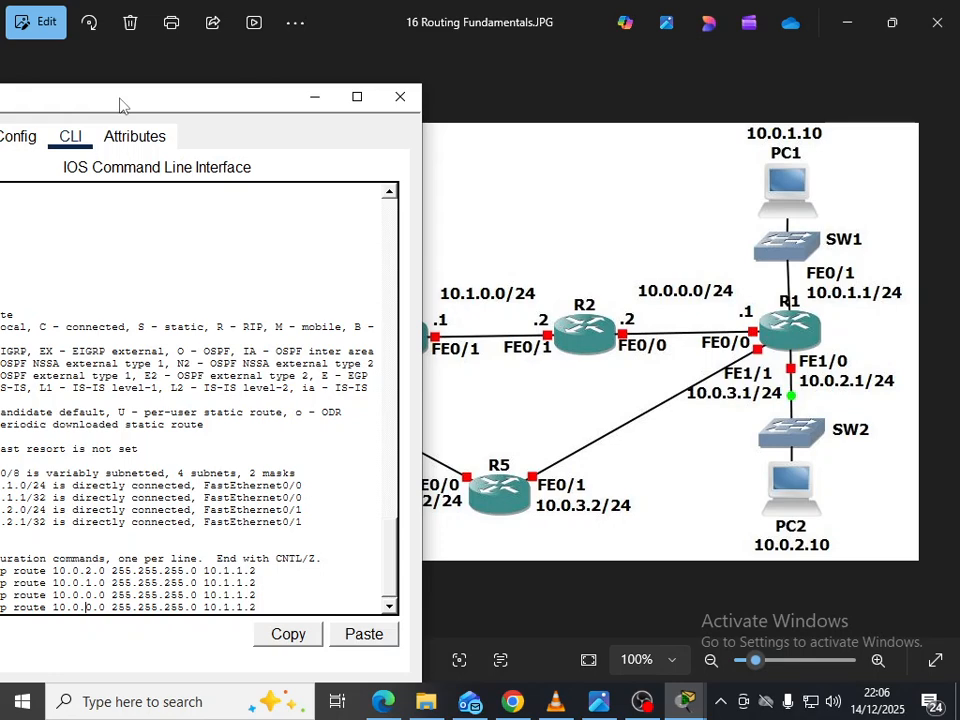
pyautogui.press('BackSpace')
pyautogui.write('1')
pyautogui.moveTo(120, 104); pyautogui.dragTo(628, 117)
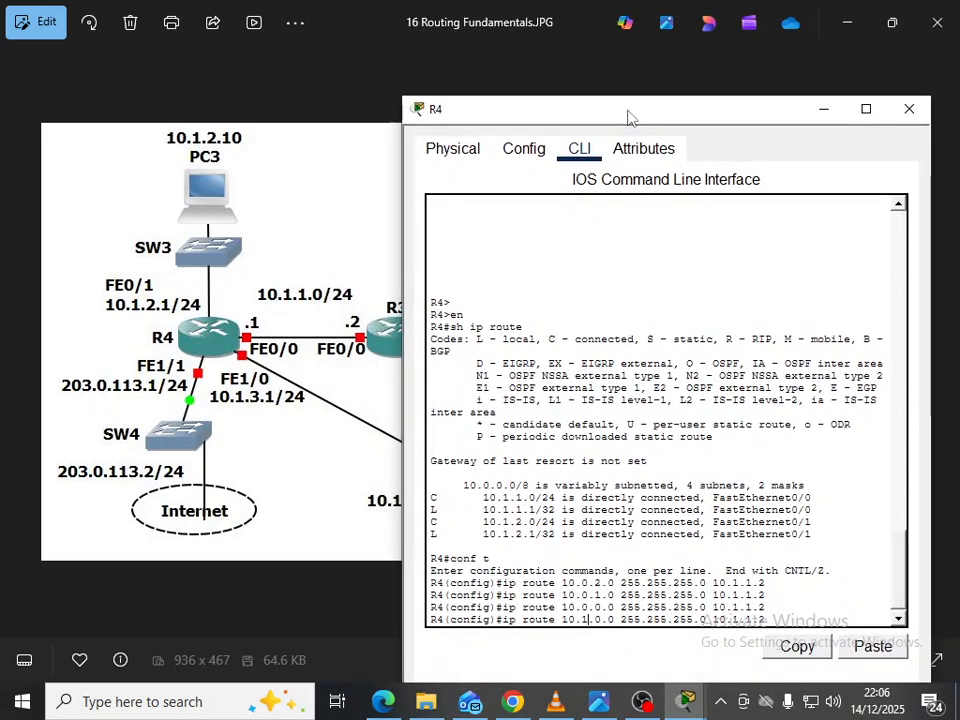
pyautogui.press('Return')
# Review the diagram for remaining networks, end R4's configuration mode, and display its routing table with sh ip route.
pyautogui.moveTo(628, 117); pyautogui.dragTo(522, 98)
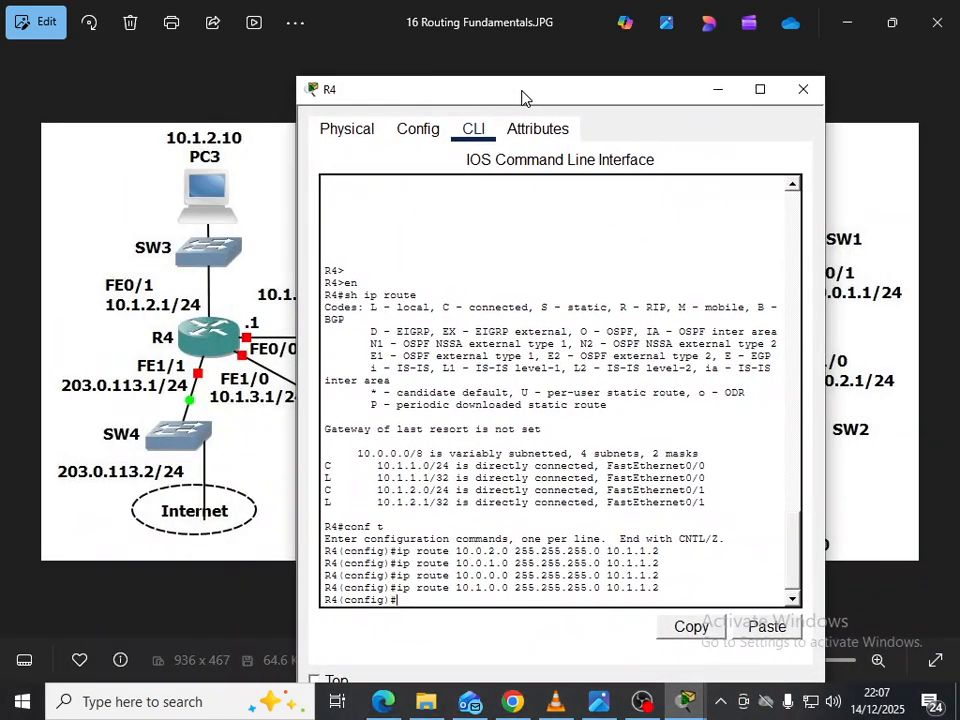
pyautogui.moveTo(522, 98); pyautogui.dragTo(650, 106)
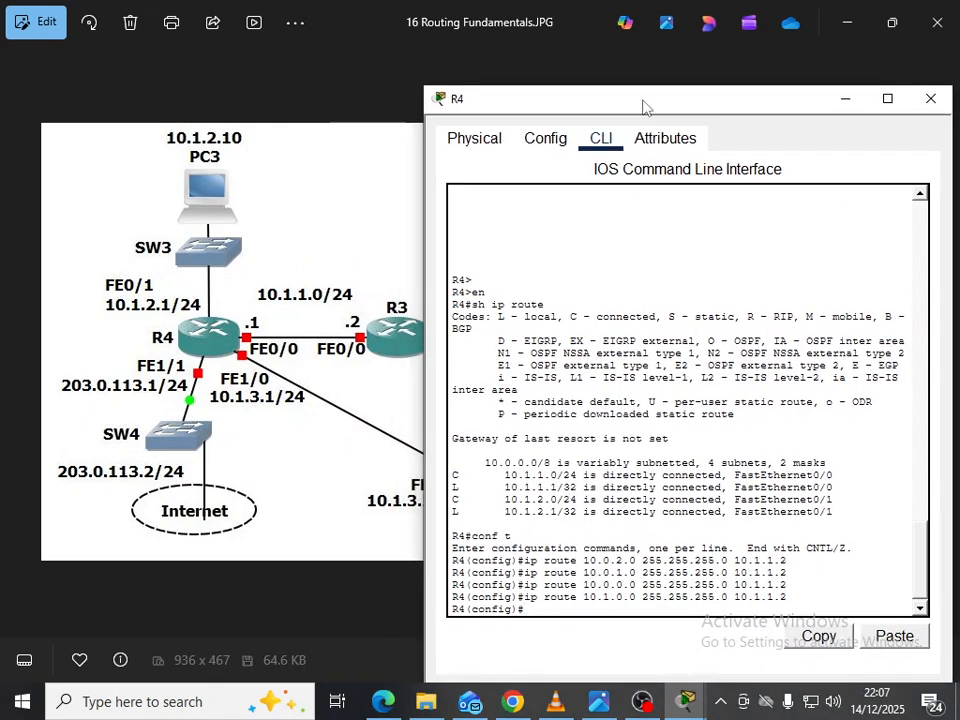
pyautogui.moveTo(643, 107); pyautogui.dragTo(350, 107)
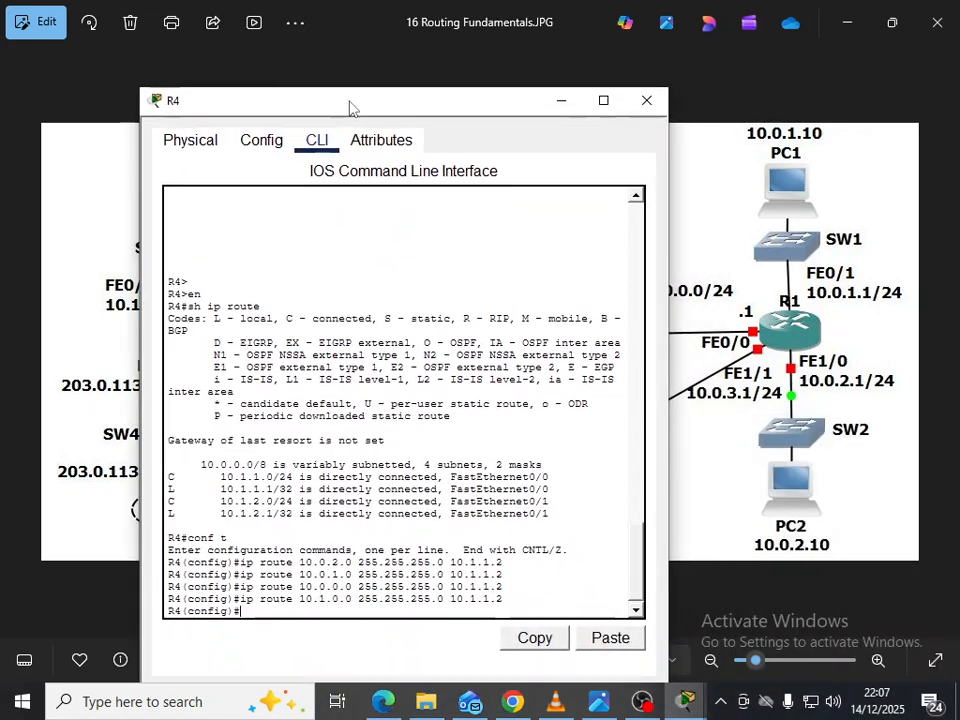
pyautogui.write('nd')
pyautogui.press('Return')
pyautogui.write('sh ip route')
pyautogui.press('Return')
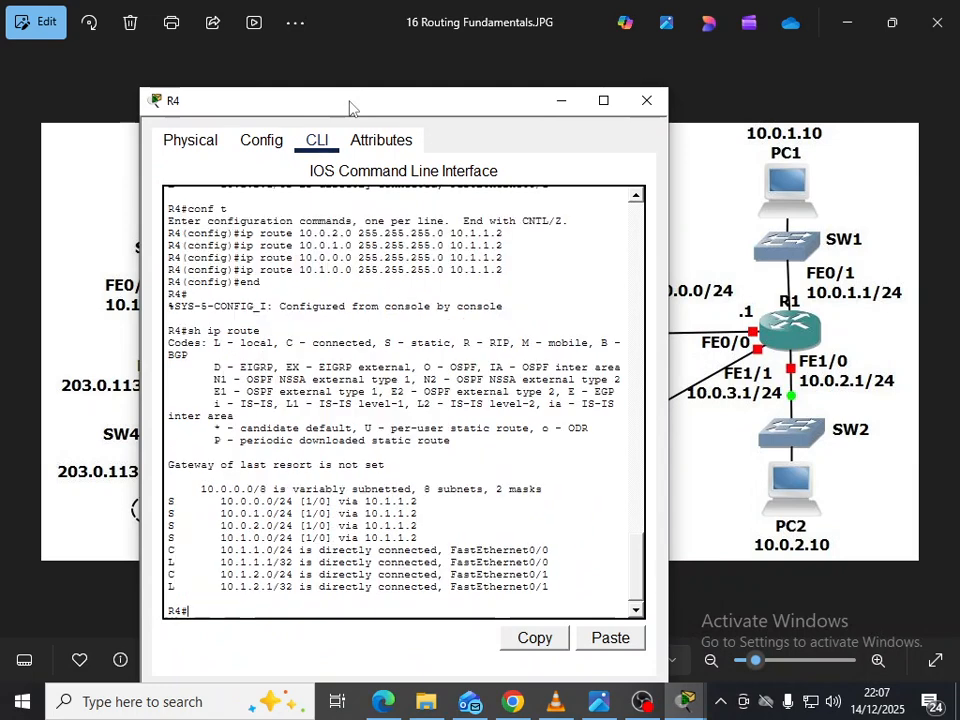
# Highlight R4's static routes via 10.1.1.2 and compare the next hop with R3's FE0/0 in the diagram.
pyautogui.moveTo(167, 500); pyautogui.dragTo(441, 539)
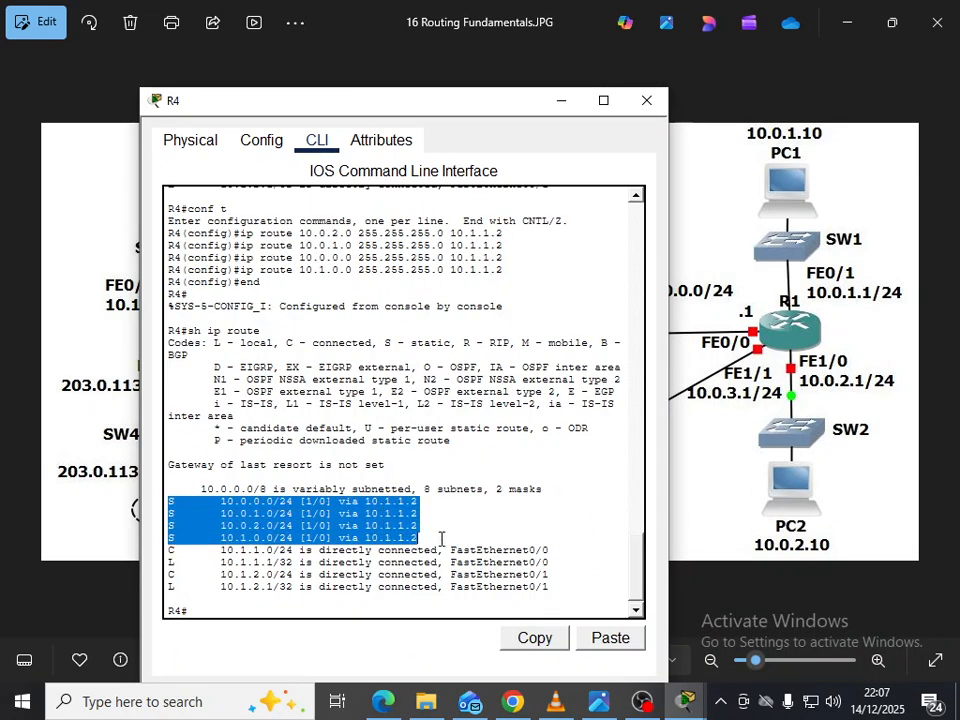
pyautogui.moveTo(493, 108); pyautogui.dragTo(416, 83)
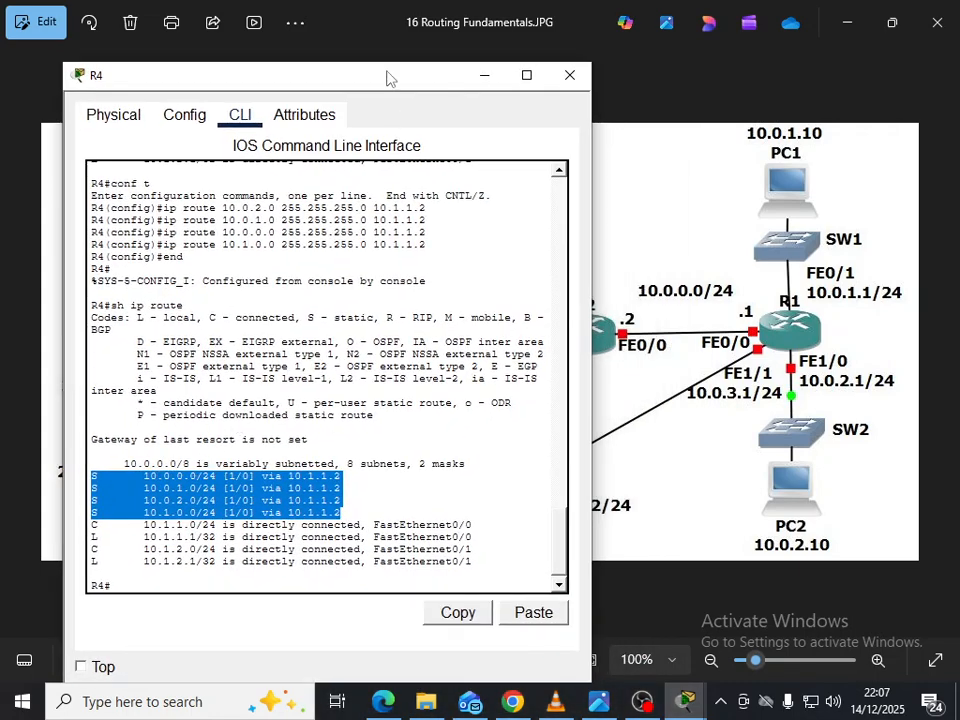
pyautogui.moveTo(387, 84); pyautogui.dragTo(314, 377)
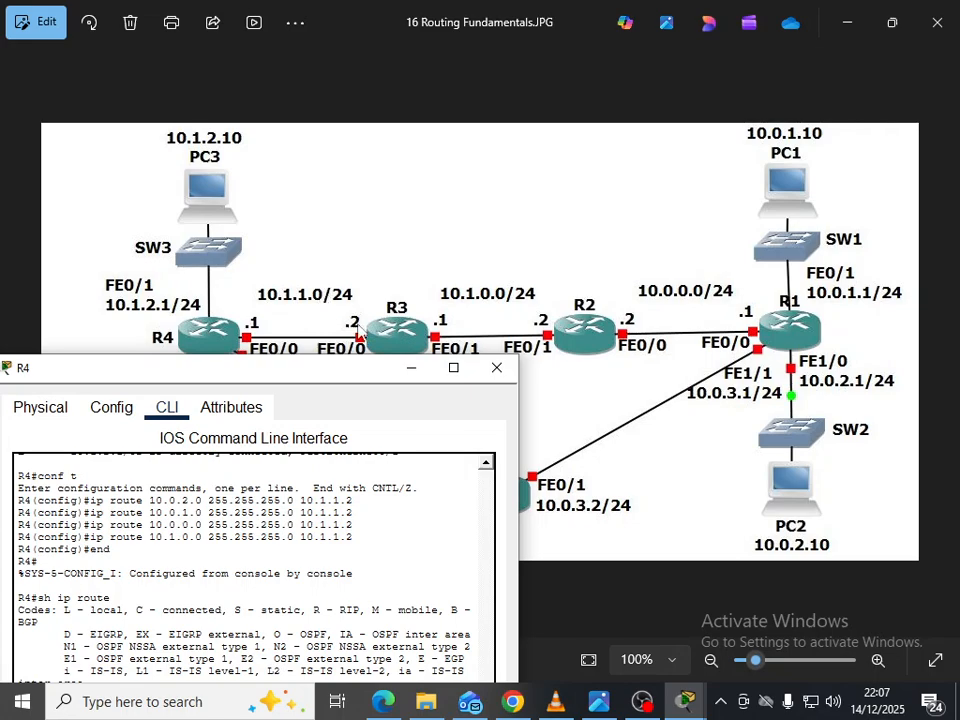
# Review R4's static routes in its routing table, then bring the network diagram back into full view.
pyautogui.moveTo(289, 379); pyautogui.dragTo(312, 72)
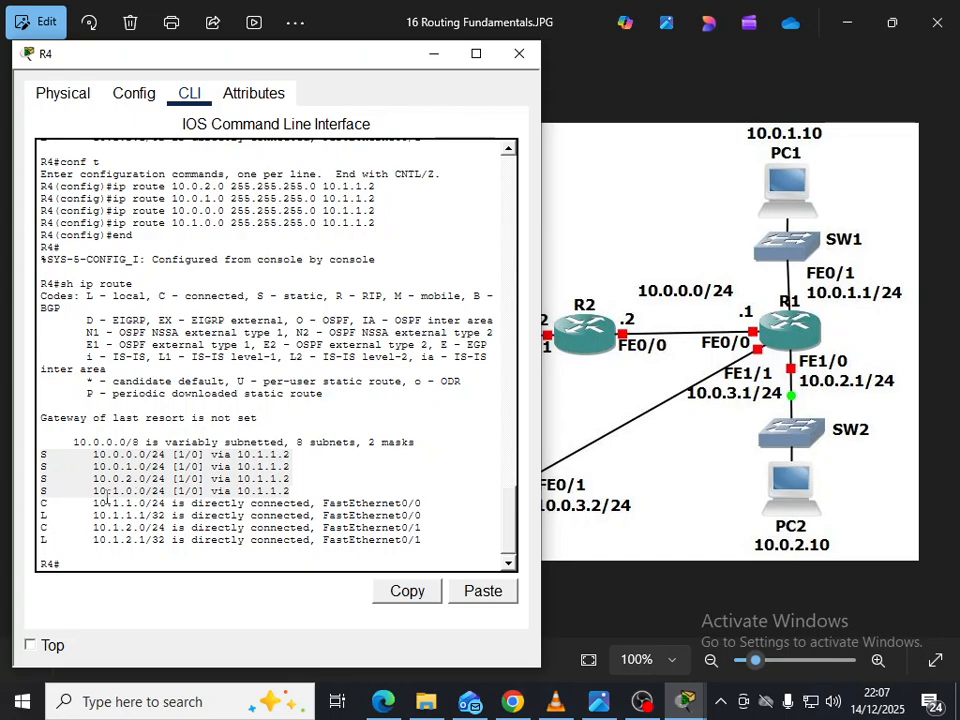
pyautogui.click(141, 493)
pyautogui.moveTo(340, 61); pyautogui.dragTo(426, 145)
pyautogui.click(615, 131)
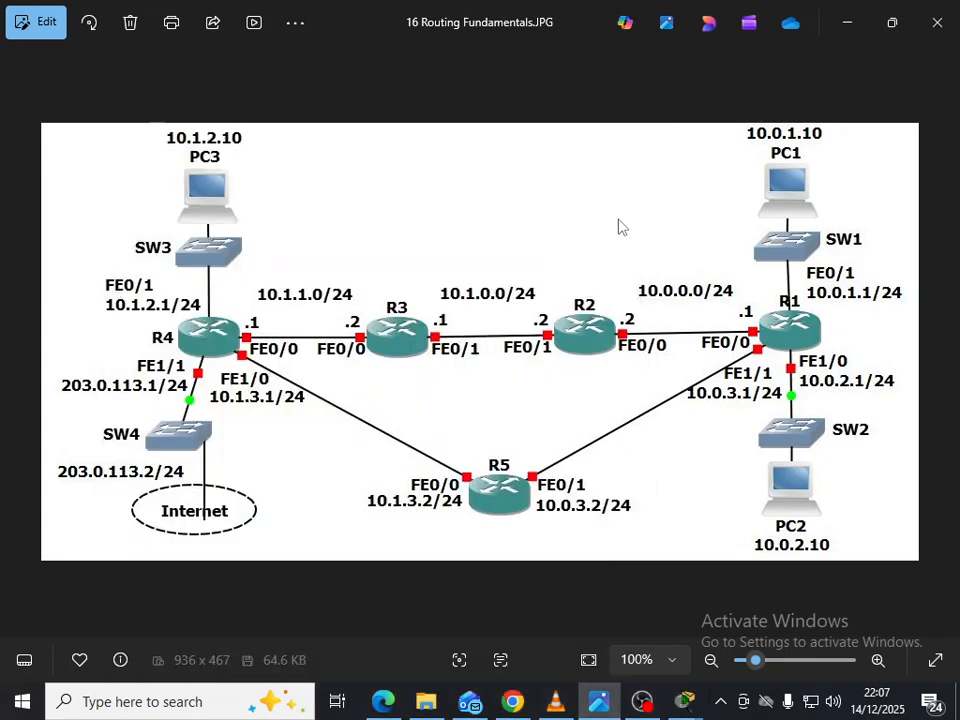
# Ping PC3 at 10.1.2.10 from PC1's command prompt and move the window to read the replies.
pyautogui.moveTo(686, 699)
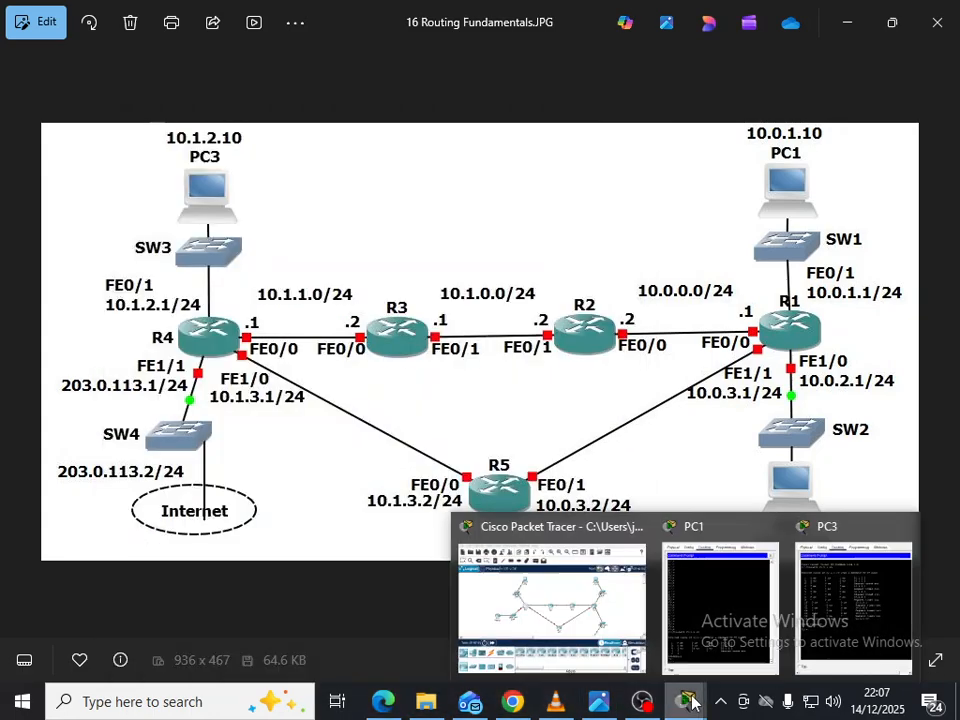
pyautogui.click(727, 640)
pyautogui.press('Up')
pyautogui.press('Up')
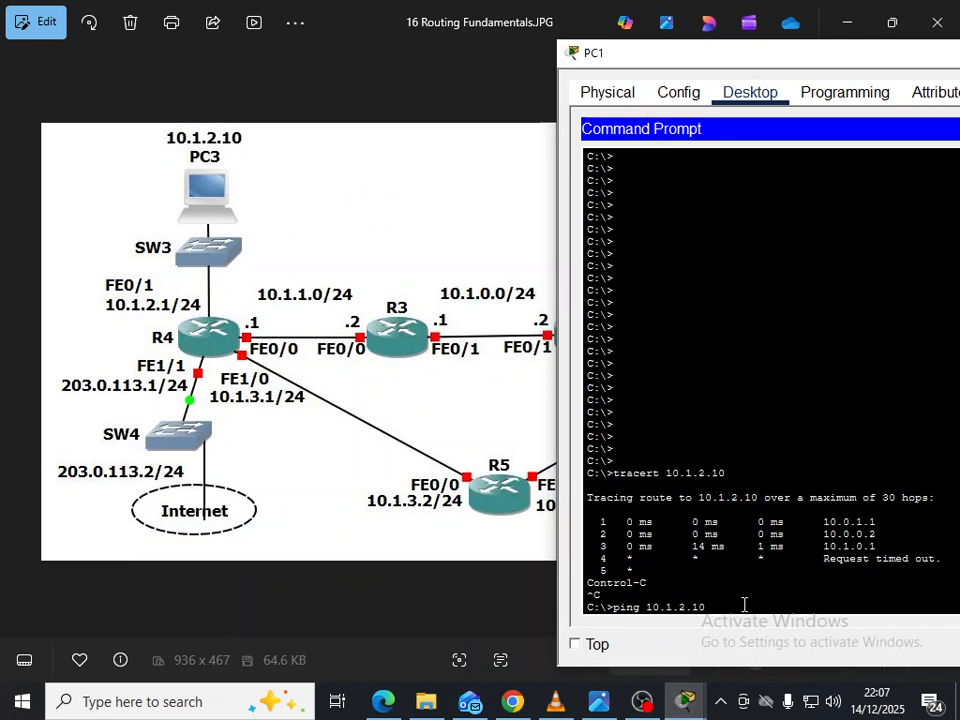
pyautogui.press('Return')
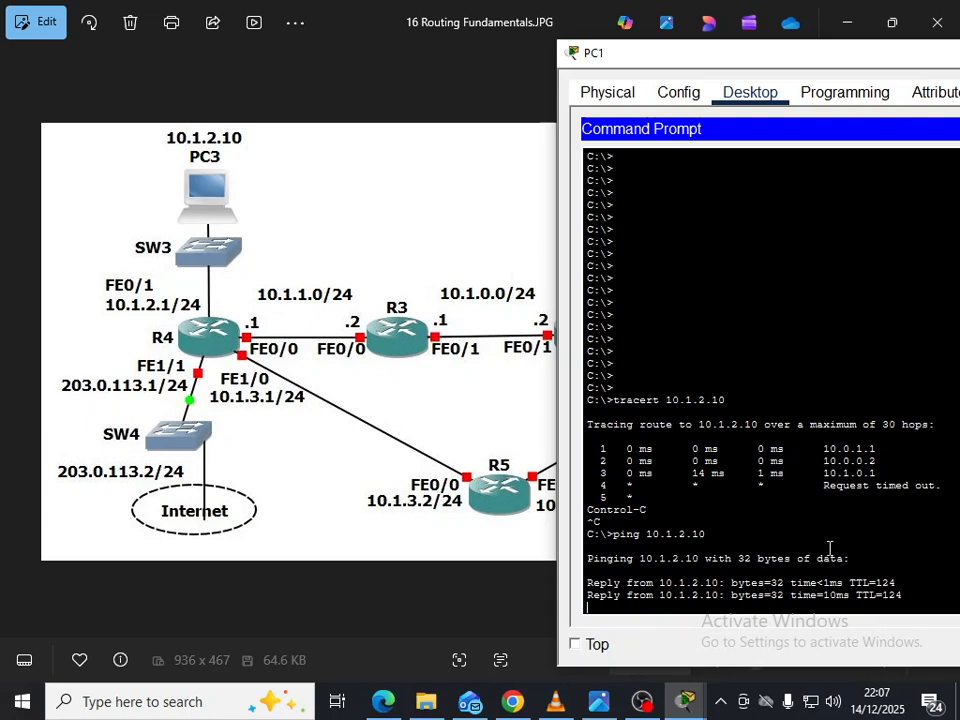
pyautogui.moveTo(765, 51); pyautogui.dragTo(558, 33)
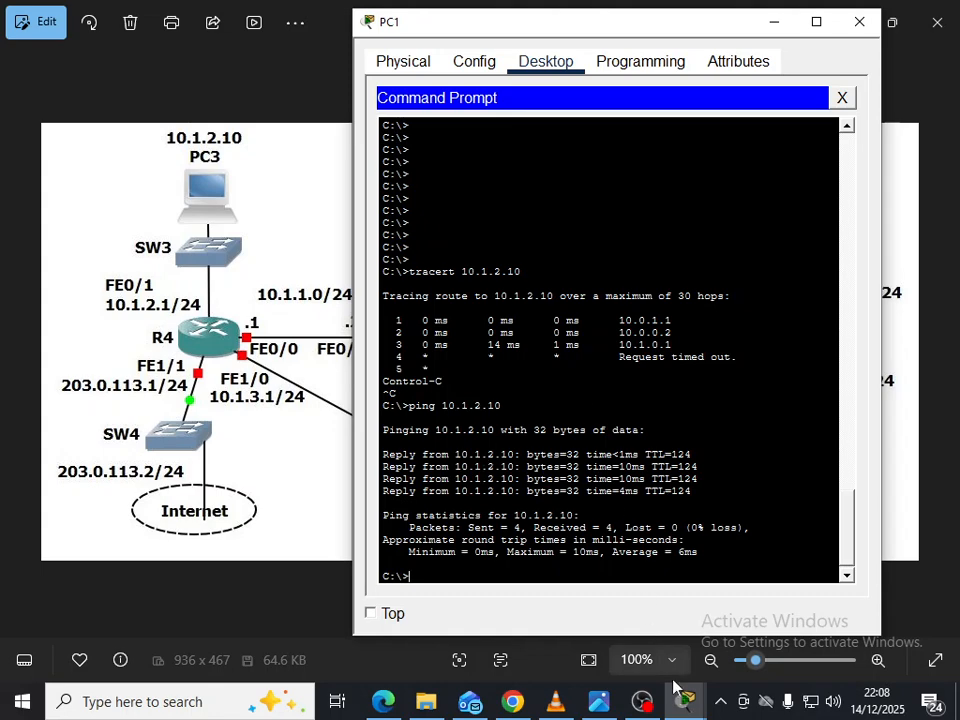
pyautogui.moveTo(684, 700)
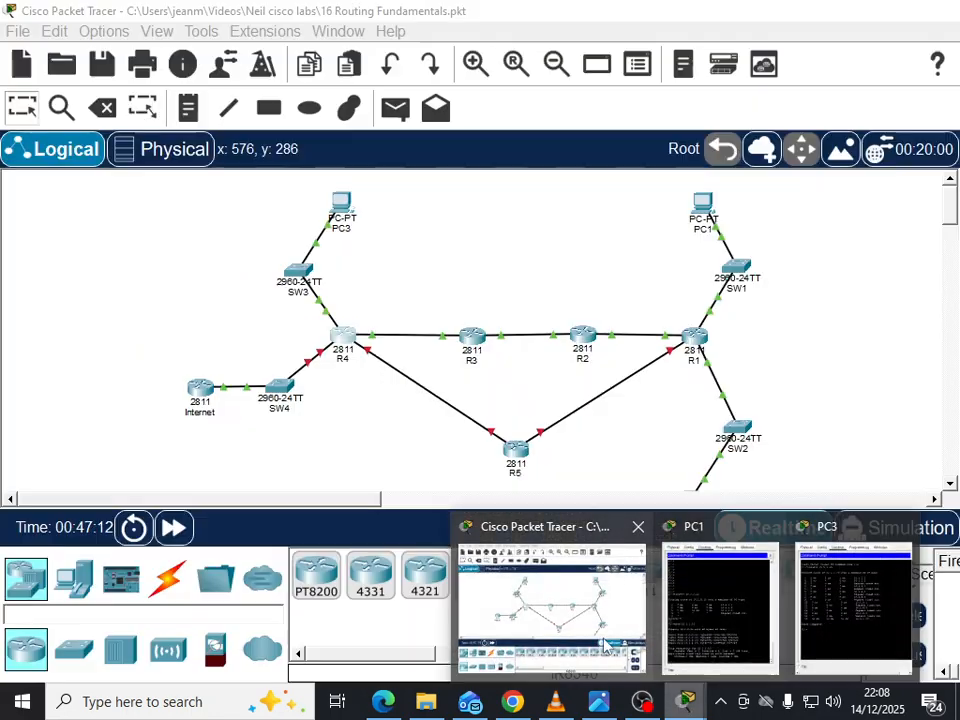
pyautogui.moveTo(731, 643)
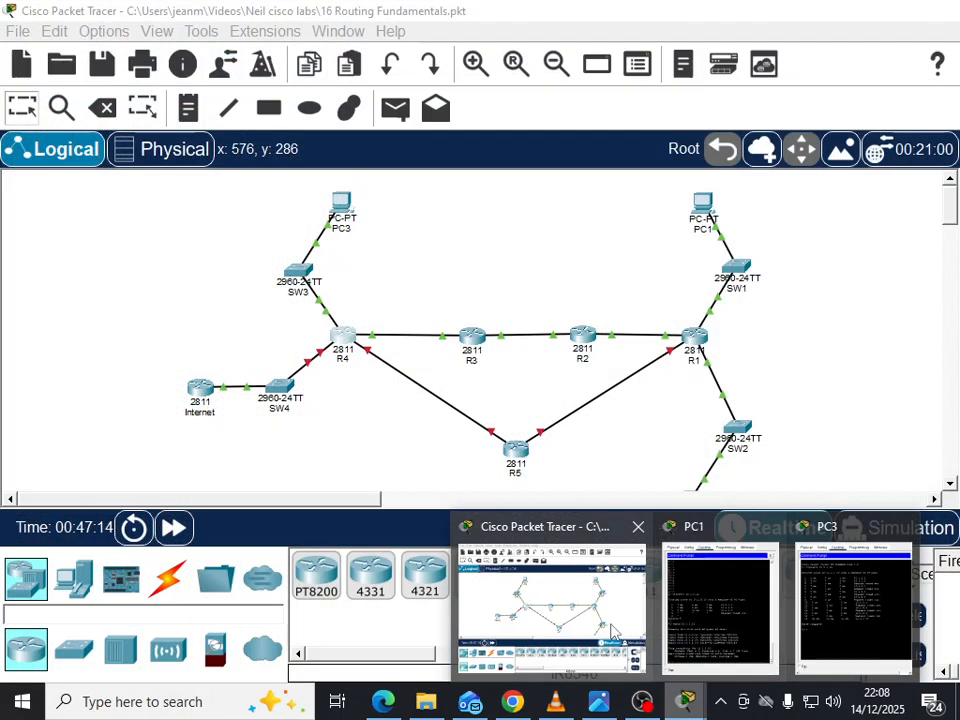
pyautogui.click(552, 600)
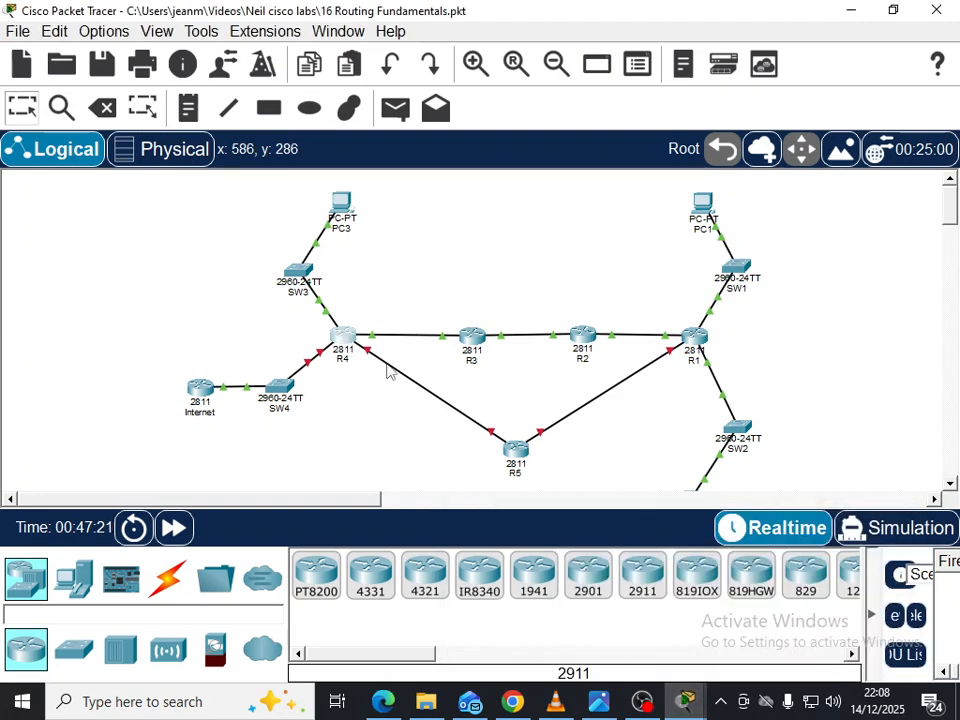
pyautogui.click(345, 342)
pyautogui.click(377, 533)
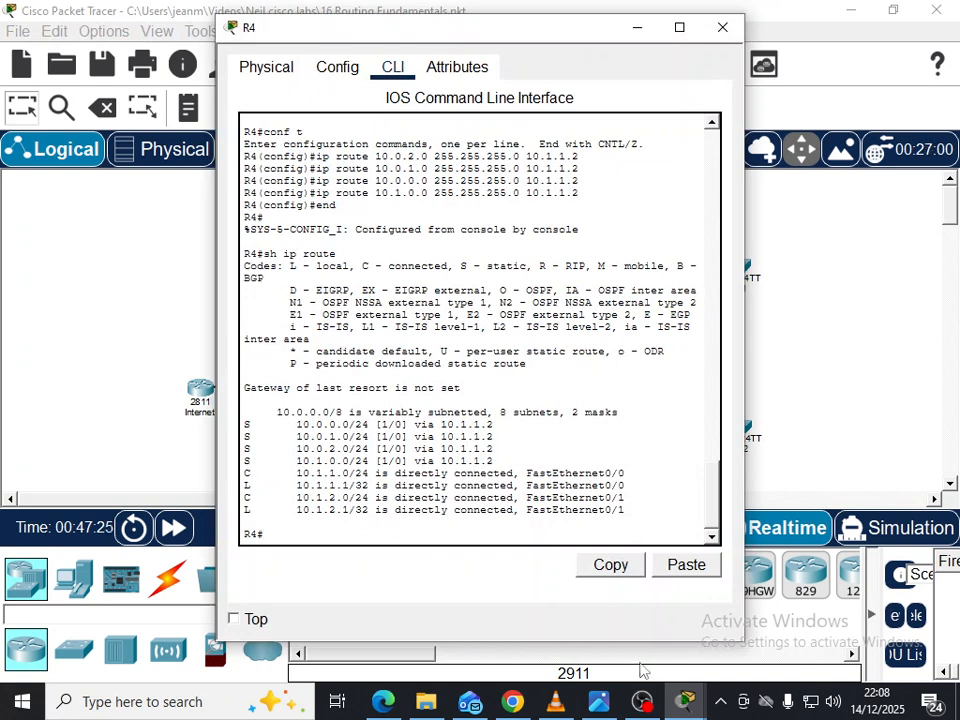
pyautogui.click(642, 701)
pyautogui.click(937, 526)
pyautogui.click(937, 526)
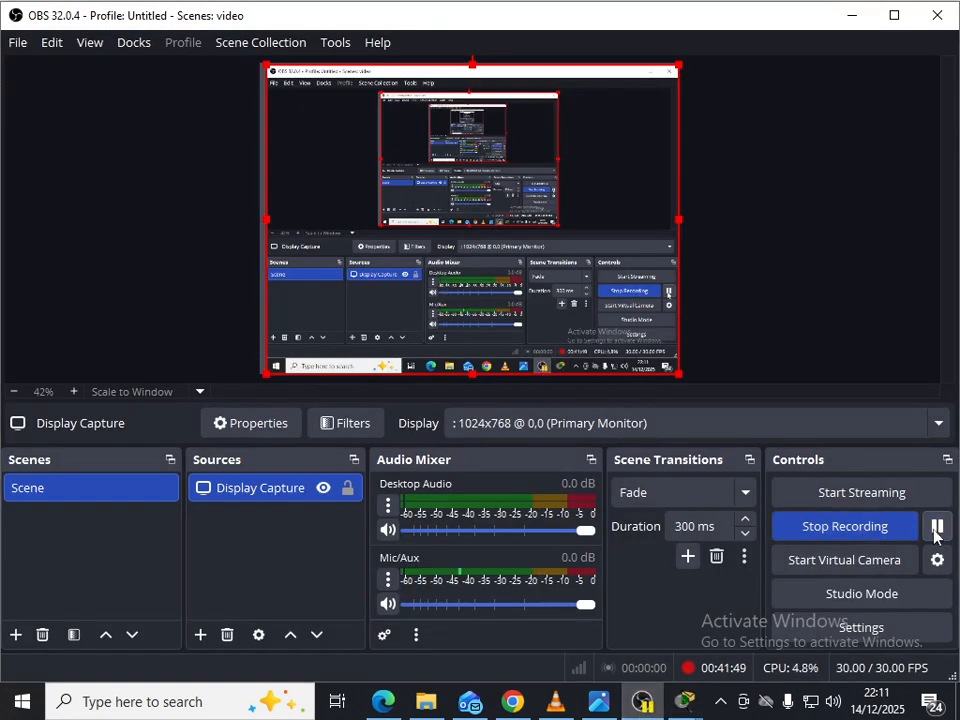
# Return to the Packet Tracer topology, close R4's window, and display R1's routing table with sh ip route from privileged mode.
pyautogui.moveTo(681, 699)
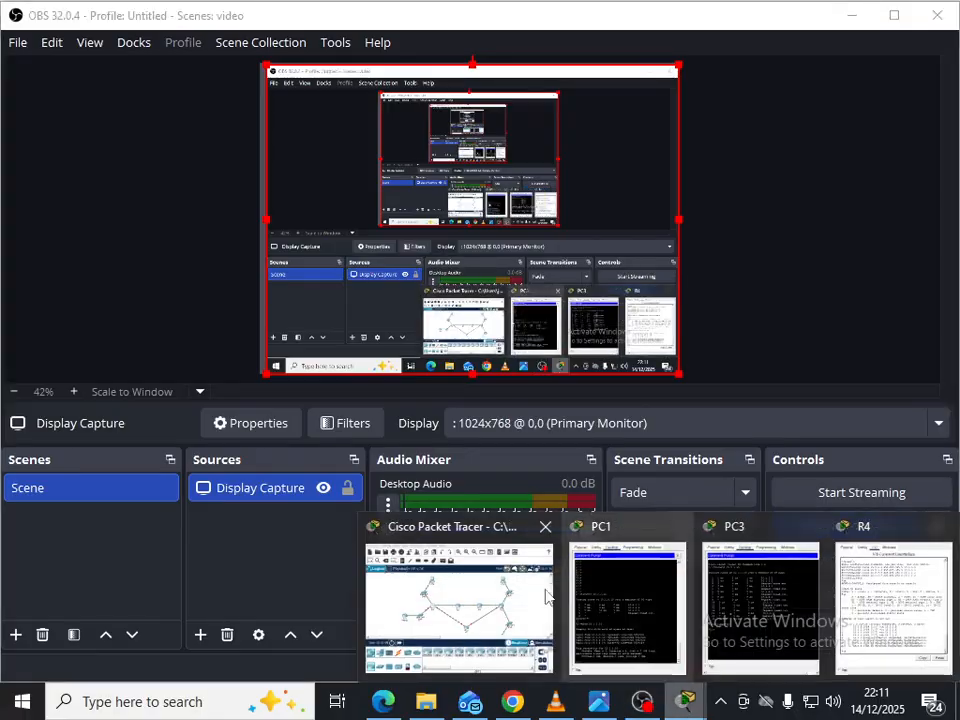
pyautogui.click(514, 598)
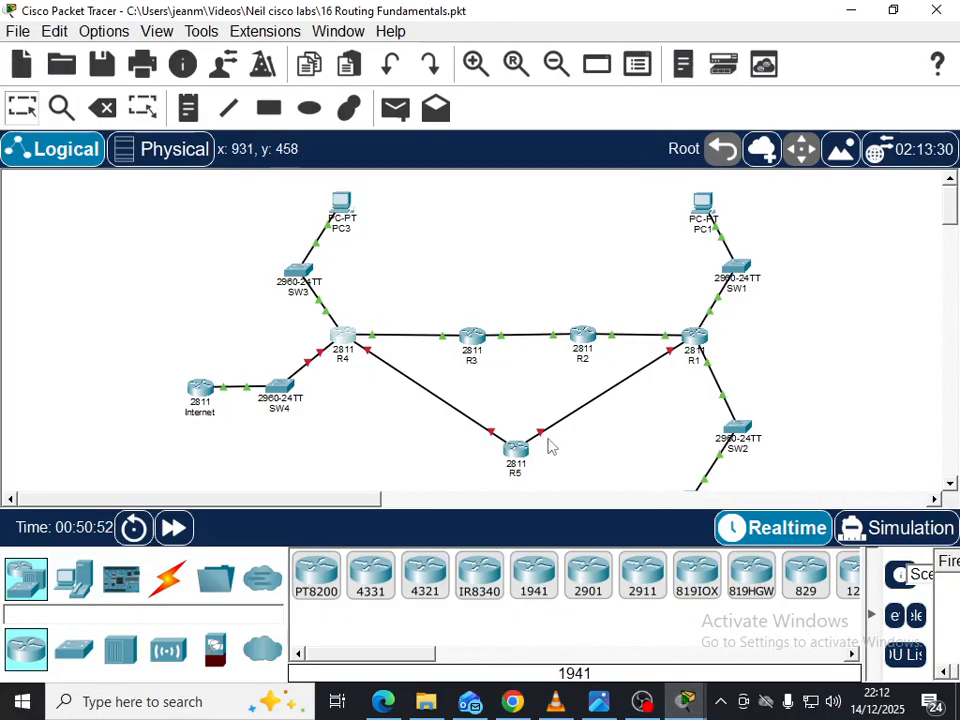
pyautogui.moveTo(682, 708)
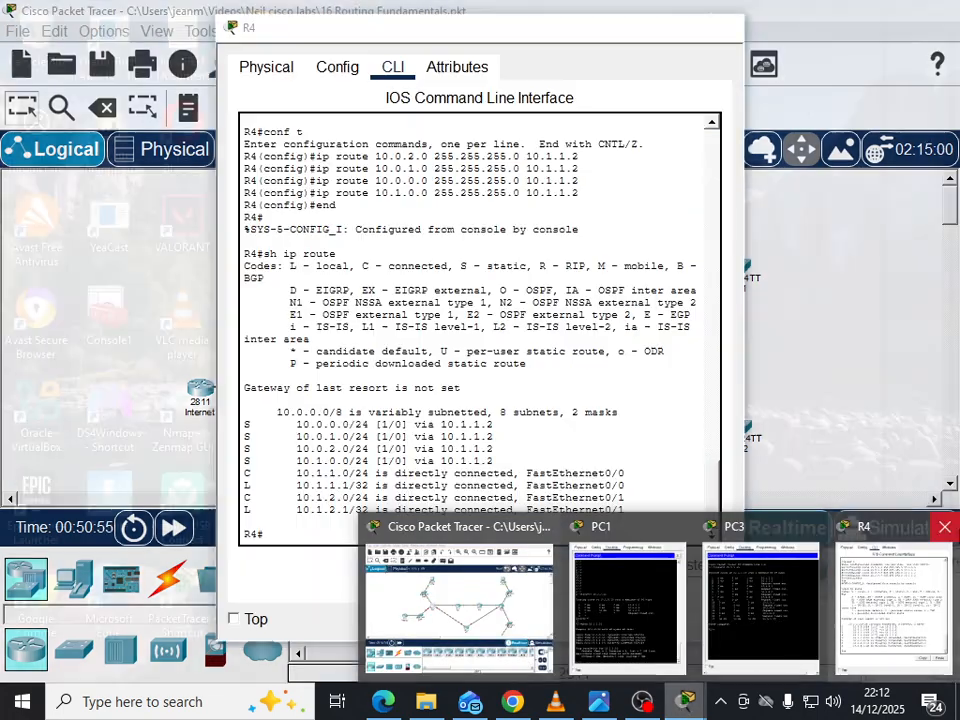
pyautogui.click(941, 525)
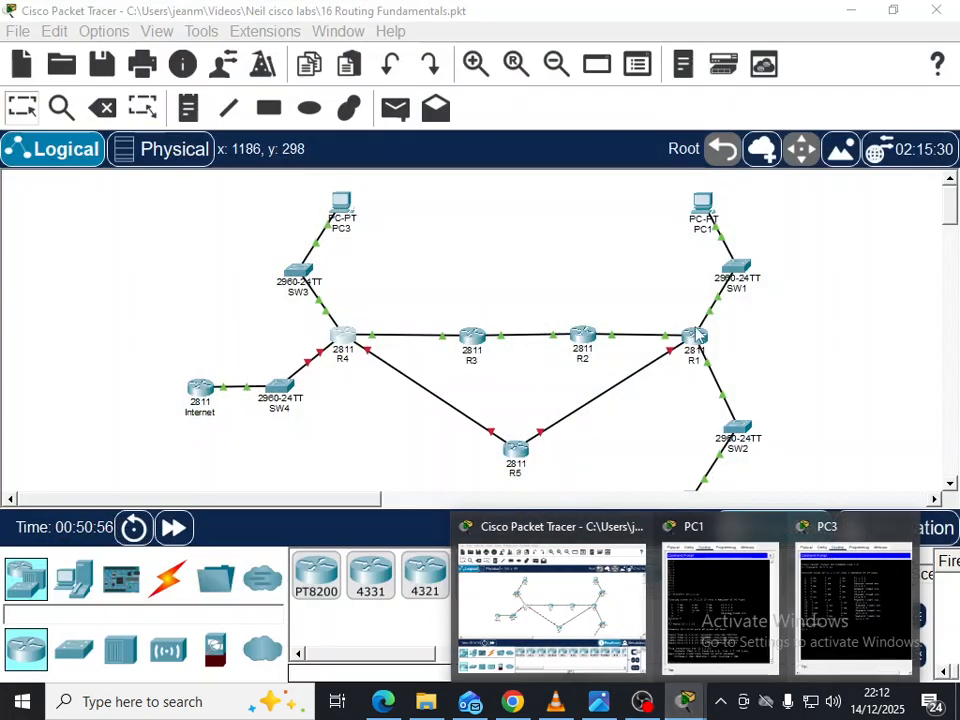
pyautogui.click(690, 345)
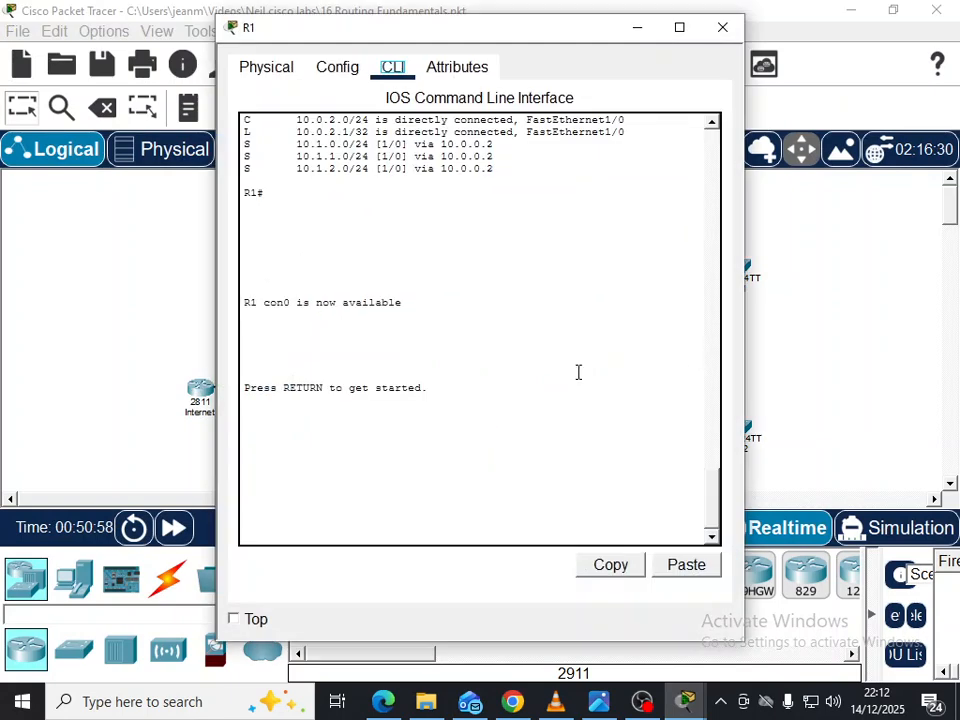
pyautogui.press('Return')
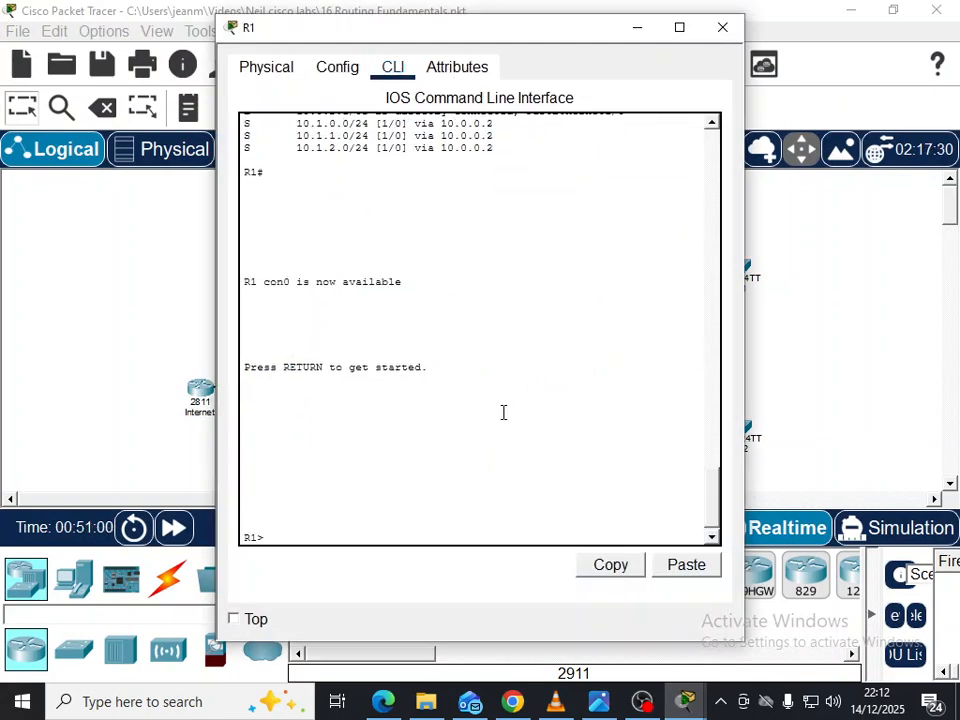
pyautogui.press('BackSpace')
pyautogui.write('en')
pyautogui.press('Return')
pyautogui.write('sh')
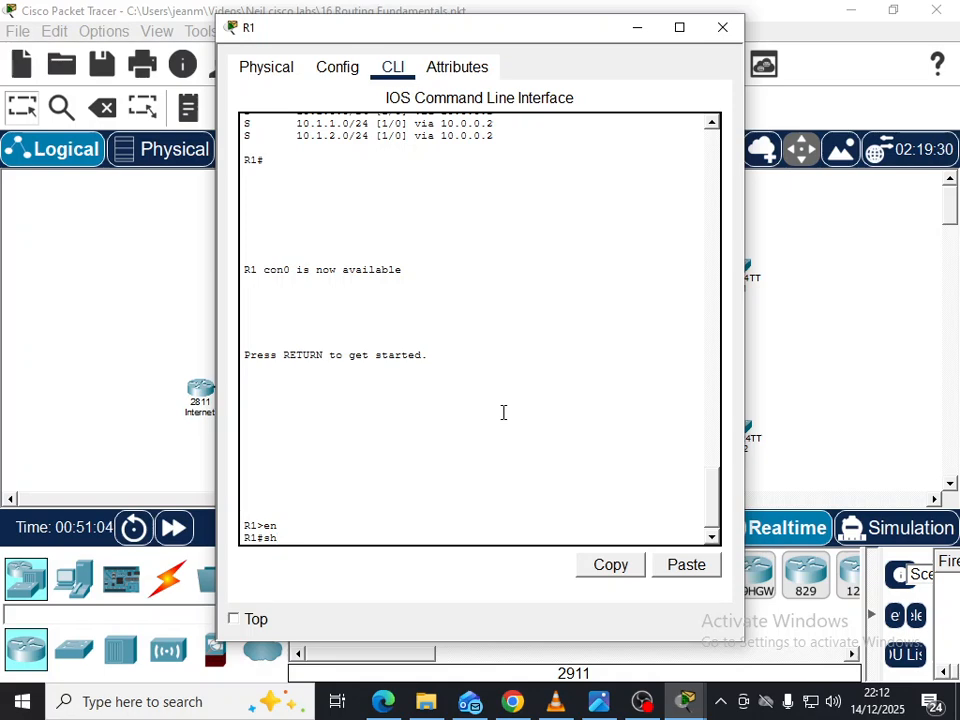
pyautogui.write(' ip route')
pyautogui.press('Return')
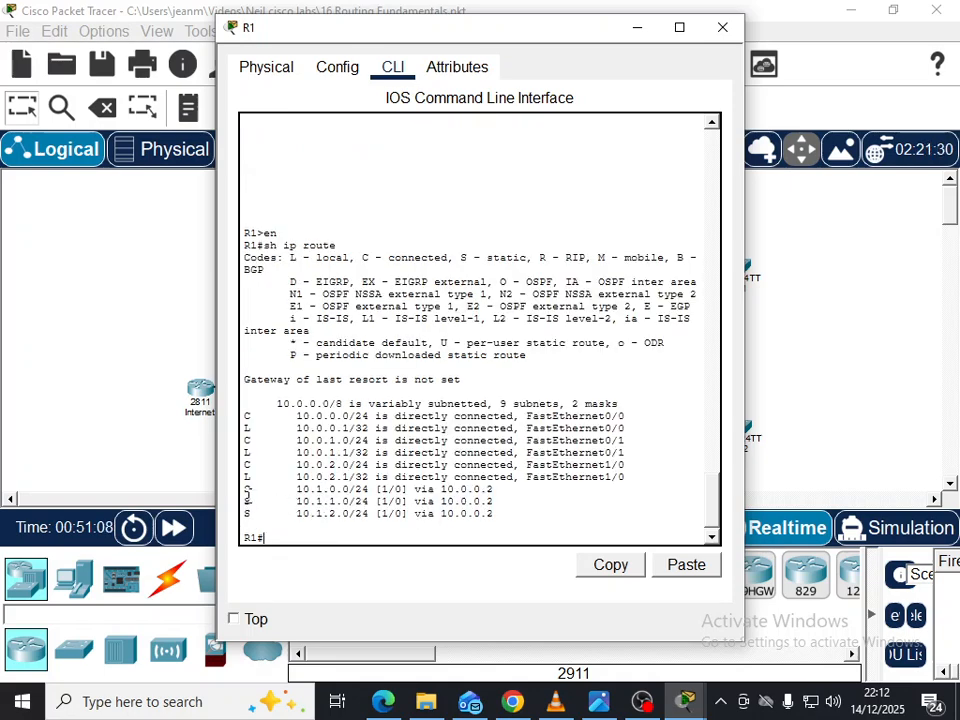
# Highlight R1's three static routes via 10.0.0.2 for review, then return to its command prompt.
pyautogui.moveTo(245, 490); pyautogui.dragTo(492, 512)
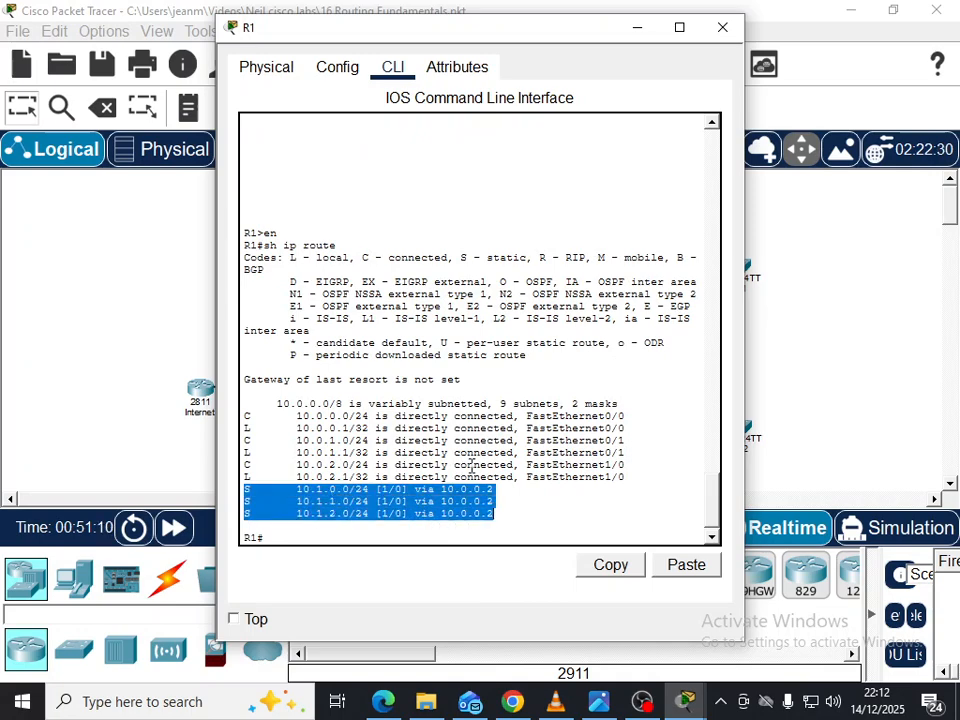
pyautogui.moveTo(403, 38); pyautogui.dragTo(619, 95)
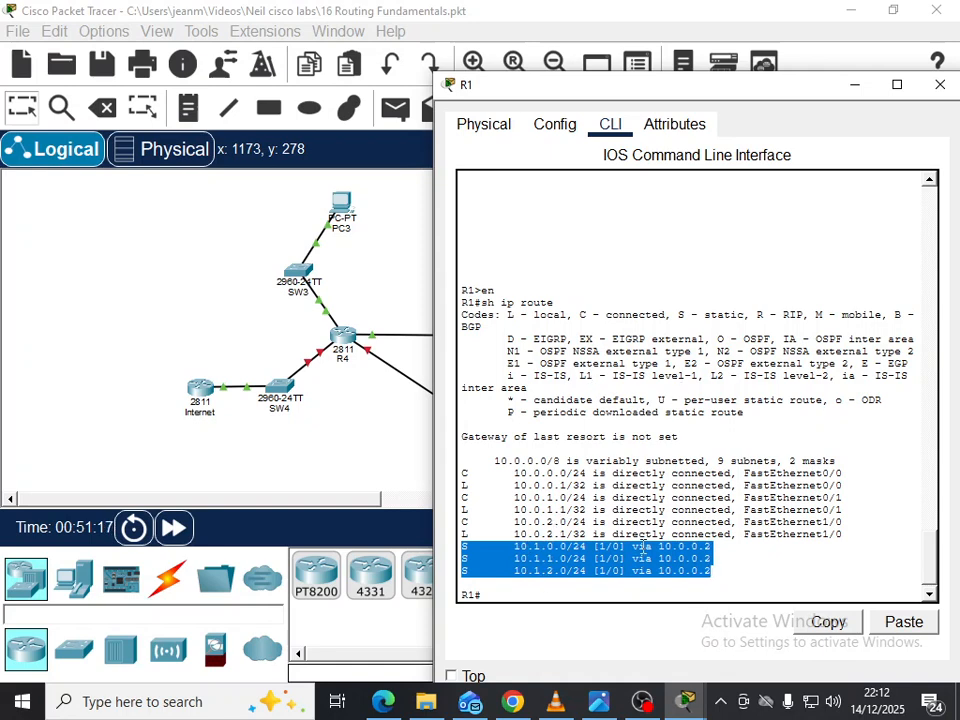
pyautogui.click(546, 597)
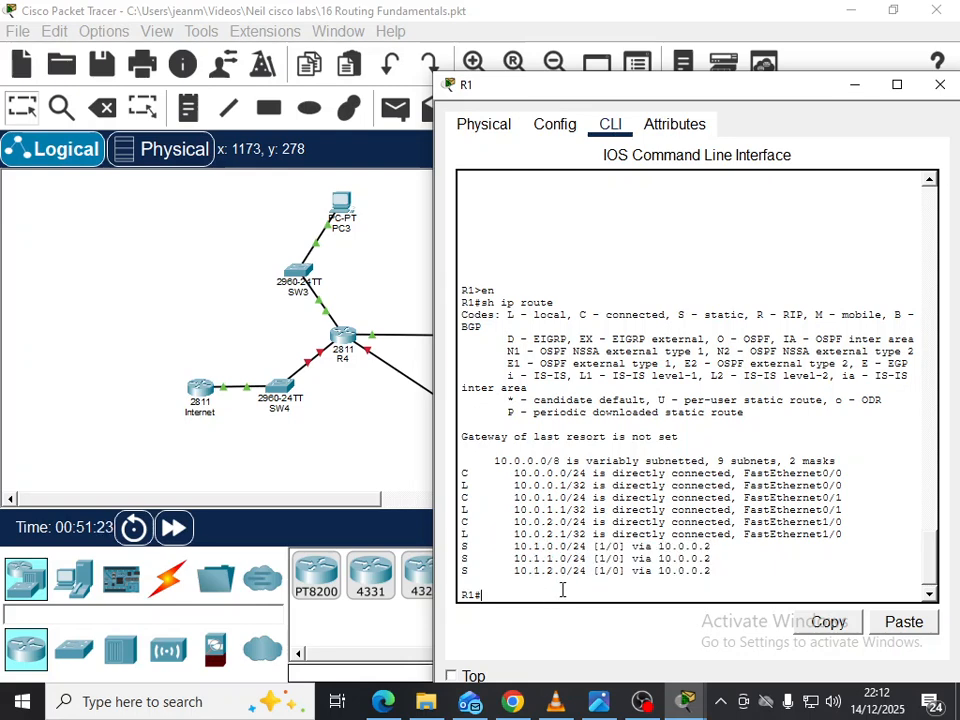
# Enter R1's configuration mode and remove the static route to 10.1.0.0 255.255.255.0 via 10.0.0.2.
pyautogui.write('reloa')
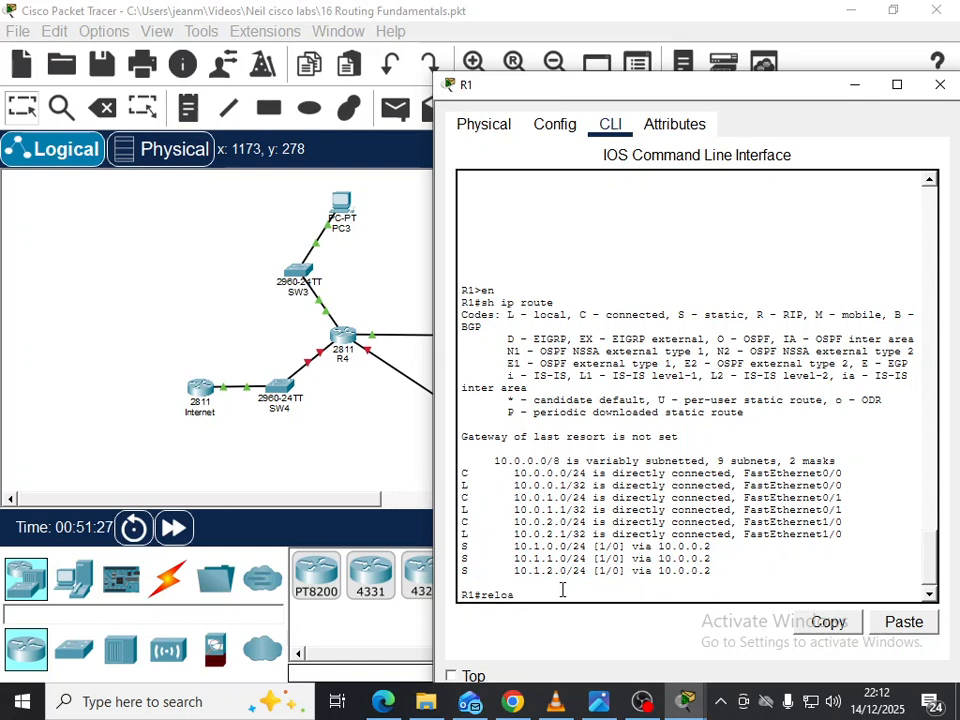
pyautogui.write('conf t')
pyautogui.press('Return')
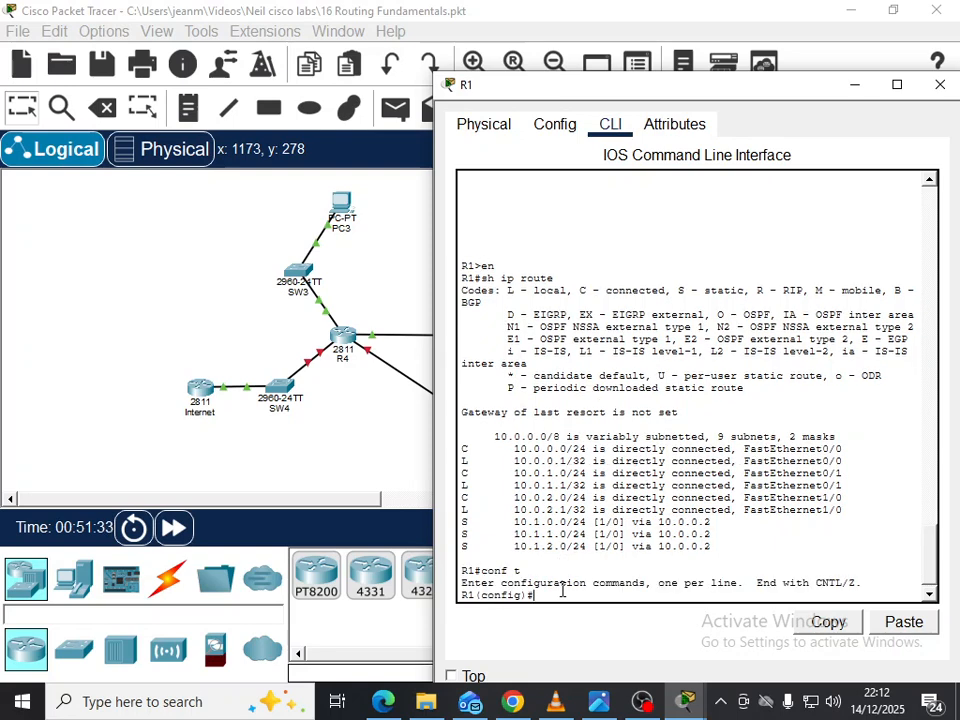
pyautogui.write('no ip')
pyautogui.write('route 10.1.0.0 2')
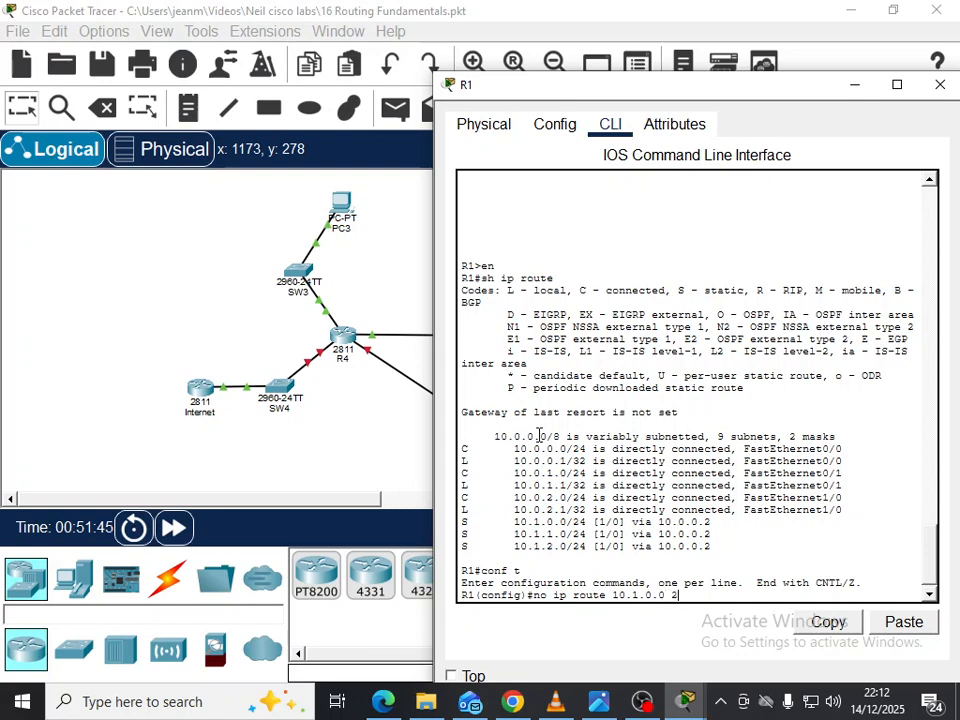
pyautogui.write('55.255.255.0 10.0.0.2')
pyautogui.press('Return')
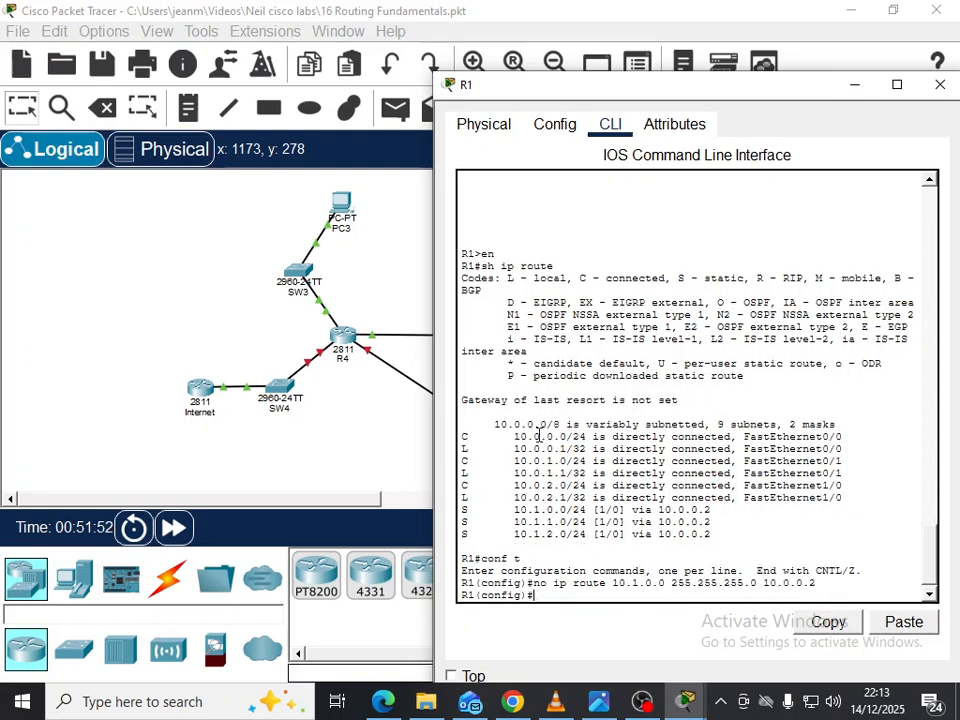
# Remove R1's static route to 10.1.1.0 255.255.255.0 via 10.0.0.2.
pyautogui.press('Up')
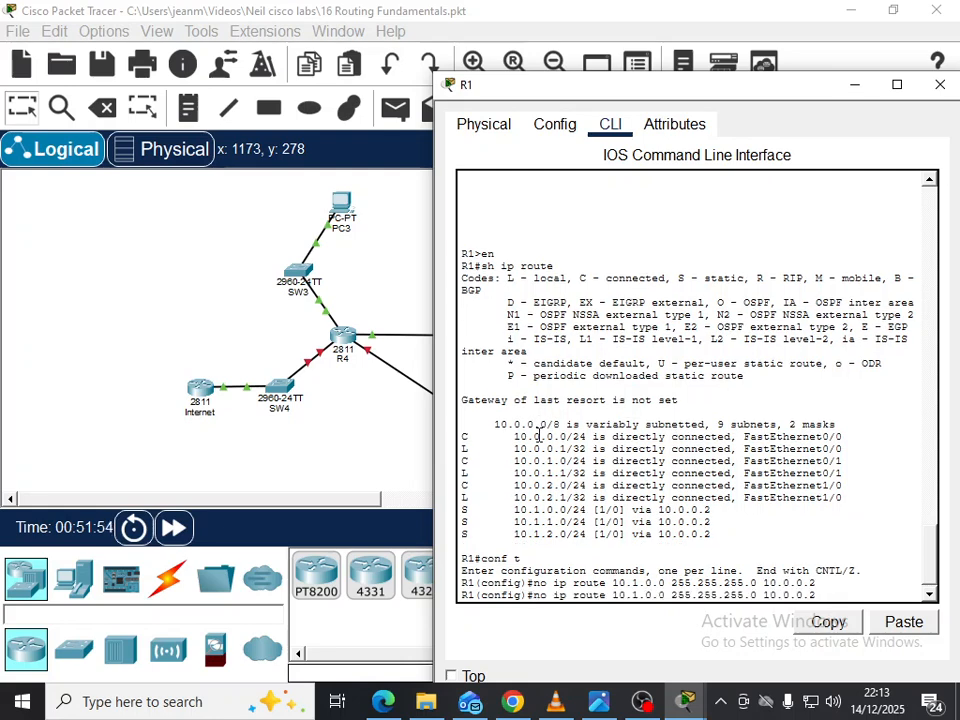
pyautogui.press('Left')
pyautogui.press('Left')
pyautogui.press('BackSpace')
pyautogui.write('1')
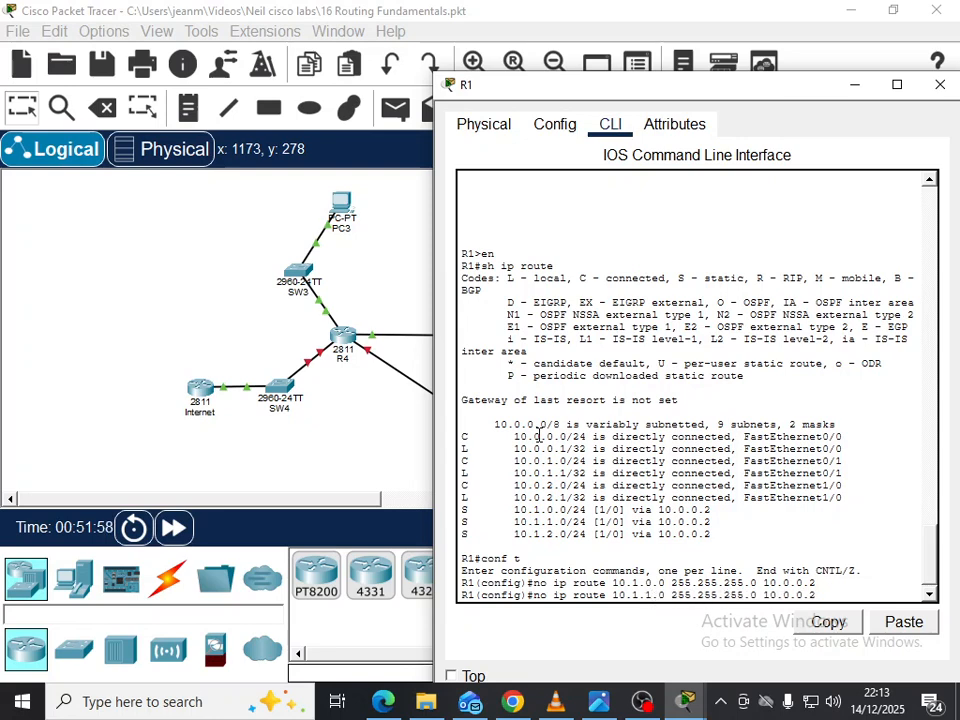
pyautogui.press('Return')
# Remove R1's static route to 10.1.2.0 255.255.255.0 via 10.0.0.2.
pyautogui.press('Up')
pyautogui.press('Left')
pyautogui.press('Left')
pyautogui.press('Left')
pyautogui.press('Left')
pyautogui.press('Left')
pyautogui.press('Left')
pyautogui.press('Left')
pyautogui.press('Left')
pyautogui.press('Left')
pyautogui.press('Left')
pyautogui.press('Left')
pyautogui.press('Left')
pyautogui.press('Left')
pyautogui.press('Left')
pyautogui.press('Left')
pyautogui.press('Left')
pyautogui.press('Left')
pyautogui.press('BackSpace')
pyautogui.write('2')
pyautogui.press('Return')
# End R1's configuration mode, check its routing table with sh ip route, and minimize the R1 window.
pyautogui.write('end')
pyautogui.press('Return')
pyautogui.write('sh ip route')
pyautogui.press('Return')
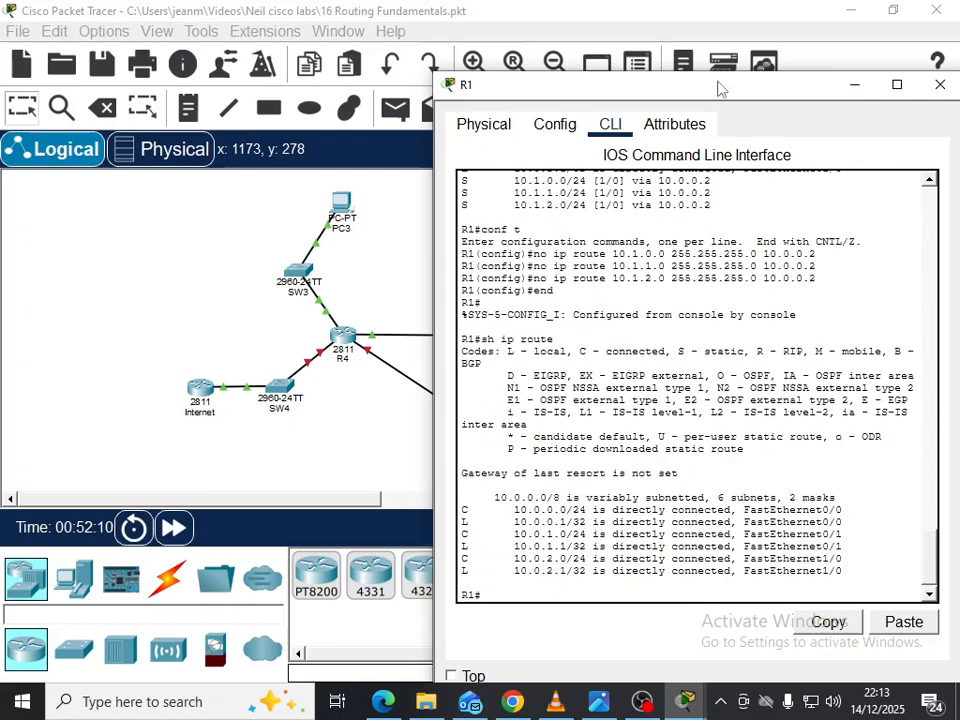
pyautogui.moveTo(744, 92); pyautogui.dragTo(506, 91)
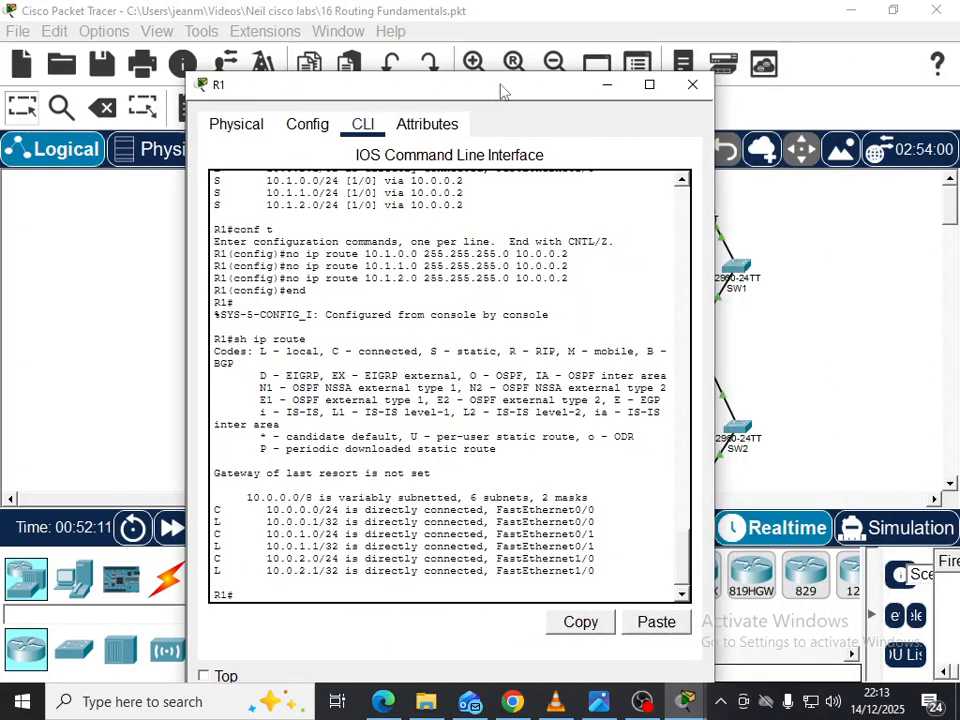
pyautogui.click(613, 86)
# Close PC3's window and ping 10.1.2.10 again from PC1's command prompt.
pyautogui.moveTo(684, 701)
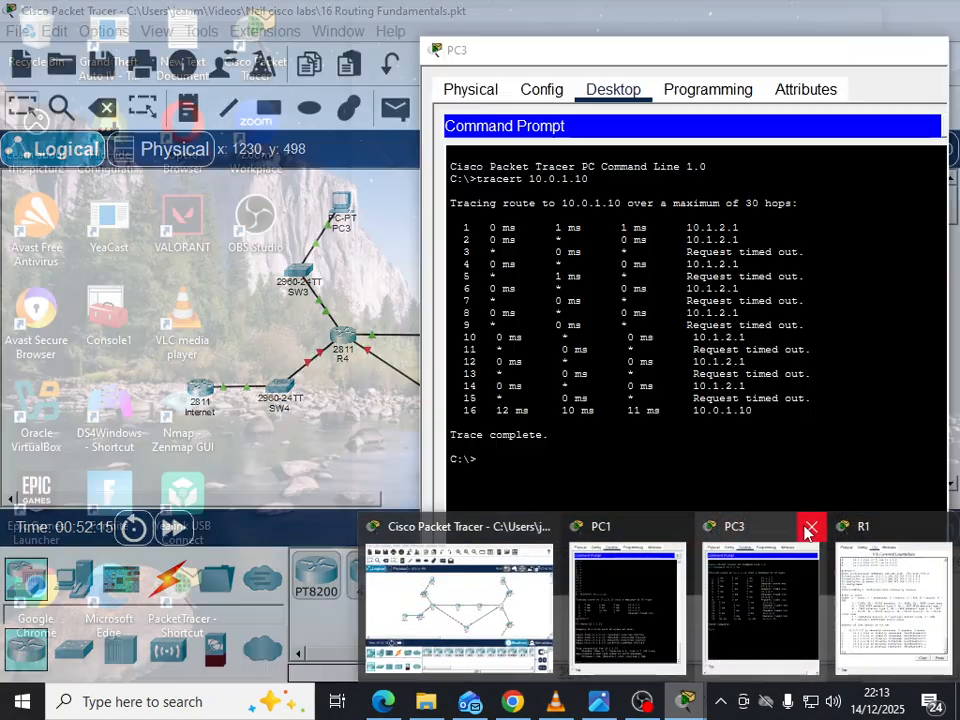
pyautogui.click(811, 526)
pyautogui.click(705, 605)
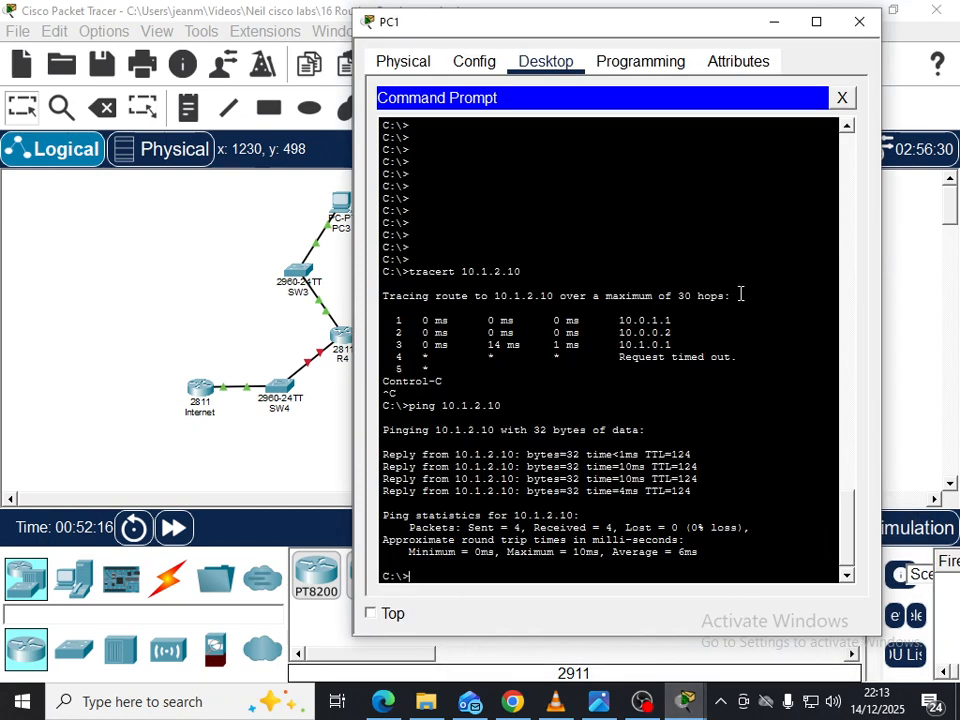
pyautogui.press('Up')
pyautogui.press('Return')
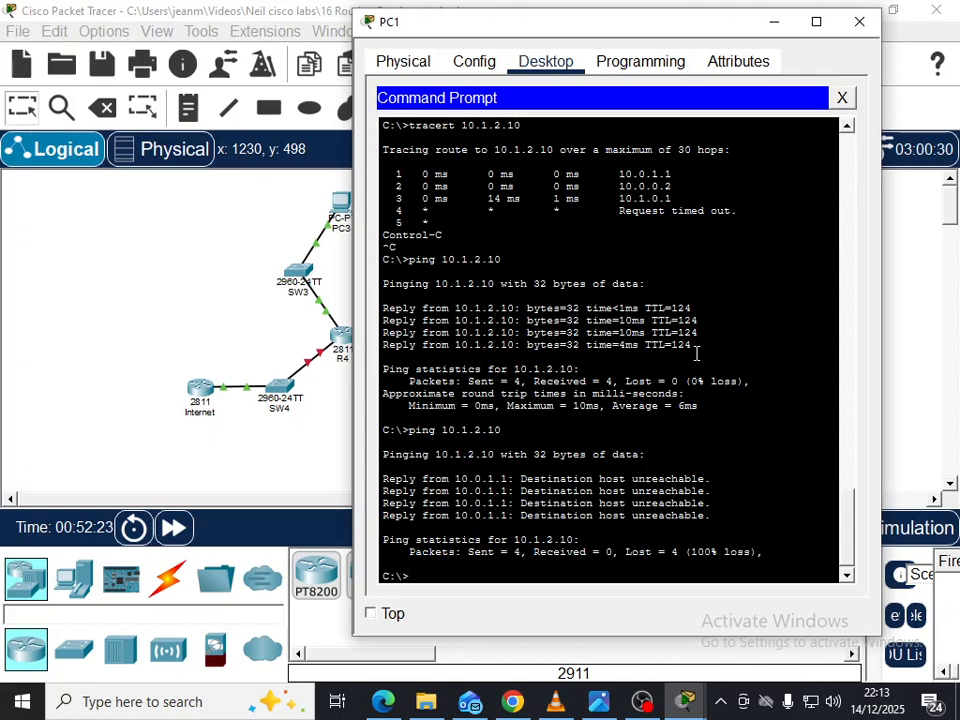
# Minimize the PC1 window, bring up R1's CLI and enter global configuration mode.
pyautogui.click(767, 22)
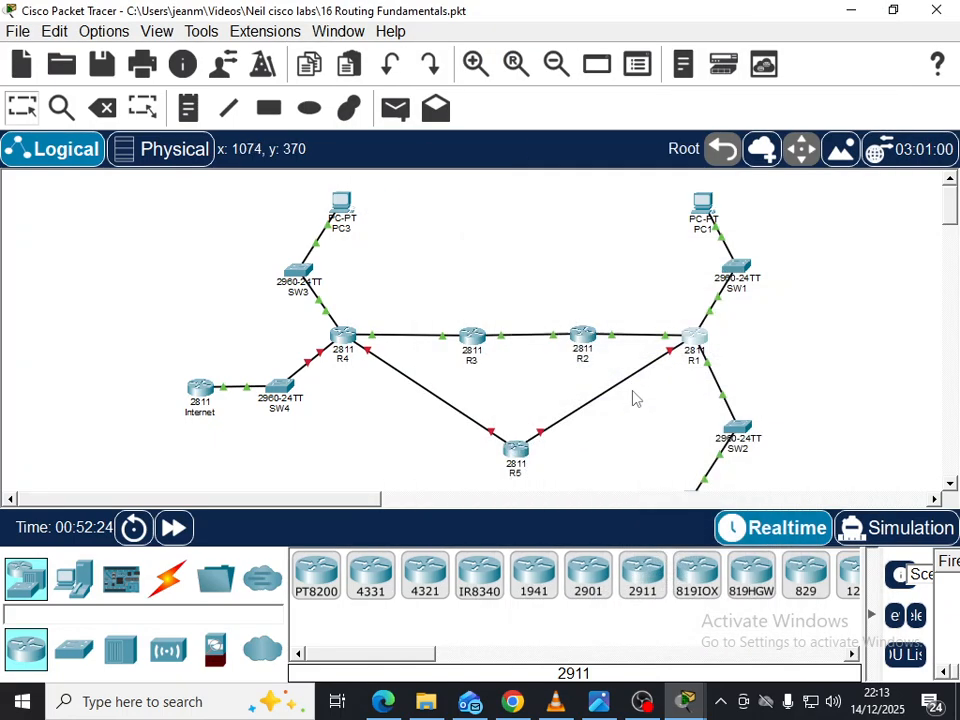
pyautogui.click(686, 701)
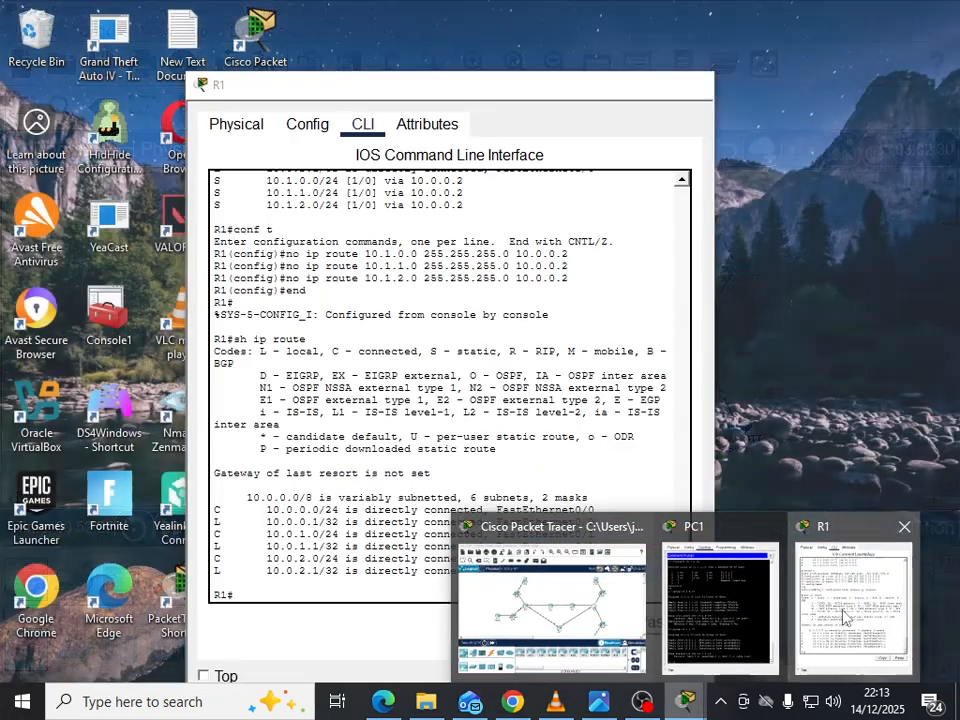
pyautogui.click(815, 625)
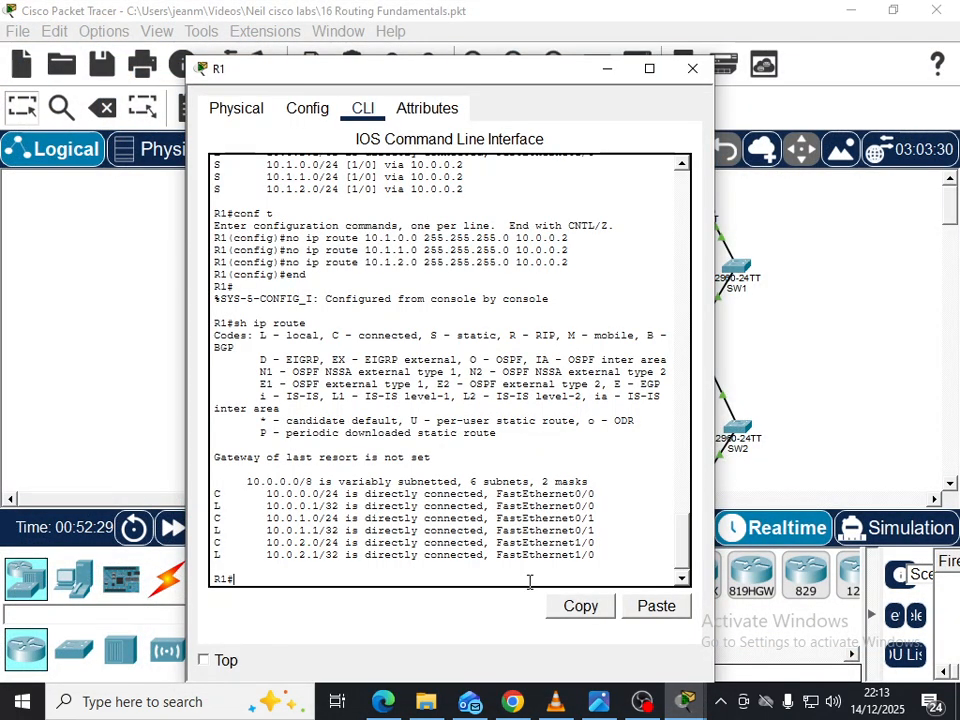
pyautogui.write('conf t')
pyautogui.press('Return')
# Add a summary static route on R1 to 10.1.0.0 255.255.0.0 via 10.0.0.2, consulting the topology image.
pyautogui.write('ip route')
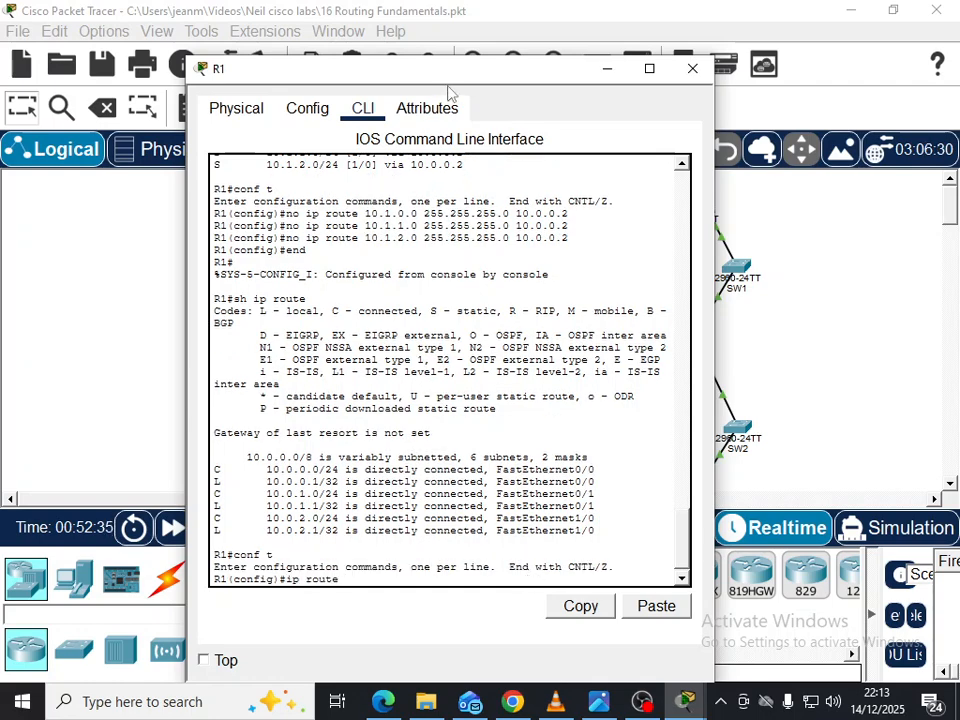
pyautogui.moveTo(446, 80); pyautogui.dragTo(268, 92)
pyautogui.write('e')
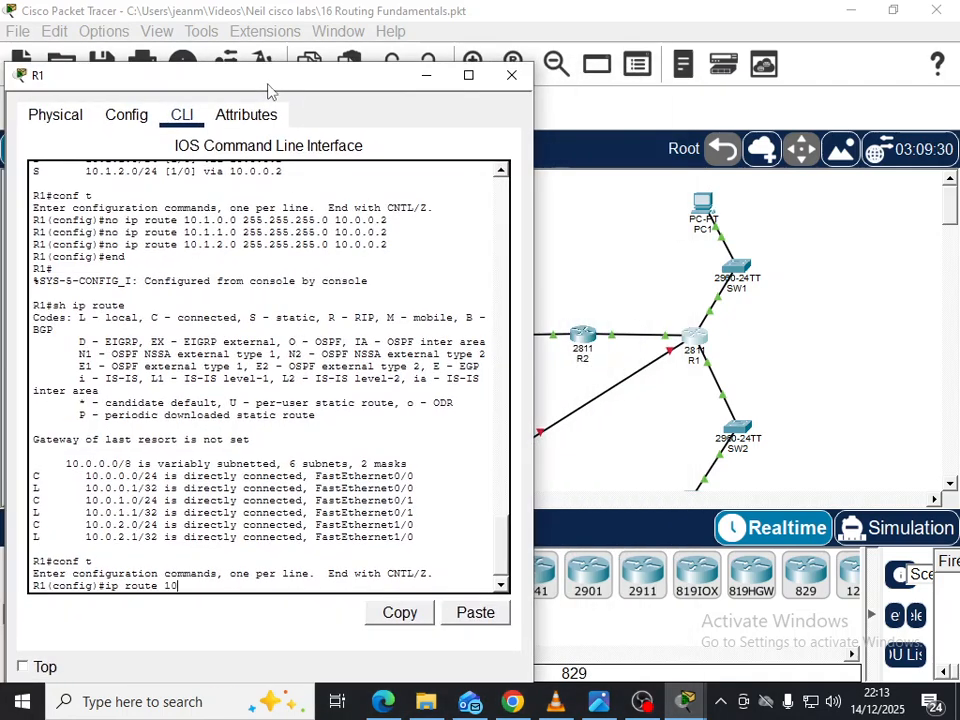
pyautogui.write('10.1.0.0 255.255.0.0 10.0.0.2')
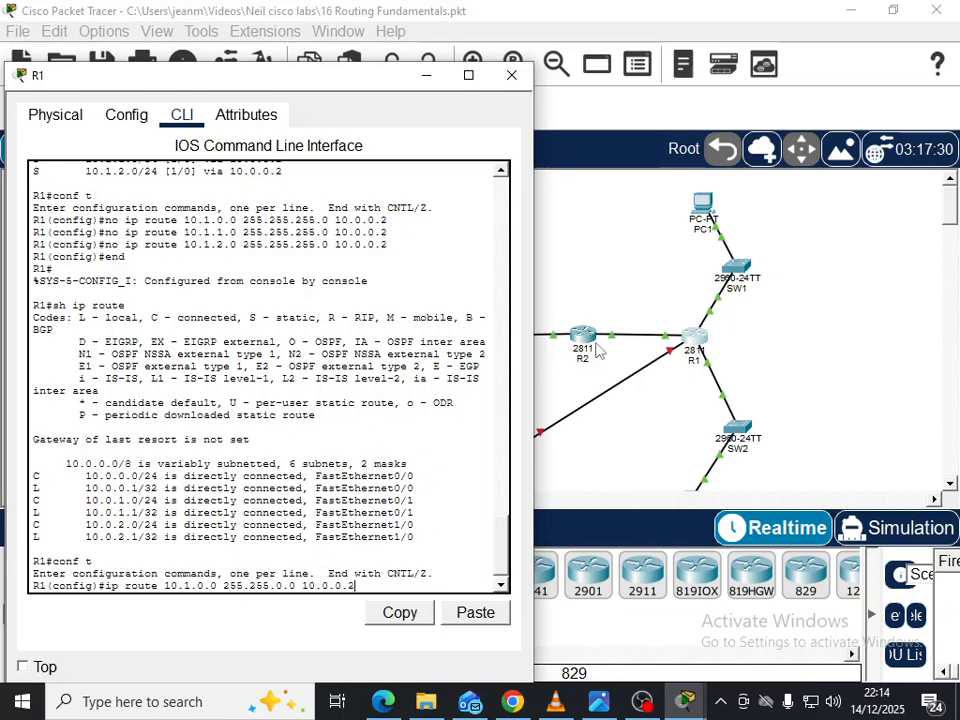
pyautogui.click(590, 700)
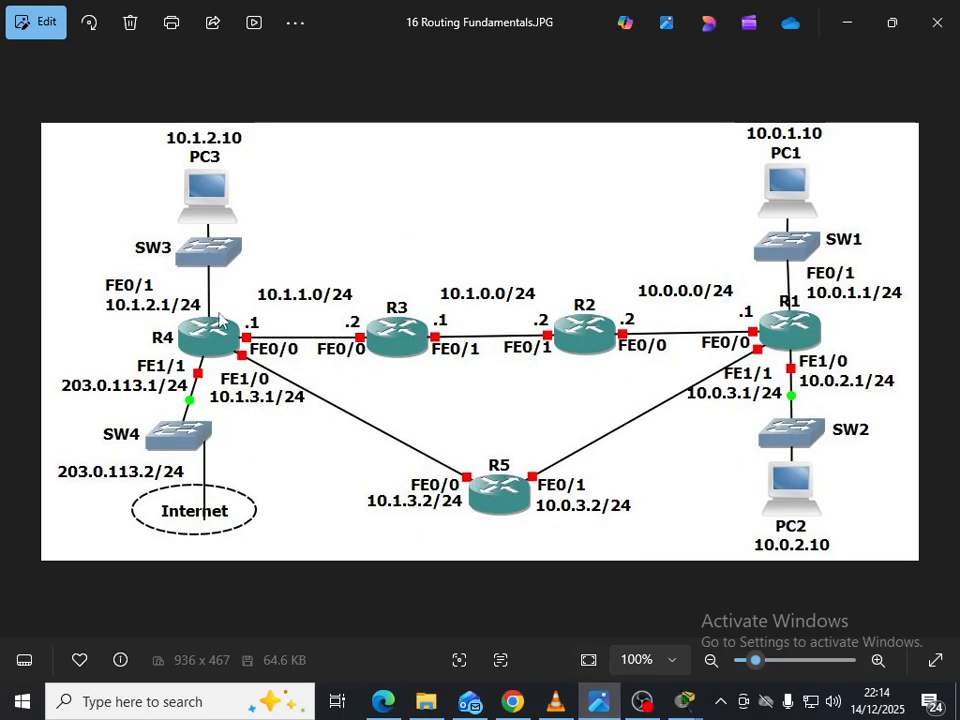
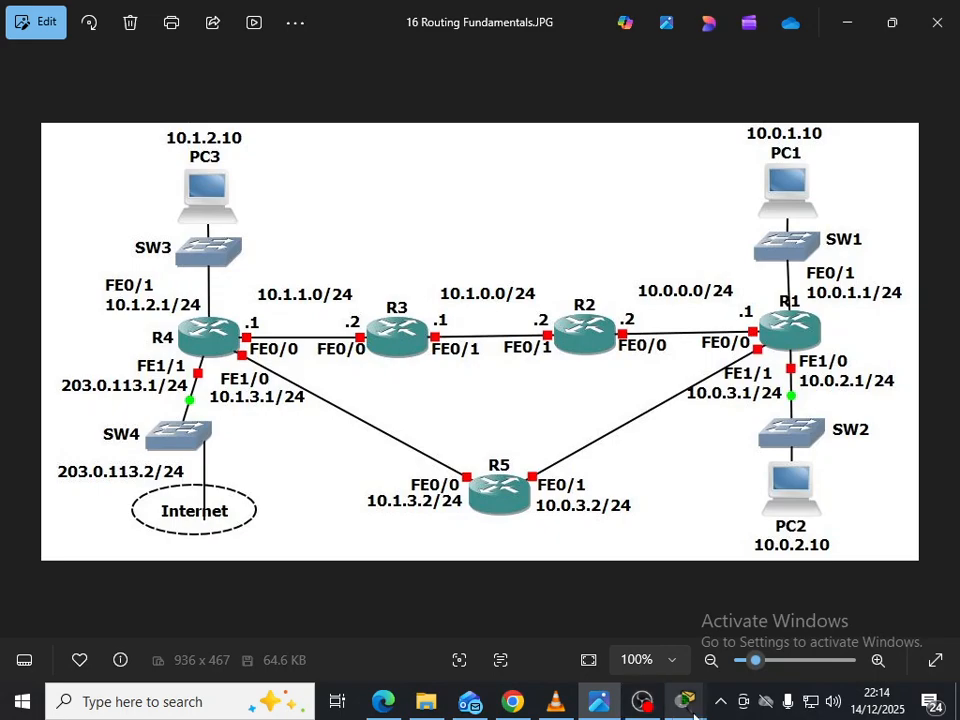
pyautogui.moveTo(693, 716)
pyautogui.click(848, 590)
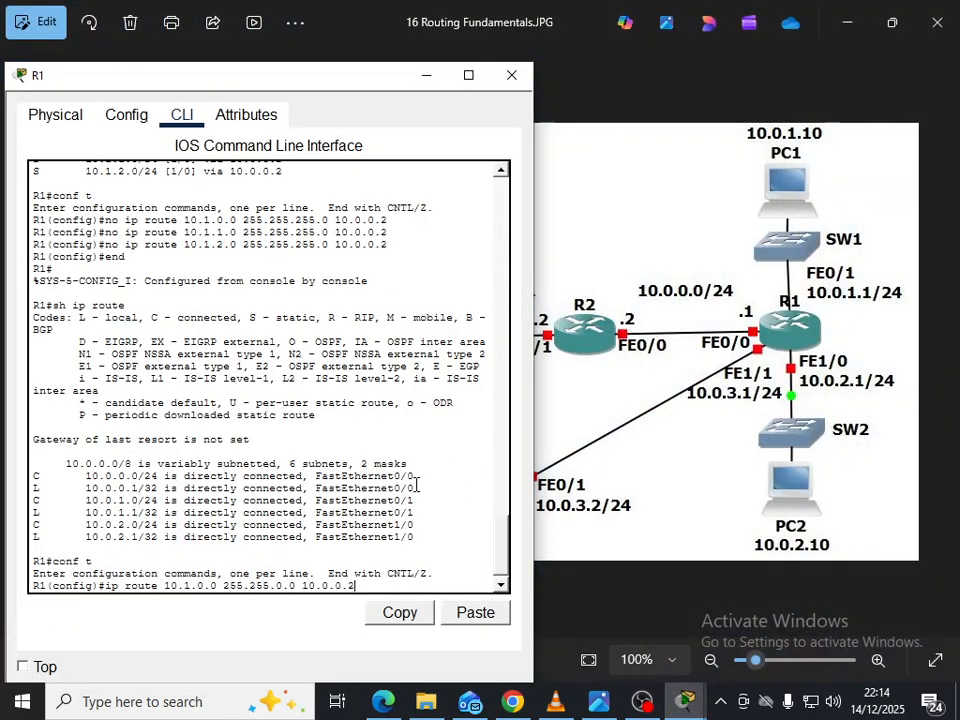
pyautogui.press('Return')
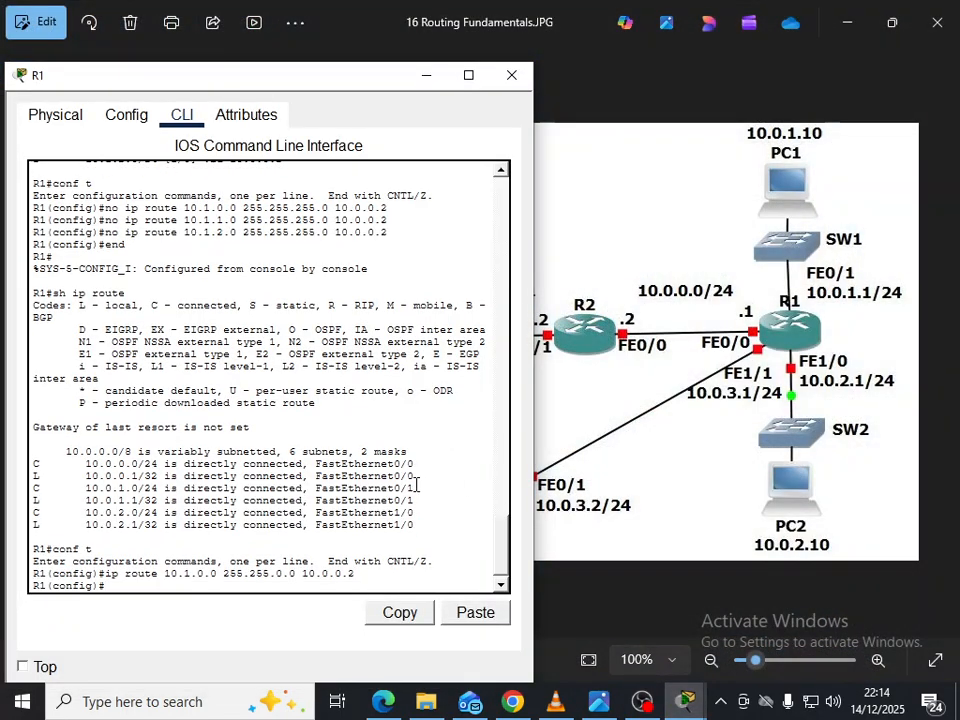
# End R1's configuration mode and fast-forward the simulation time to get past the stray domain lookup.
pyautogui.write('end')
pyautogui.press('Return')
pyautogui.write('\\')
pyautogui.press('Return')
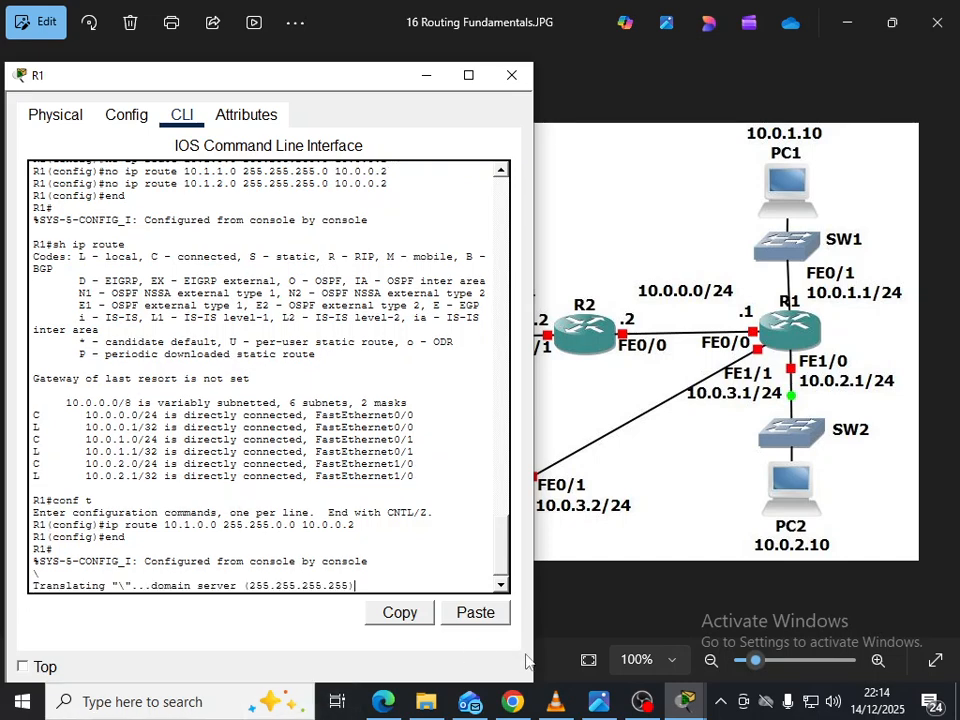
pyautogui.moveTo(679, 708)
pyautogui.click(553, 620)
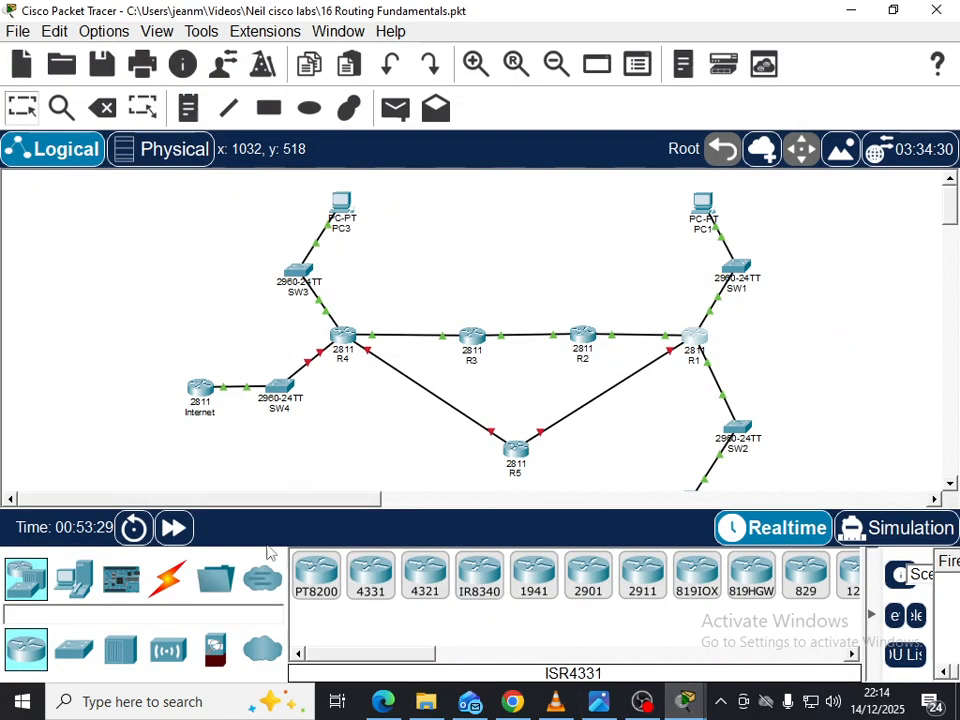
pyautogui.click(176, 530)
pyautogui.click(176, 530)
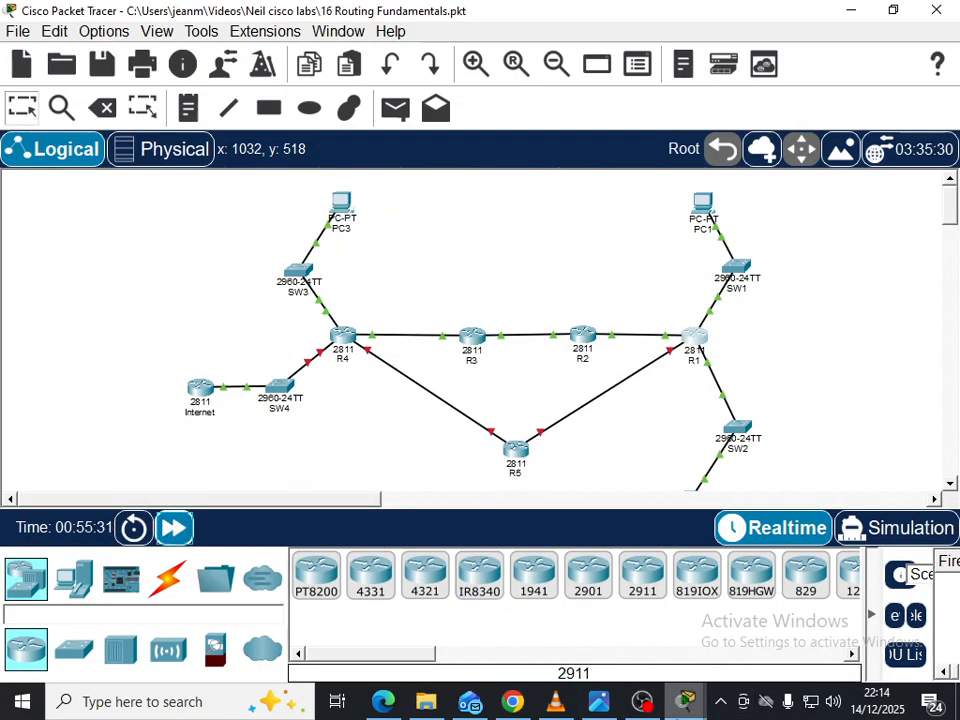
pyautogui.moveTo(685, 701)
pyautogui.click(806, 617)
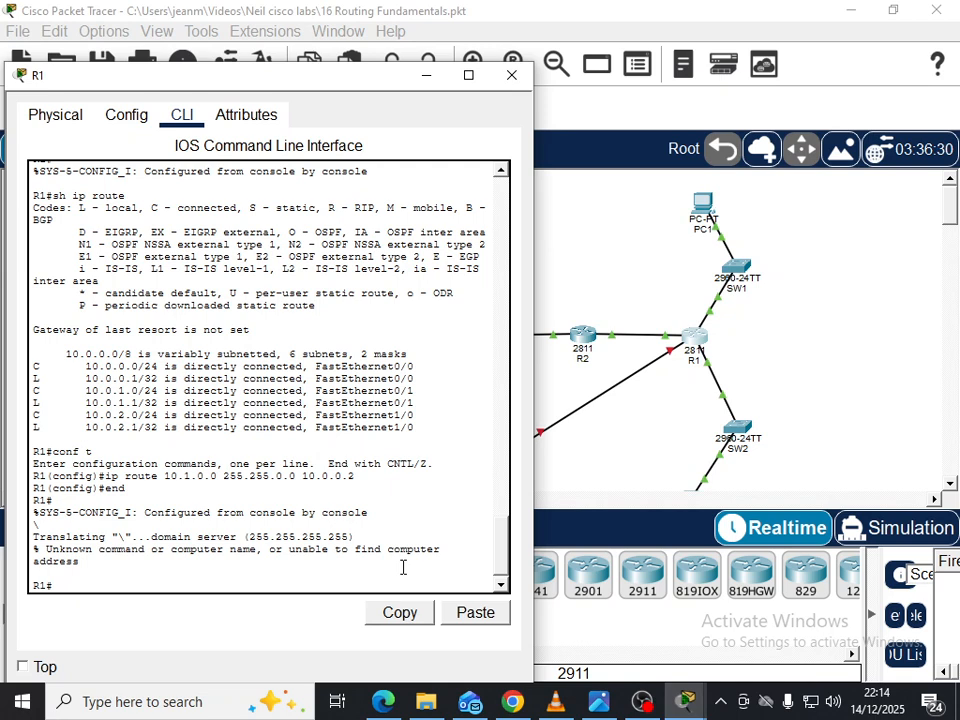
# Display R1's routing table with sh ip route, correcting the mistyped command, and minimize the R1 window.
pyautogui.write('en sh ip route')
pyautogui.press('Return')
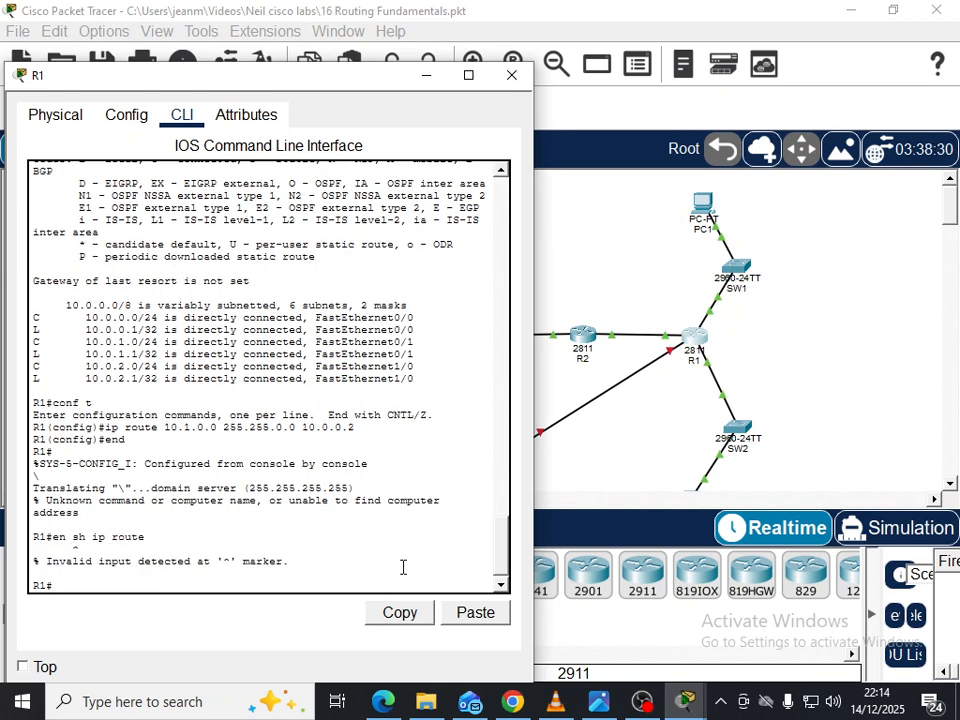
pyautogui.press('Up')
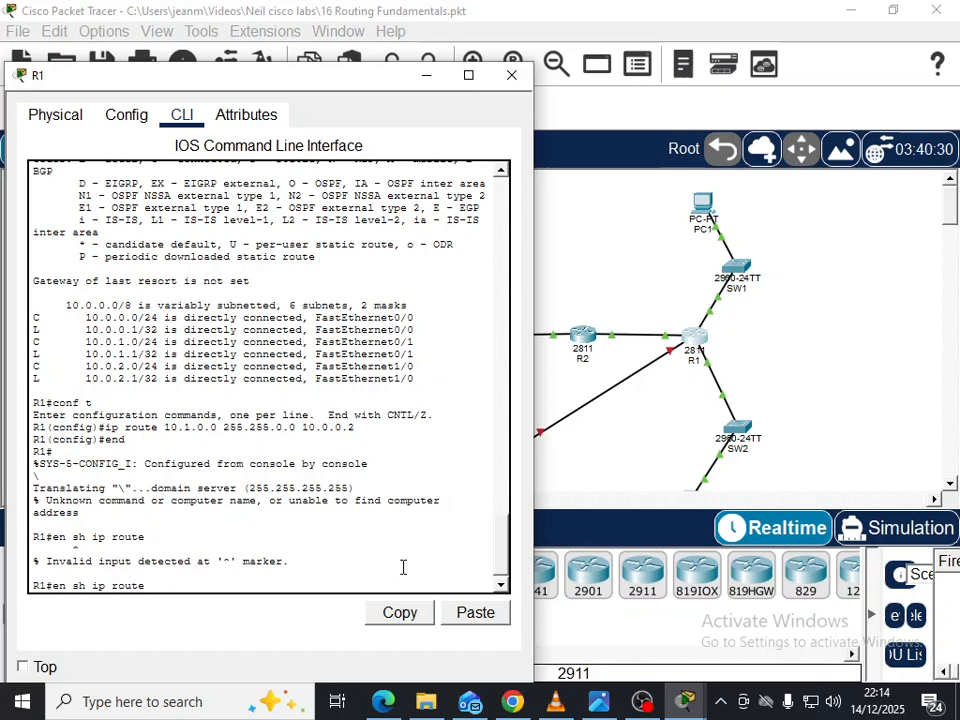
pyautogui.press('BackSpace')
pyautogui.press('BackSpace')
pyautogui.press('Return')
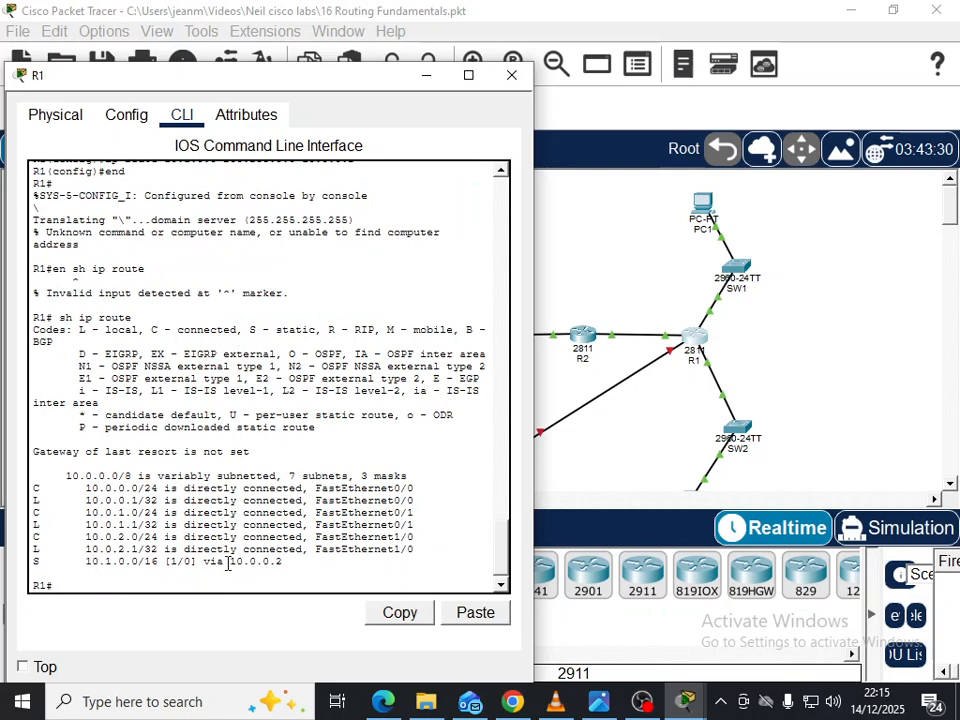
pyautogui.click(427, 78)
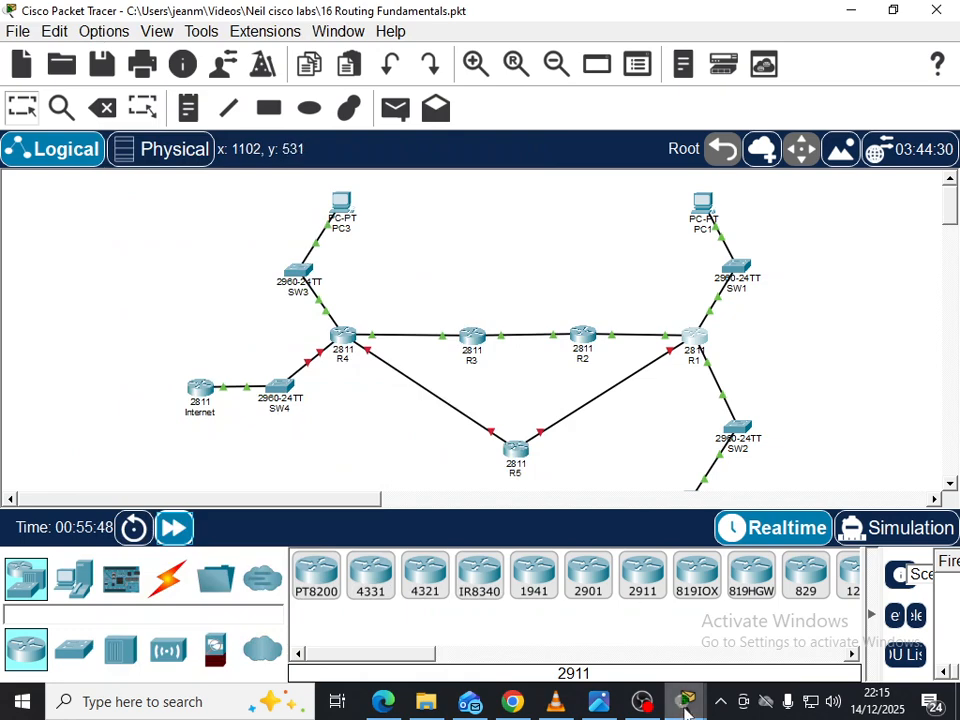
# Ping 10.1.2.10 from PC1's command prompt to test the summary route, and put the PC1 window away.
pyautogui.moveTo(686, 706)
pyautogui.click(816, 628)
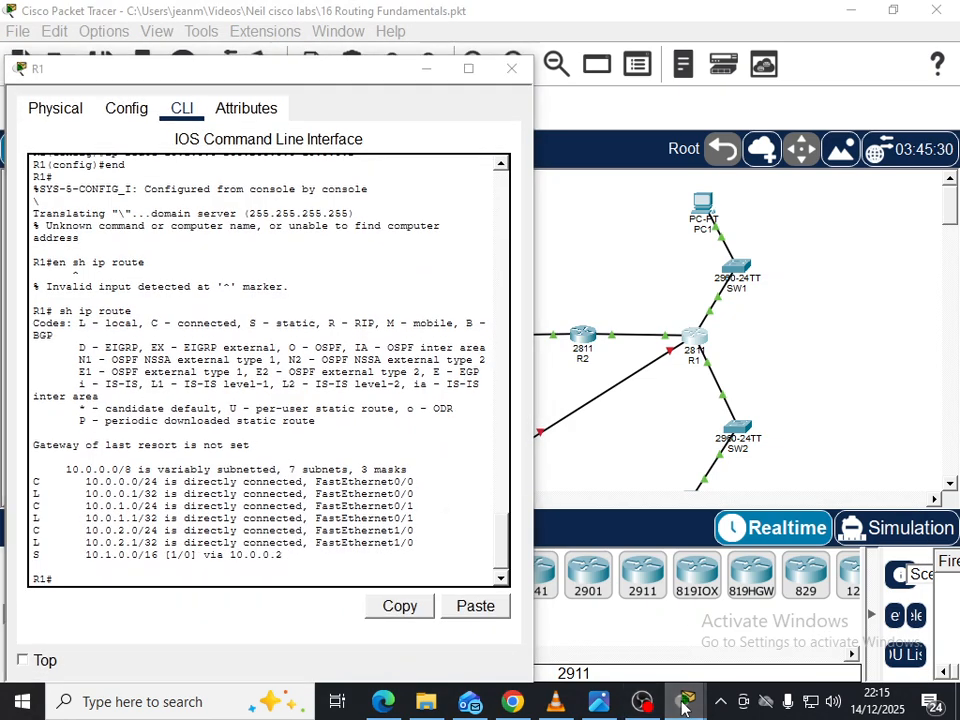
pyautogui.click(712, 590)
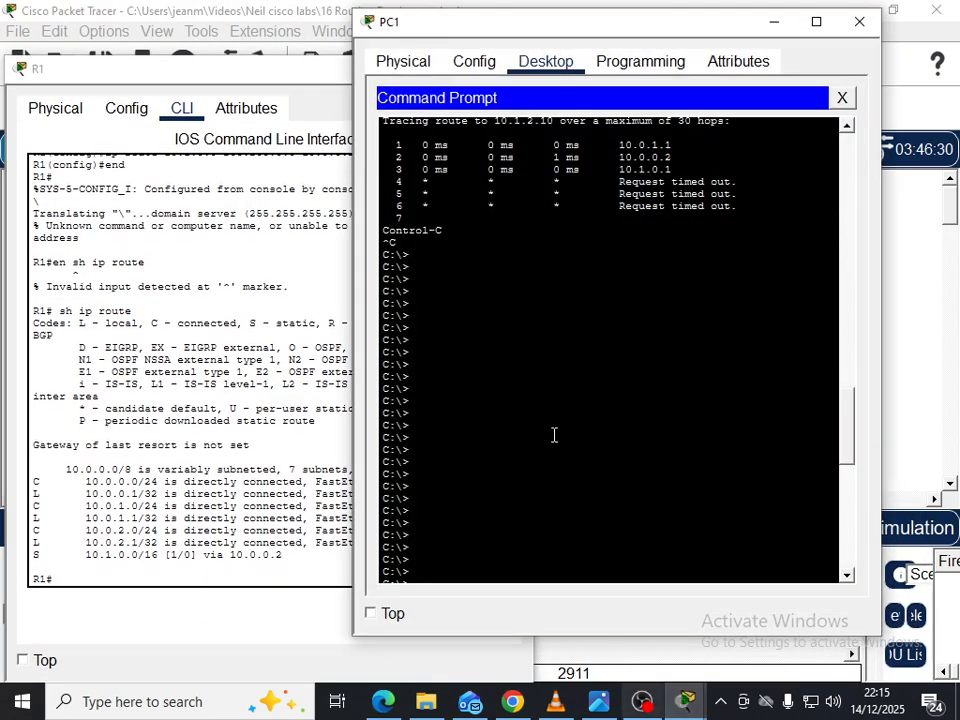
pyautogui.scroll(-12, 555, 364)
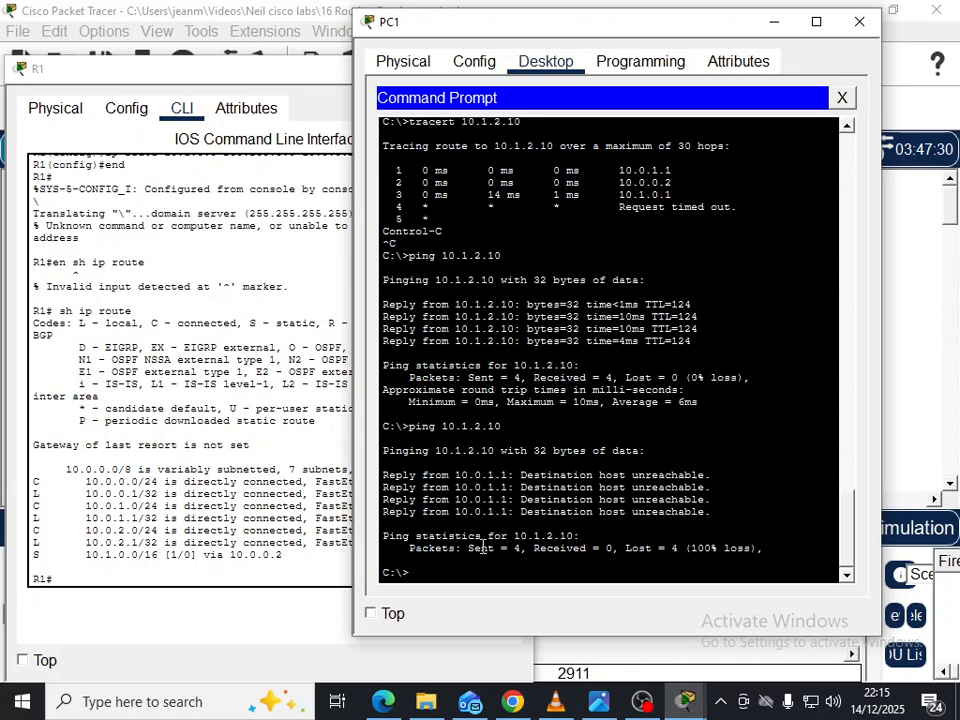
pyautogui.press('Up')
pyautogui.hotkey('alt', 'Tab')
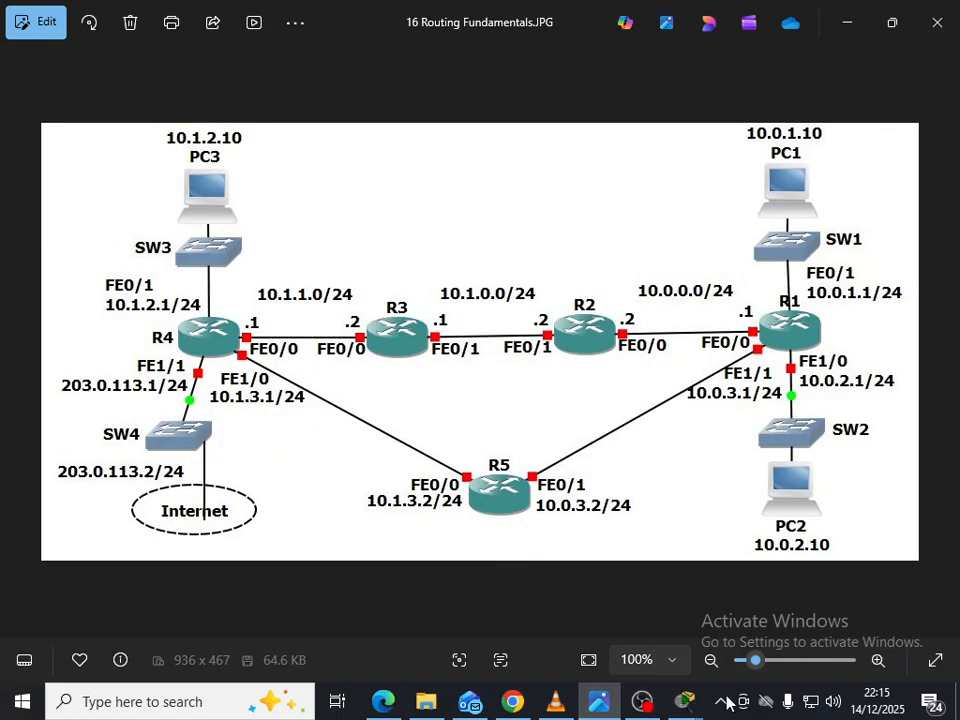
pyautogui.moveTo(683, 702)
pyautogui.click(673, 527)
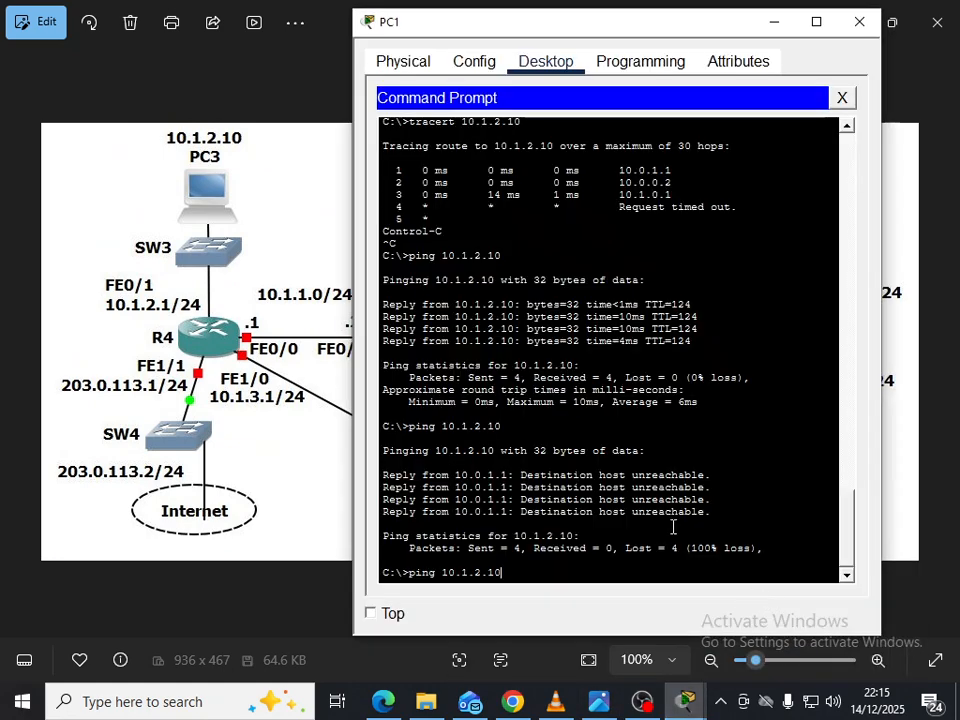
pyautogui.press('Return')
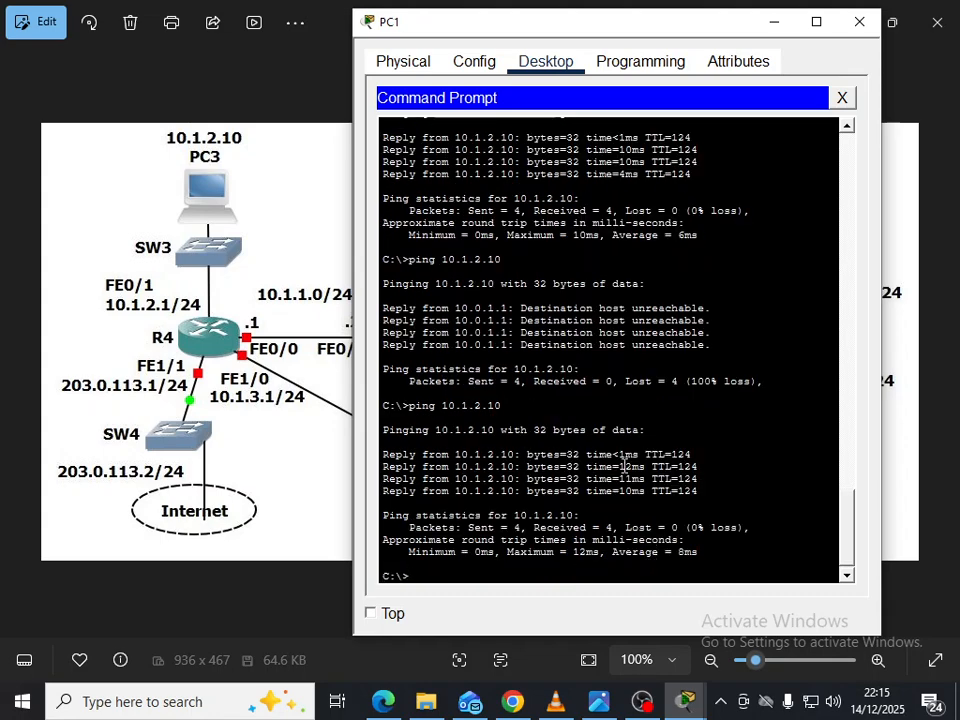
pyautogui.moveTo(643, 37); pyautogui.dragTo(508, 37)
pyautogui.click(634, 19)
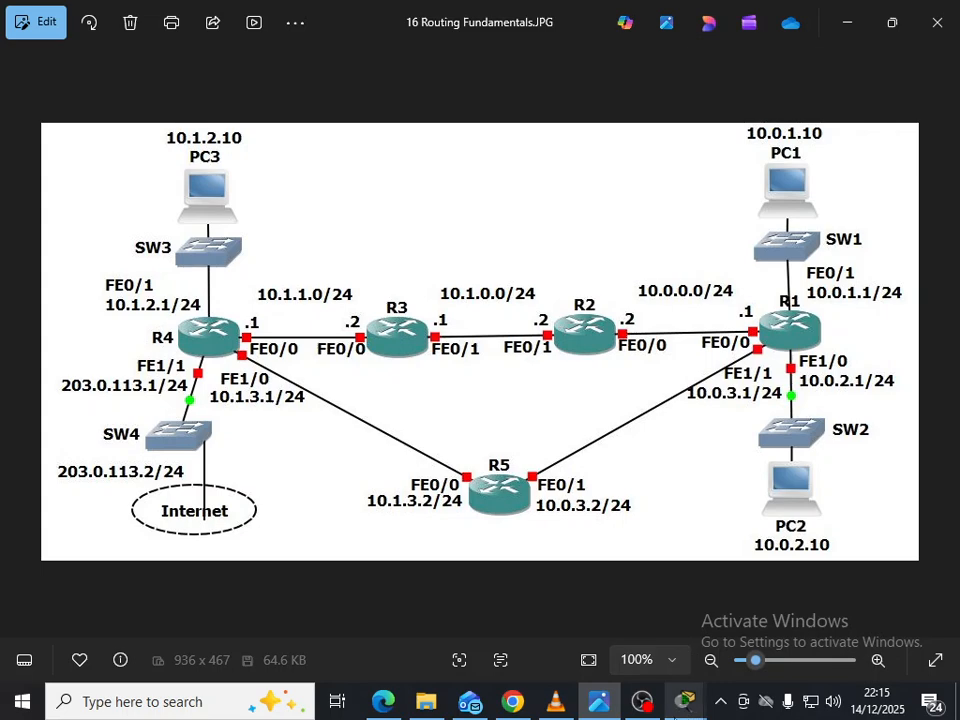
# Review R1's ip route 10.1.0.0 255.255.0.0 10.0.0.2 command and its routing table beside the topology image.
pyautogui.moveTo(685, 700)
pyautogui.click(850, 600)
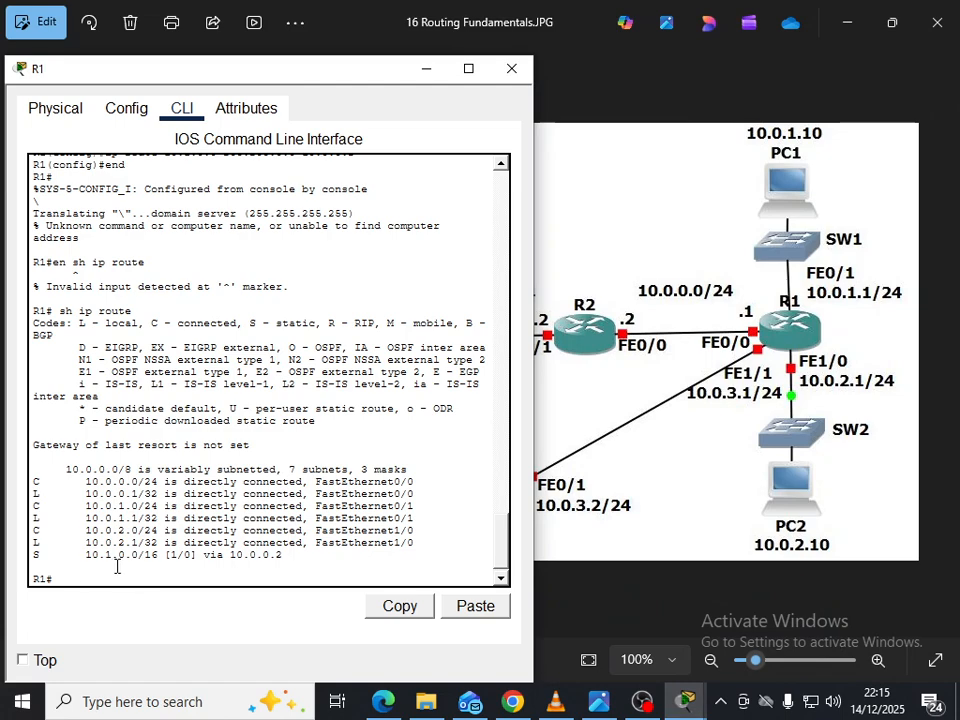
pyautogui.scroll(8, 158, 430)
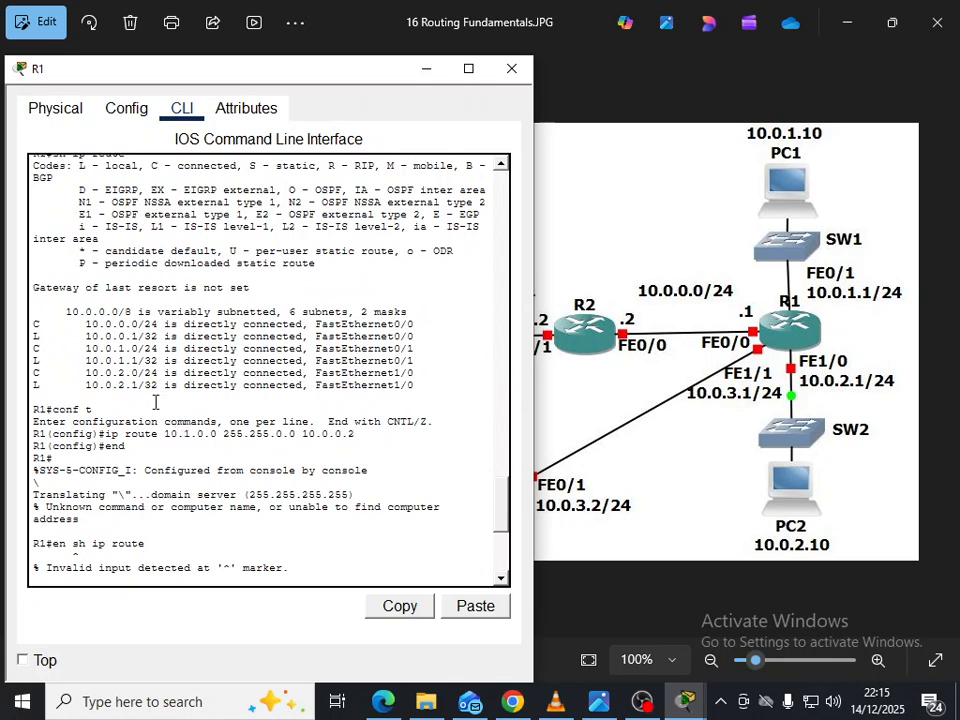
pyautogui.scroll(-2, 168, 432)
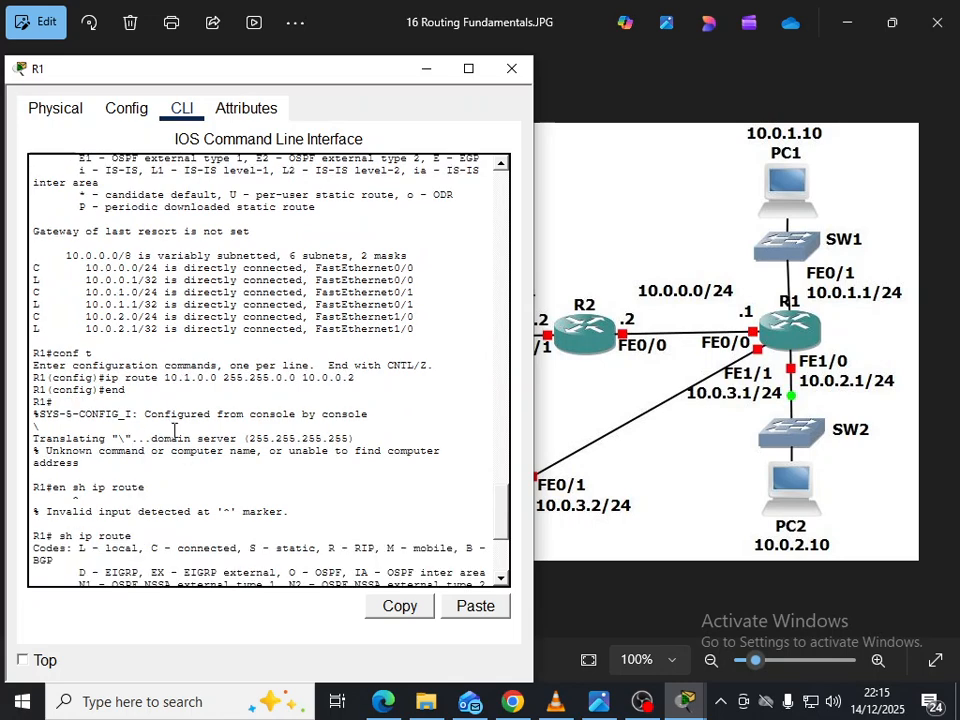
pyautogui.scroll(2, 144, 398)
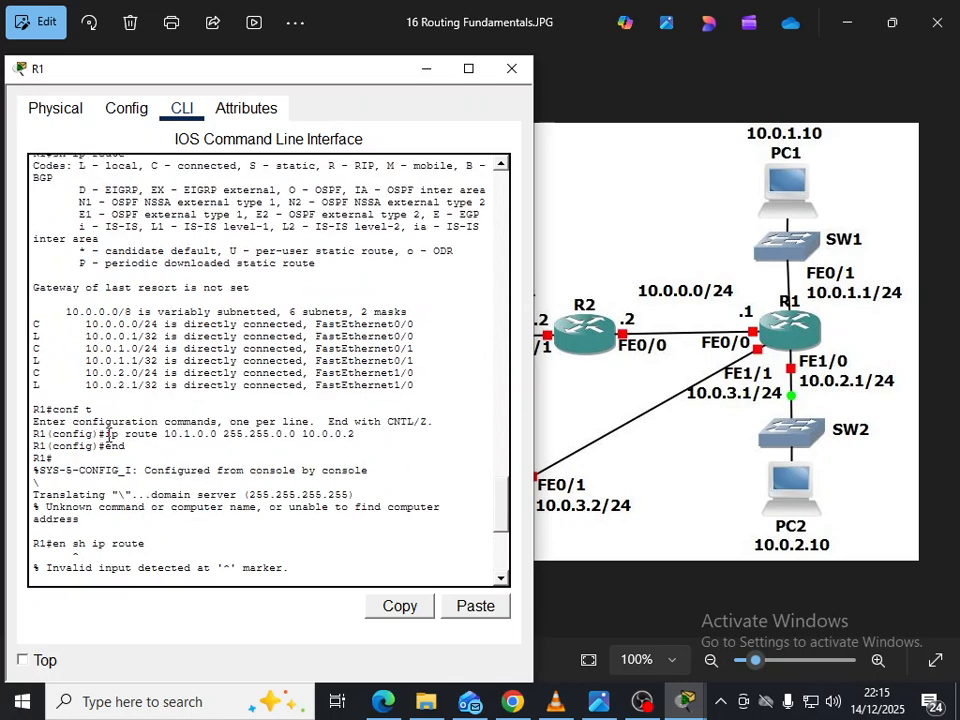
pyautogui.moveTo(103, 434); pyautogui.dragTo(353, 440)
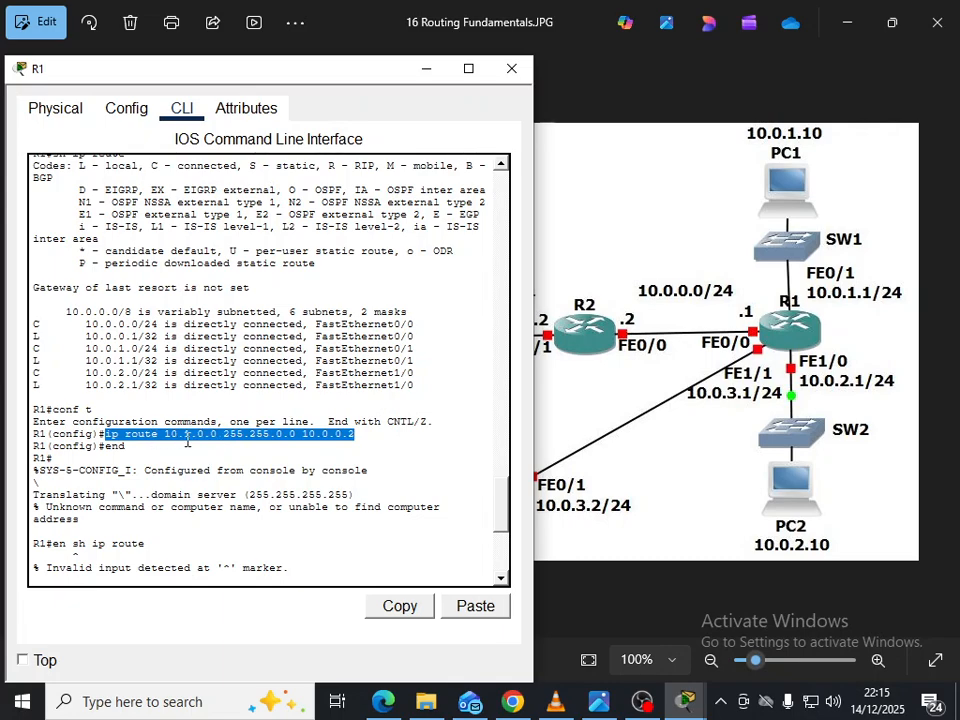
pyautogui.moveTo(165, 68); pyautogui.dragTo(561, 137)
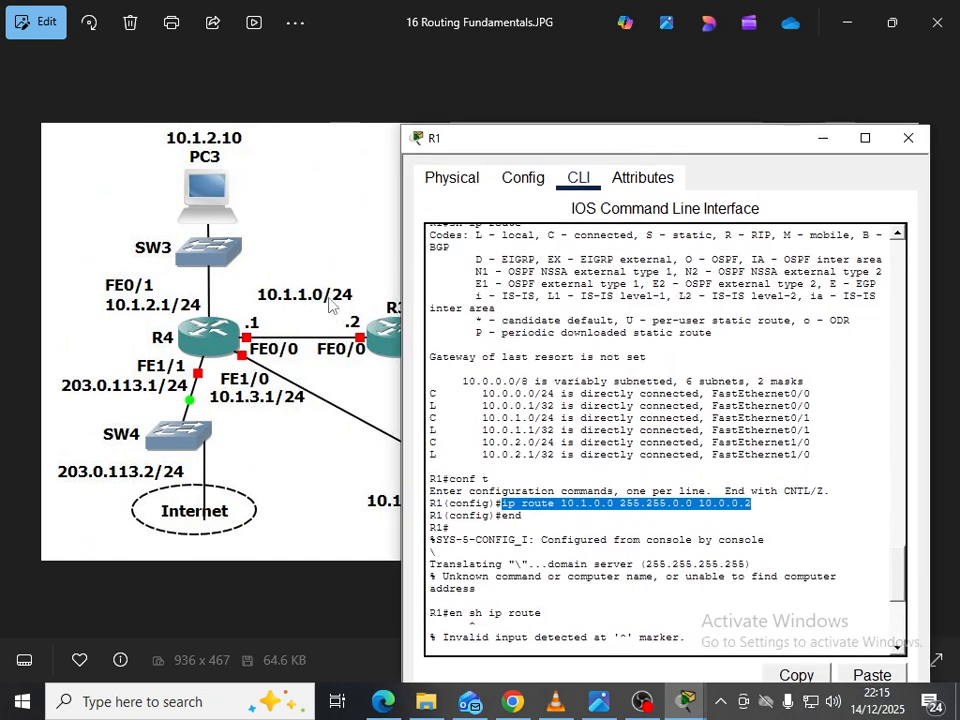
pyautogui.moveTo(512, 148); pyautogui.dragTo(648, 158)
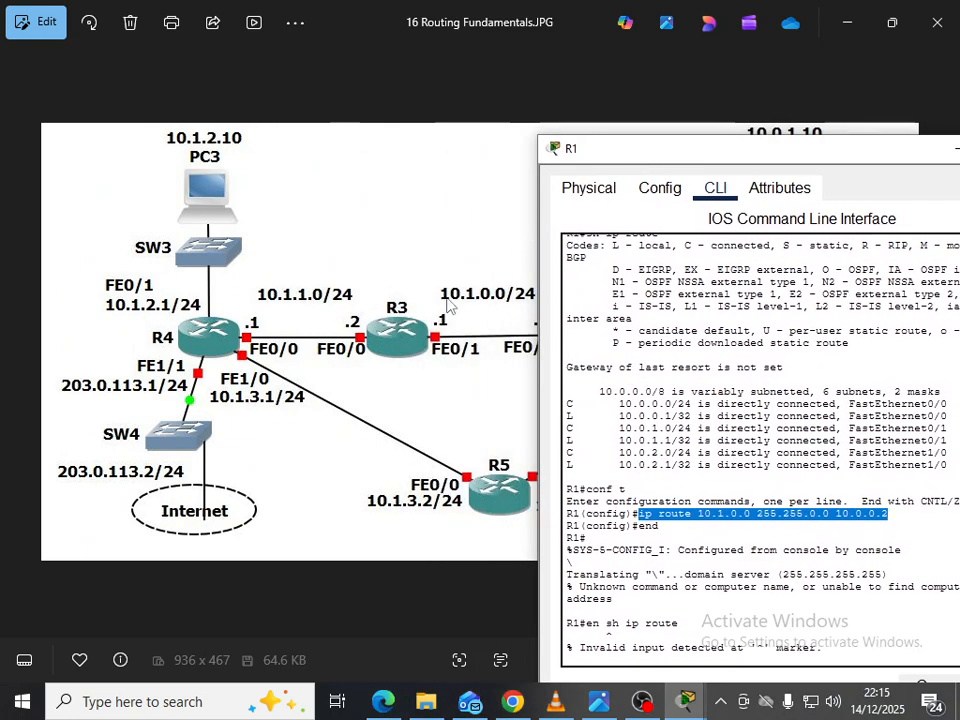
pyautogui.moveTo(741, 140); pyautogui.dragTo(251, 133)
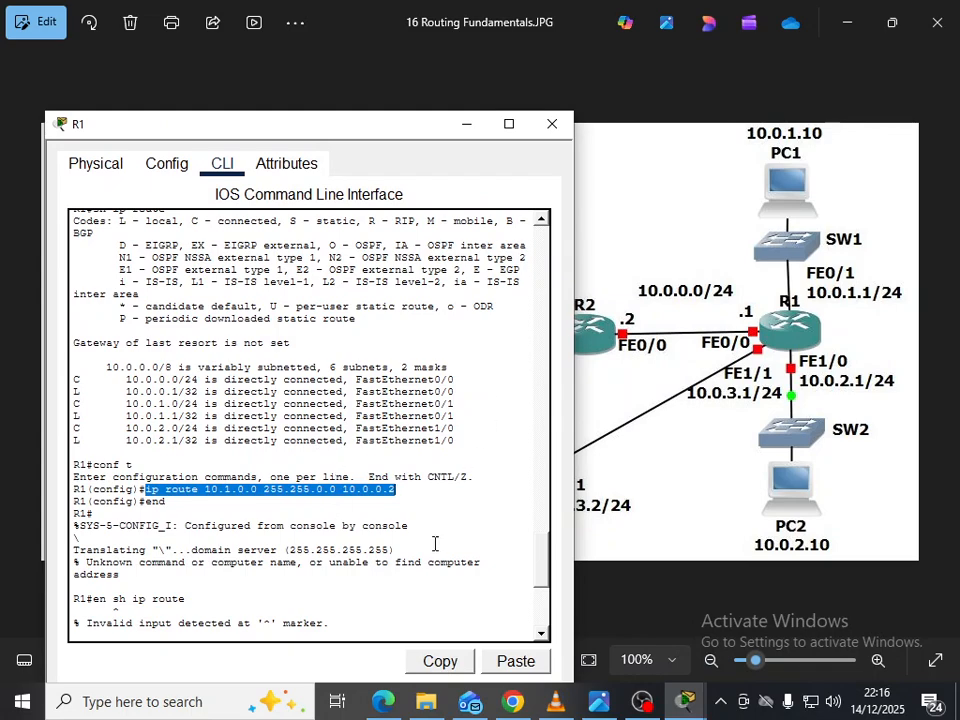
pyautogui.write('sh ip route')
pyautogui.press('Return')
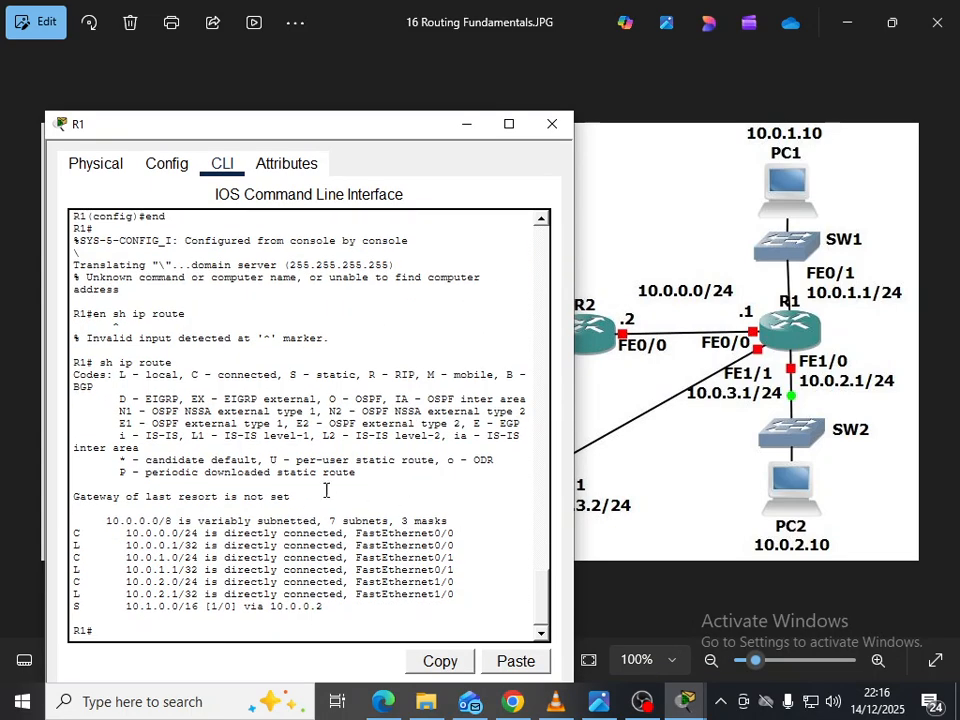
pyautogui.moveTo(360, 140); pyautogui.dragTo(321, 94)
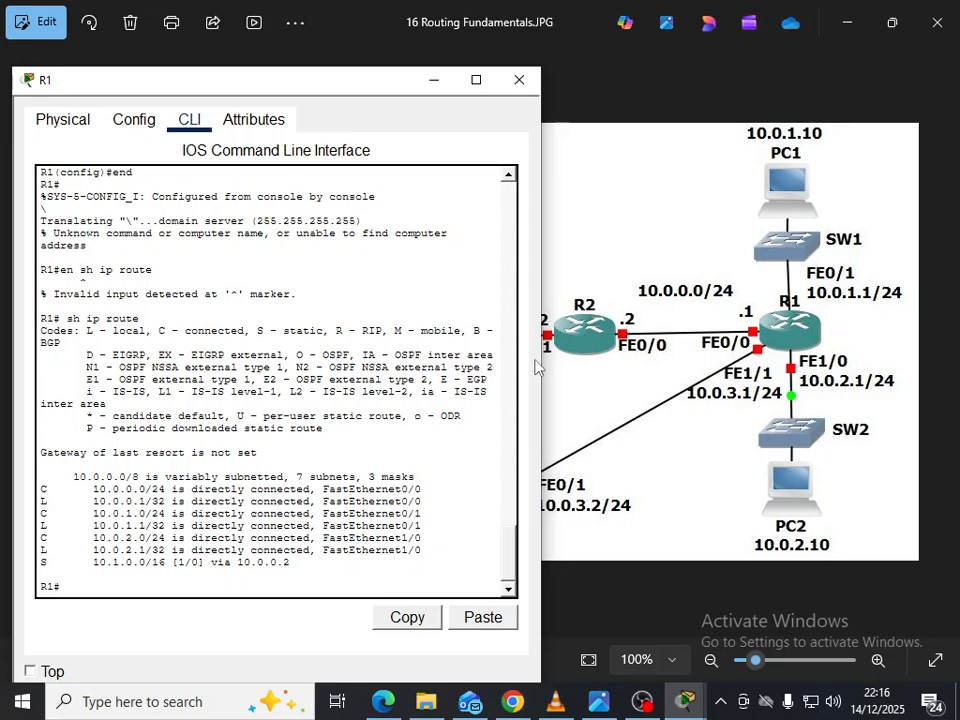
# Minimize the R1 window, switch to Packet Tracer and open router R2 from the topology.
pyautogui.click(432, 88)
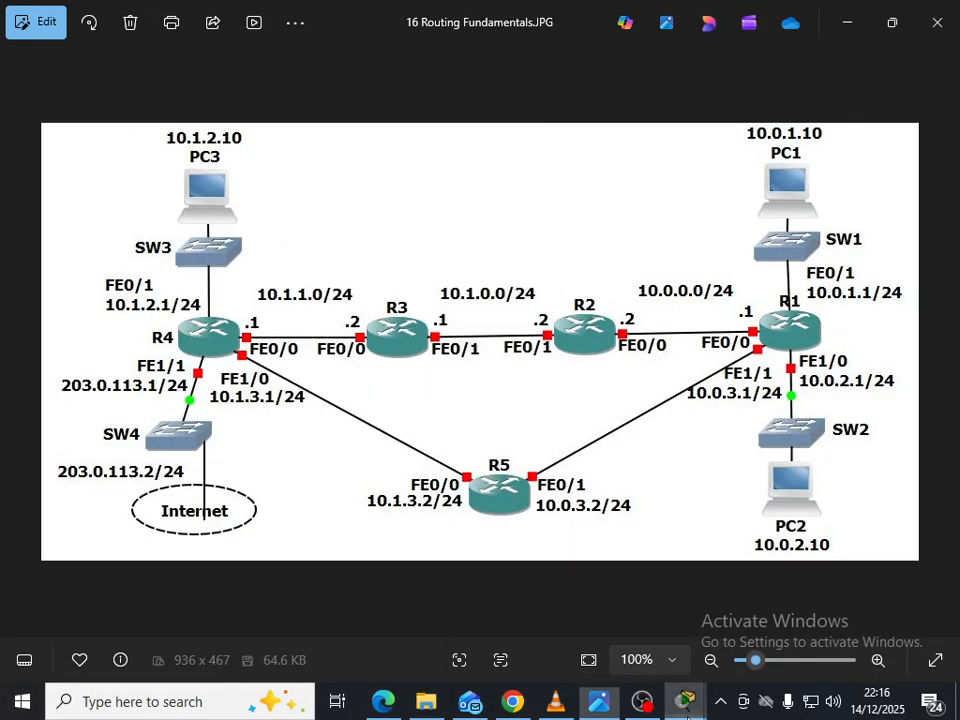
pyautogui.moveTo(685, 700)
pyautogui.click(770, 536)
pyautogui.click(827, 535)
pyautogui.click(724, 615)
pyautogui.click(580, 345)
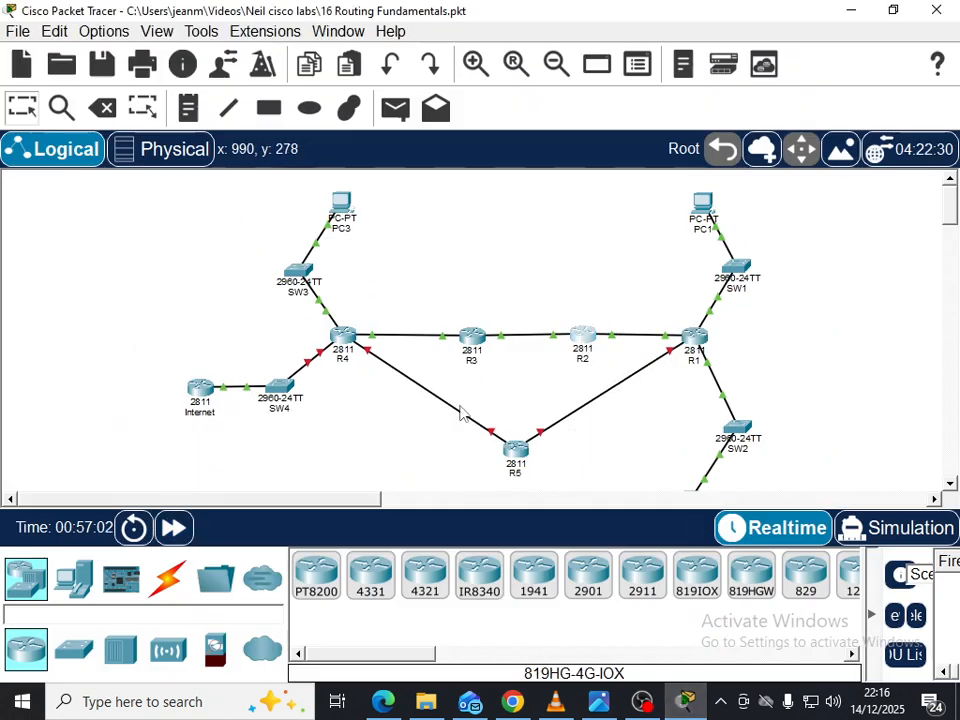
# Enter privileged mode on R2 with en and display its routing table with sh ip route.
pyautogui.press('Return')
pyautogui.press('Return')
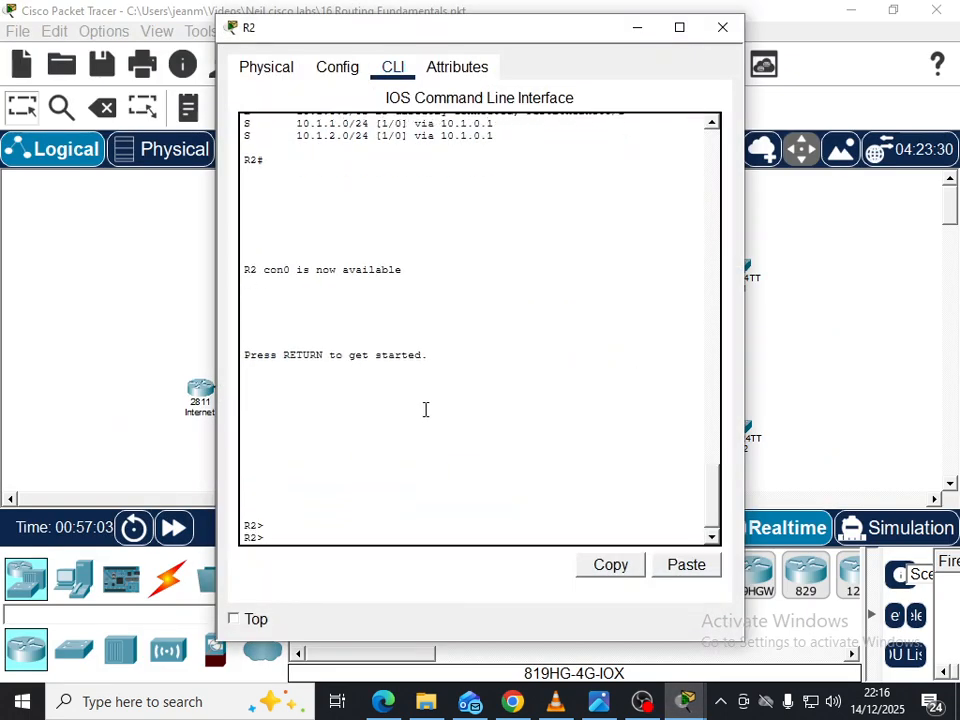
pyautogui.write('en')
pyautogui.press('Return')
pyautogui.write('sh ip route')
pyautogui.press('Return')
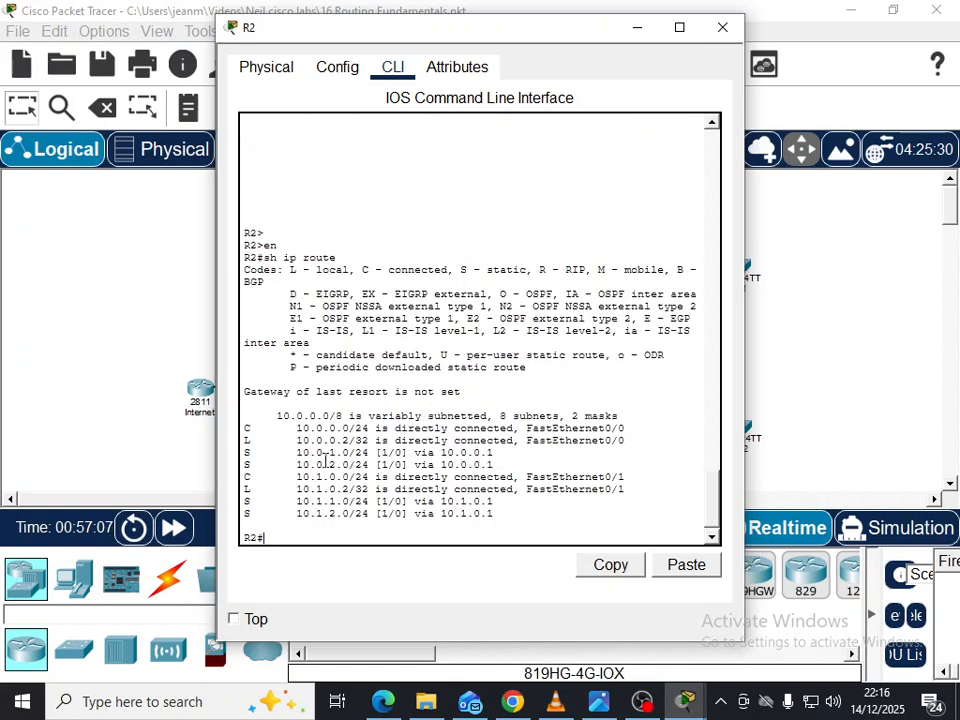
# Examine R2's static routes via 10.0.0.1 and via 10.1.0.1 in the routing table.
pyautogui.moveTo(246, 452); pyautogui.dragTo(494, 466)
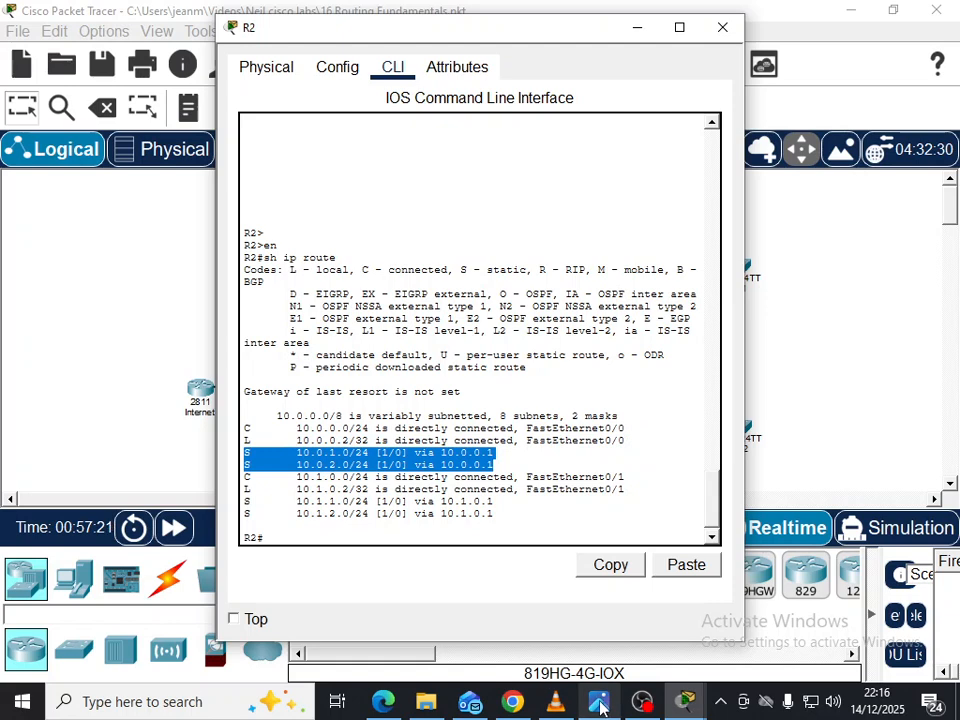
pyautogui.moveTo(600, 708)
pyautogui.click(349, 536)
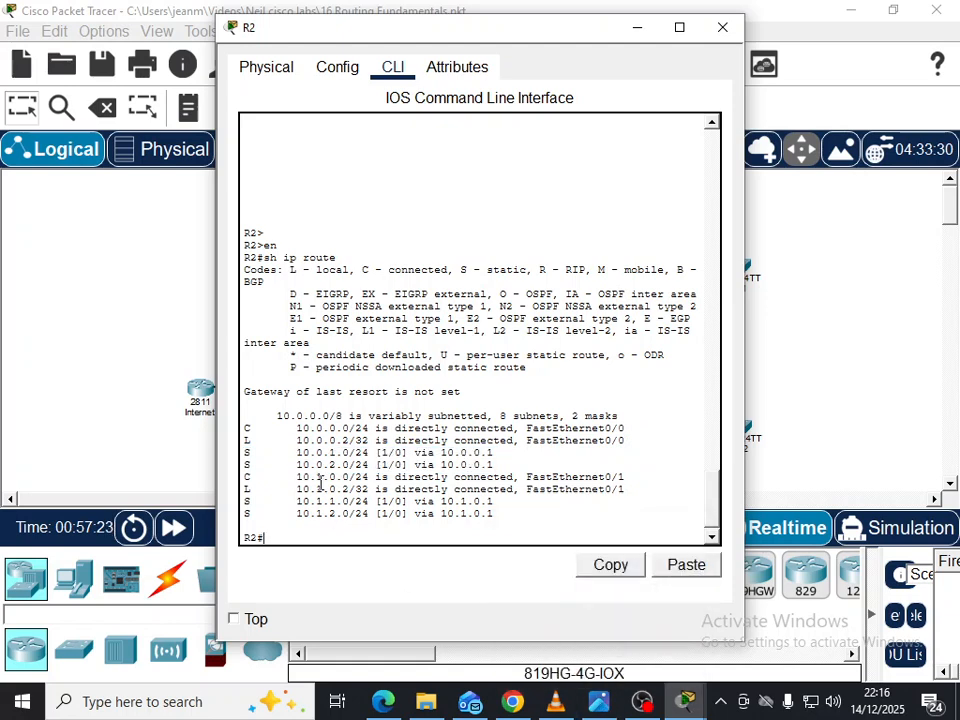
pyautogui.moveTo(243, 511); pyautogui.dragTo(497, 515)
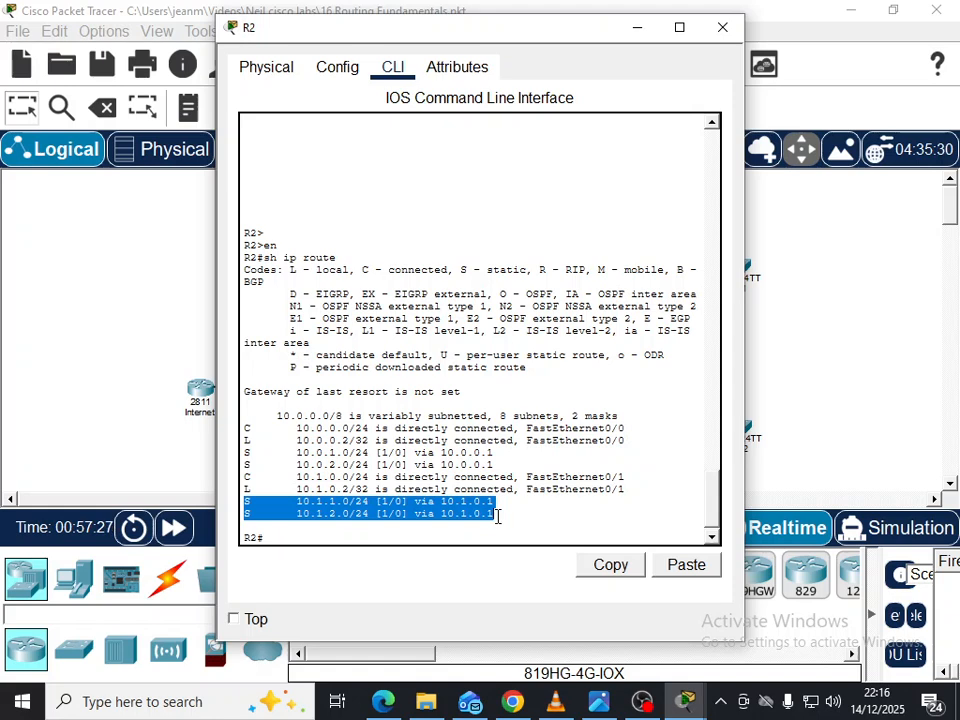
pyautogui.click(341, 537)
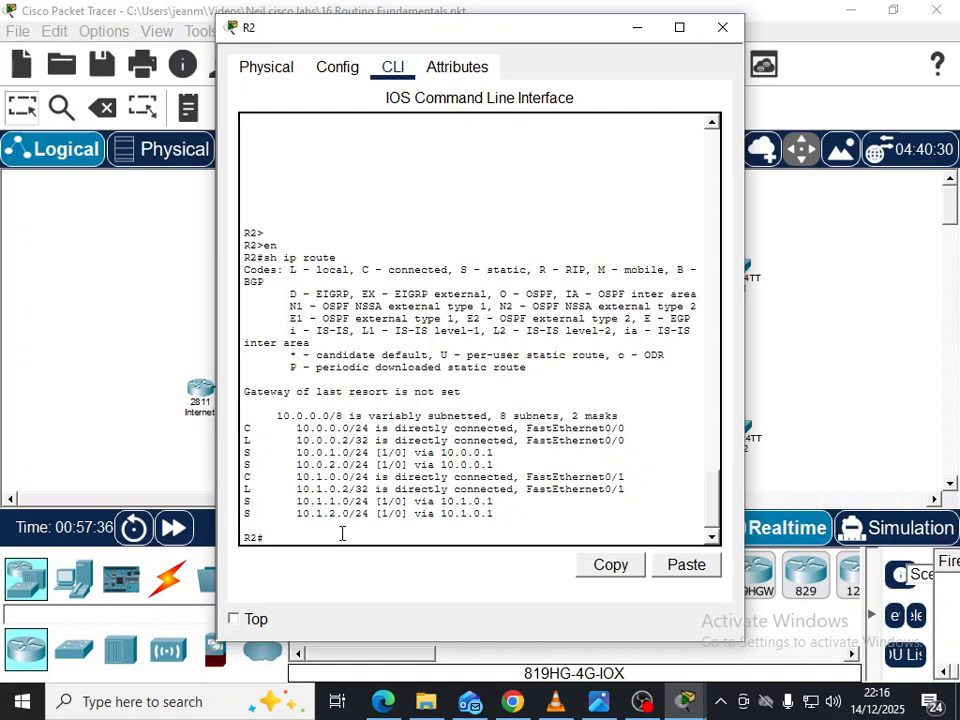
# In R2's configuration mode, remove the static route 10.1.2.0 255.255.255.0 via 10.1.0.1.
pyautogui.write('conf t')
pyautogui.press('Return')
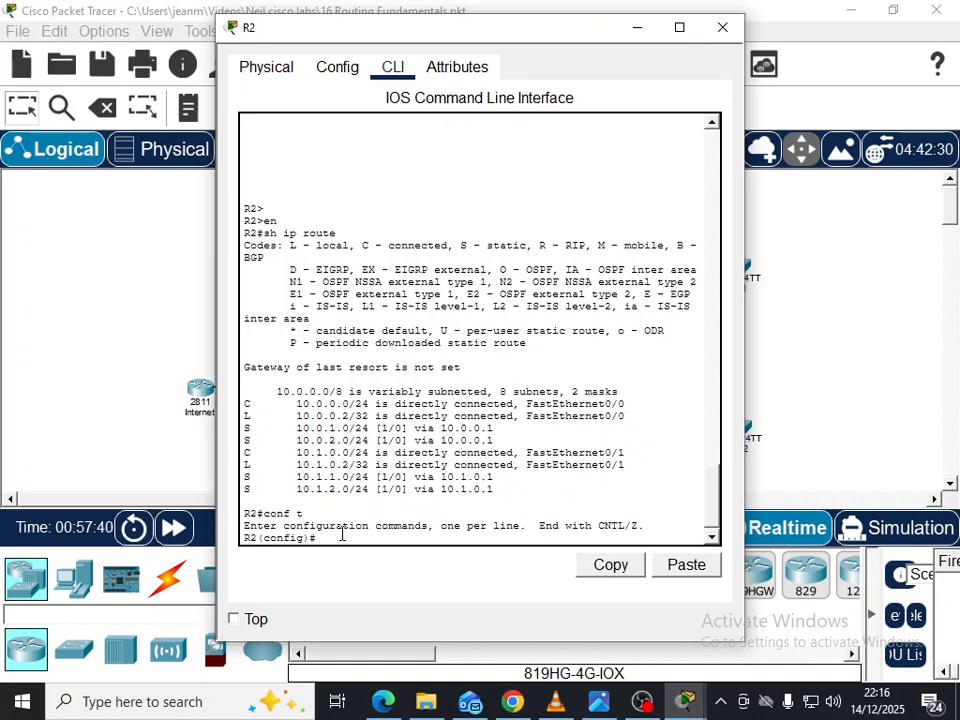
pyautogui.write('no ip route 10.')
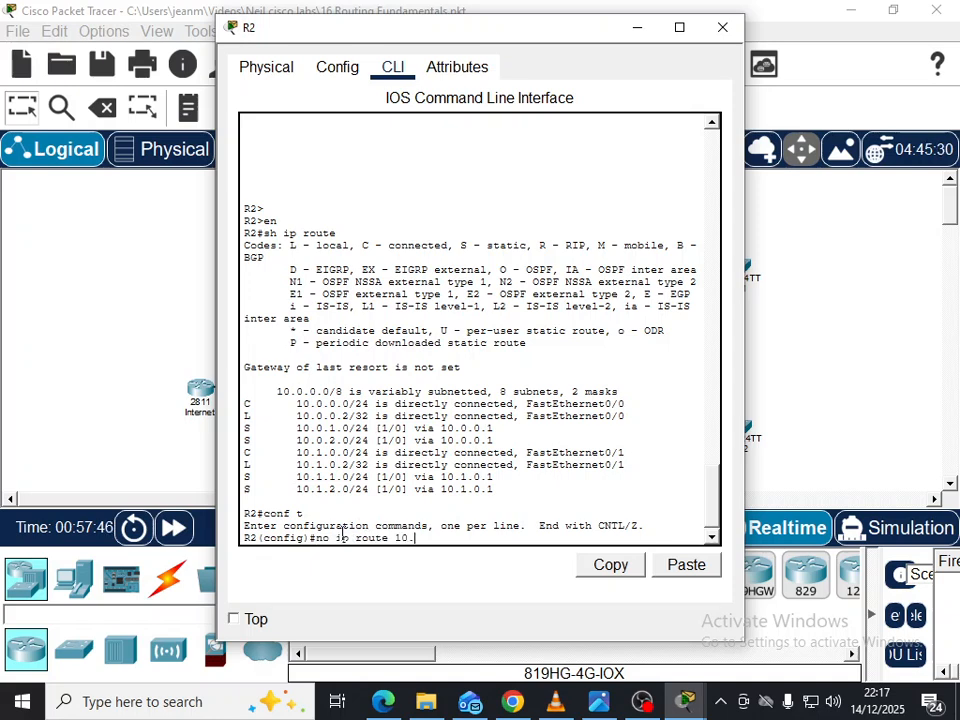
pyautogui.write('1.2.0 255.255.255.0')
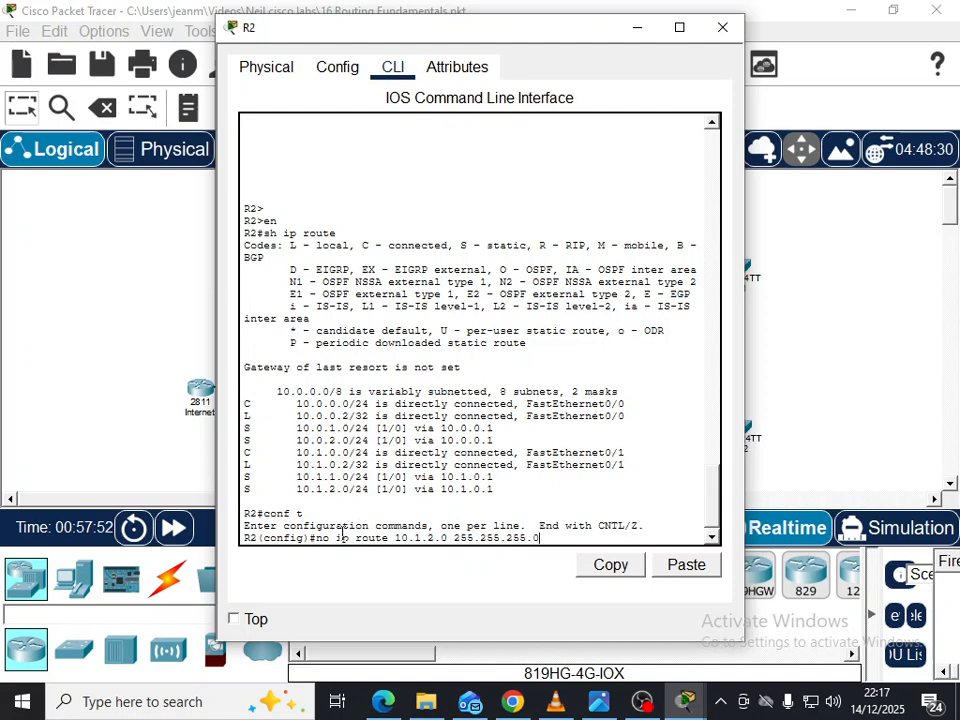
pyautogui.write(' 10.')
pyautogui.press('BackSpace')
pyautogui.write('1.0.1')
pyautogui.press('Return')
# Remove R2's static route 10.1.1.0 255.255.255.0 via 10.1.0.1 by editing the previous command.
pyautogui.press('Up')
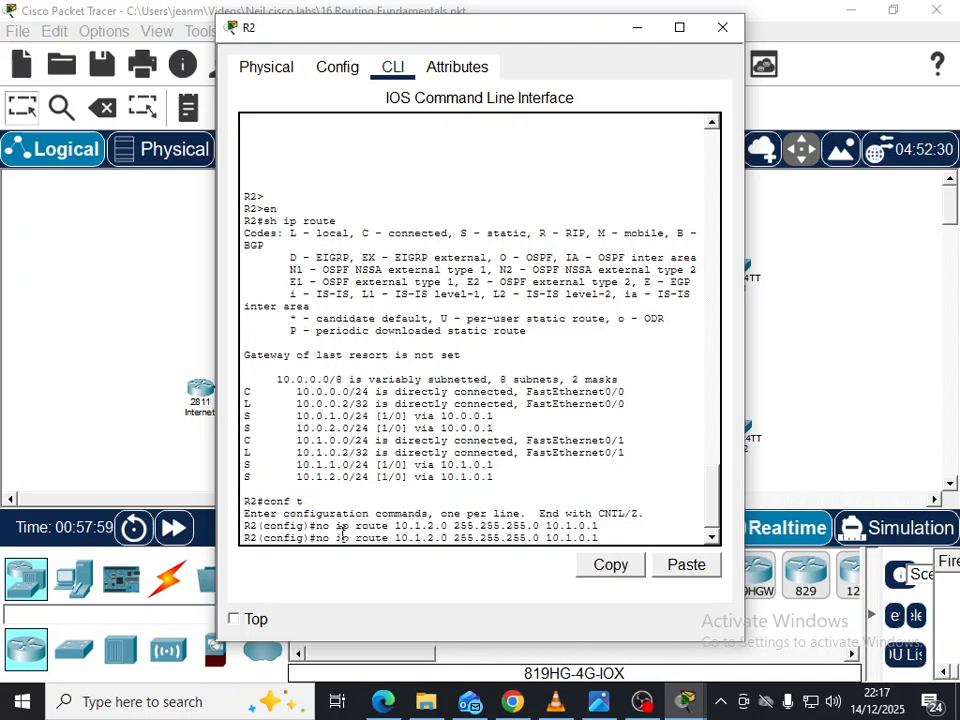
pyautogui.press('Left')
pyautogui.press('Left')
pyautogui.press('Left')
pyautogui.press('Left')
pyautogui.press('Left')
pyautogui.press('Left')
pyautogui.press('Left')
pyautogui.press('Left')
pyautogui.press('Left')
pyautogui.press('Left')
pyautogui.press('Left')
pyautogui.press('Left')
pyautogui.press('BackSpace')
pyautogui.write('1')
pyautogui.press('Return')
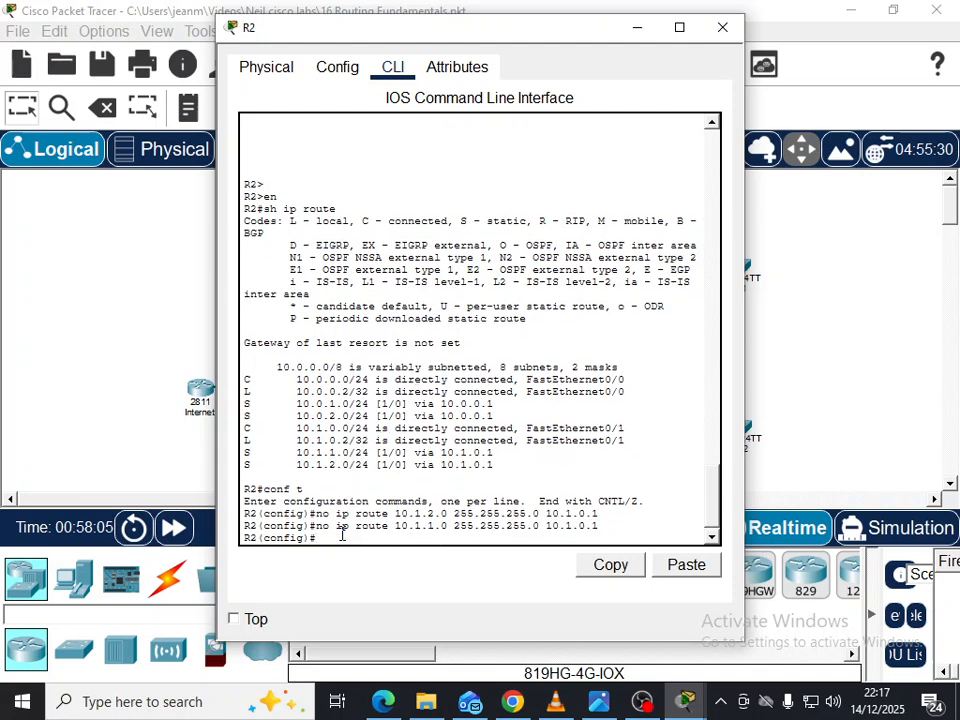
# Remove R2's static route 10.0.1.0 255.255.255.0 via 10.0.0.1 by adapting the last command's network and next hop.
pyautogui.press('Up')
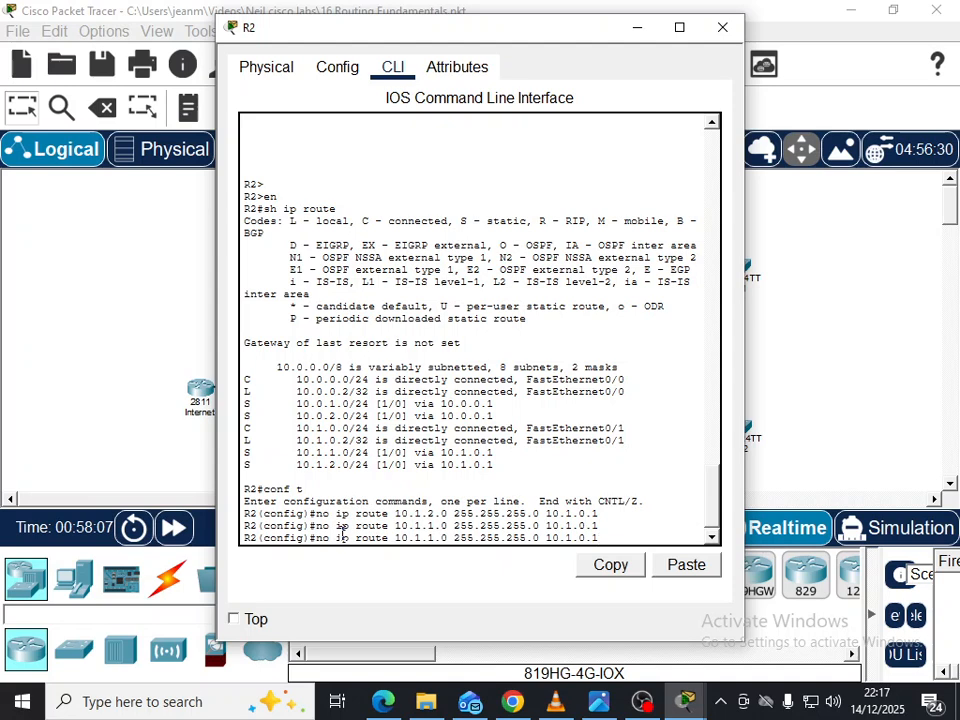
pyautogui.press('BackSpace')
pyautogui.write('1')
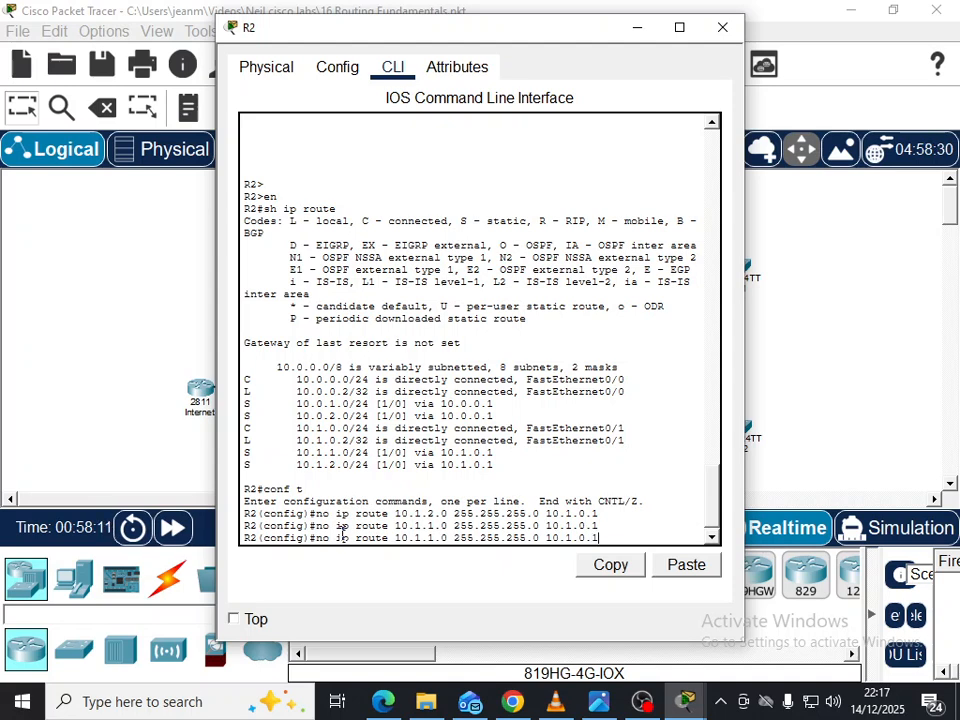
pyautogui.press('Left')
pyautogui.press('Left')
pyautogui.press('Left')
pyautogui.press('Left')
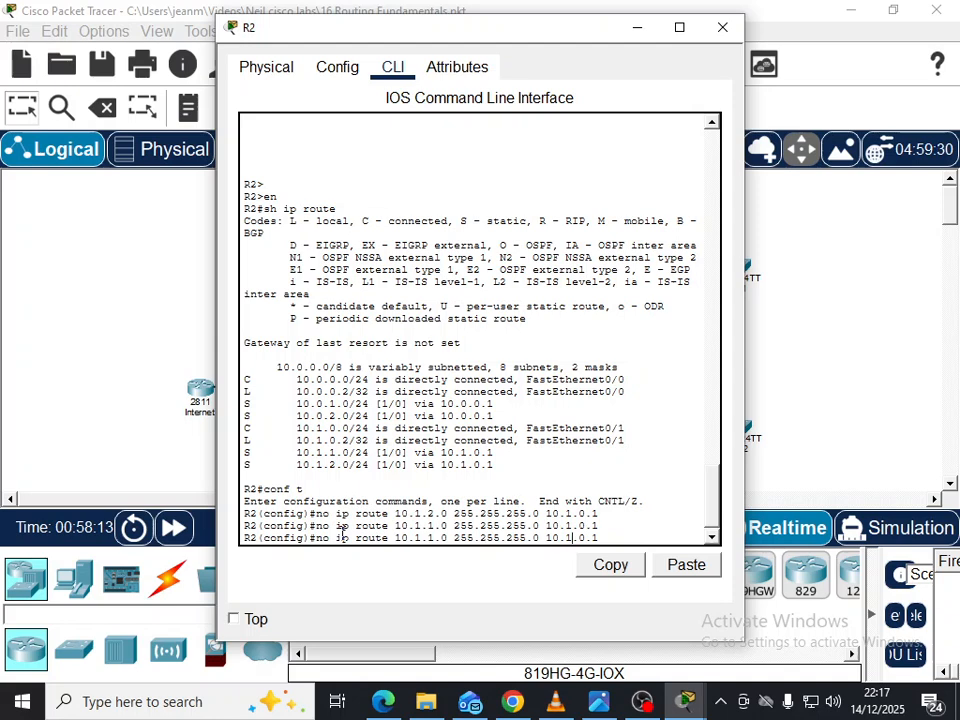
pyautogui.press('BackSpace')
pyautogui.write('0')
pyautogui.press('Left')
pyautogui.press('Left')
pyautogui.press('Left')
pyautogui.press('Left')
pyautogui.press('Left')
pyautogui.press('Left')
pyautogui.press('Left')
pyautogui.press('Left')
pyautogui.press('Left')
pyautogui.press('Left')
pyautogui.press('Left')
pyautogui.press('Left')
pyautogui.press('BackSpace')
pyautogui.write('0')
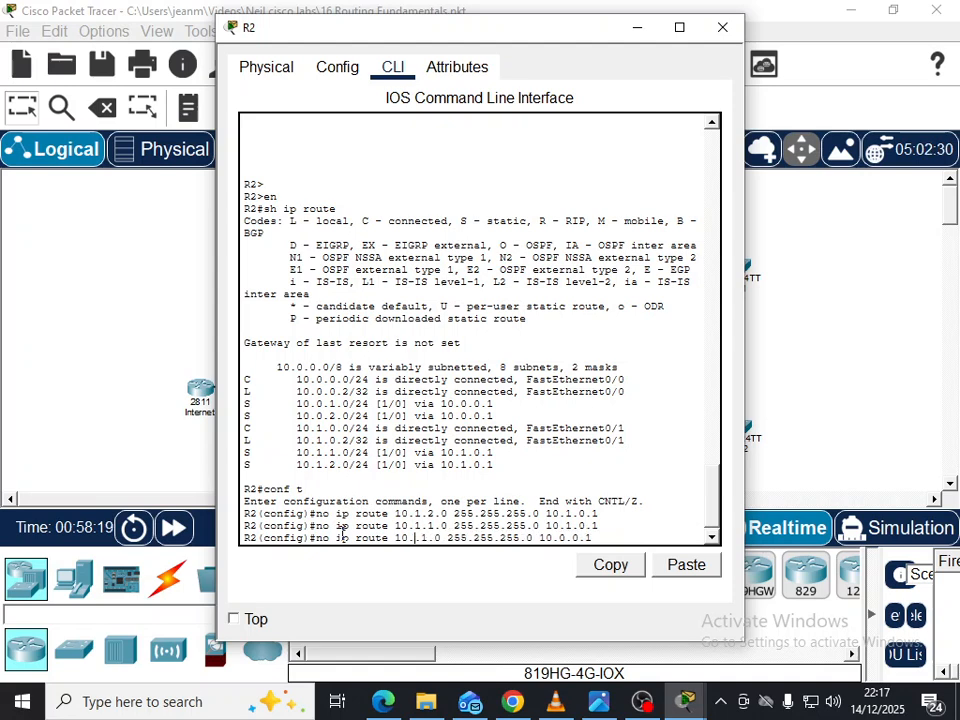
pyautogui.press('Right')
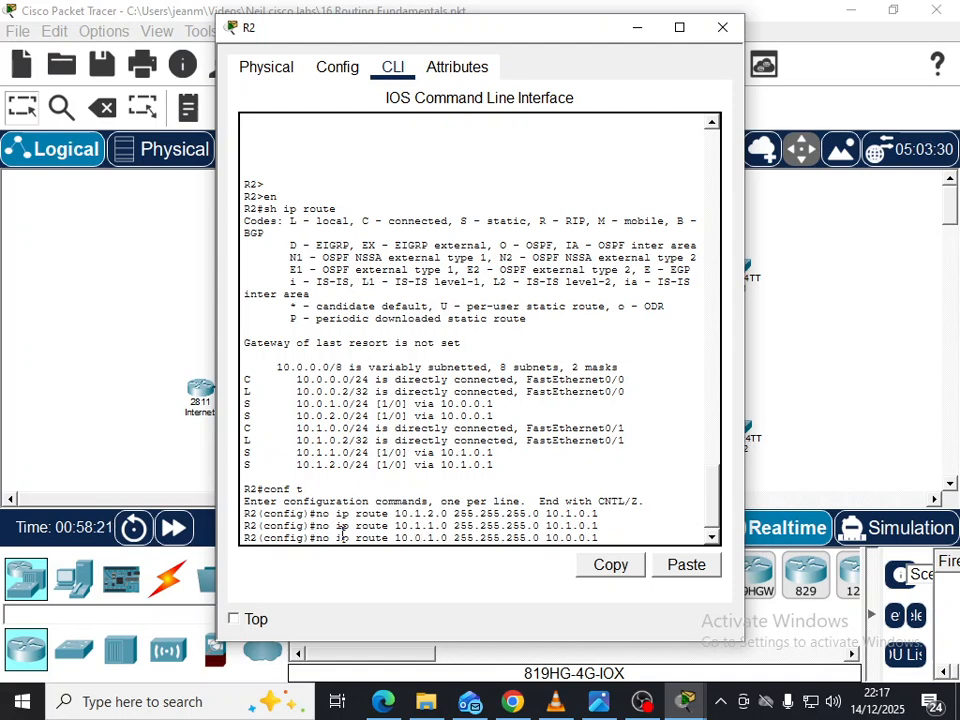
pyautogui.press('Return')
# Remove R2's static route 10.0.2.0 255.255.255.0 via 10.0.0.1 by reusing the previous command.
pyautogui.press('Up')
pyautogui.press('Left')
pyautogui.press('Left')
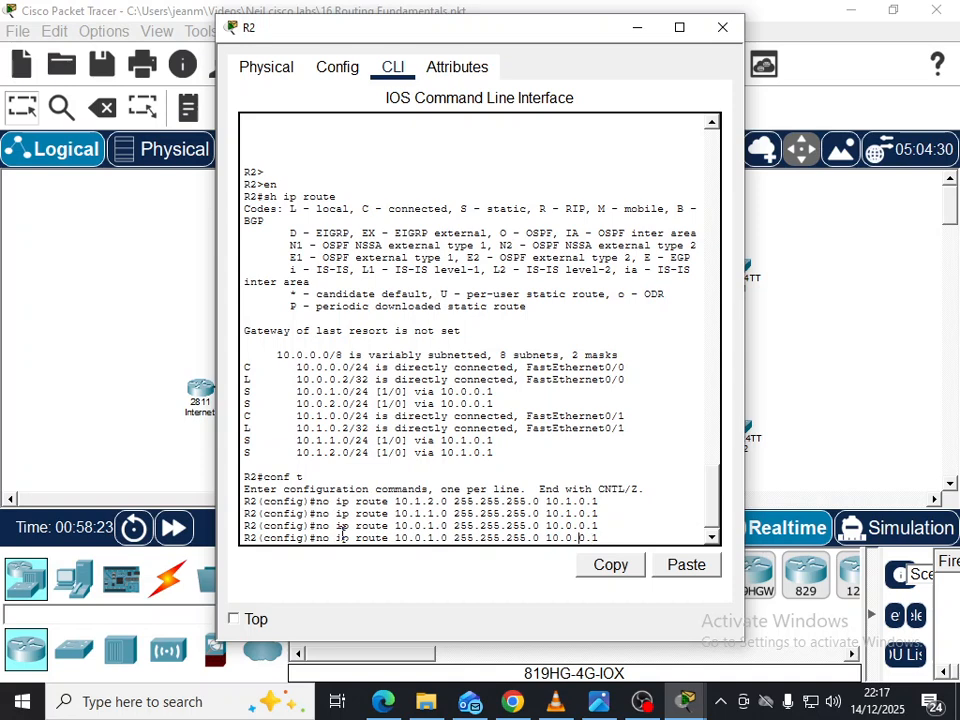
pyautogui.press('Left')
pyautogui.press('Left')
pyautogui.press('Left')
pyautogui.press('Left')
pyautogui.press('Left')
pyautogui.press('Left')
pyautogui.press('BackSpace')
pyautogui.write('2')
pyautogui.press('Return')
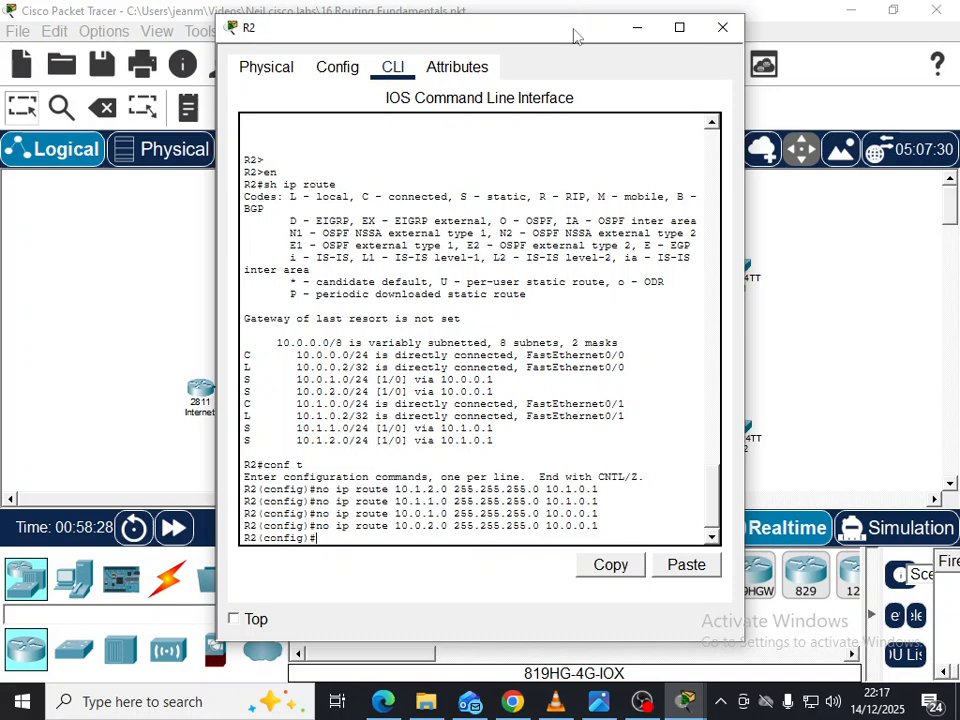
# End R2's configuration mode and display its routing table with sh ip route to check the removals.
pyautogui.moveTo(574, 35); pyautogui.dragTo(438, 36)
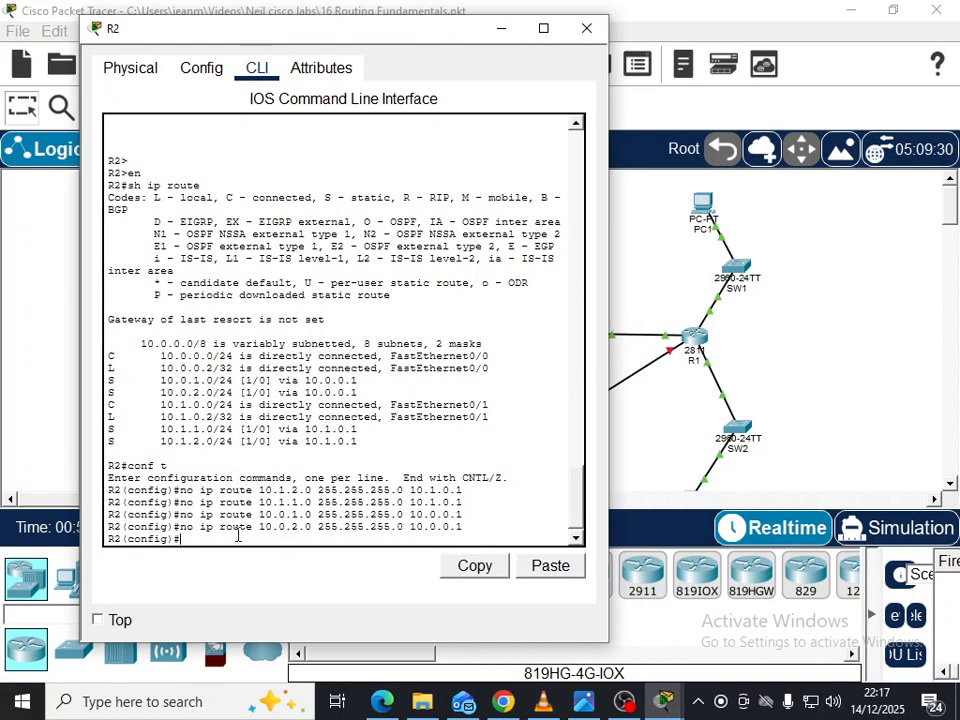
pyautogui.write('end')
pyautogui.press('Return')
pyautogui.press('Return')
pyautogui.write('sh ip route')
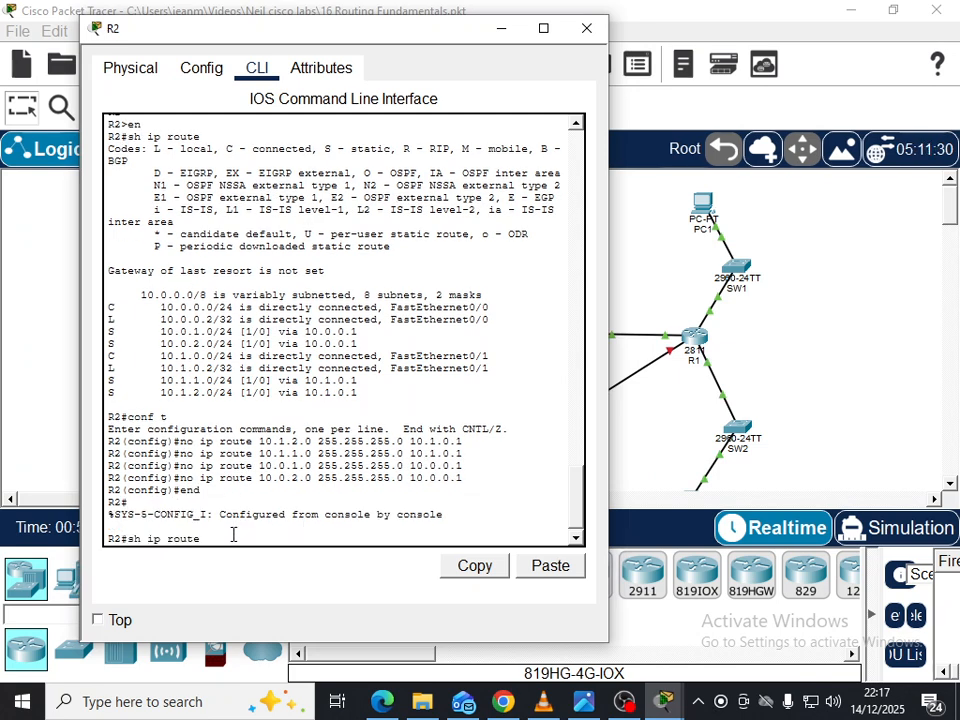
pyautogui.press('Return')
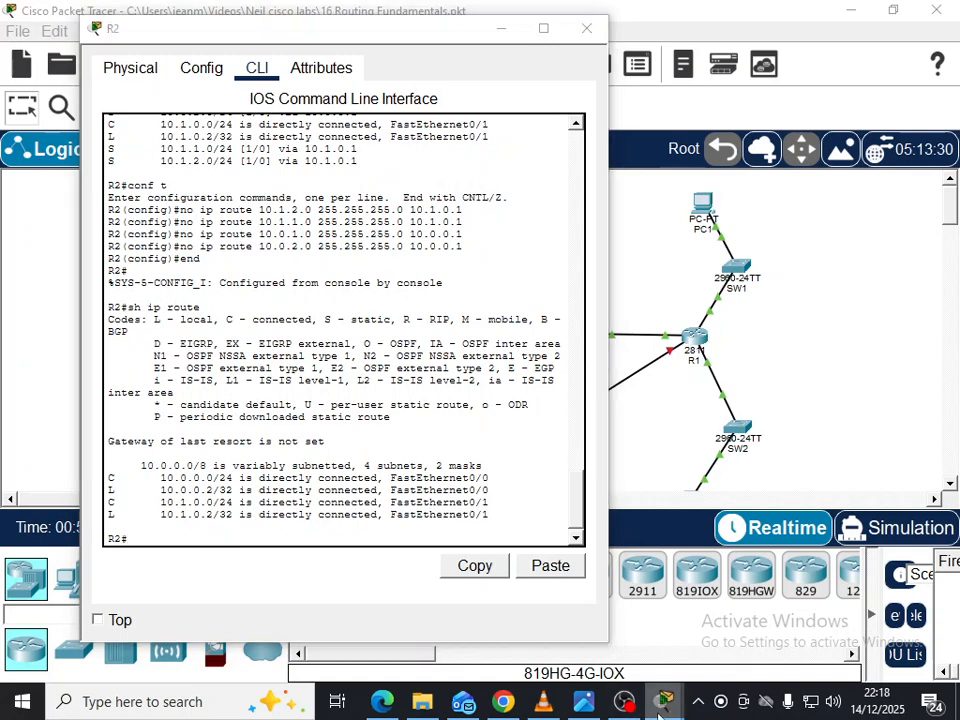
# Ping 10.1.2.10 again from PC1's command prompt to test connectivity without R2's static routes, and stop the ping early.
pyautogui.click(592, 643)
pyautogui.click(704, 208)
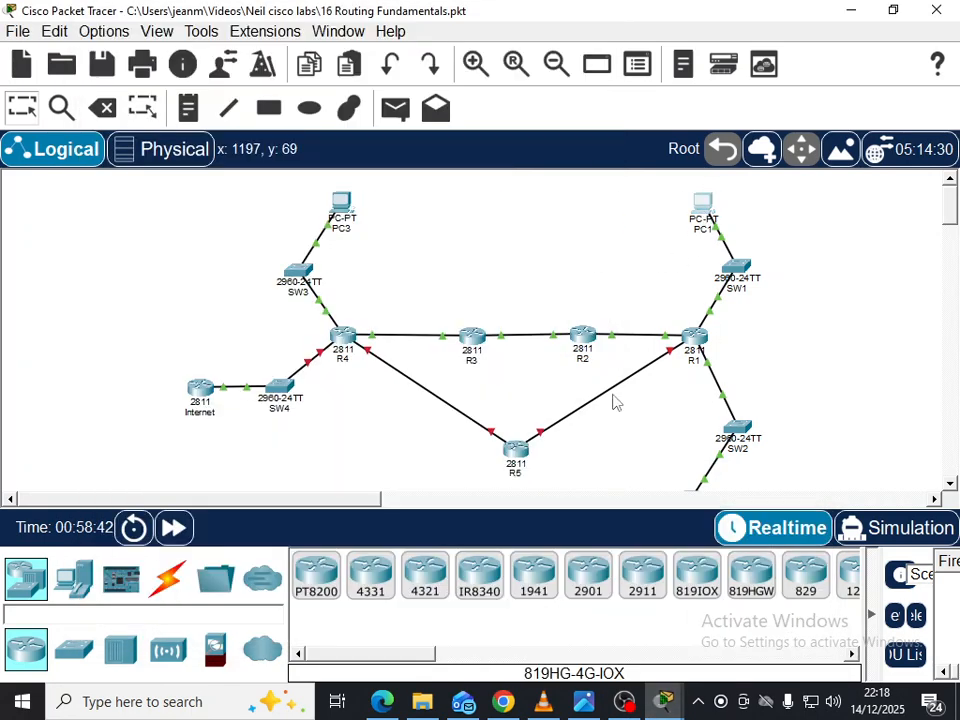
pyautogui.click(630, 130)
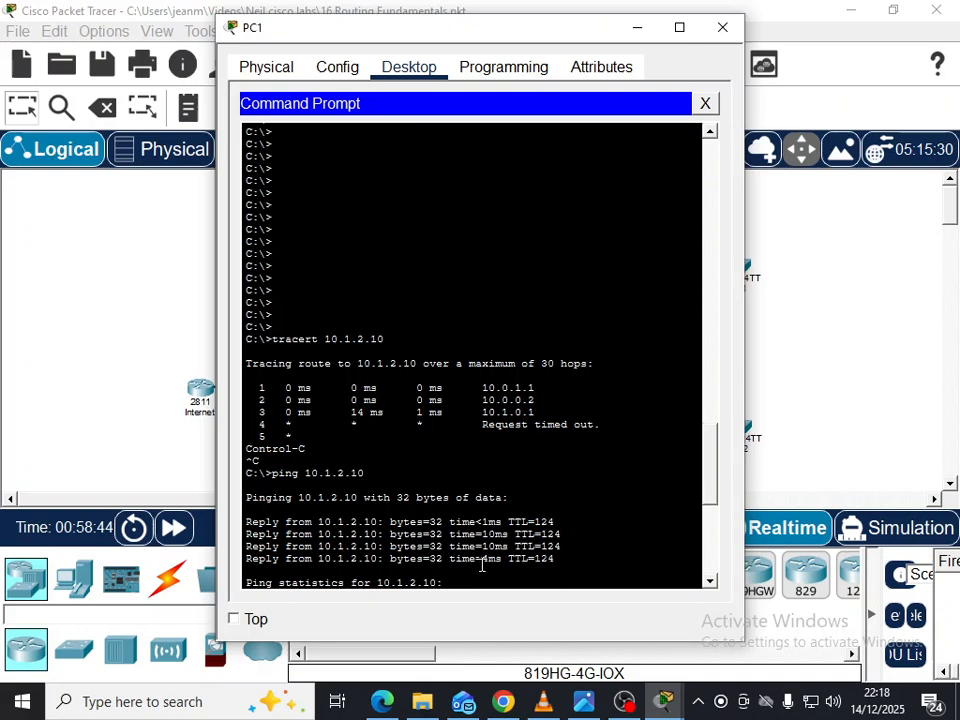
pyautogui.scroll(-10, 470, 540)
pyautogui.press('Up')
pyautogui.press('Return')
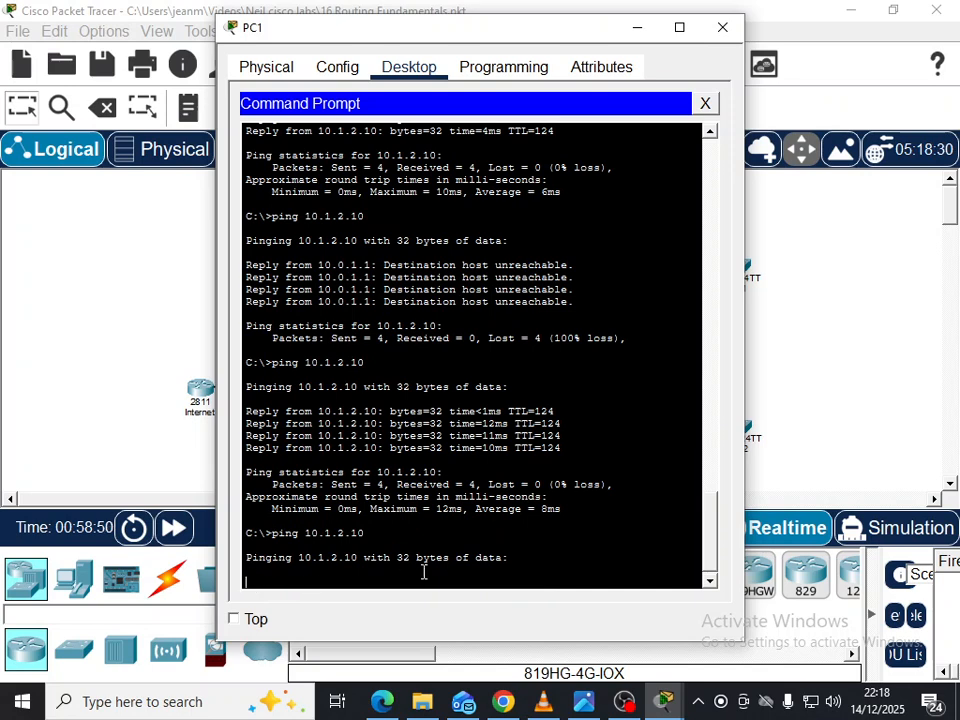
pyautogui.moveTo(557, 39); pyautogui.dragTo(429, 42)
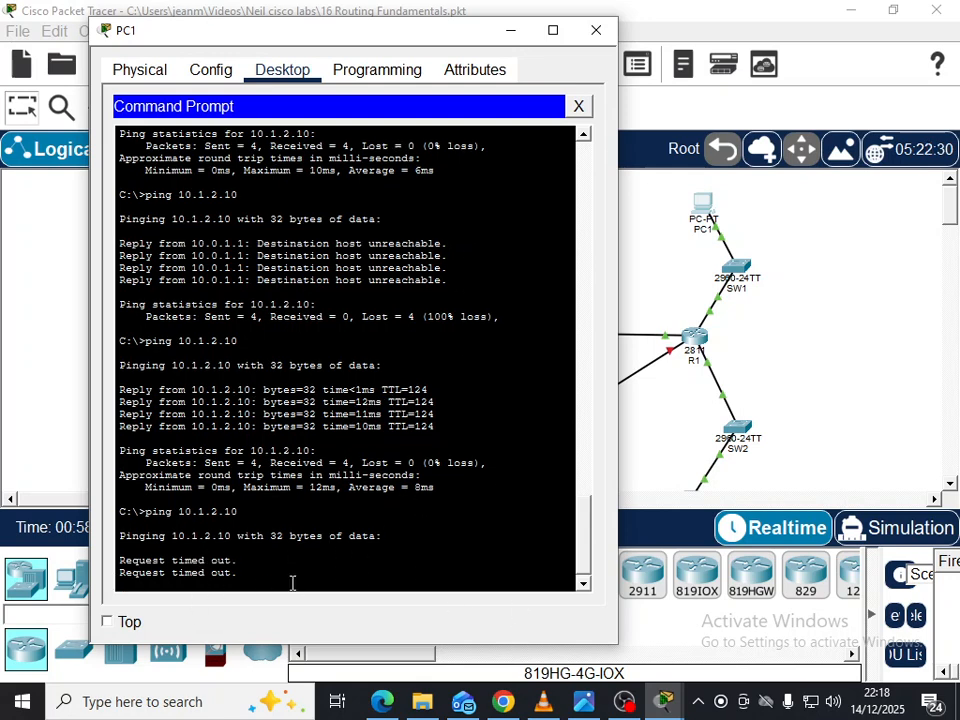
pyautogui.hotkey('ctrl', 'c')
# Bring up the topology image in Photos and place R2's command-line window beside it.
pyautogui.click(663, 701)
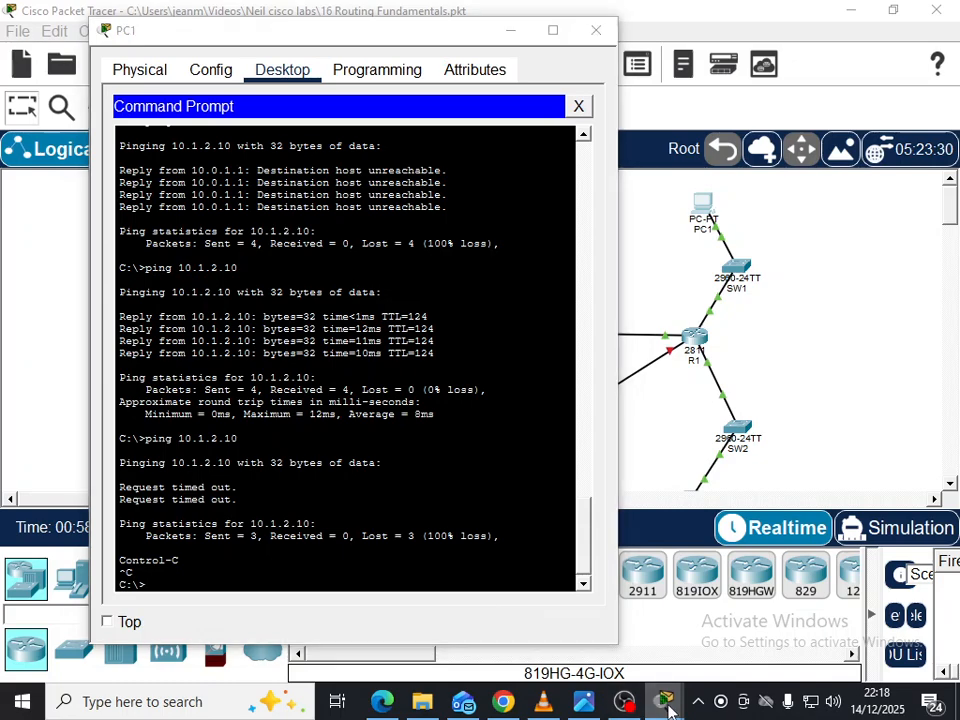
pyautogui.click(700, 605)
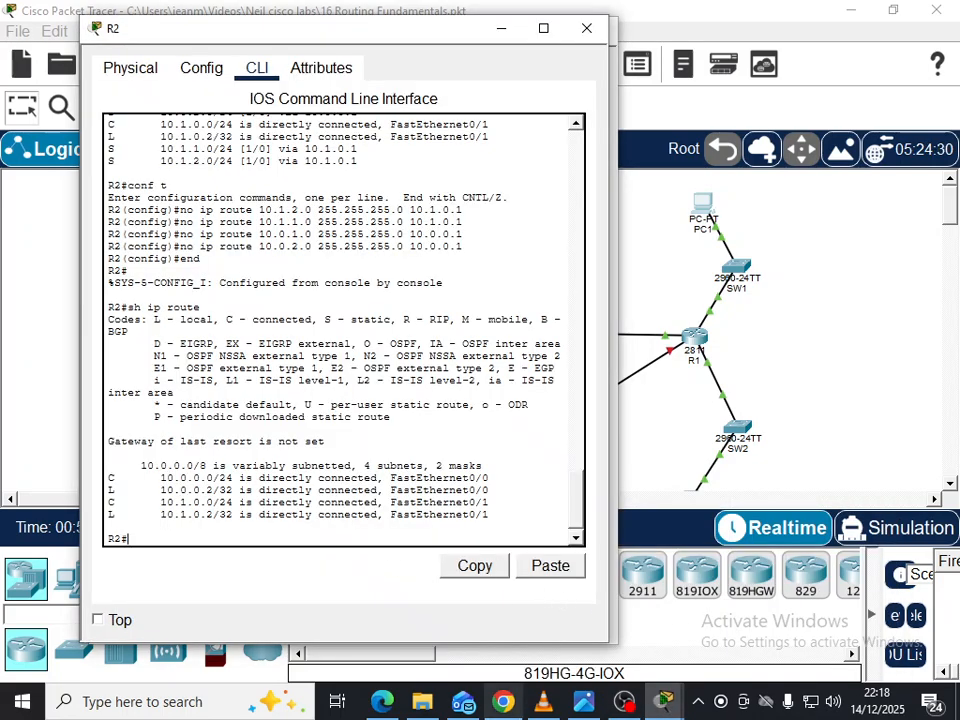
pyautogui.click(588, 703)
pyautogui.click(663, 701)
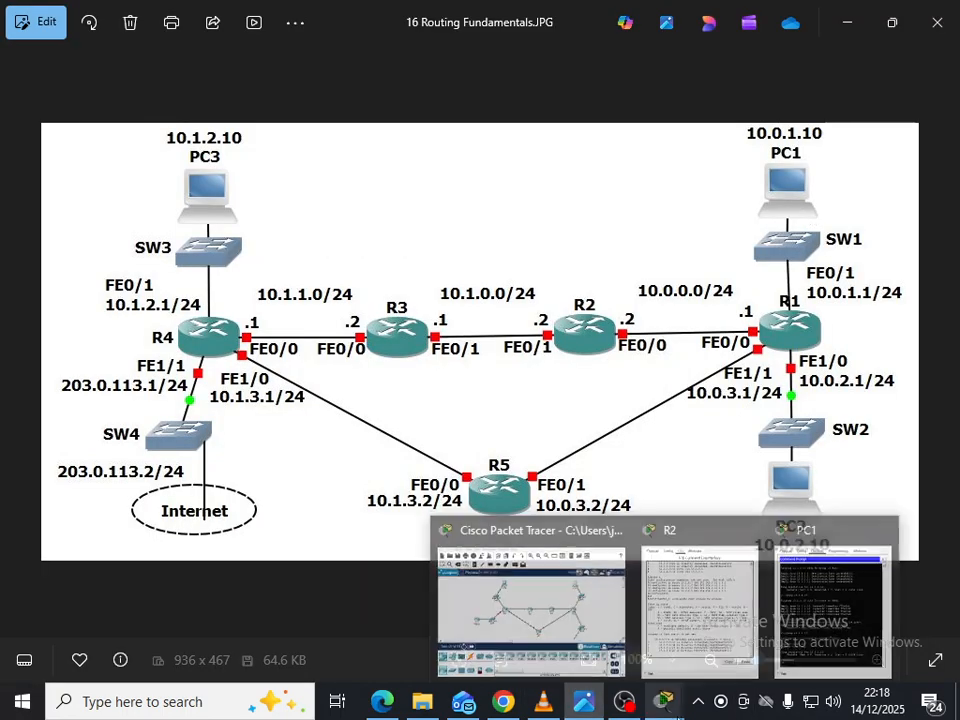
pyautogui.click(700, 640)
pyautogui.moveTo(370, 41); pyautogui.dragTo(337, 42)
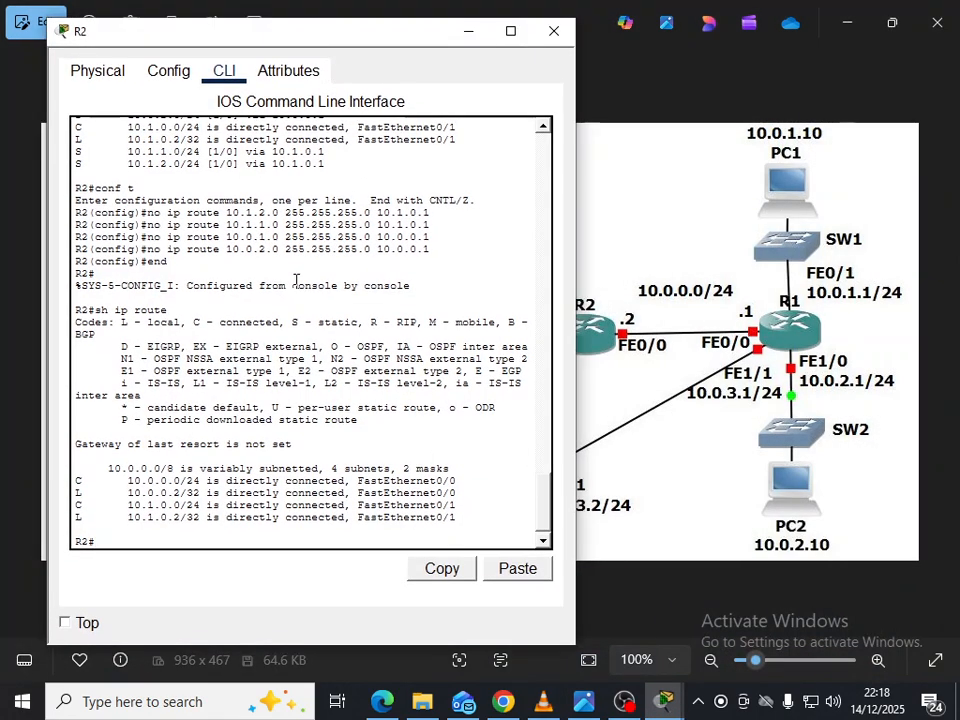
# In R2's configuration mode, add the summary route ip route 10.0.0.0 255.255.0.0 10.0.0.1.
pyautogui.write('conf t')
pyautogui.press('Return')
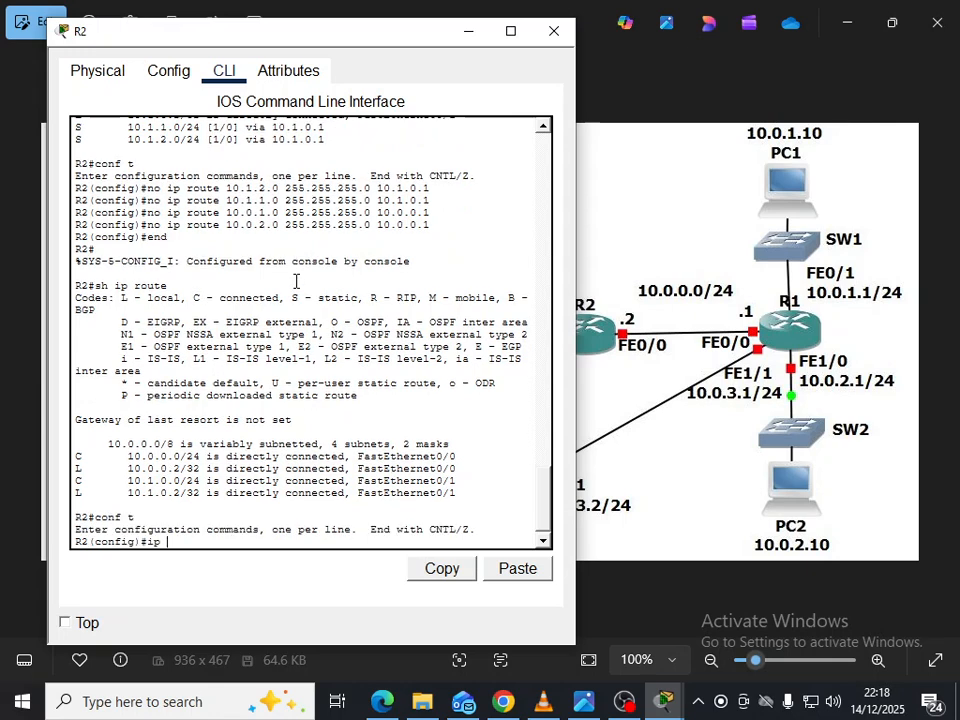
pyautogui.write('ip route 10.0')
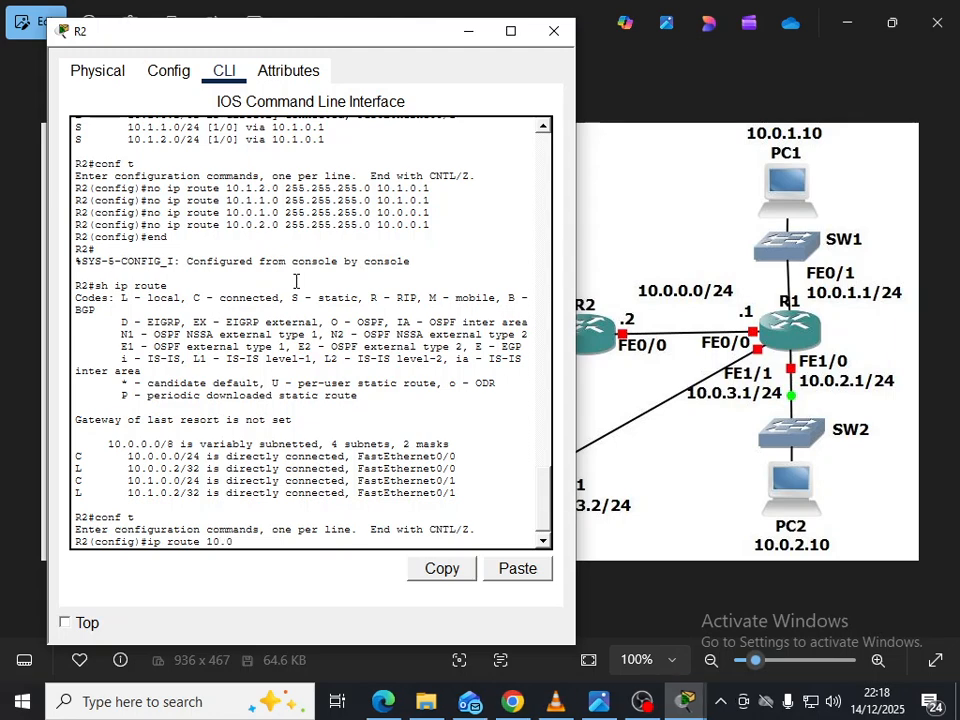
pyautogui.write('.0.0 255.255.0.0 10.0.0.1')
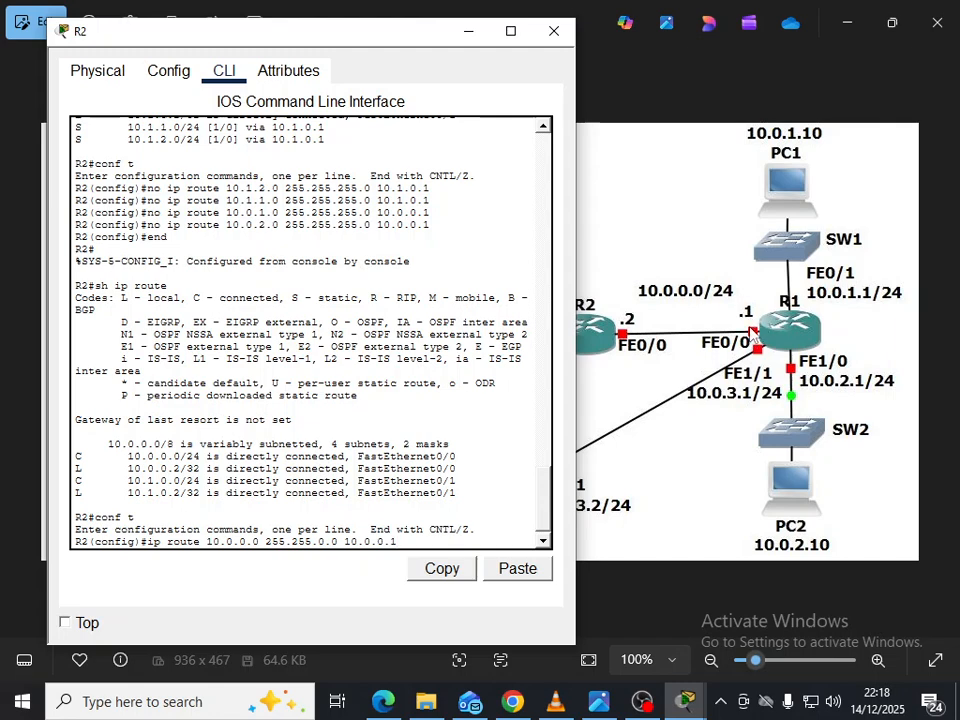
pyautogui.press('Return')
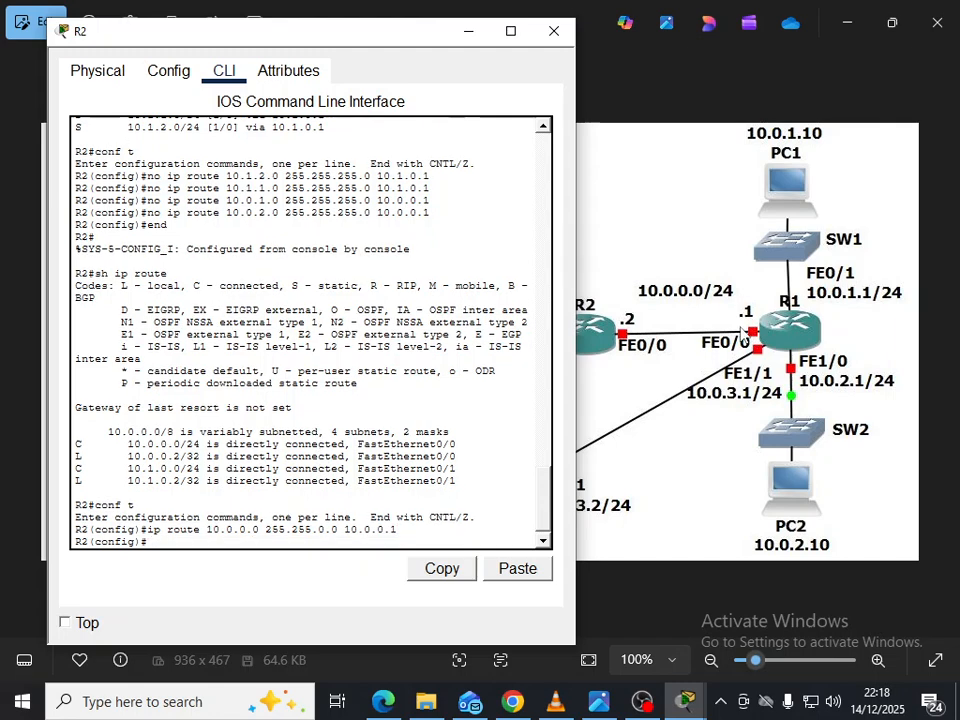
# Add the summary route ip route 10.1.0.0 255.255.0.0 10.1.0.1 on R2, checking the next hop against the topology image.
pyautogui.press('Up')
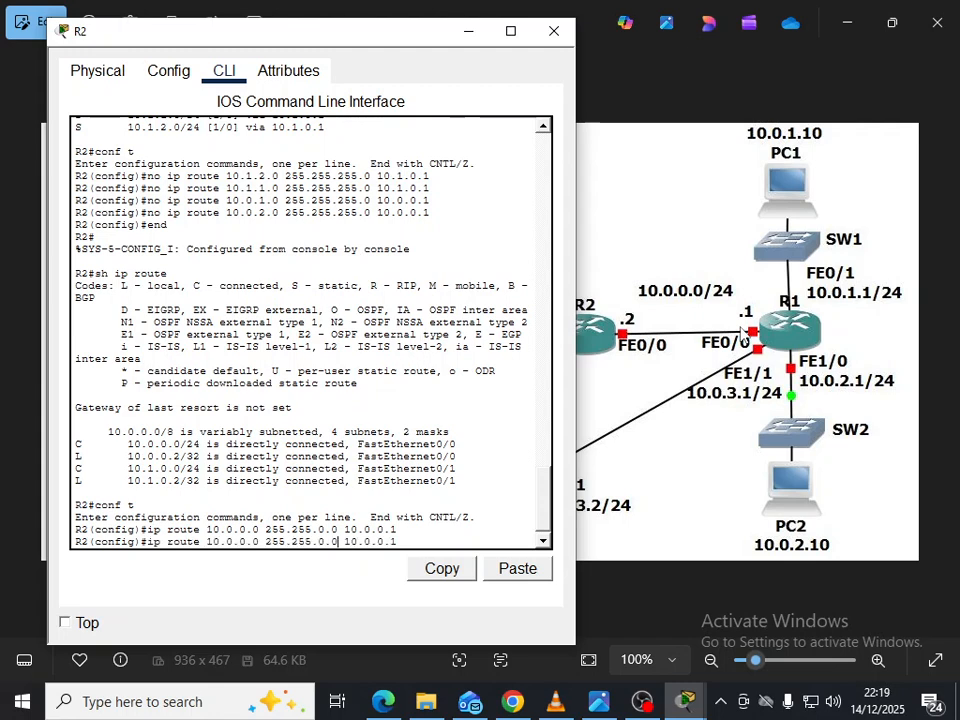
pyautogui.press('BackSpace')
pyautogui.write('1')
pyautogui.moveTo(346, 52); pyautogui.dragTo(800, 72)
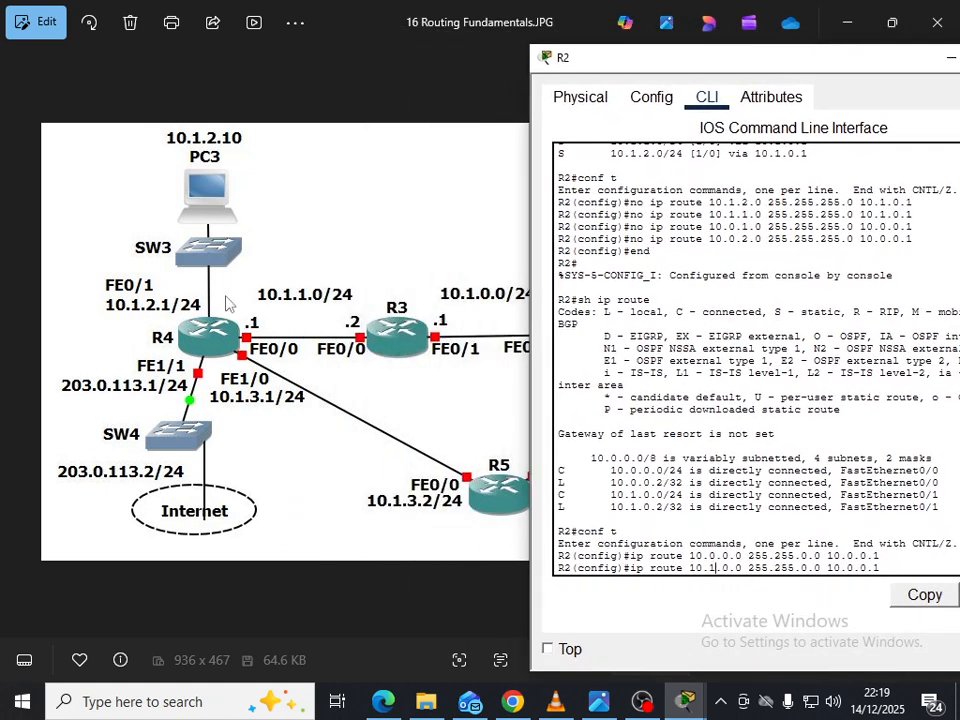
pyautogui.moveTo(605, 70); pyautogui.dragTo(622, 101)
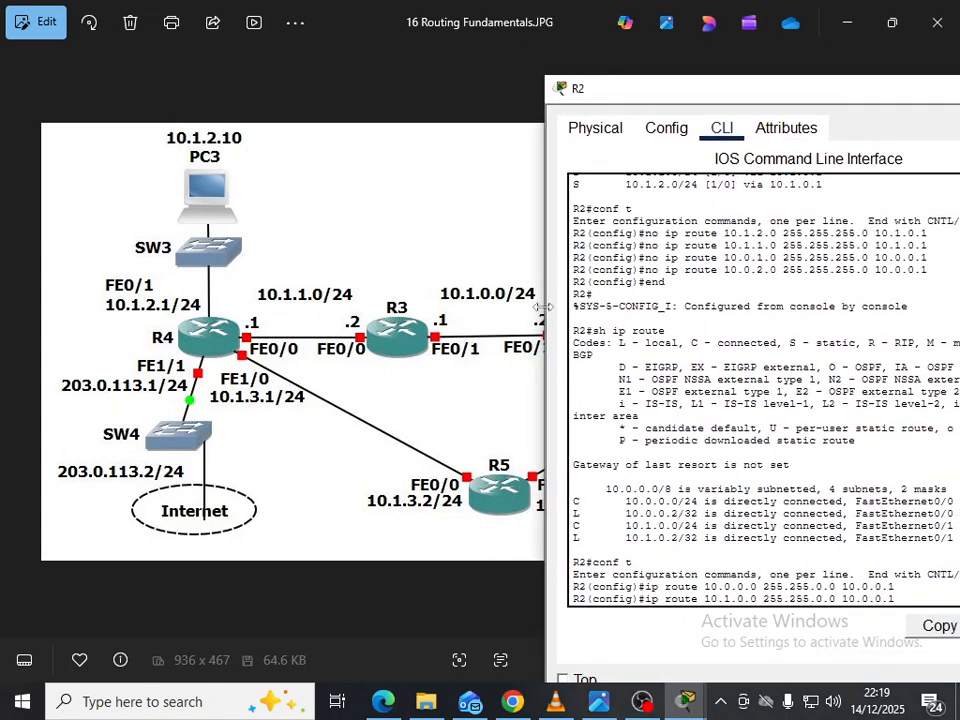
pyautogui.moveTo(752, 98); pyautogui.dragTo(720, 94)
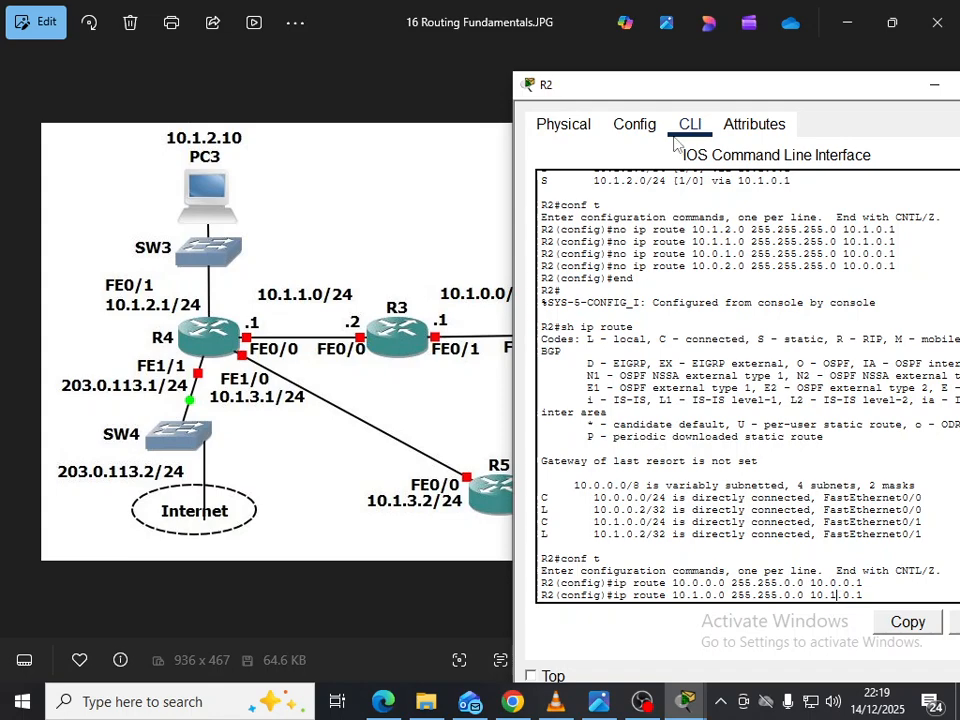
pyautogui.moveTo(649, 86); pyautogui.dragTo(446, 82)
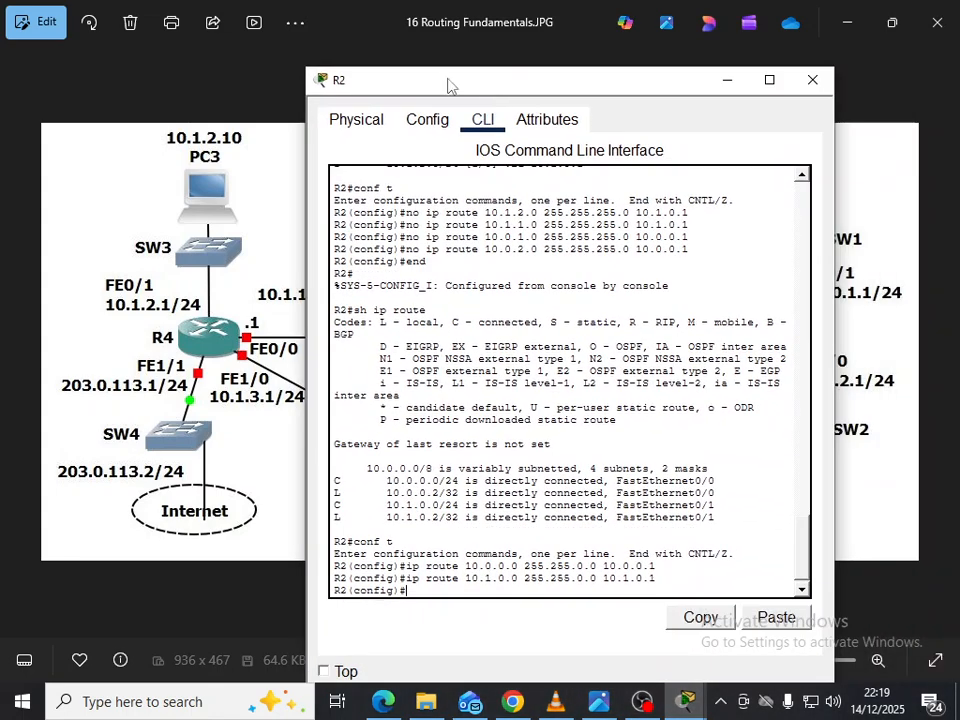
pyautogui.click(767, 81)
# Ping 10.1.2.10 from PC1's command prompt to test connectivity through R2's summary routes, and review the ping statistics.
pyautogui.moveTo(685, 701)
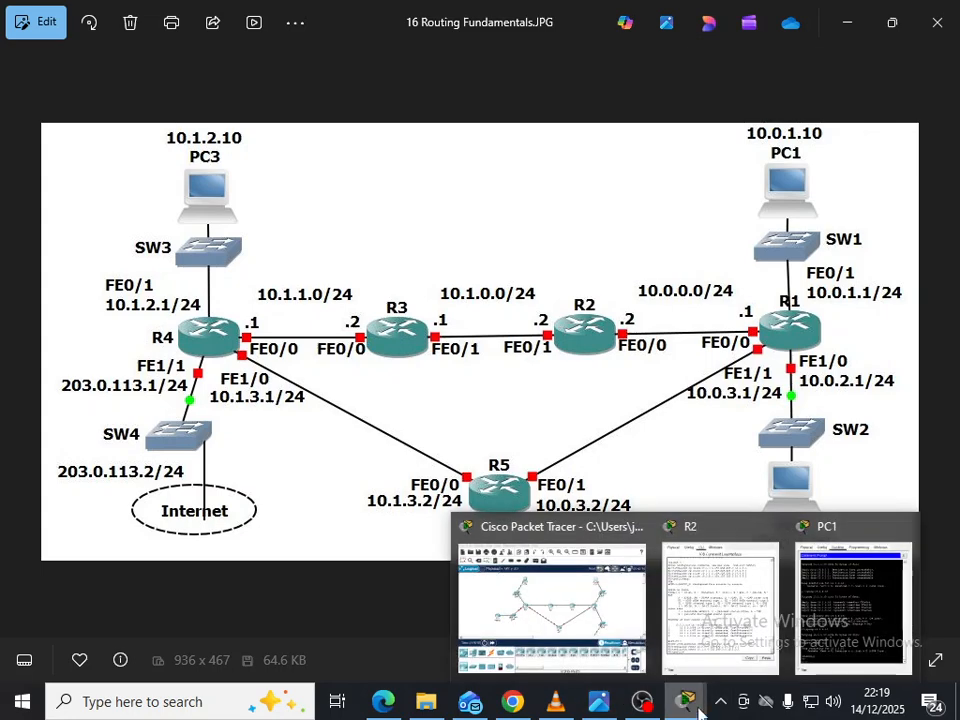
pyautogui.click(858, 585)
pyautogui.press('Up')
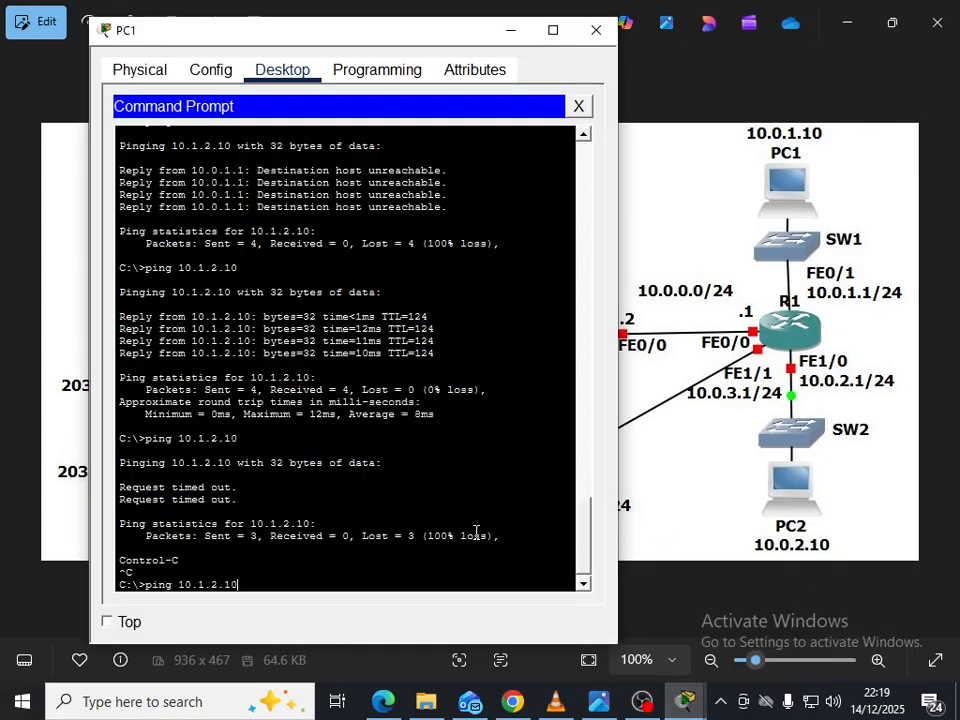
pyautogui.press('Return')
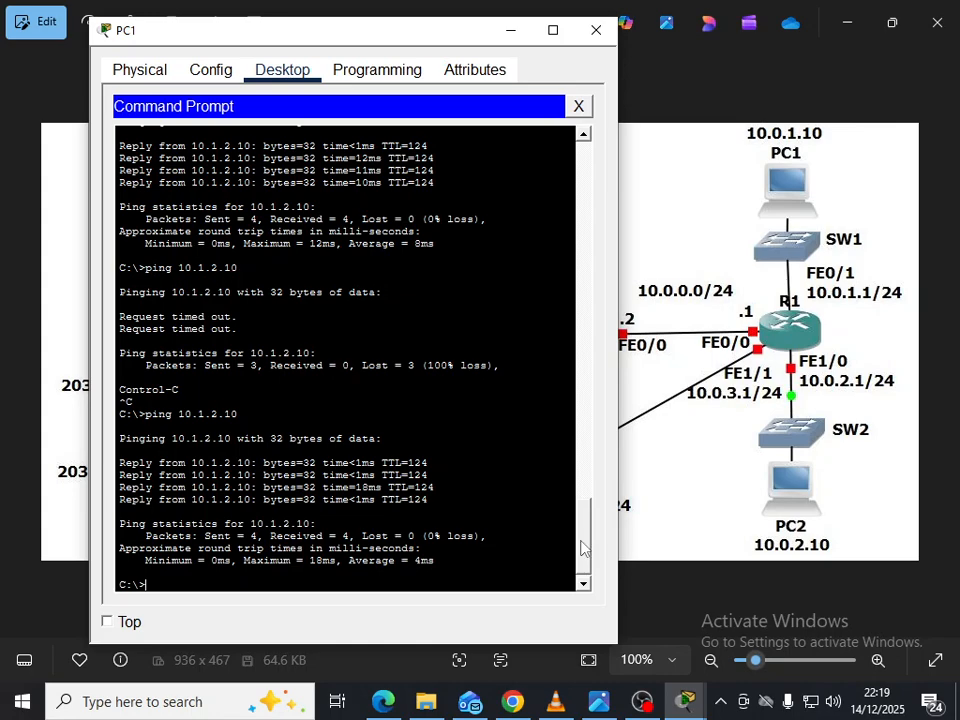
pyautogui.moveTo(583, 548)
pyautogui.mouseDown()
pyautogui.moveTo(587, 471)
pyautogui.moveTo(586, 565)
pyautogui.mouseUp()
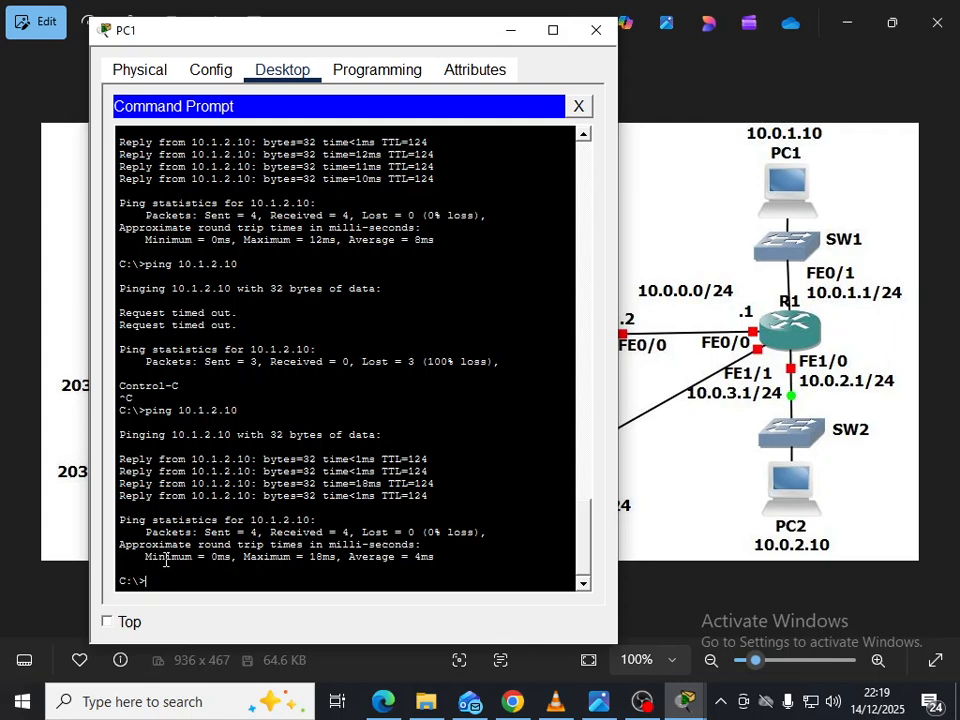
pyautogui.moveTo(120, 545); pyautogui.dragTo(193, 548)
pyautogui.click(207, 549)
# Return to the topology image in Photos and reduce its zoom to 72% to view the whole network.
pyautogui.click(682, 460)
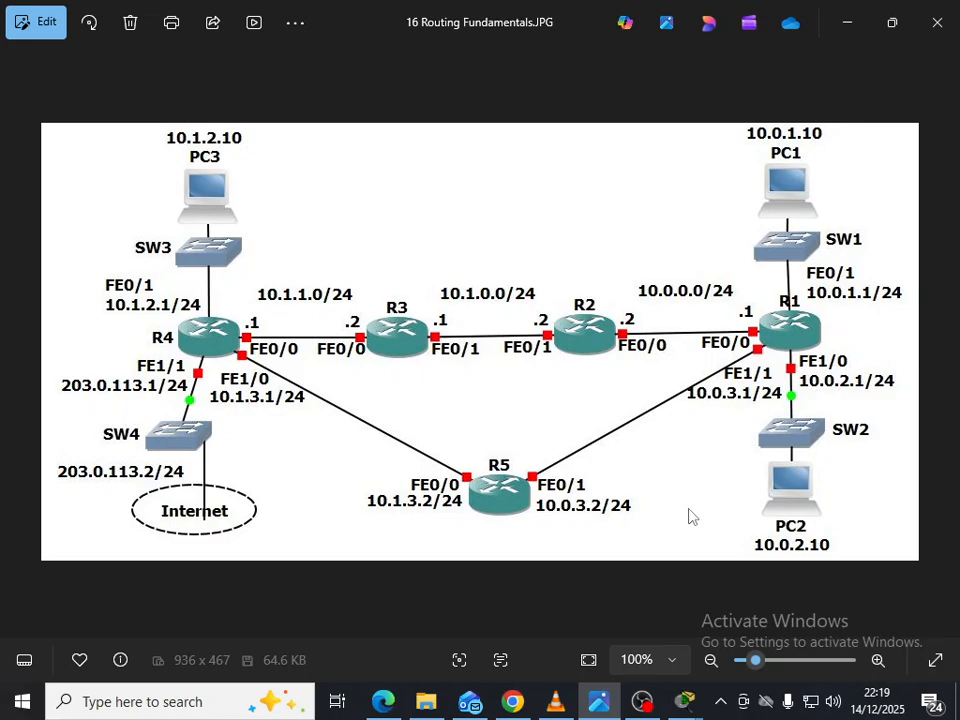
pyautogui.click(778, 662)
pyautogui.click(754, 663)
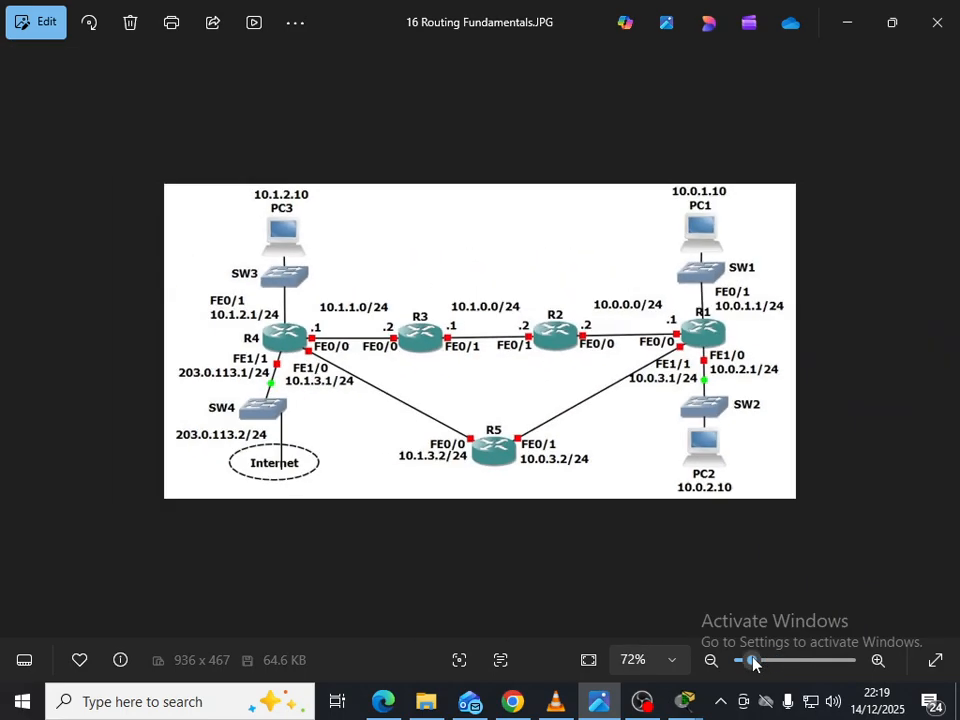
pyautogui.moveTo(641, 705)
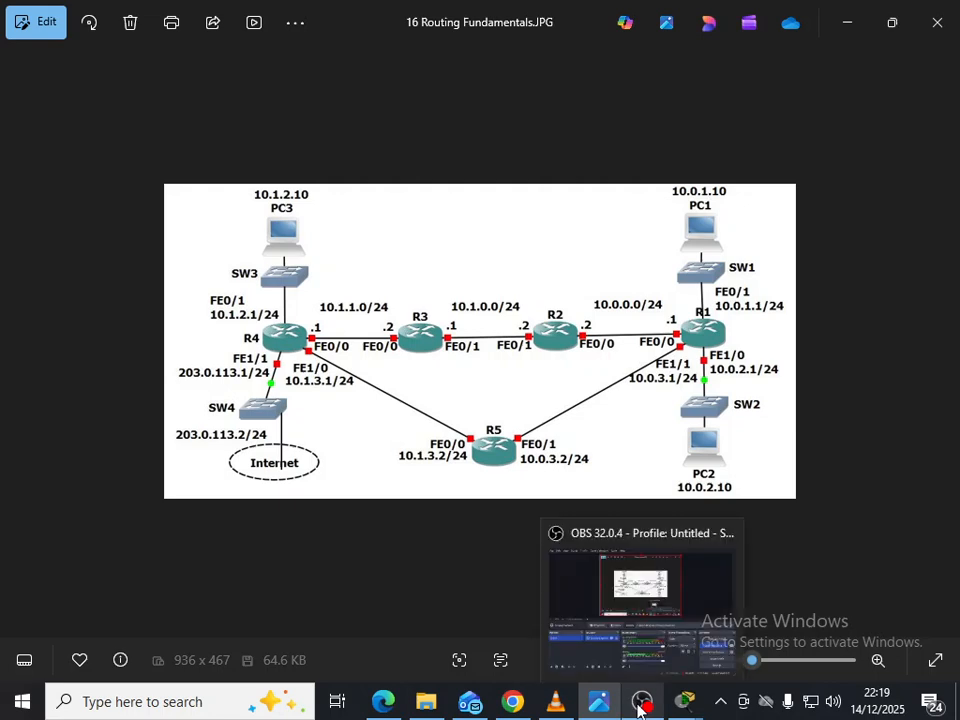